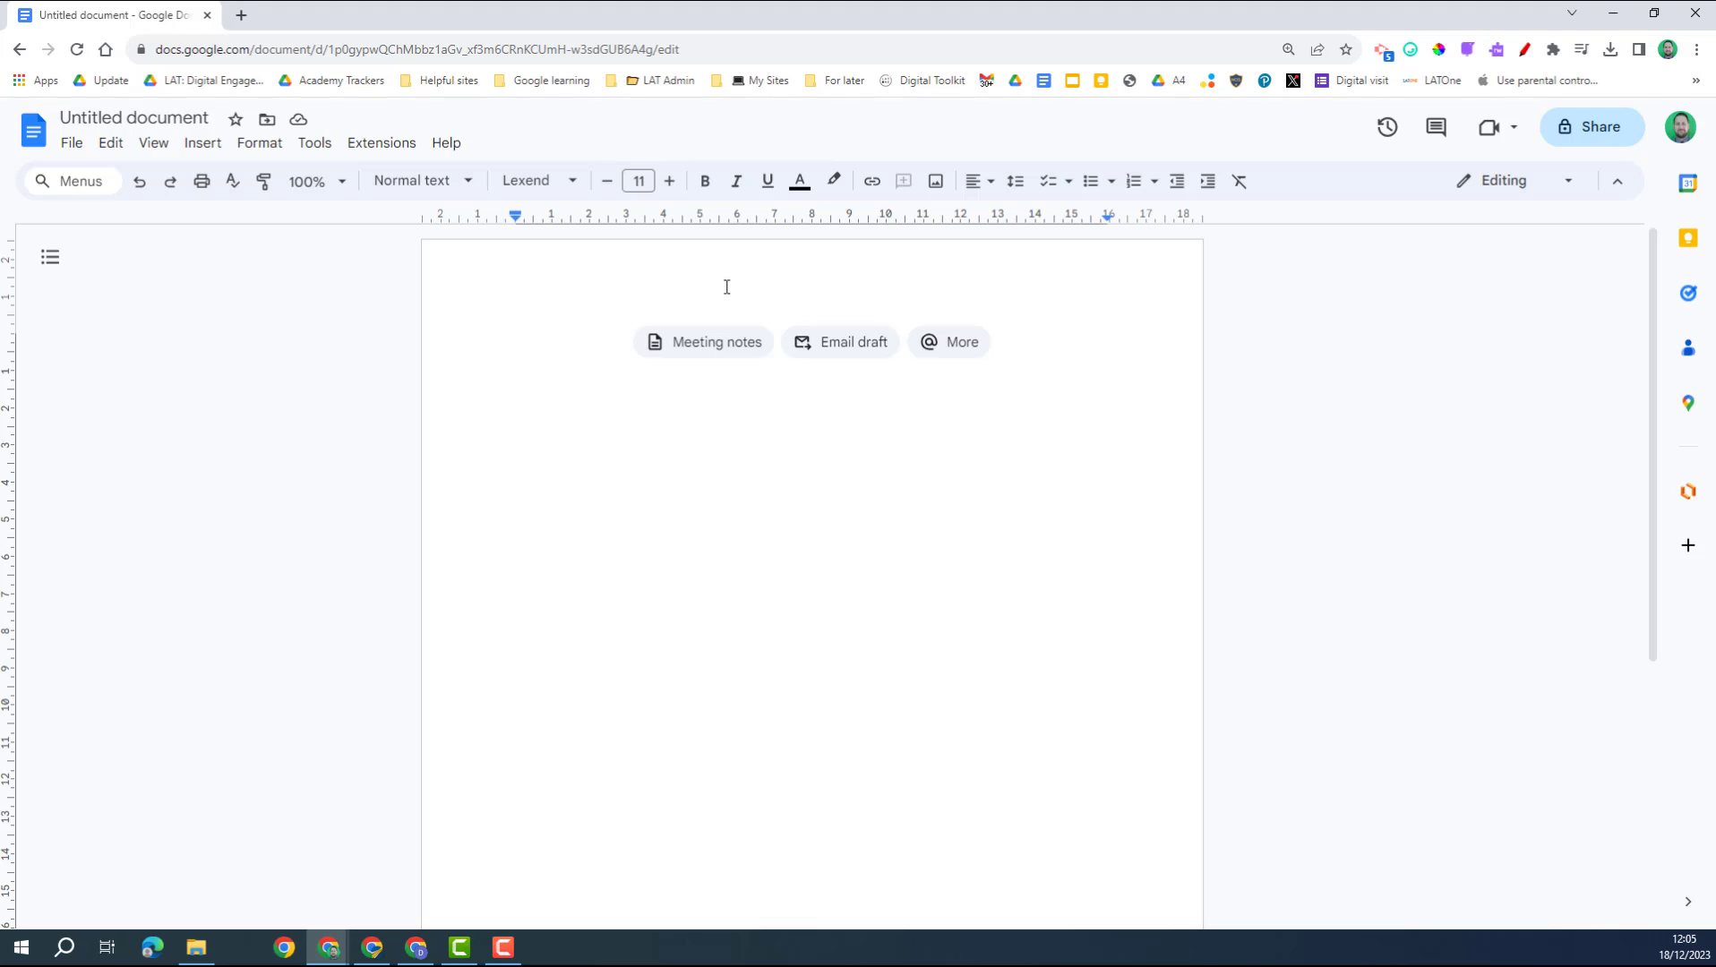
Browse the full chip list and the Insert > Smart chips menu, then dismiss them and delete the stray @.
{"action": "left_click", "coordinate": [965, 352]}
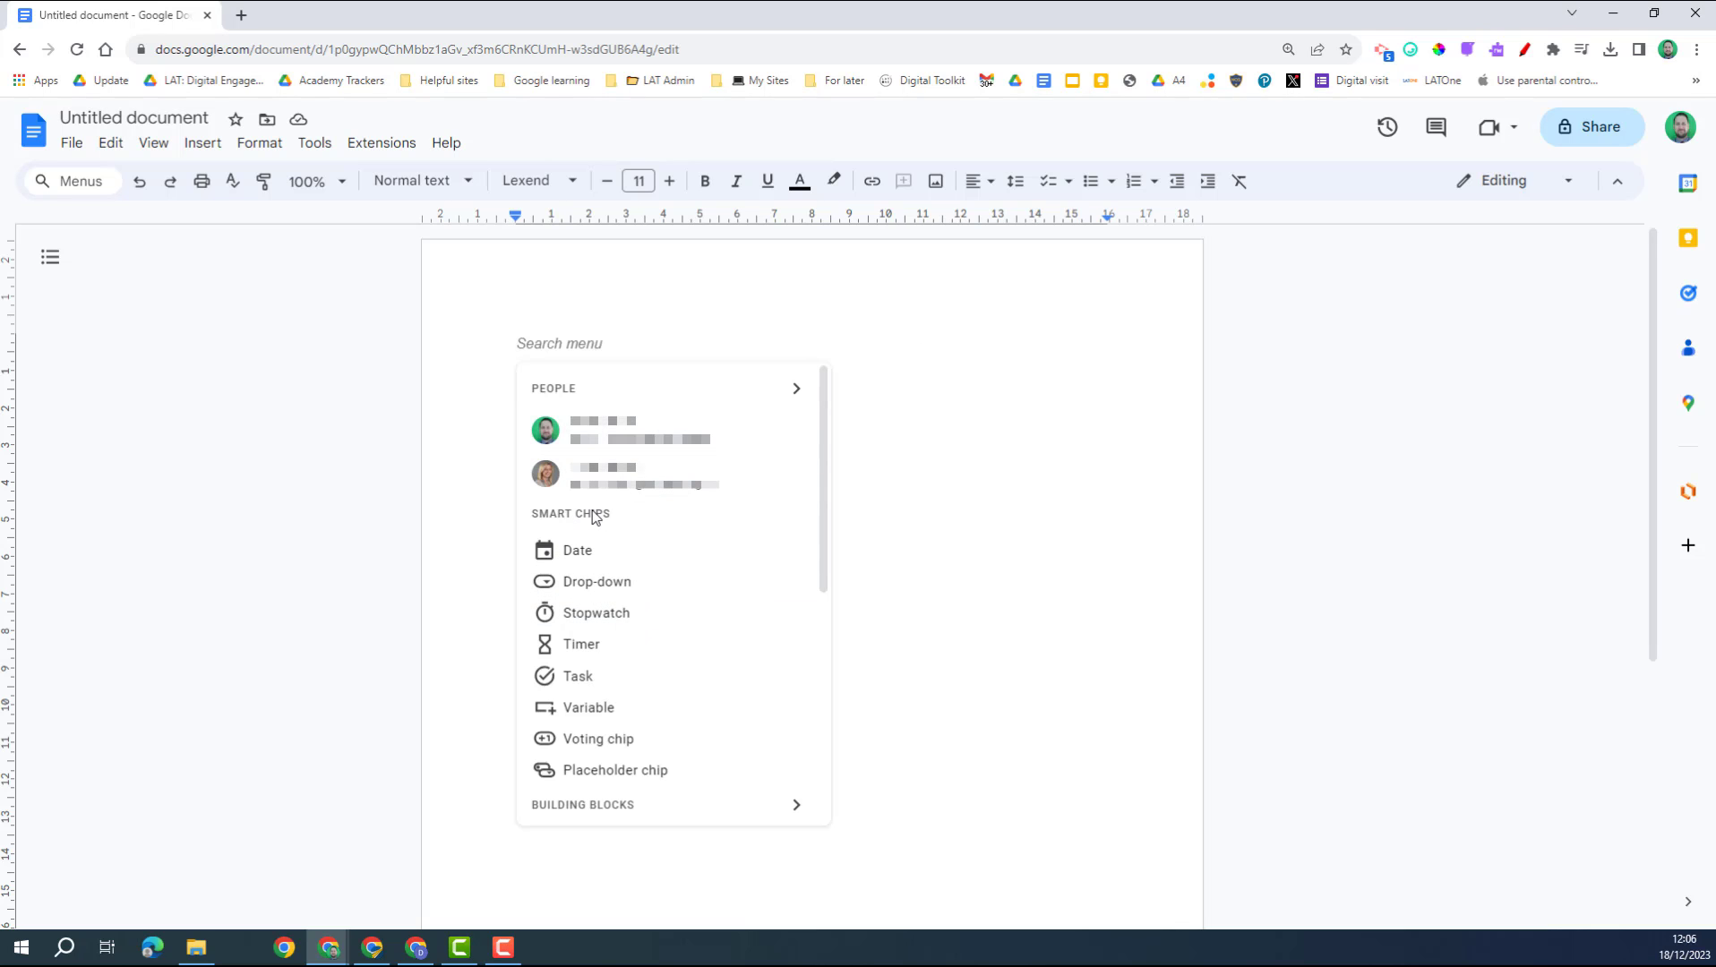
{"action": "left_click", "coordinate": [534, 343]}
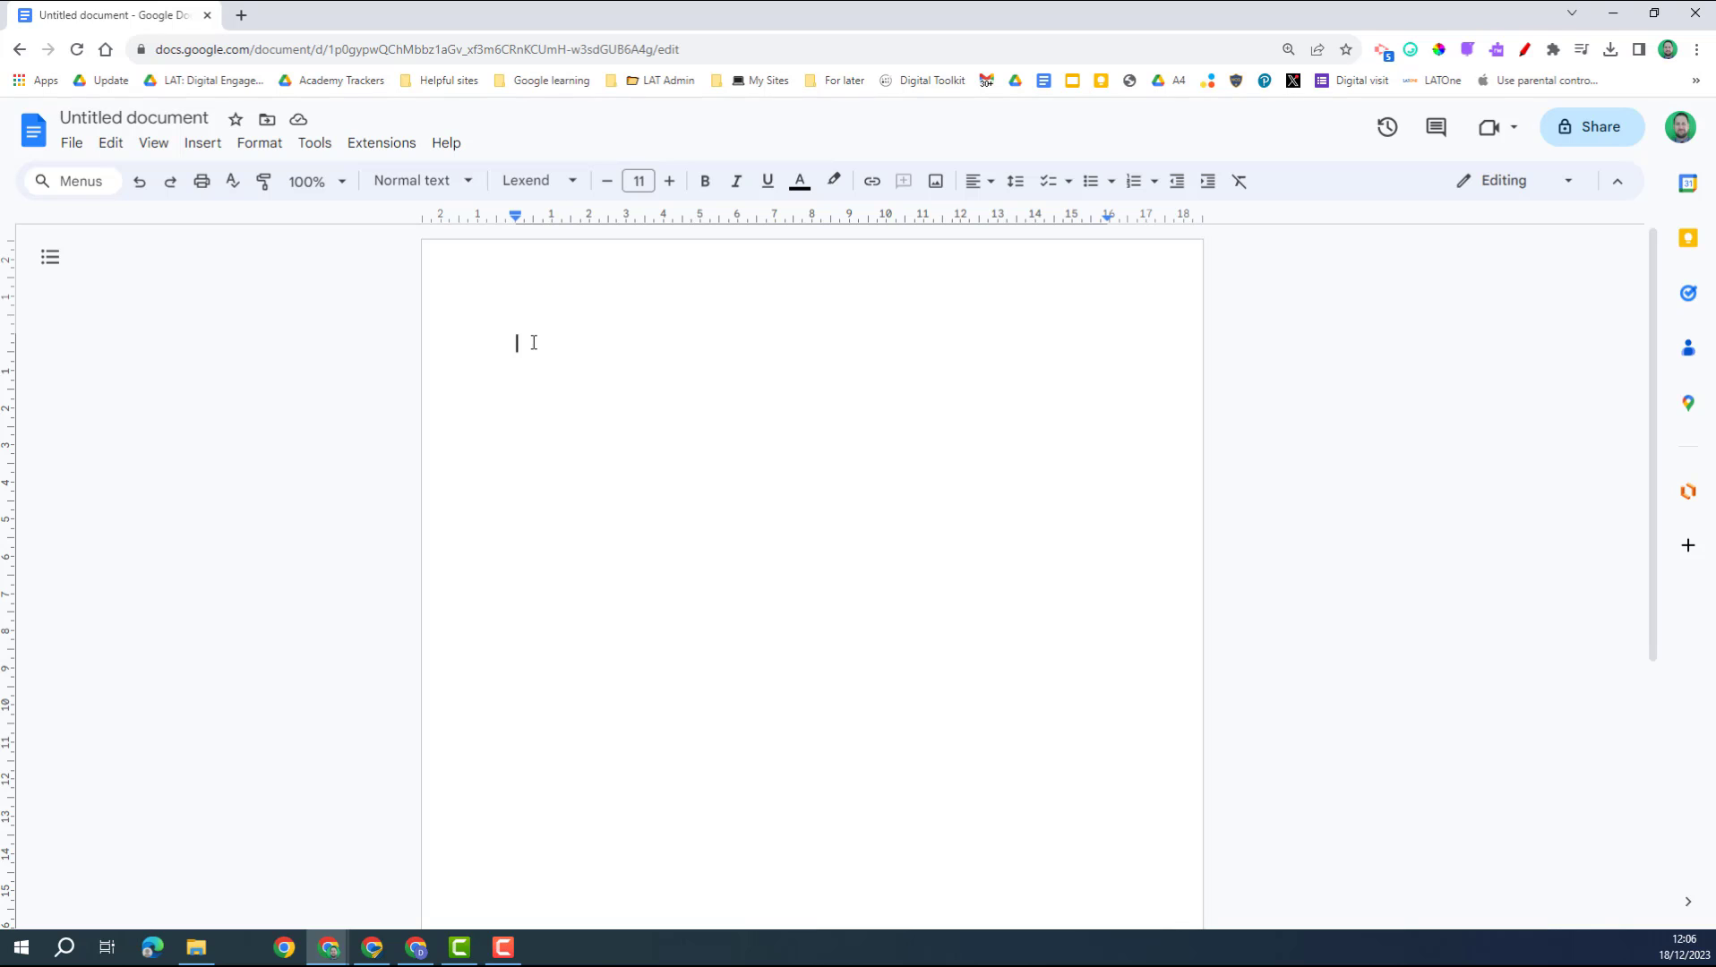
{"action": "type", "text": "@"}
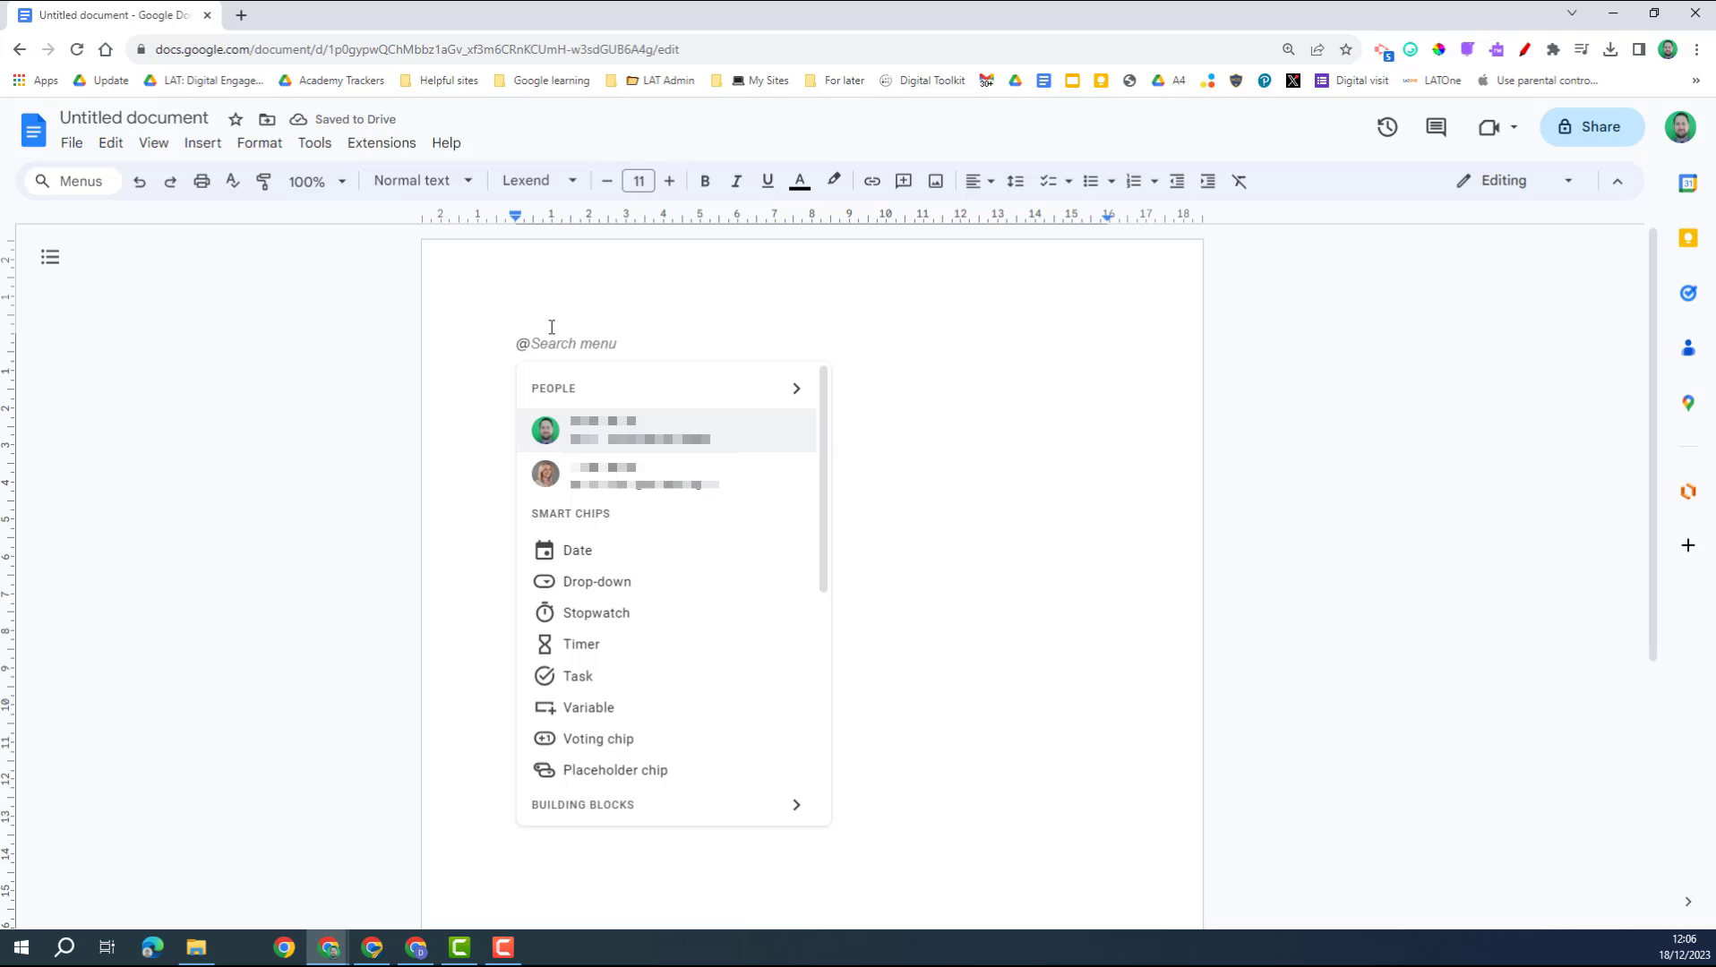
{"action": "left_click", "coordinate": [205, 148]}
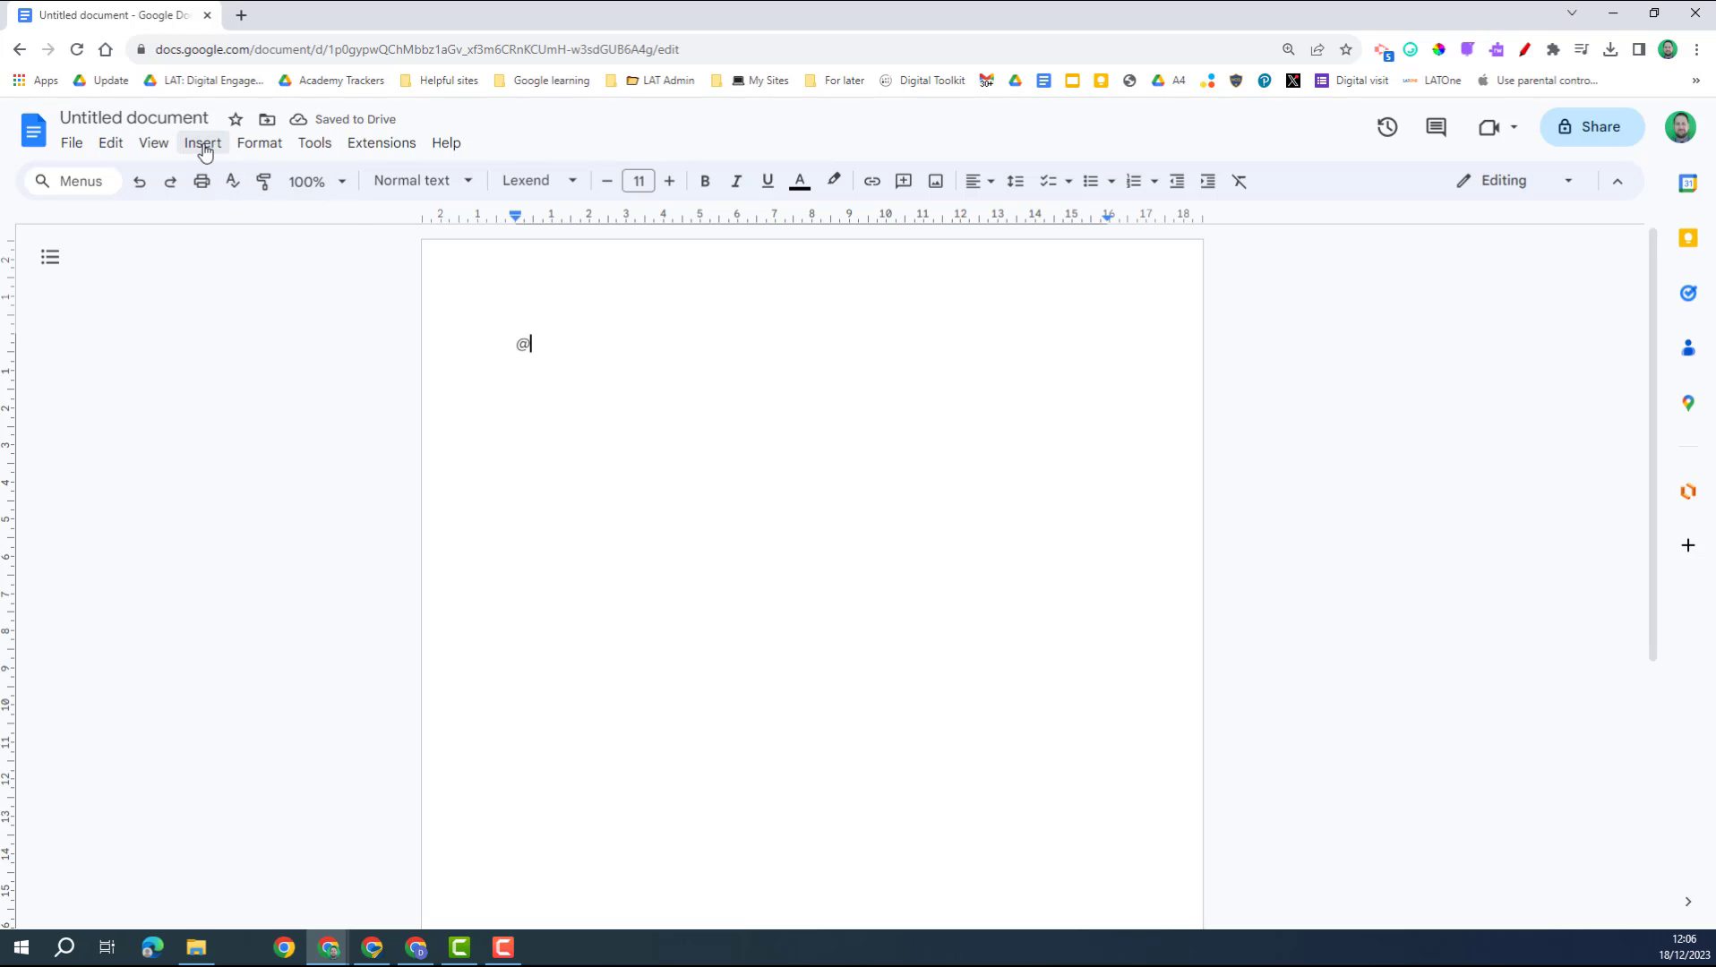
{"action": "left_click", "coordinate": [205, 147]}
{"action": "mouse_move", "coordinate": [228, 190]}
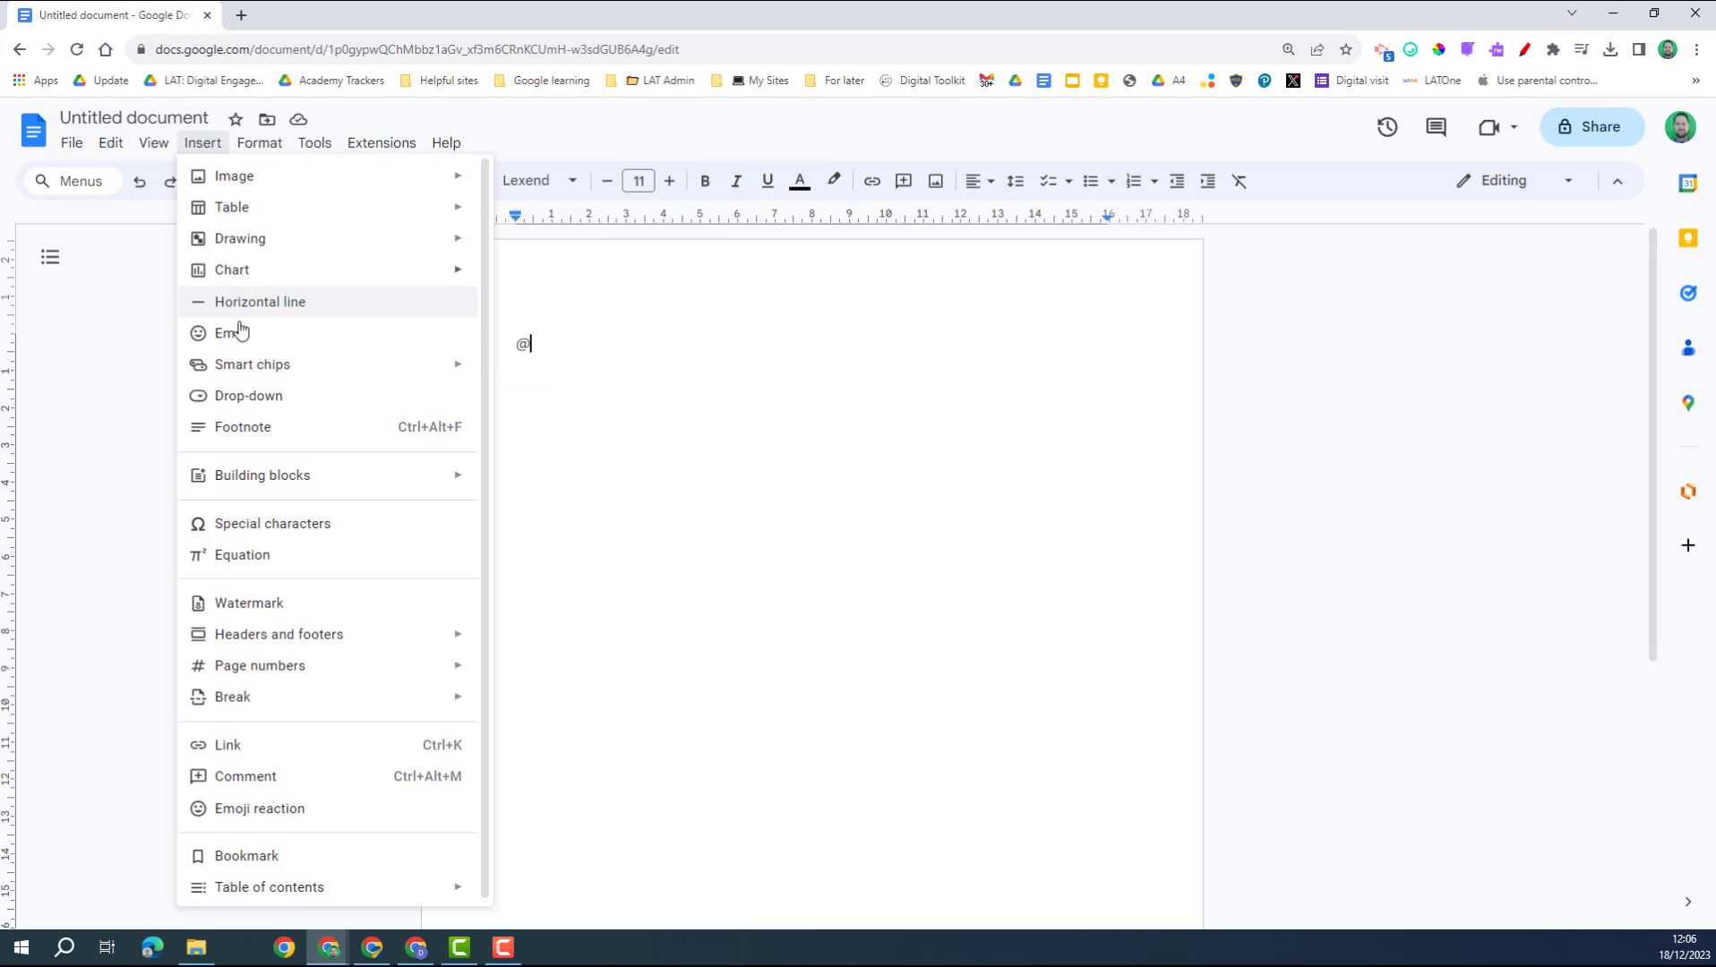
{"action": "mouse_move", "coordinate": [255, 363]}
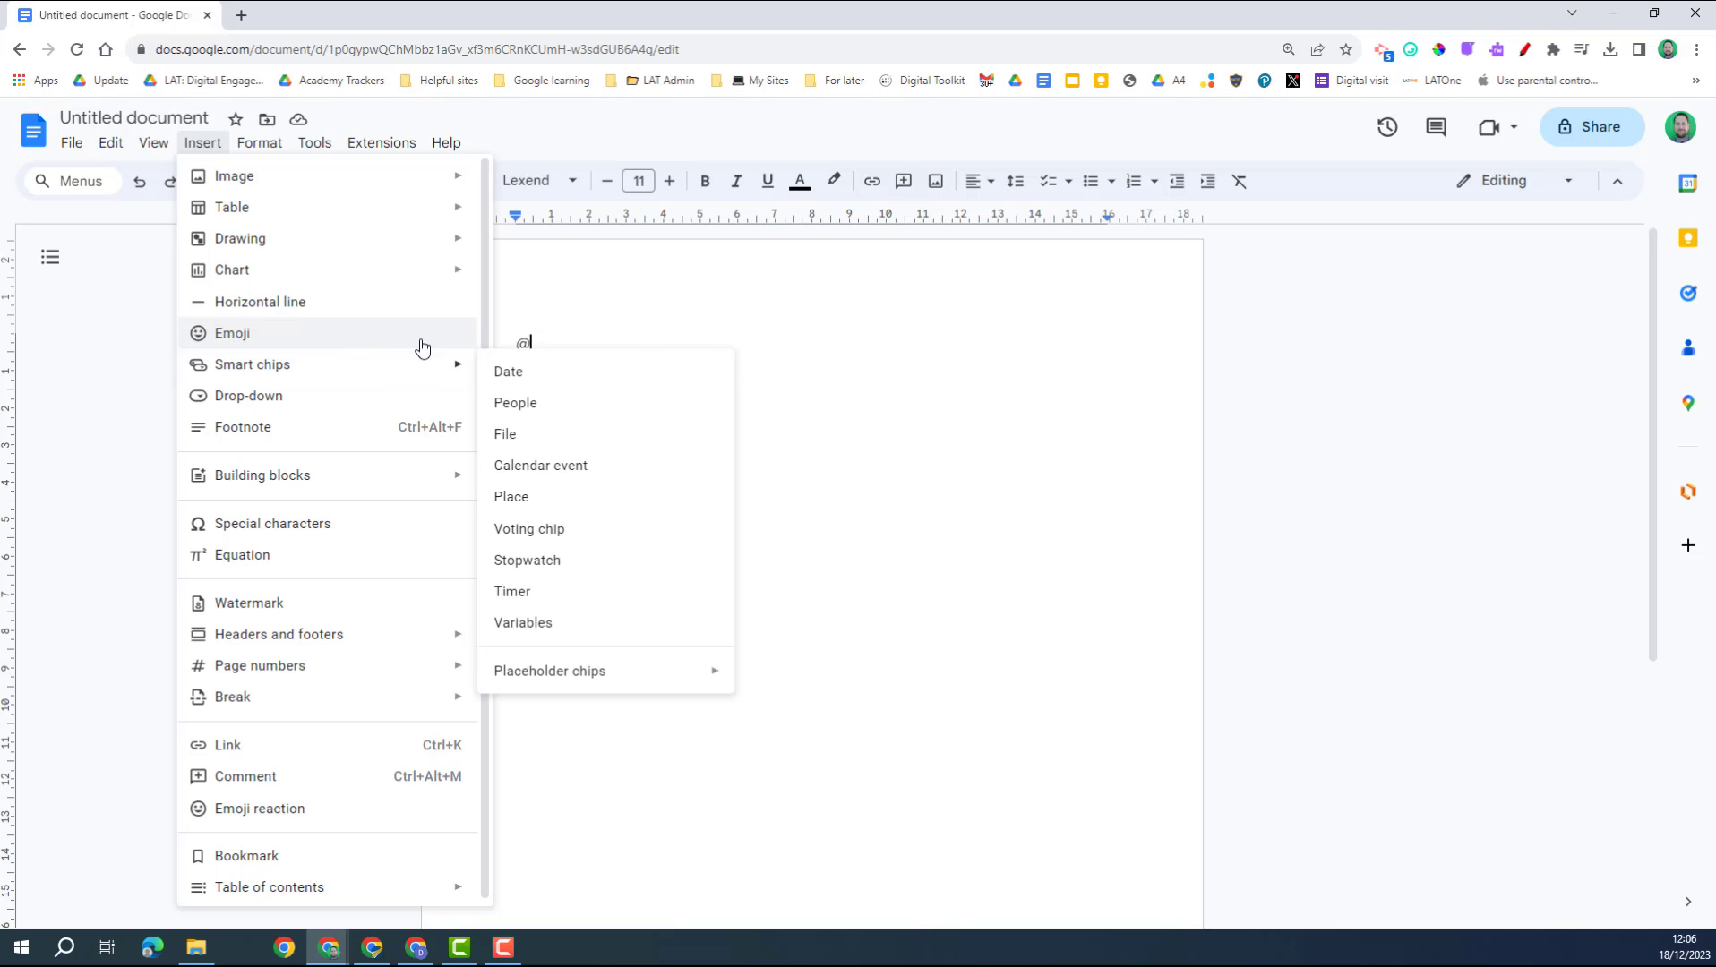
{"action": "left_click", "coordinate": [541, 344]}
{"action": "key", "text": "BackSpace"}
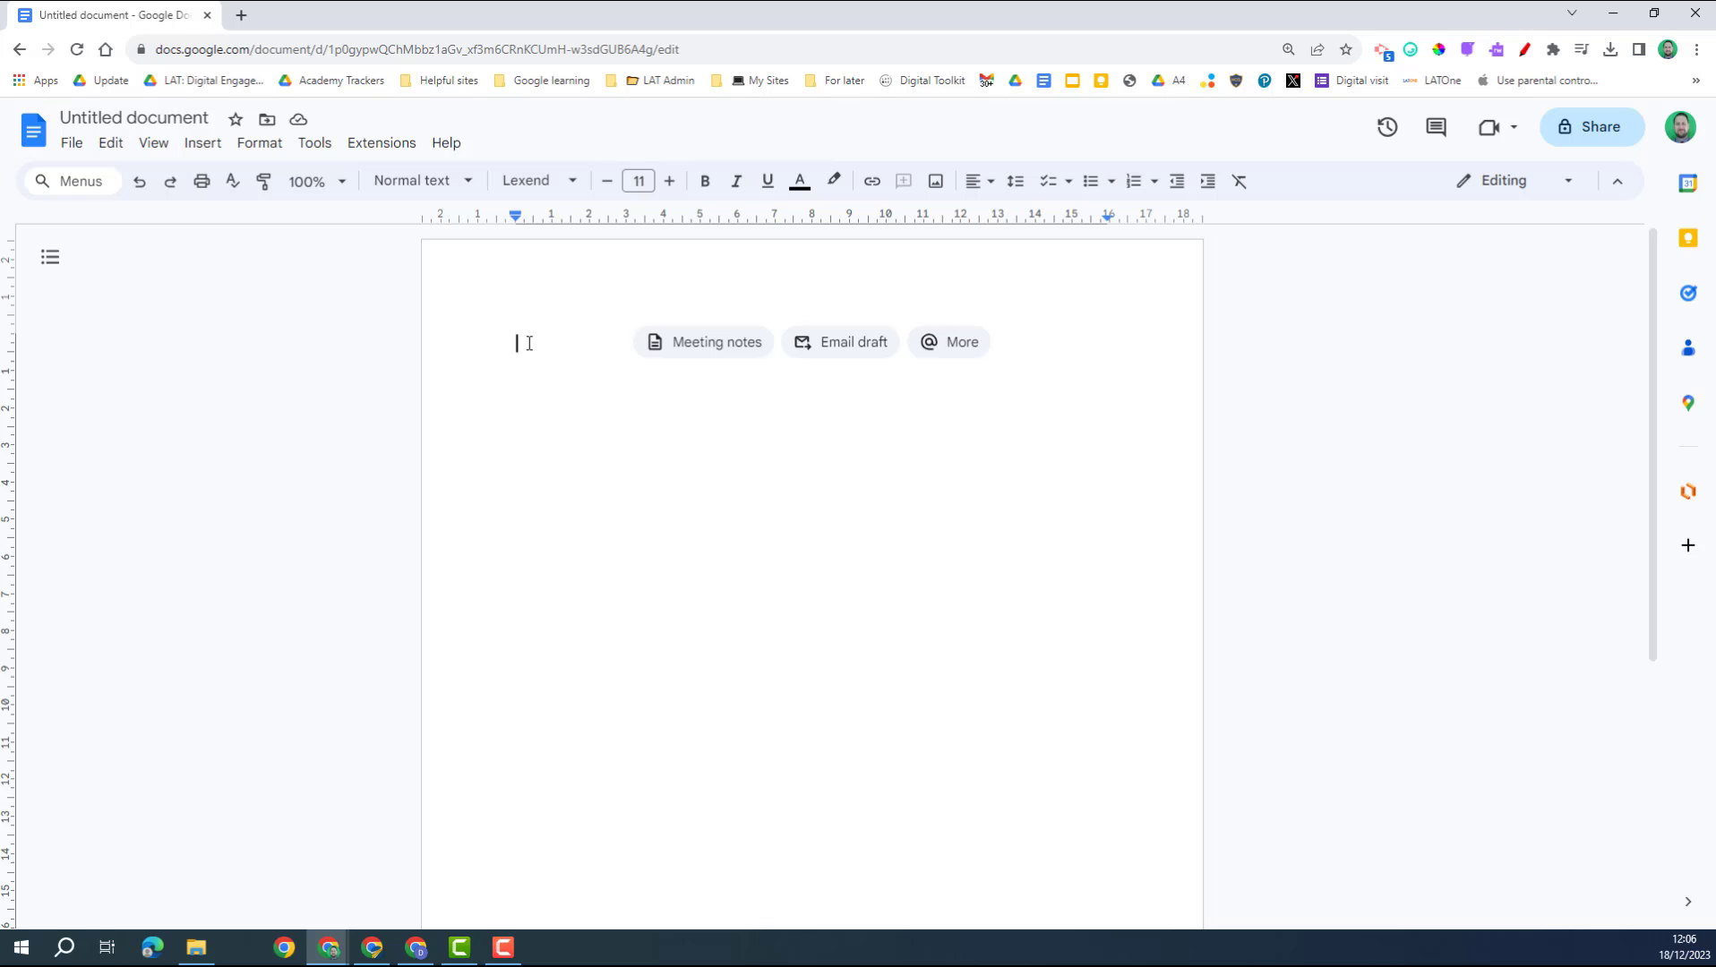
Insert the Lesson template building block with its Title and LO/Date/Work due by table.
{"action": "left_click", "coordinate": [954, 342]}
{"action": "scroll", "coordinate": [648, 581], "scroll_direction": "down", "scroll_amount": 5}
{"action": "mouse_move", "coordinate": [636, 582]}
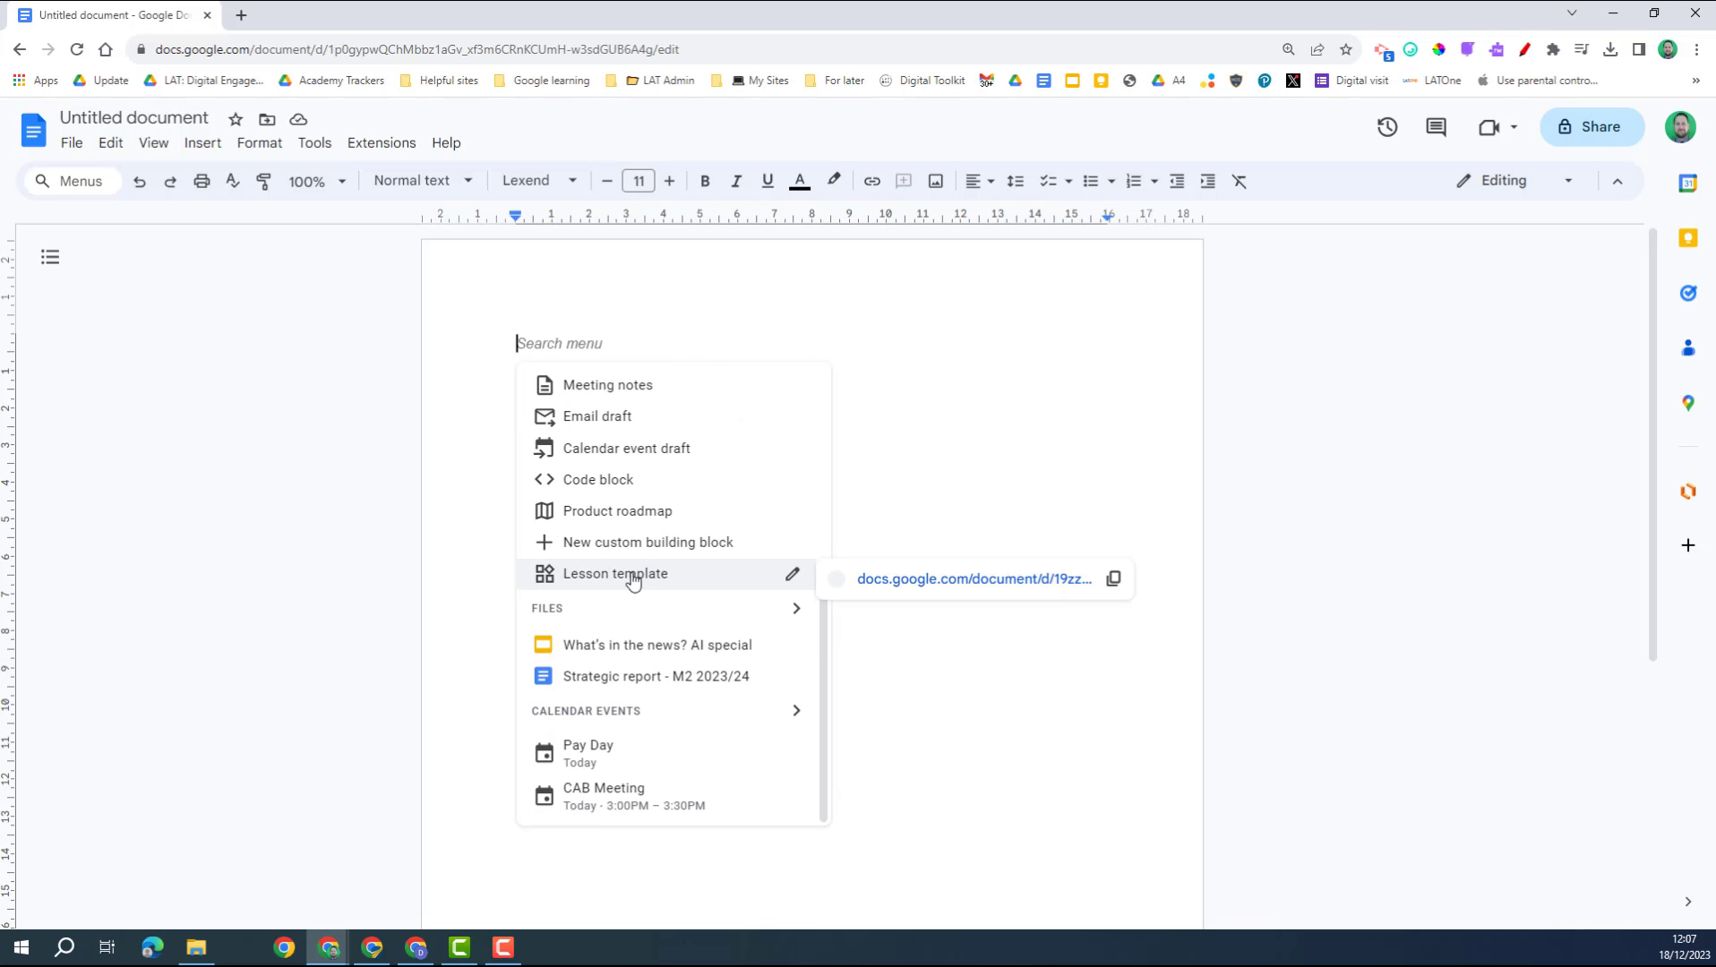
{"action": "left_click", "coordinate": [636, 579]}
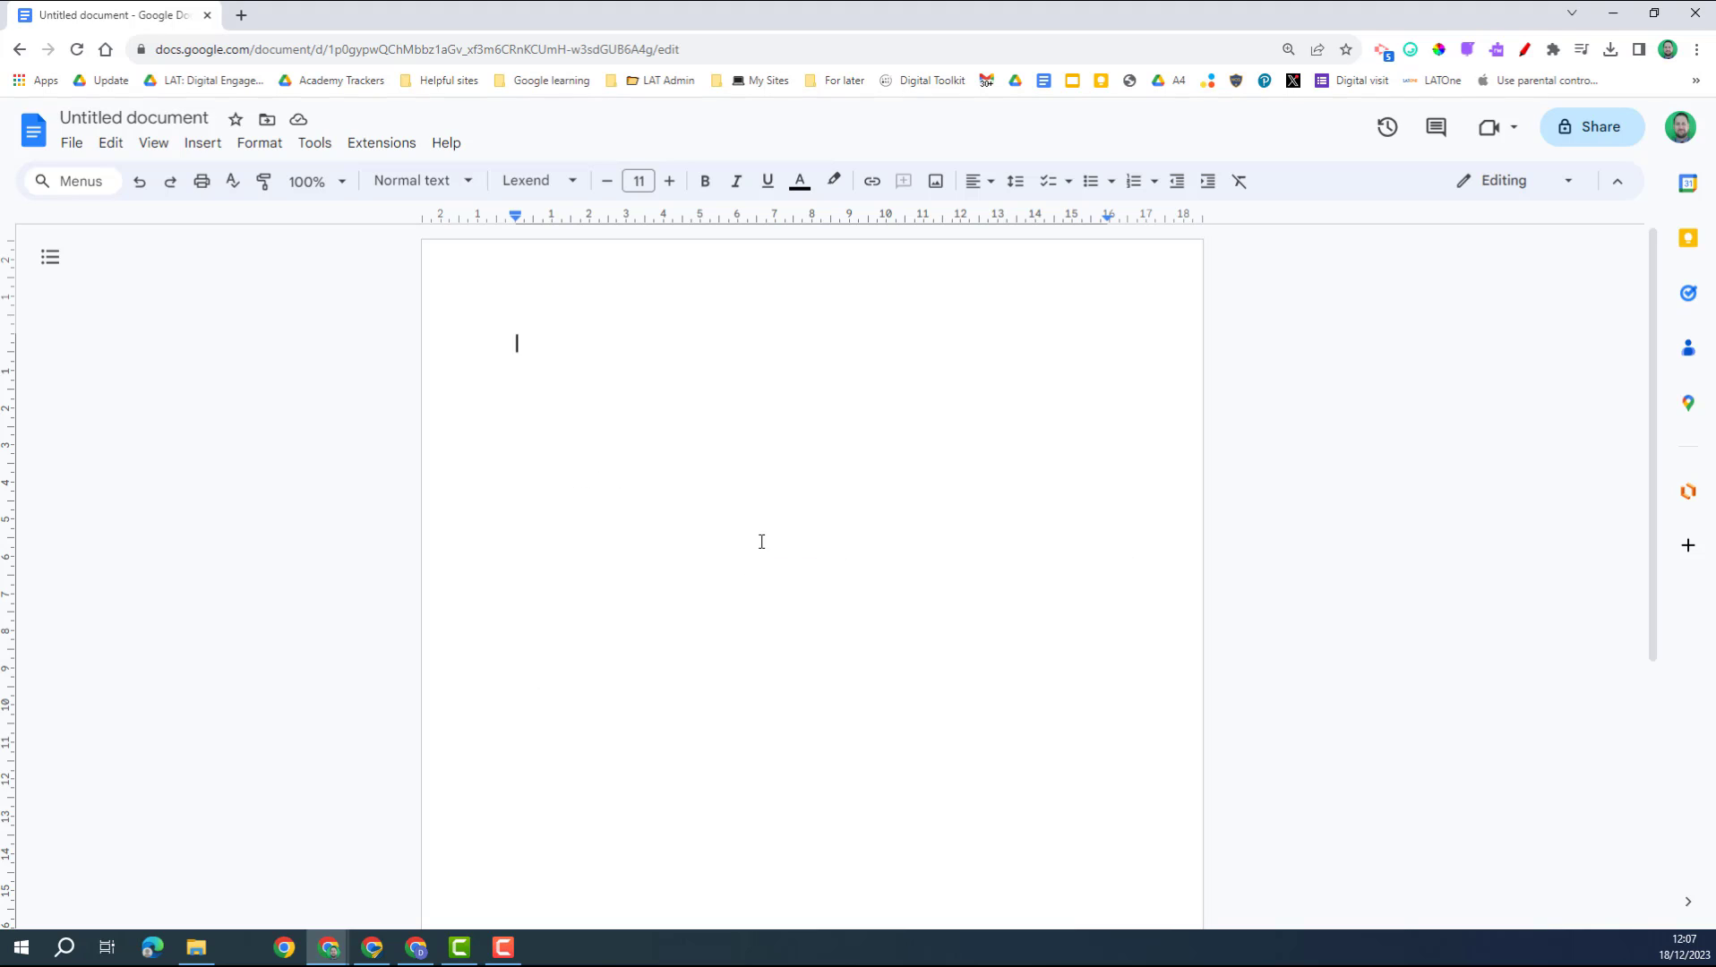
{"action": "double_click", "coordinate": [654, 436]}
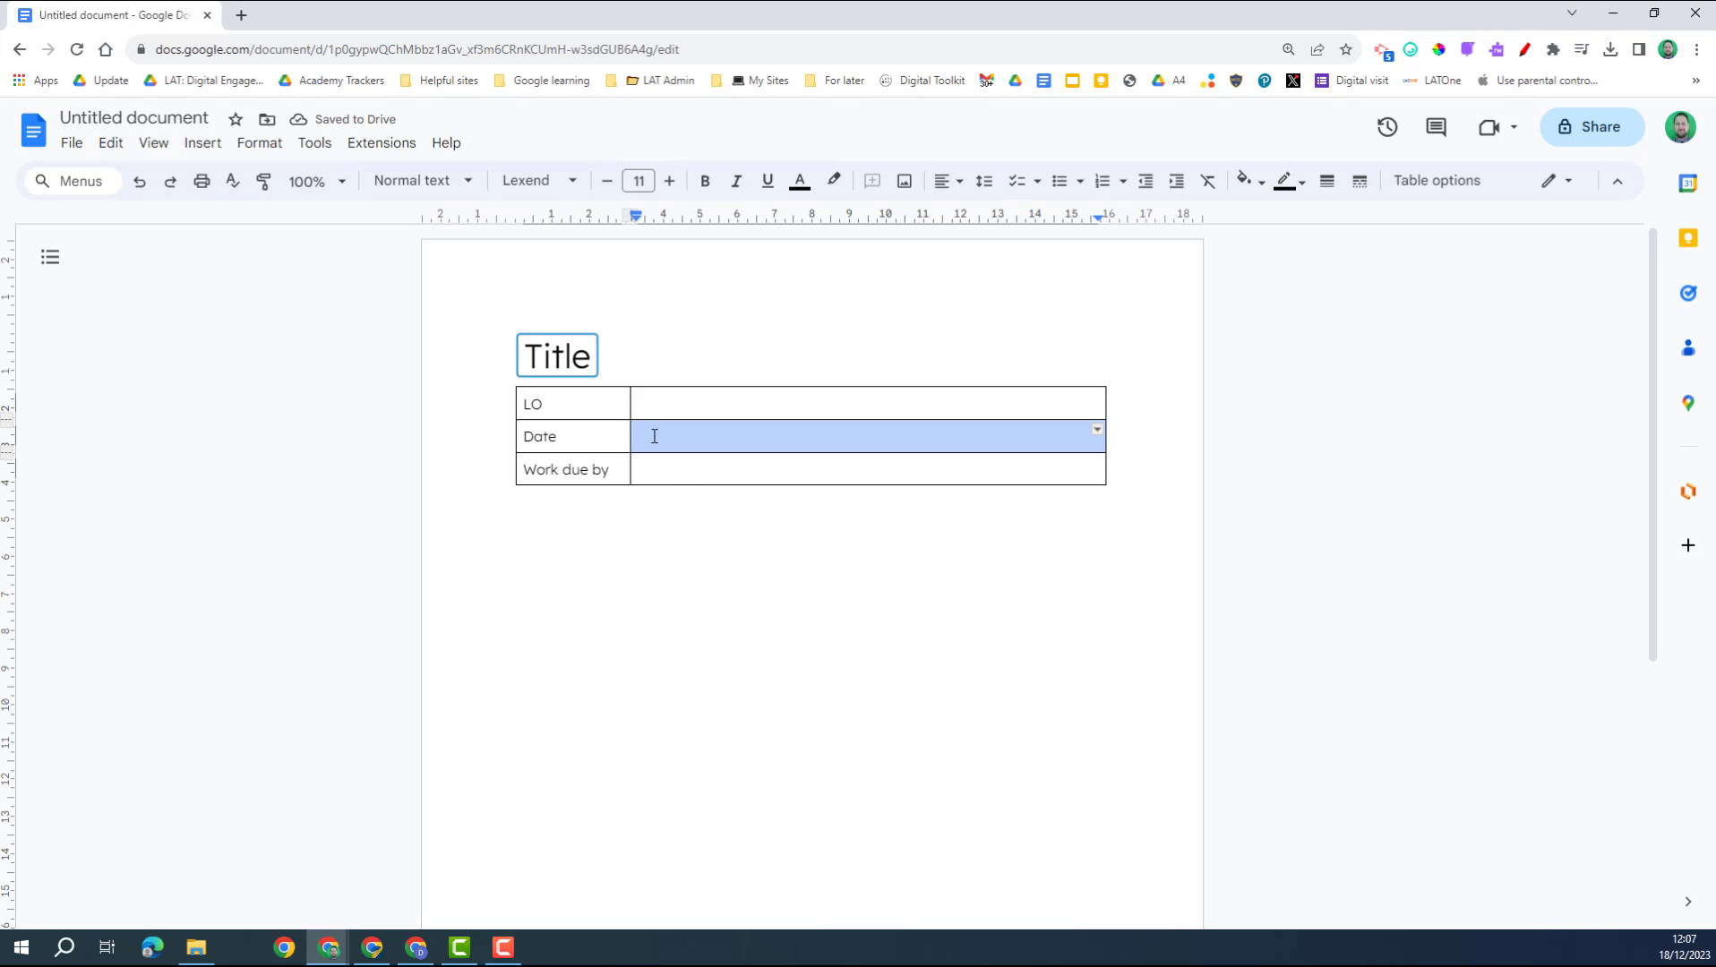
{"action": "left_click", "coordinate": [655, 436]}
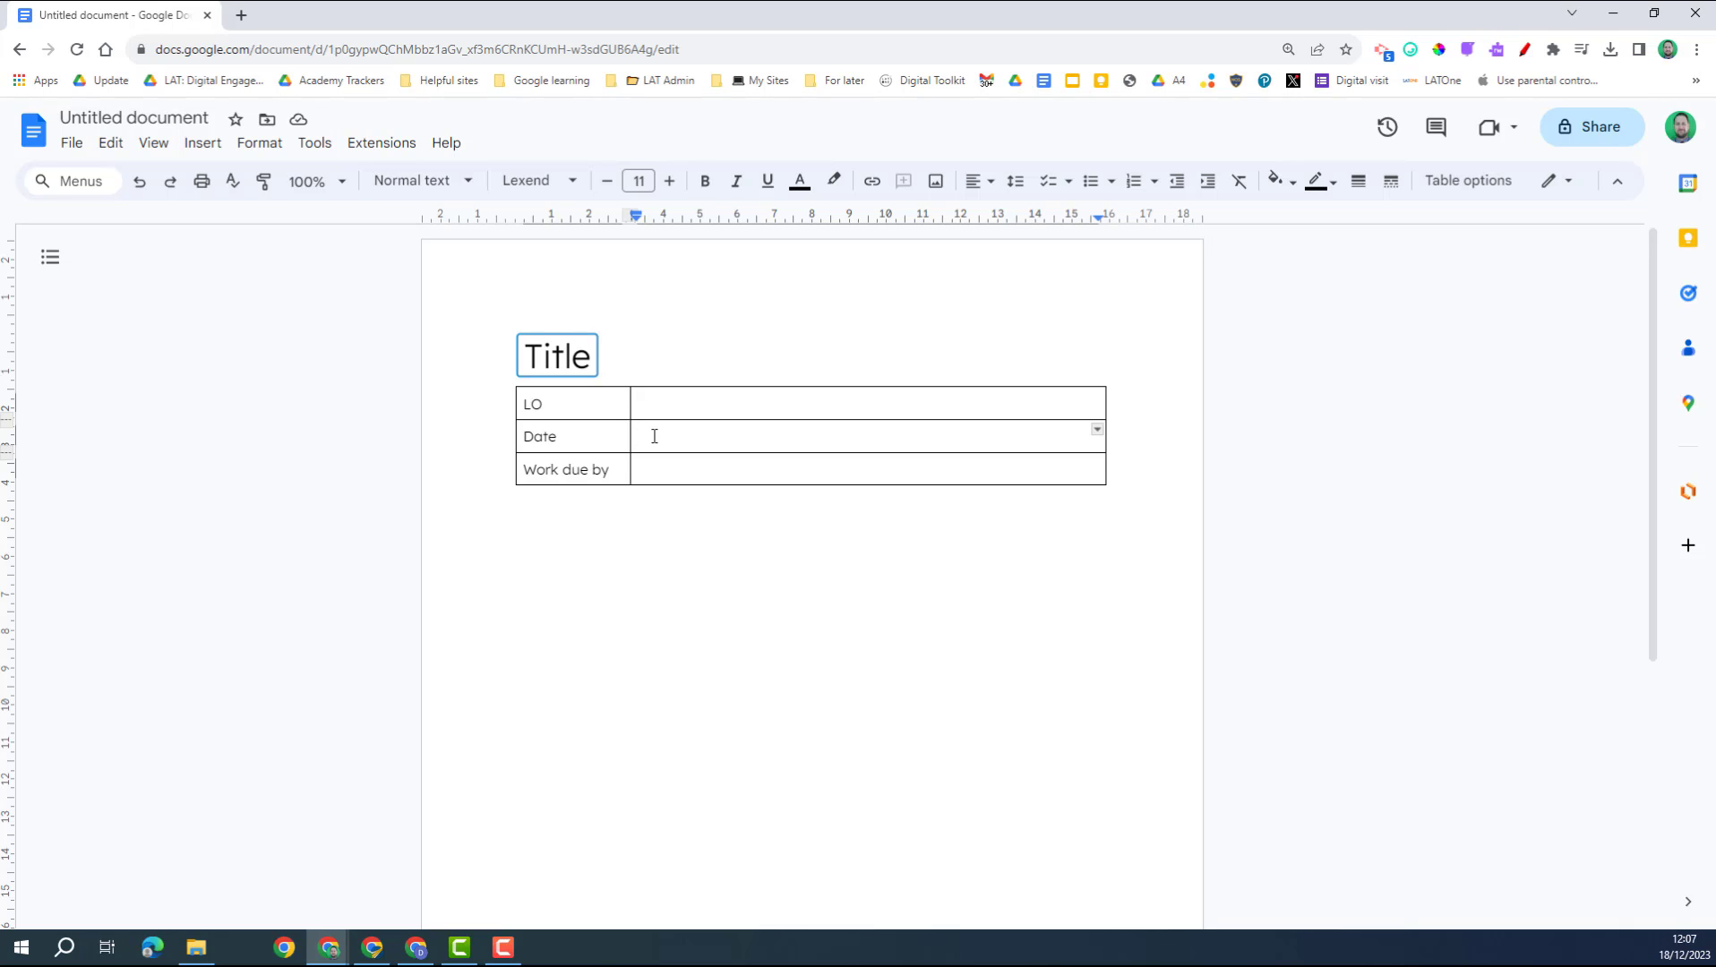
{"action": "type", "text": "@"}
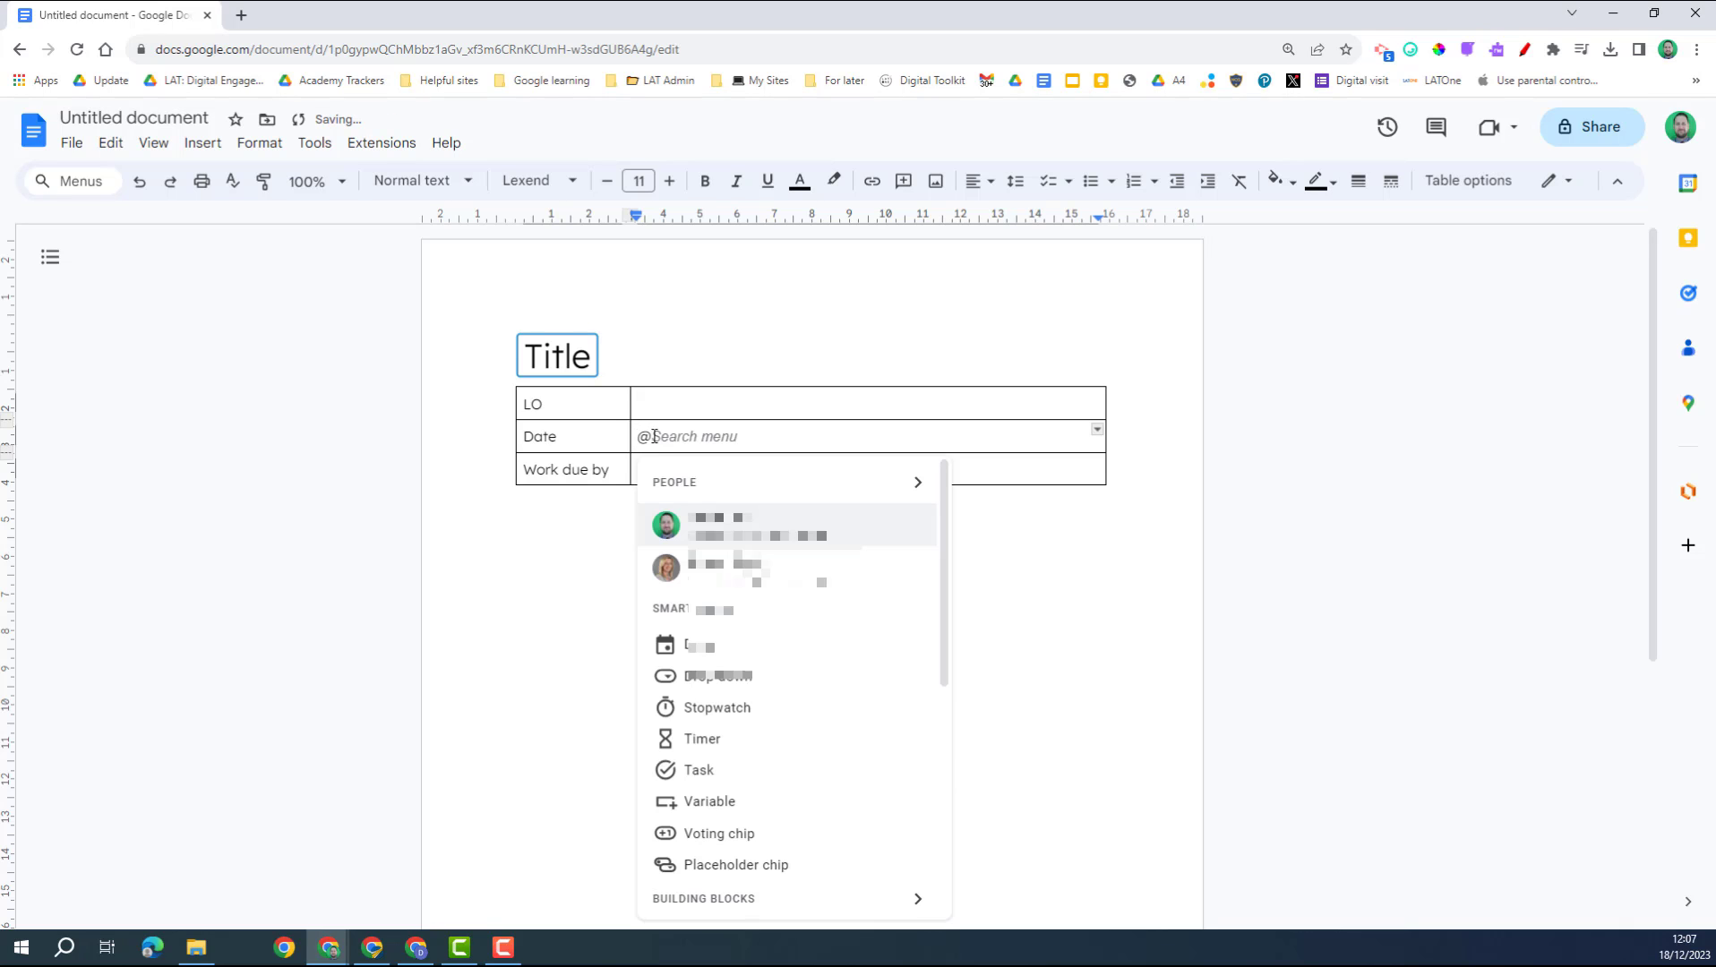
{"action": "type", "text": "date"}
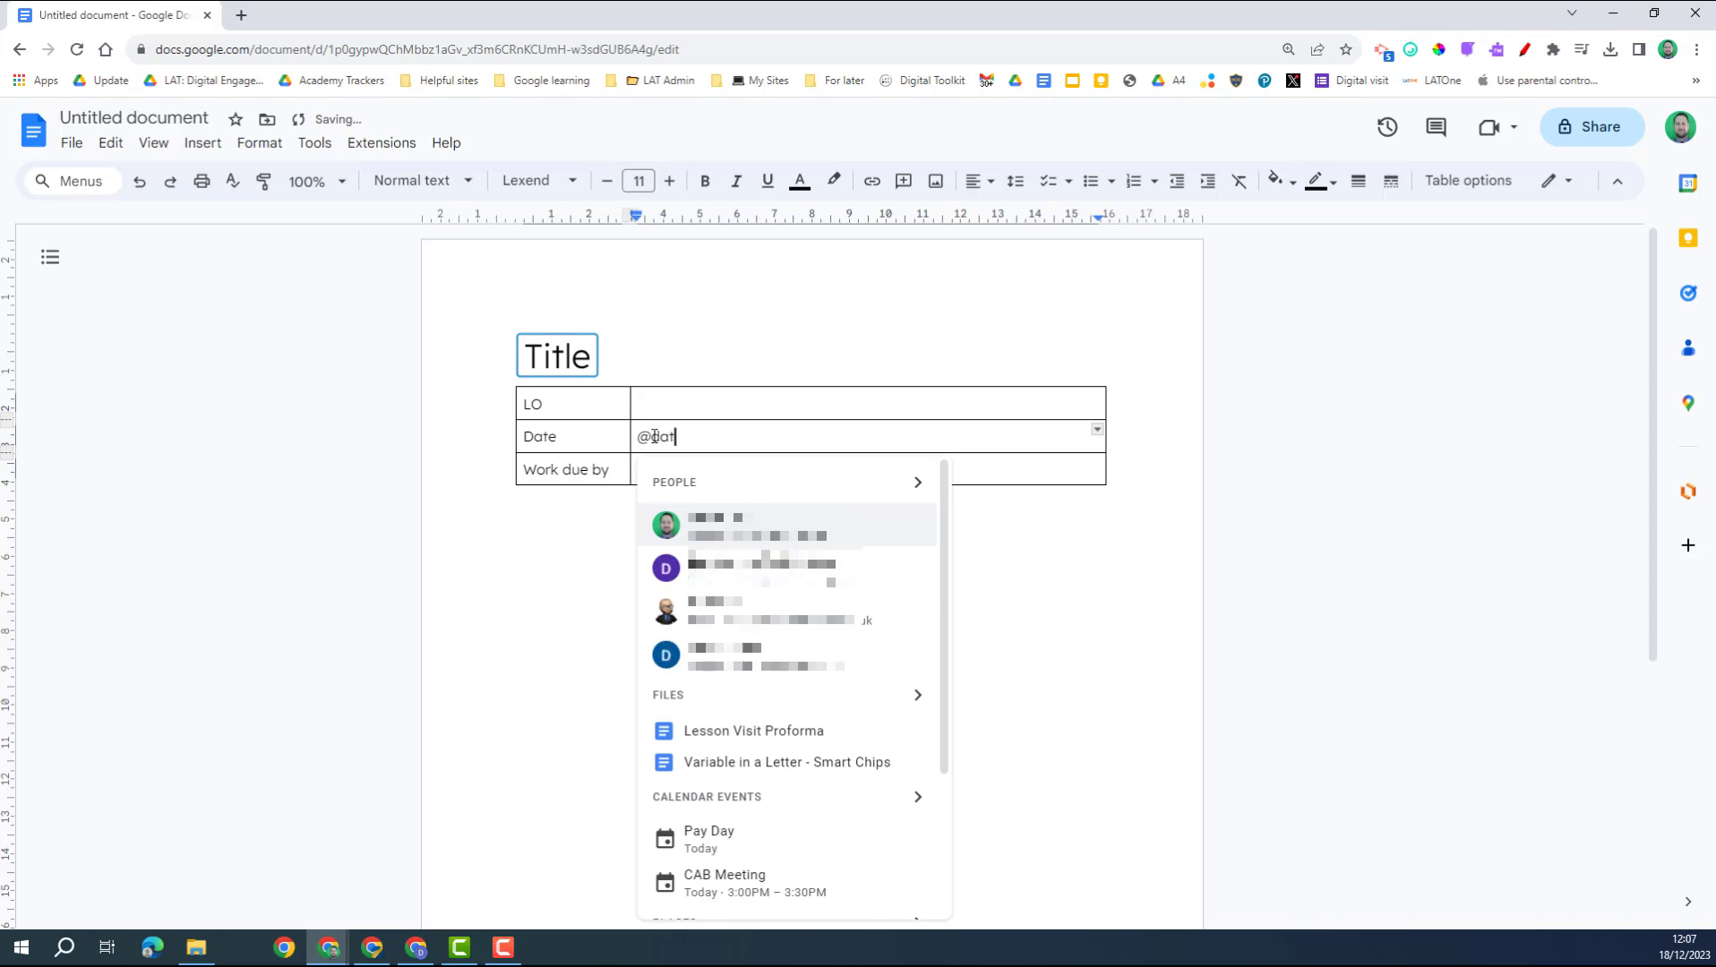
{"action": "key", "text": "BackSpace"}
{"action": "key", "text": "BackSpace"}
{"action": "key", "text": "BackSpace"}
{"action": "key", "text": "BackSpace"}
{"action": "key", "text": "BackSpace"}
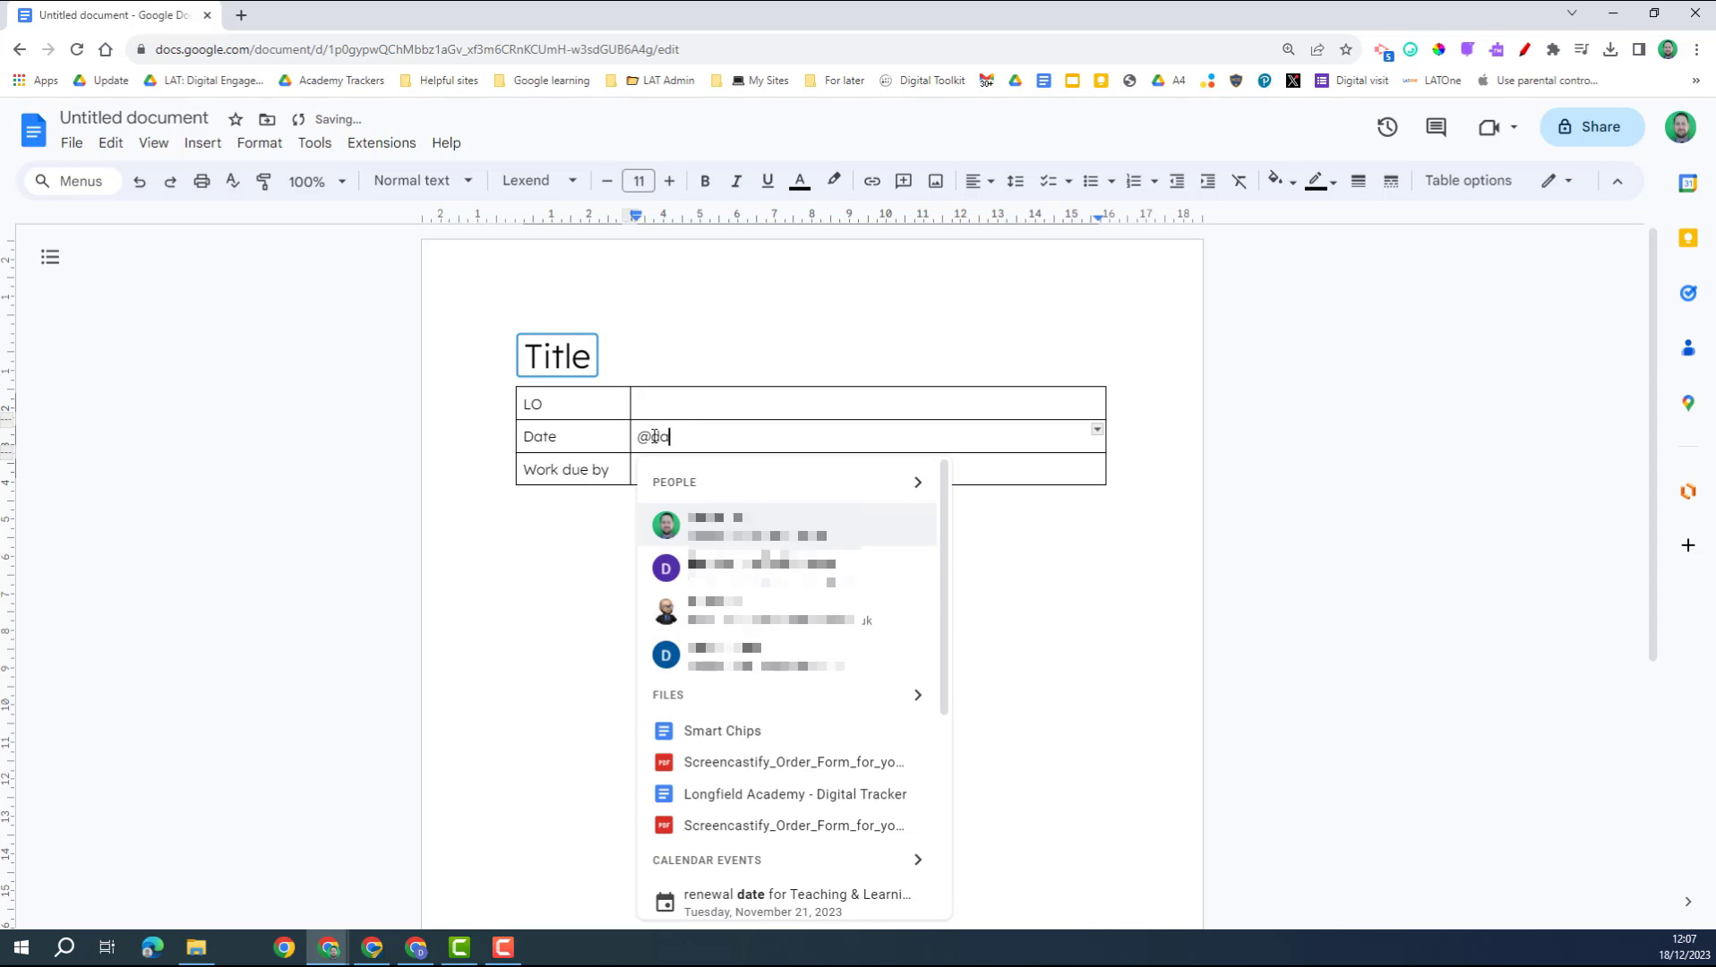
{"action": "type", "text": "@today"}
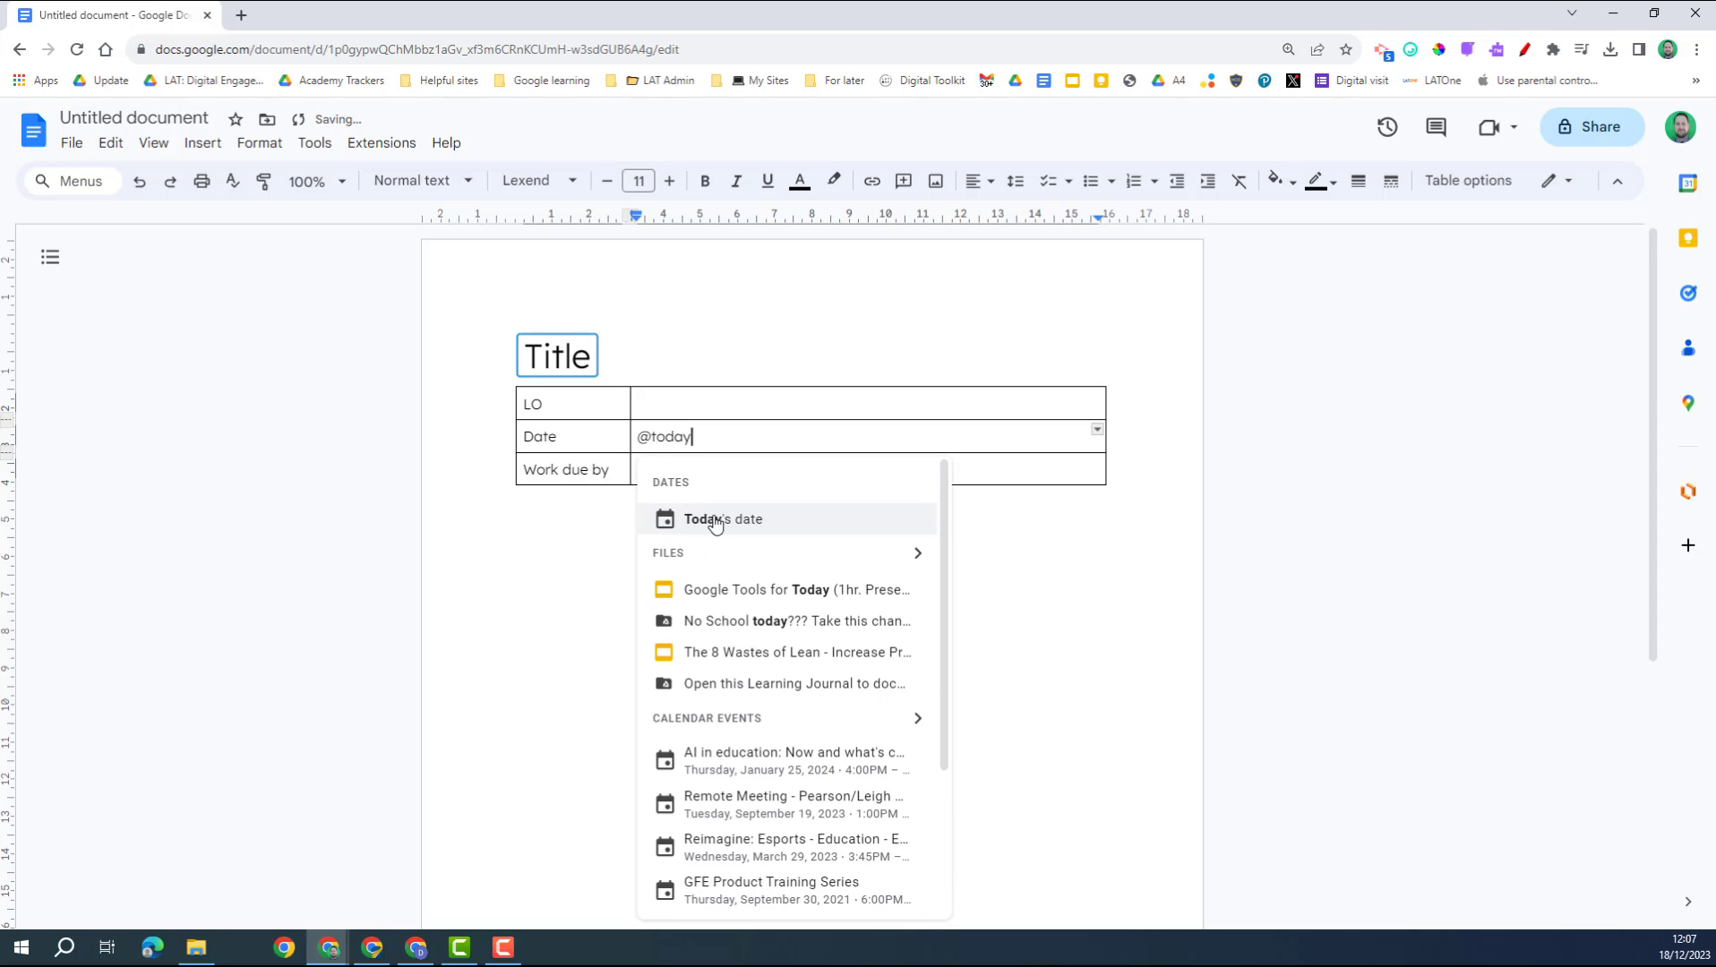
{"action": "left_click", "coordinate": [715, 521]}
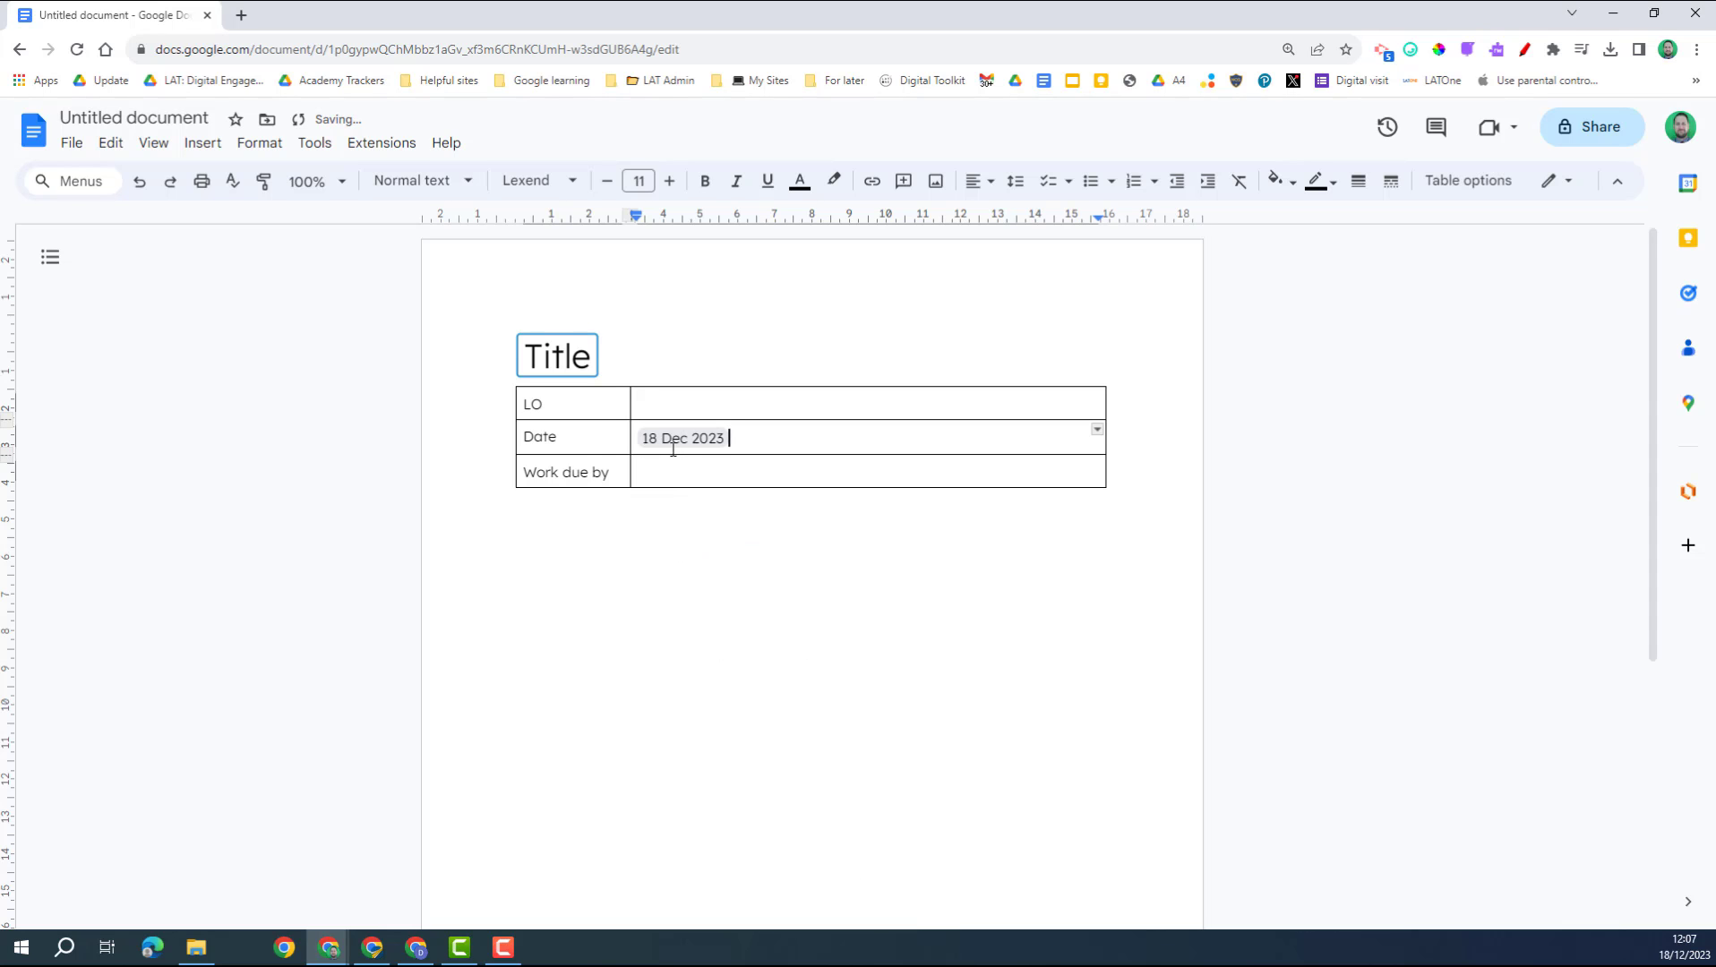
{"action": "left_click", "coordinate": [673, 444]}
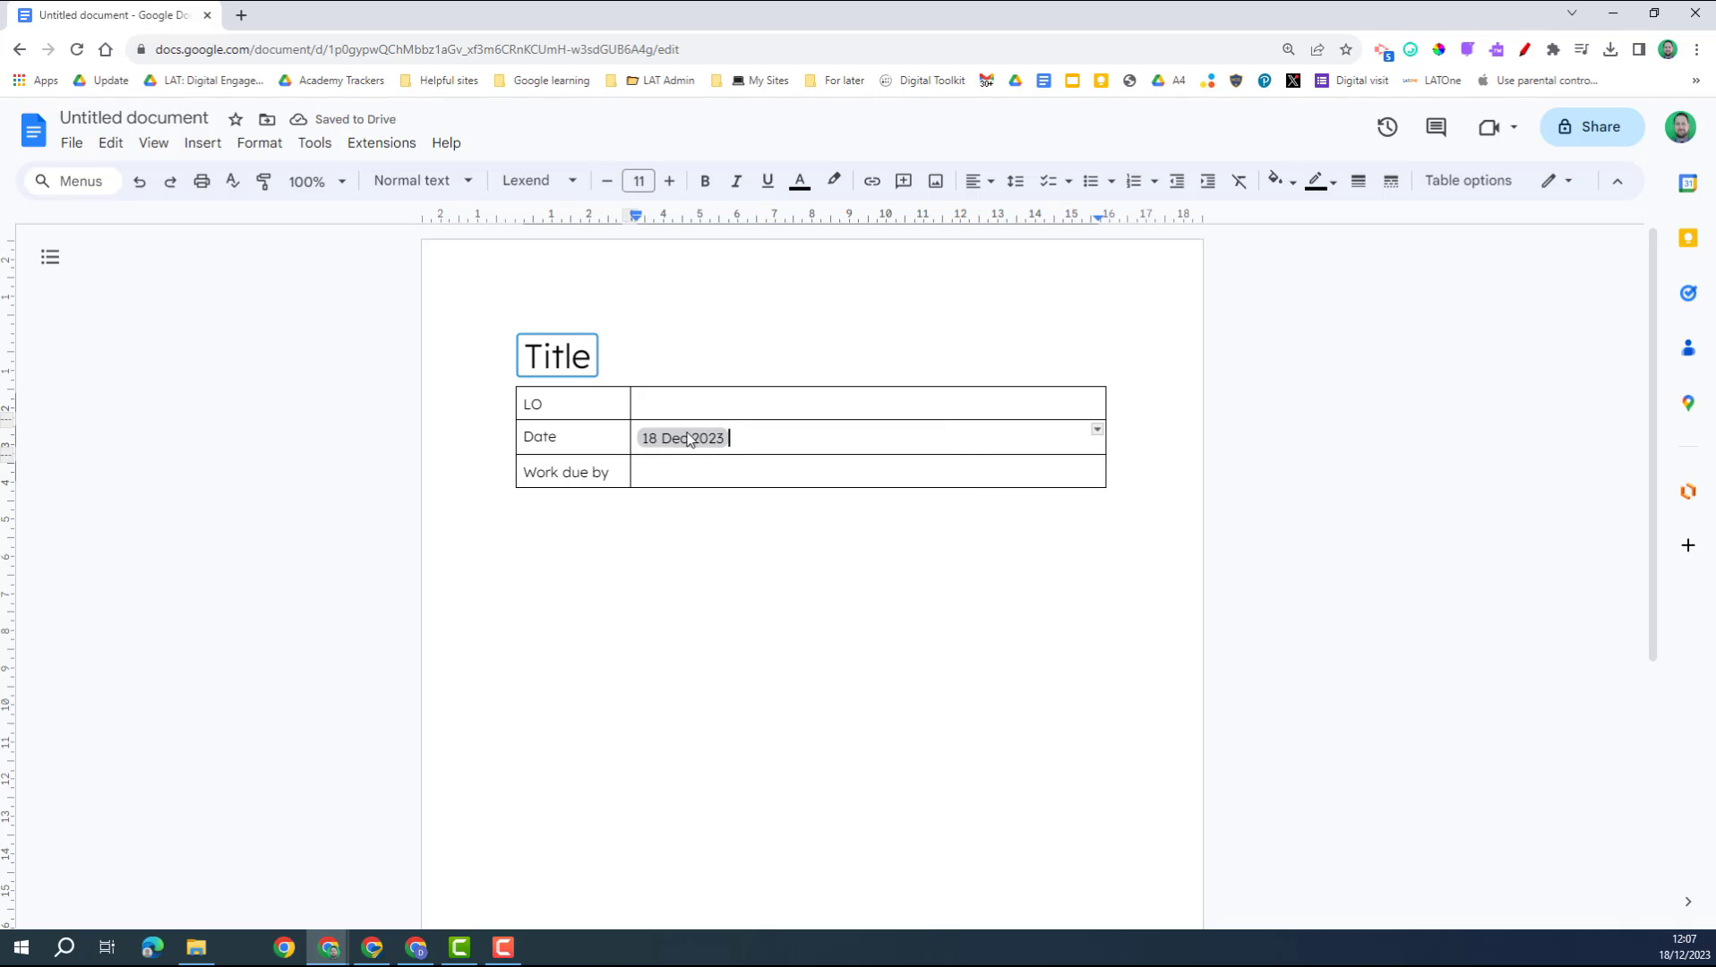
{"action": "mouse_move", "coordinate": [690, 443]}
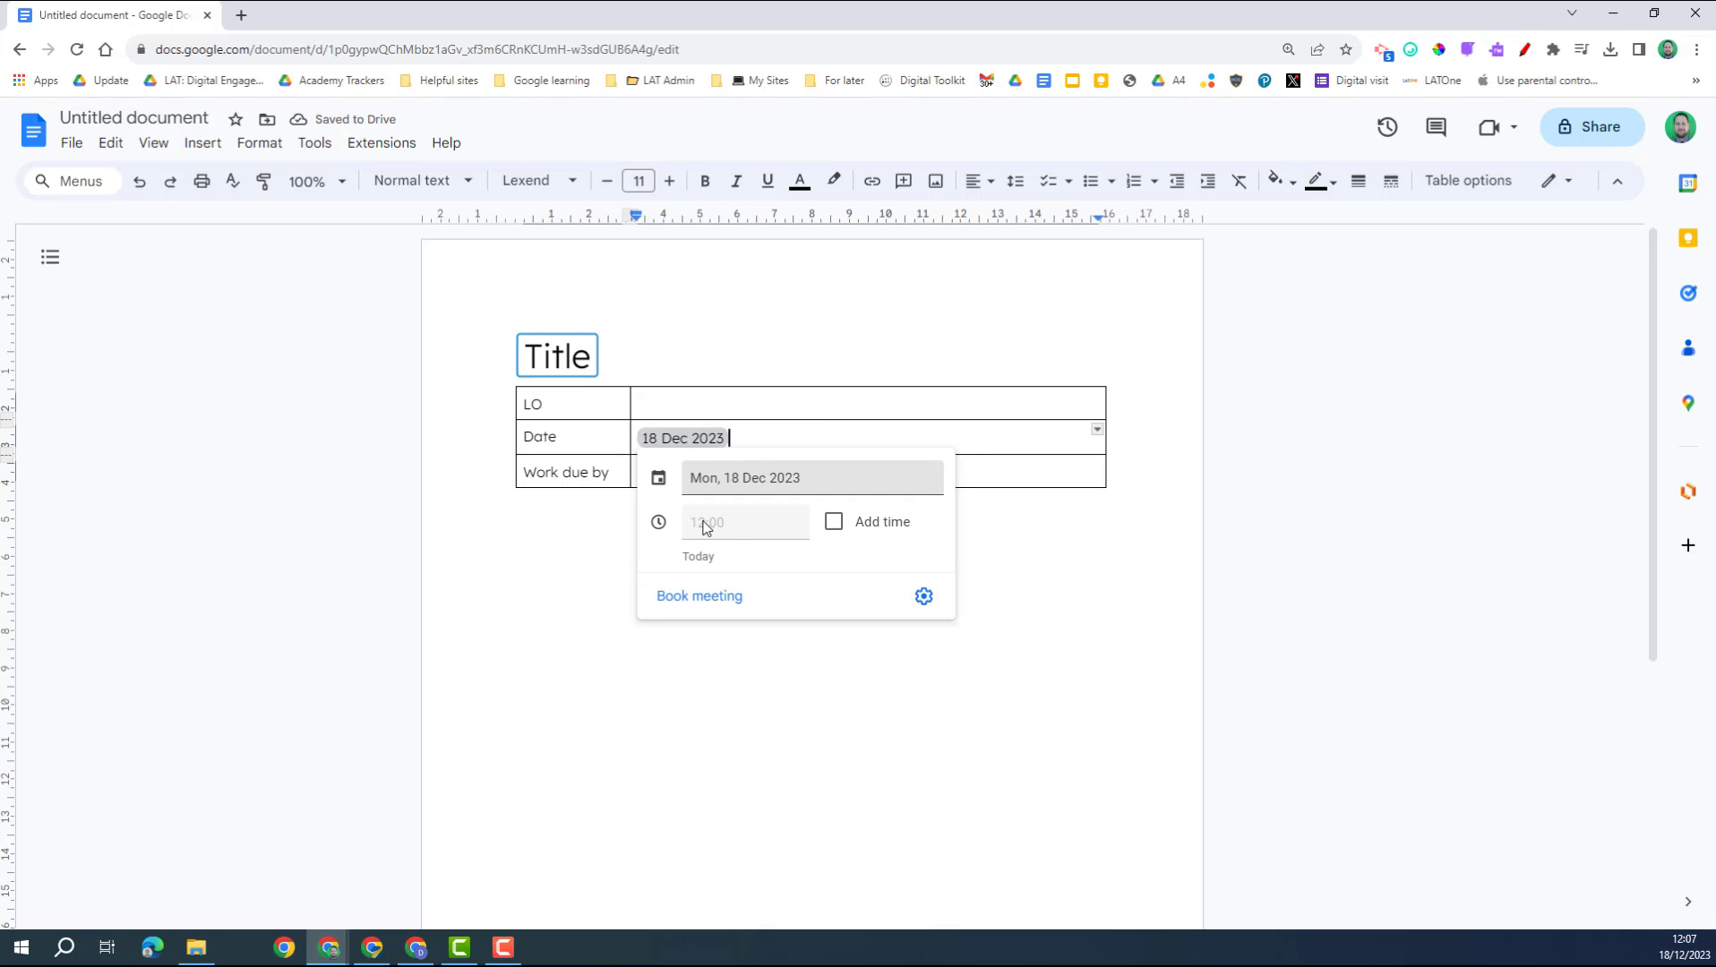
Add a date chip for 21 December 2023 at 17:00 in the Work due by cell.
{"action": "left_click", "coordinate": [676, 472]}
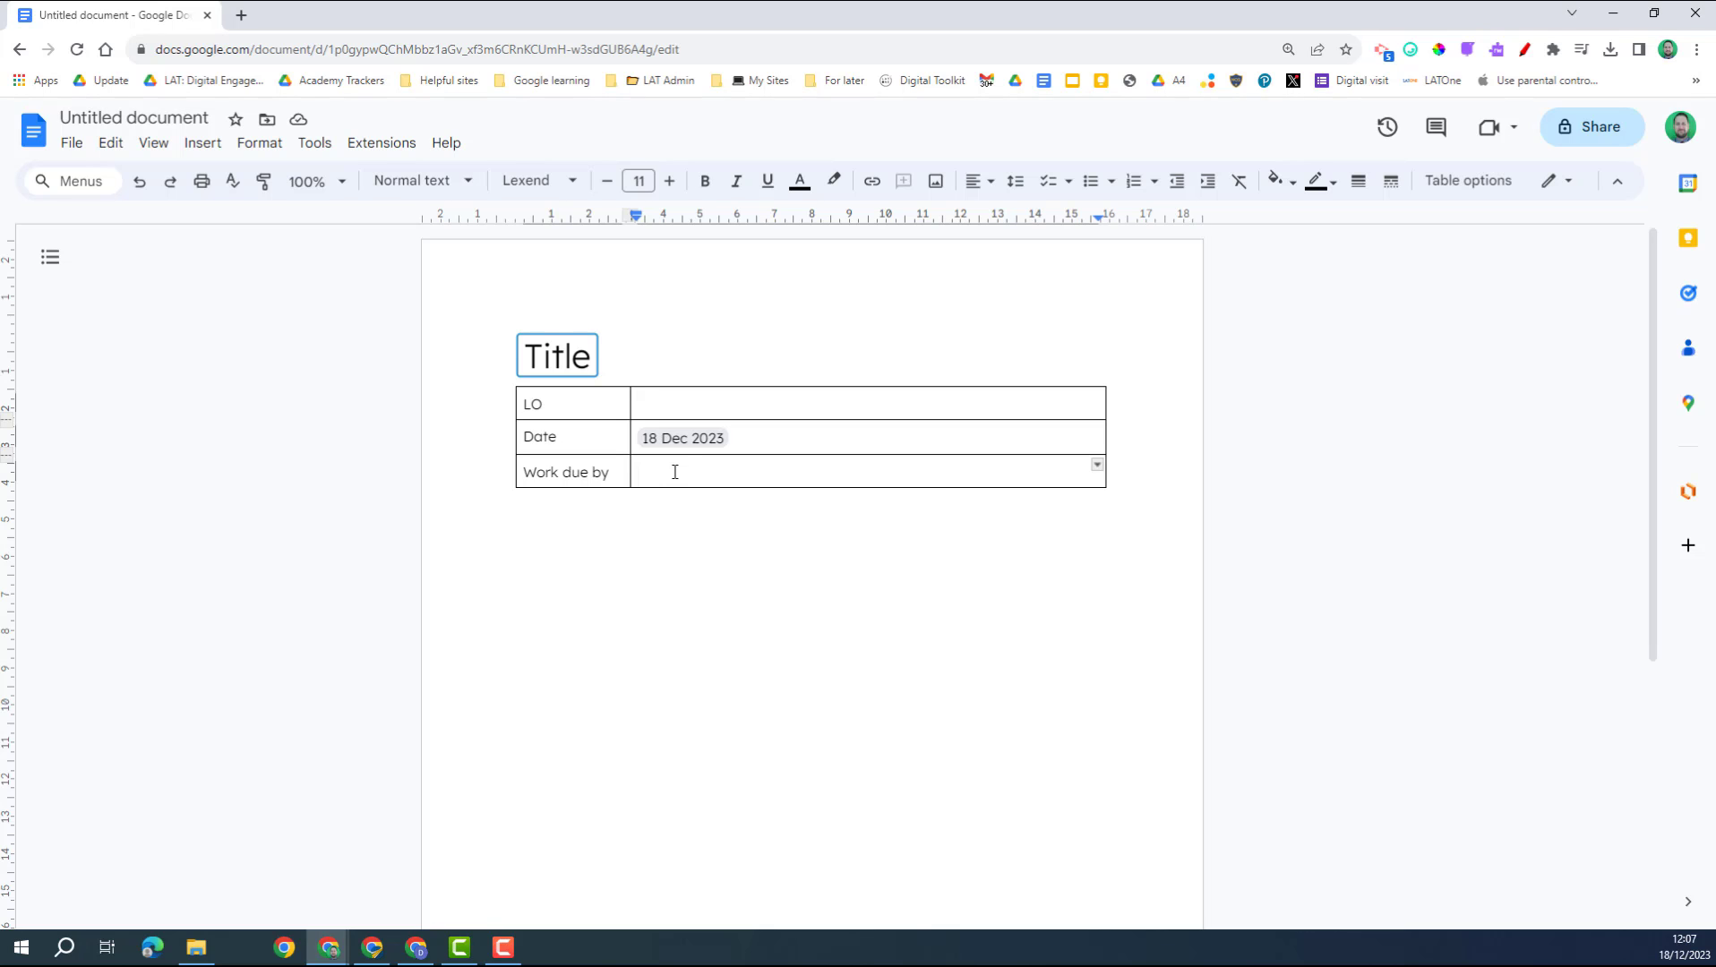
{"action": "type", "text": "@date"}
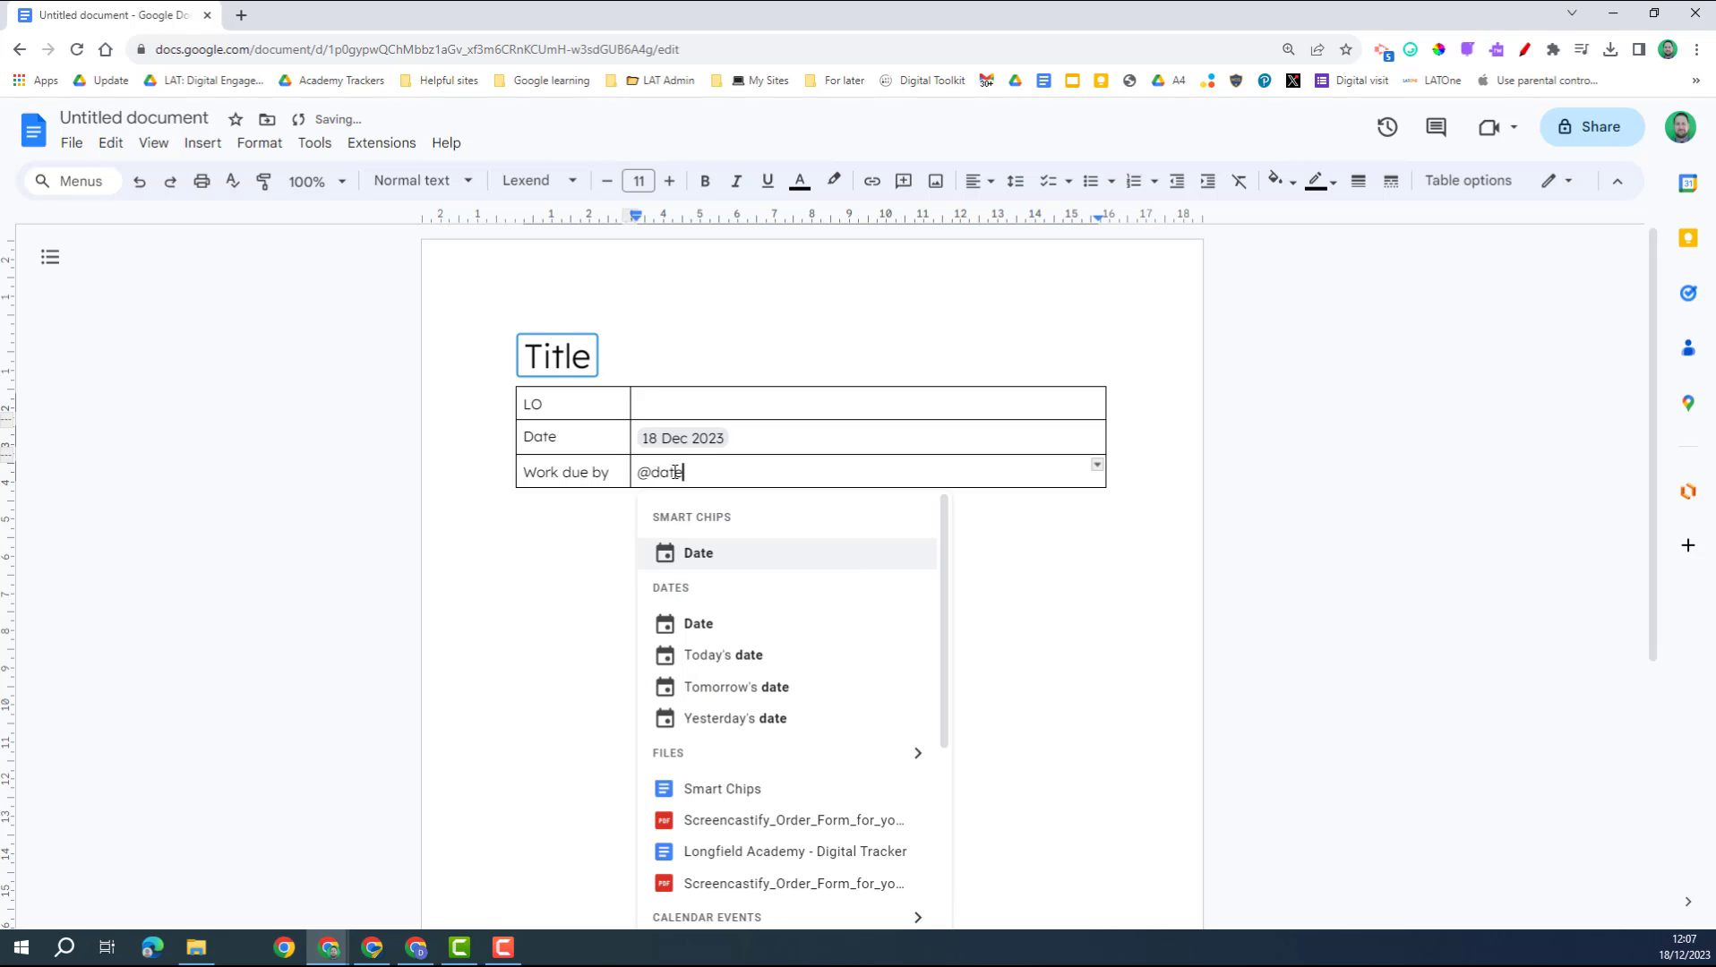
{"action": "left_click", "coordinate": [714, 555]}
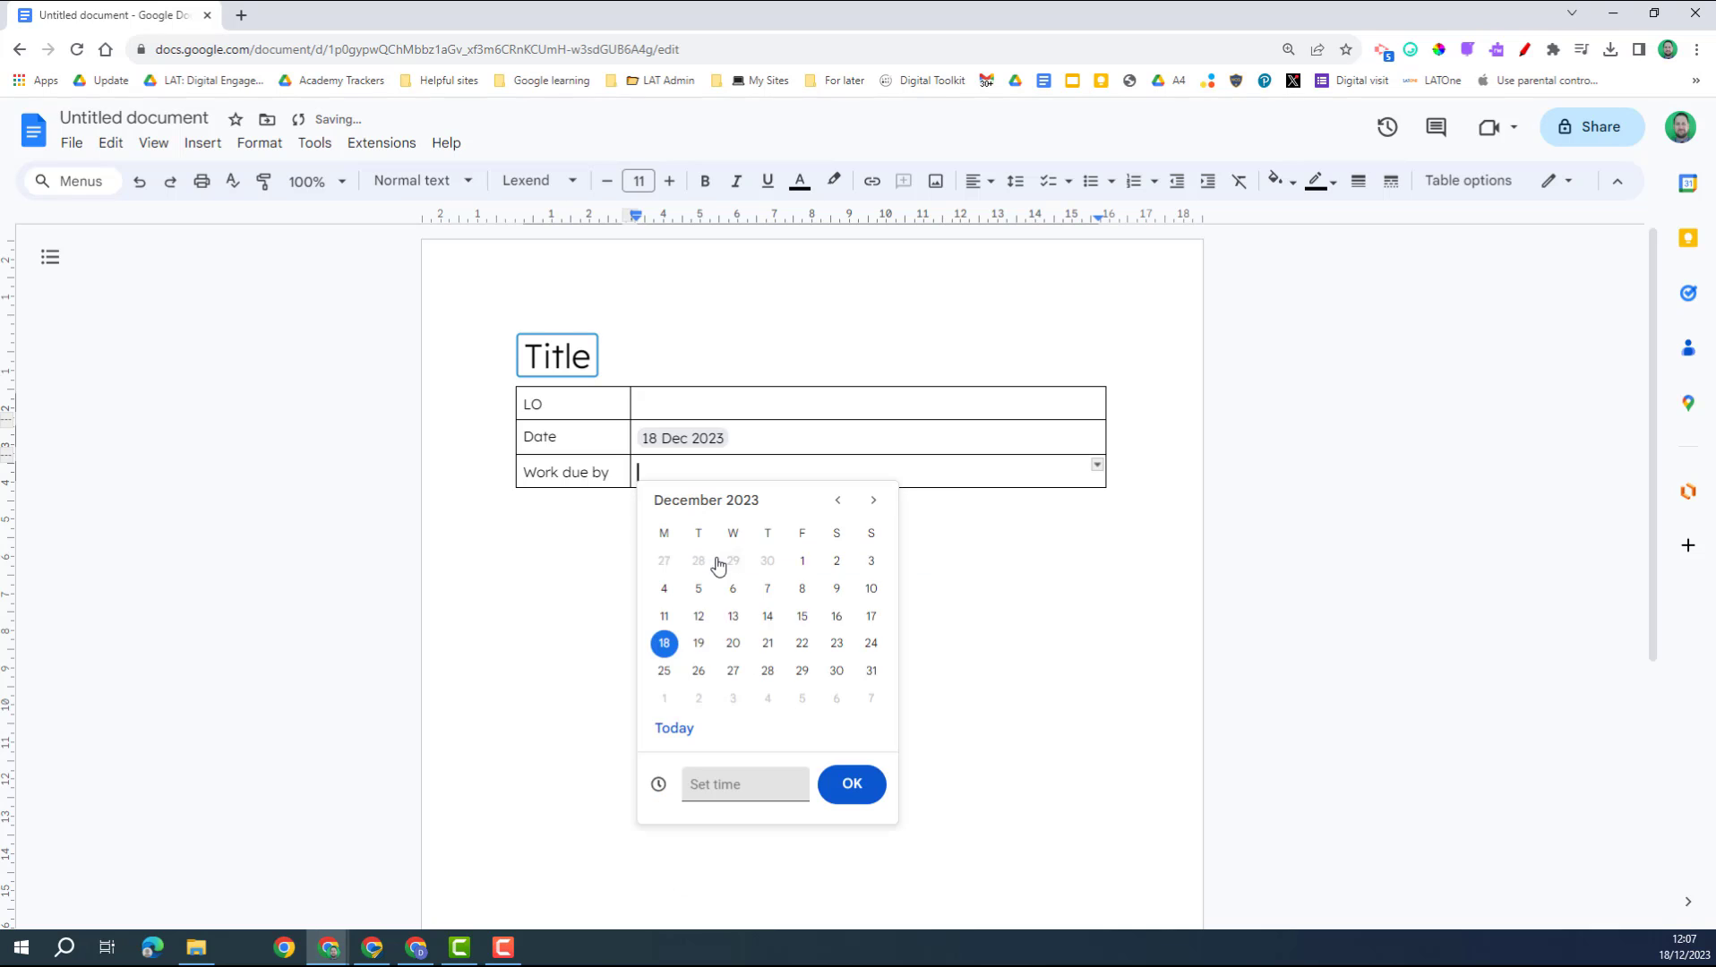
{"action": "left_click", "coordinate": [767, 644]}
{"action": "left_click", "coordinate": [744, 785]}
{"action": "scroll", "coordinate": [738, 716], "scroll_direction": "down", "scroll_amount": 5}
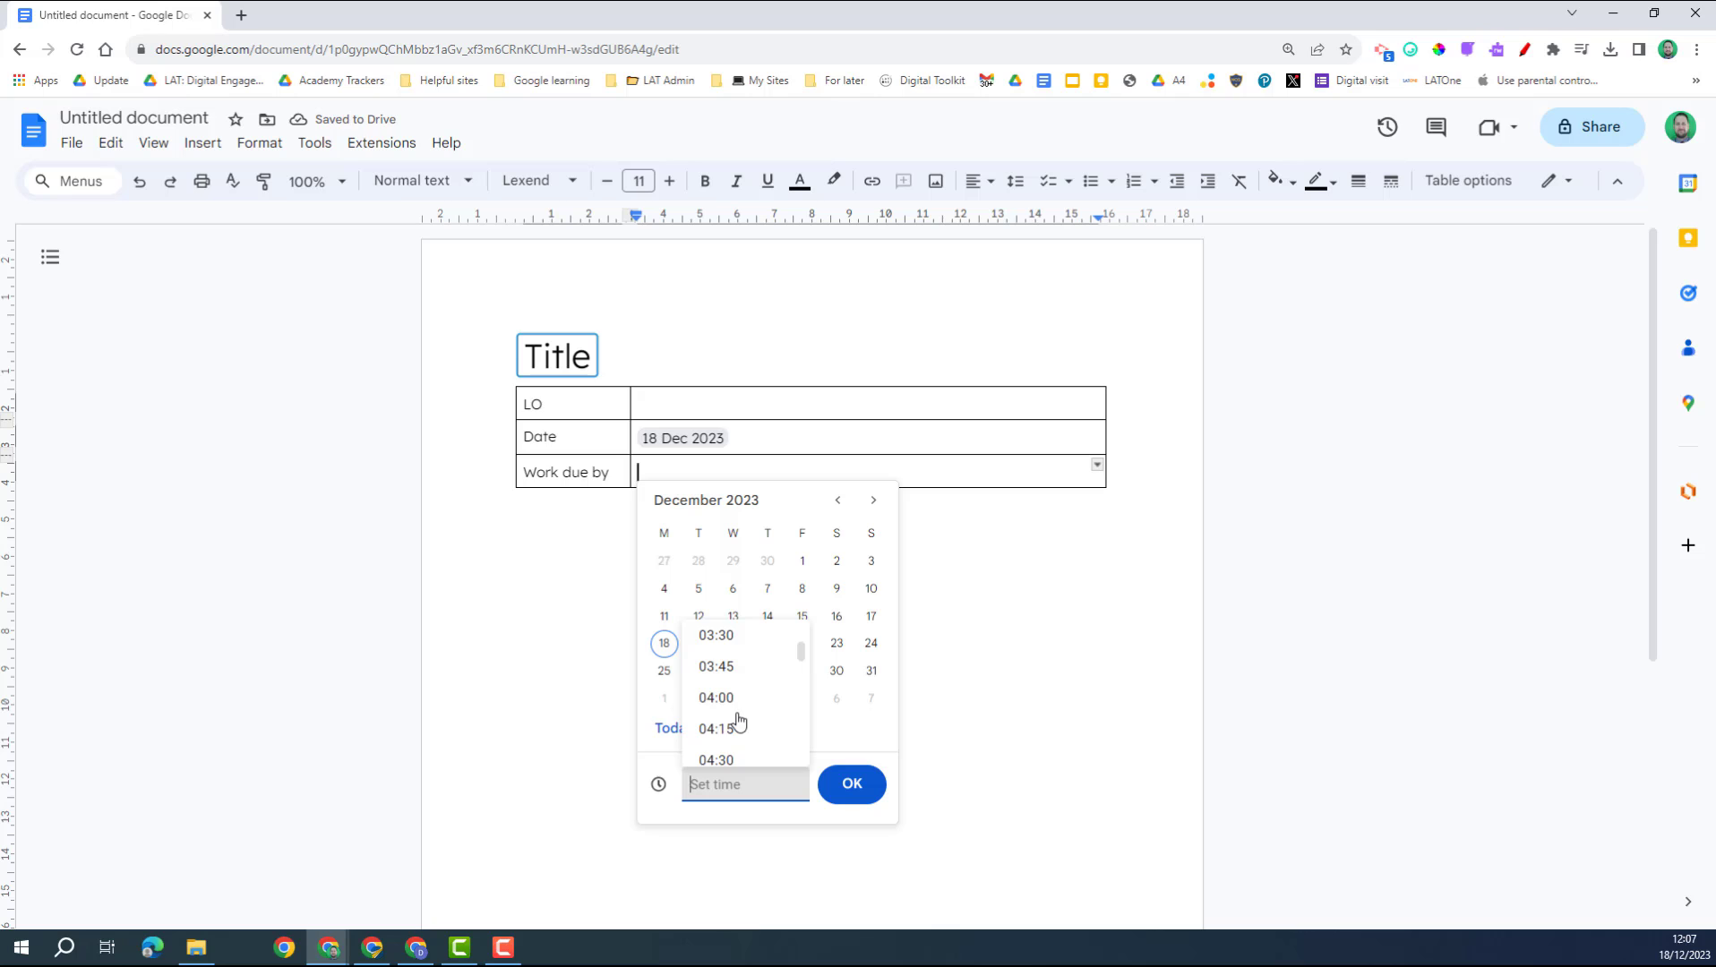
{"action": "scroll", "coordinate": [737, 716], "scroll_direction": "down", "scroll_amount": 20}
{"action": "left_click", "coordinate": [734, 642]}
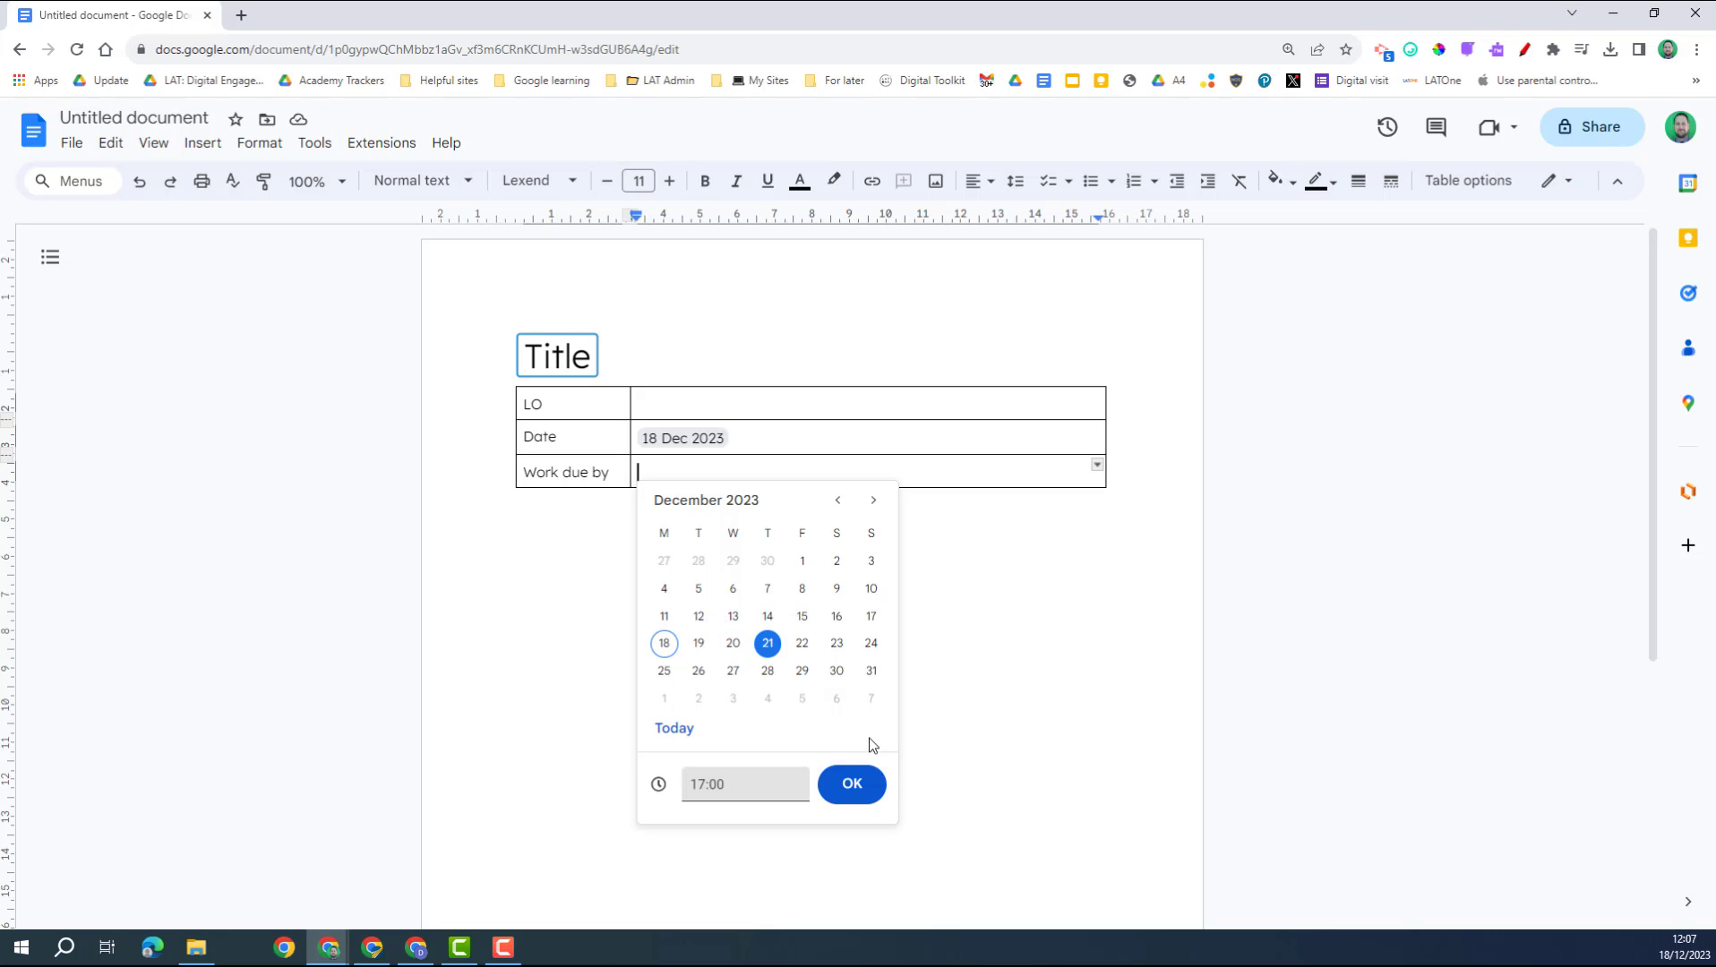
{"action": "left_click", "coordinate": [853, 786]}
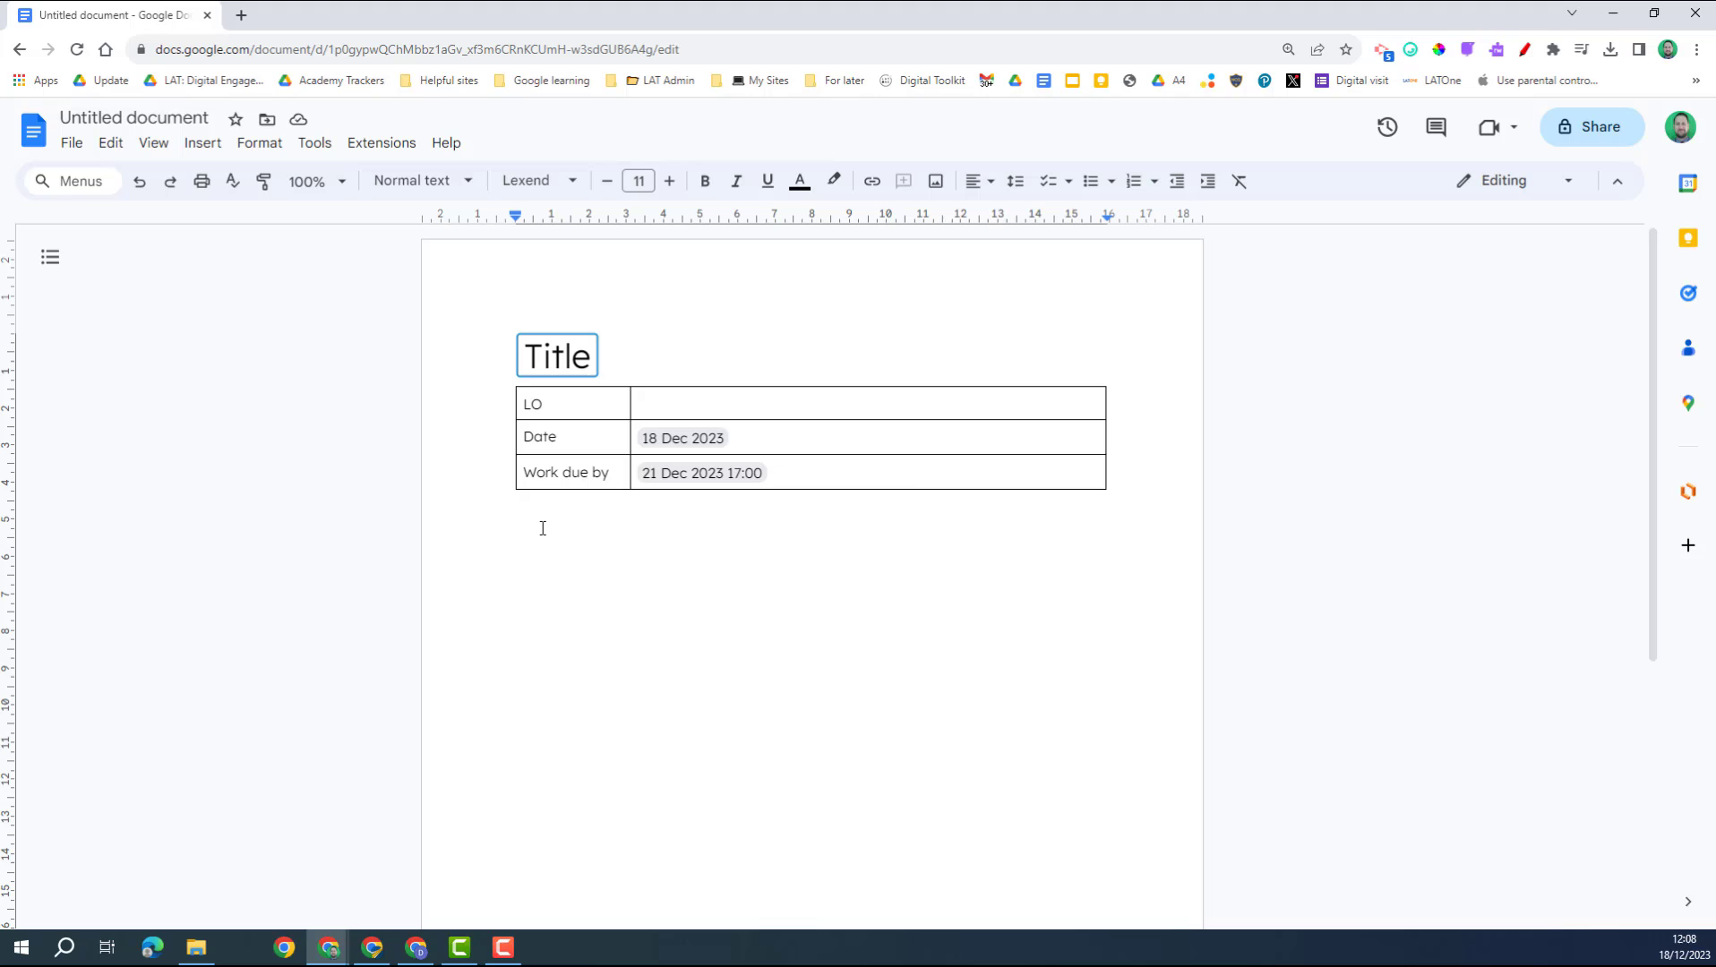
Type 'Introduction' followed by a 3:00 timer chip and start it counting down.
{"action": "type", "text": "Introduction @"}
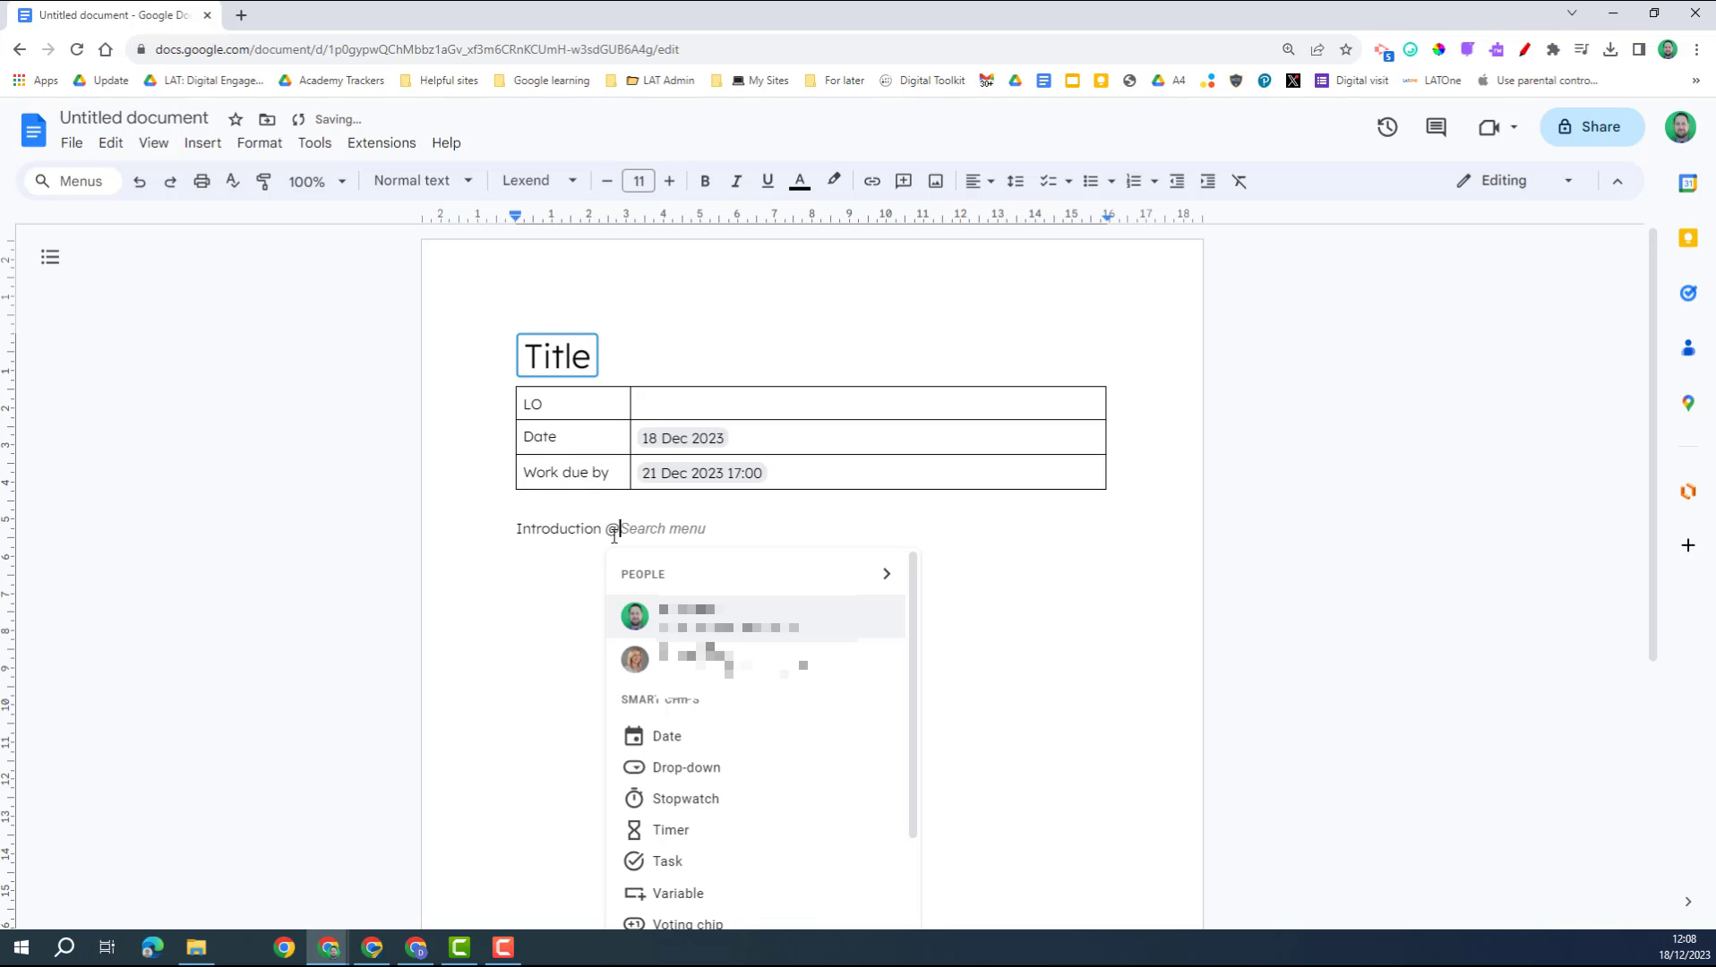
{"action": "left_click", "coordinate": [700, 830]}
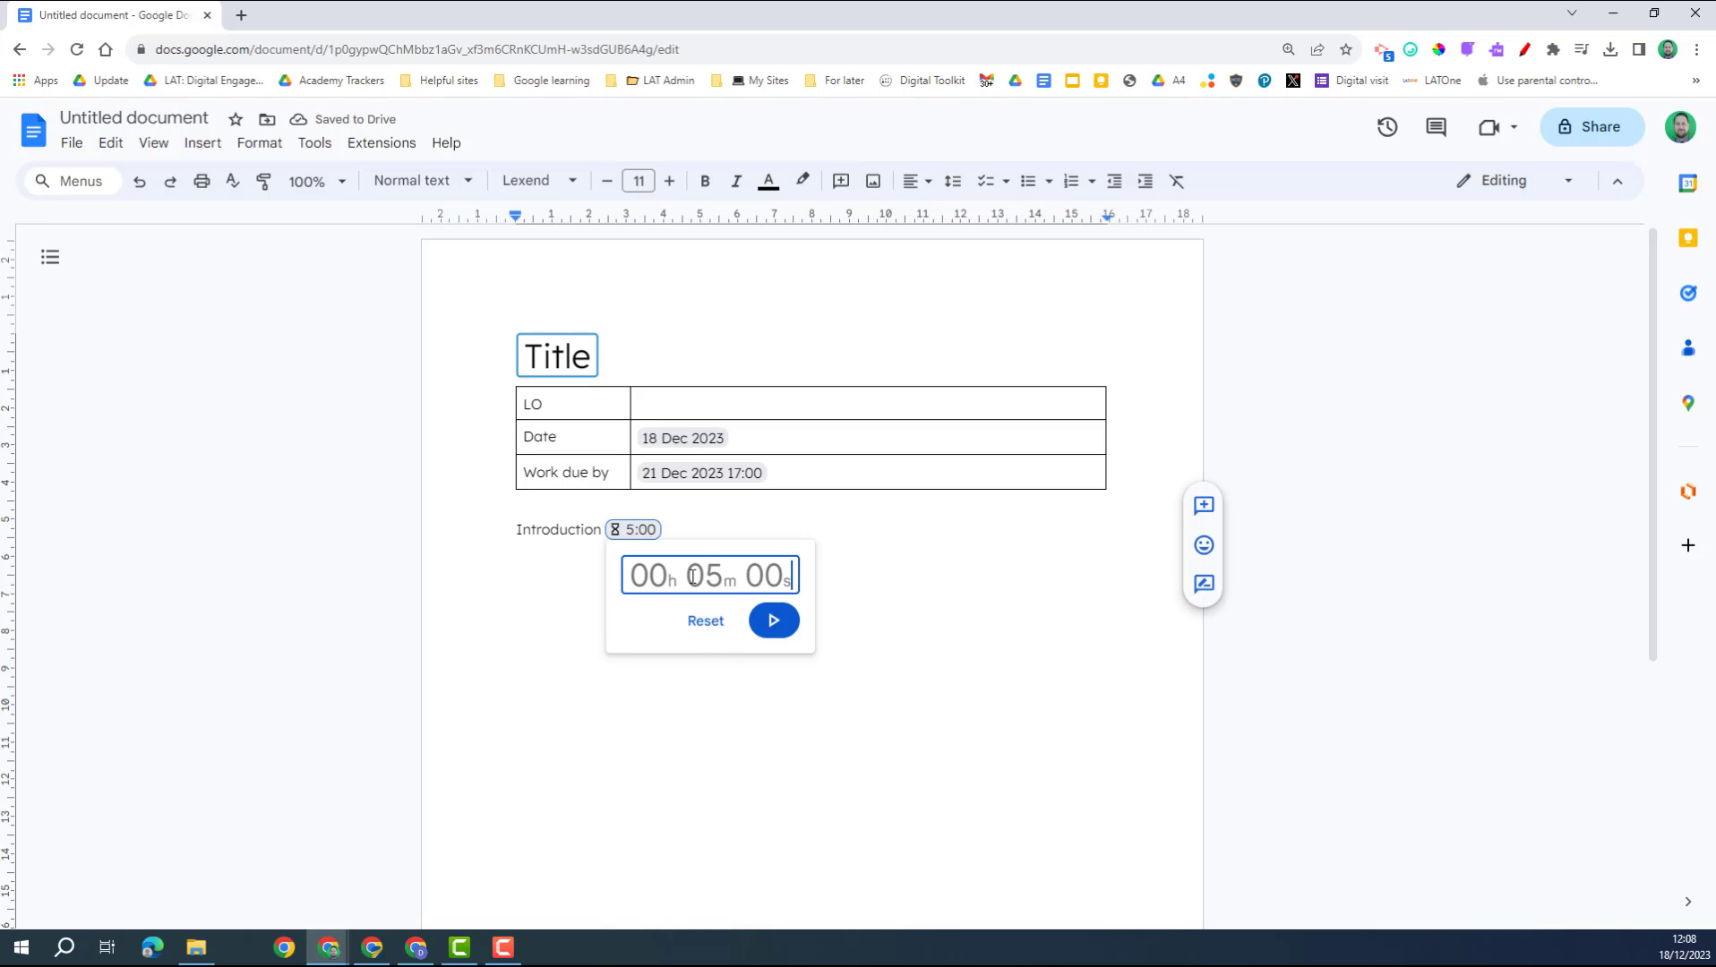
{"action": "type", "text": "300"}
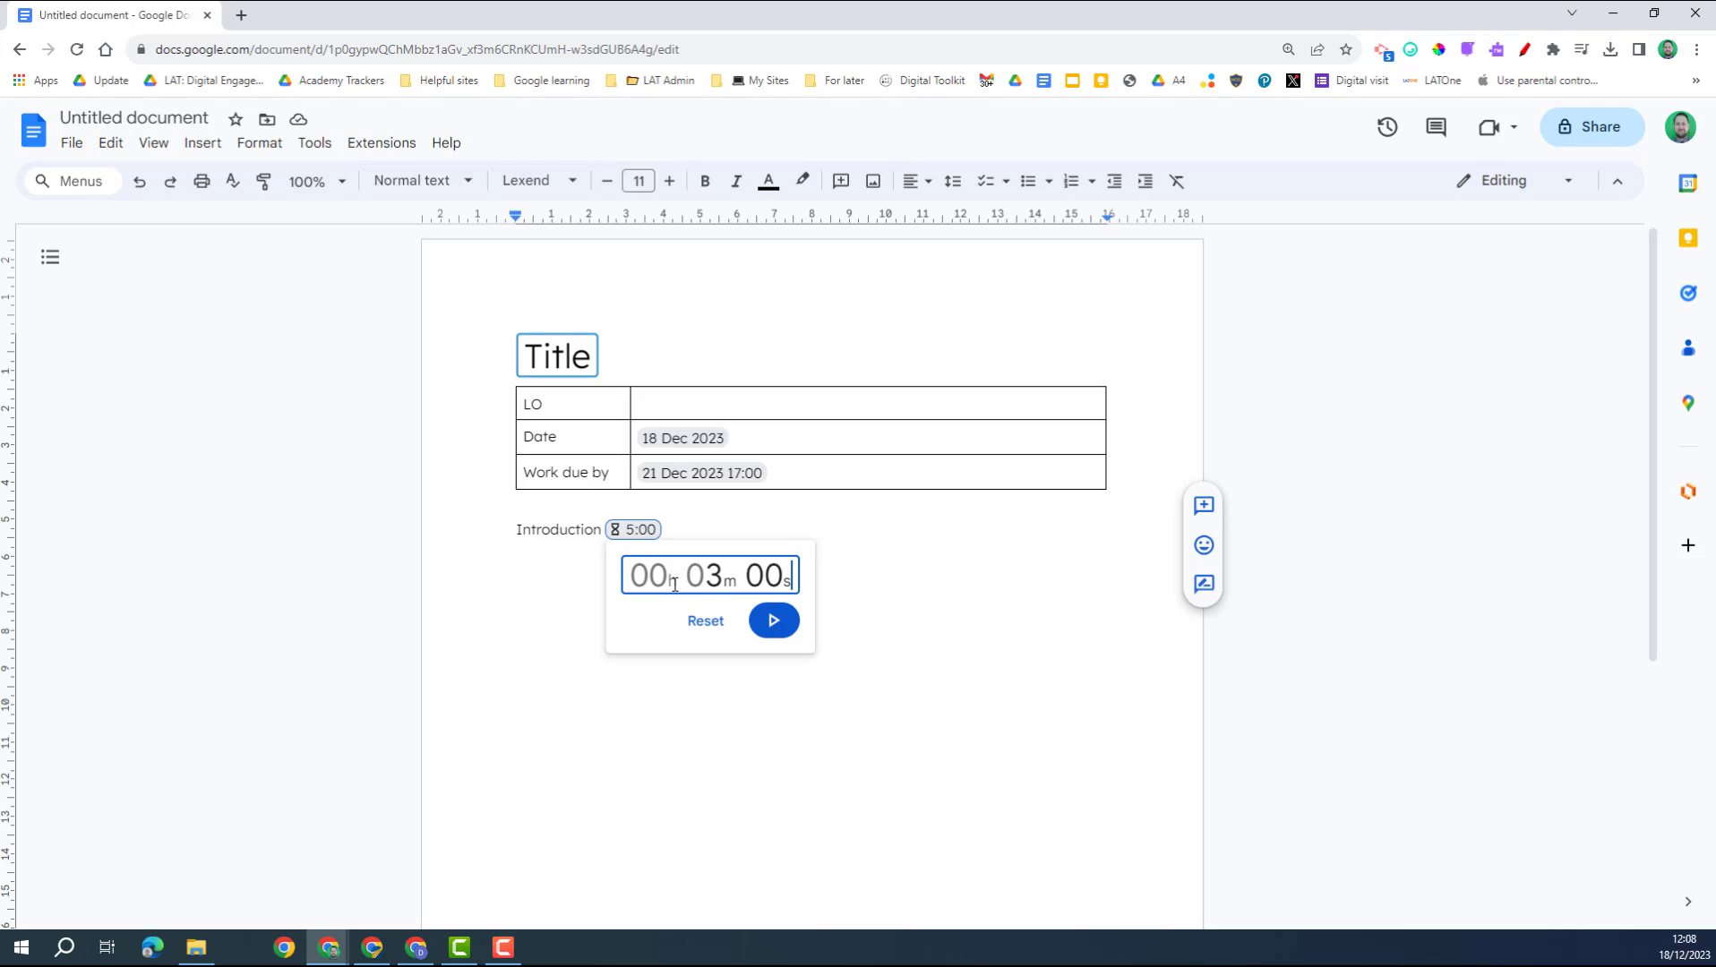
{"action": "left_click", "coordinate": [854, 578]}
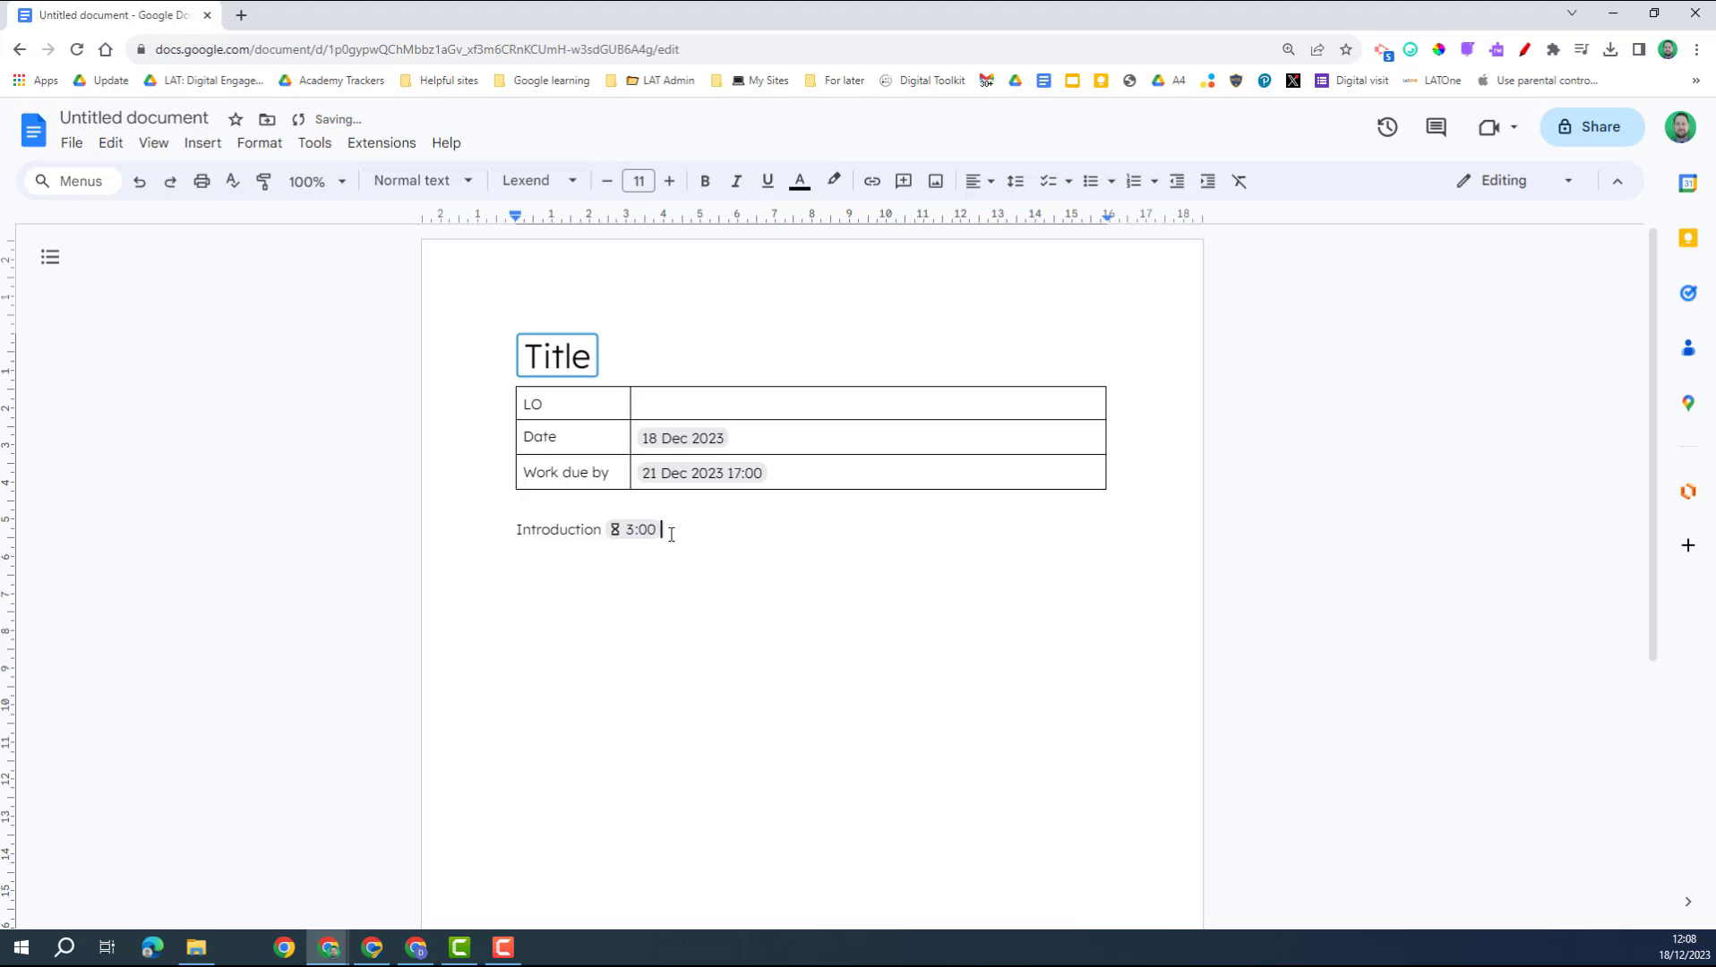
{"action": "mouse_move", "coordinate": [631, 530]}
{"action": "left_click", "coordinate": [724, 619]}
Style the Introduction line as Heading 1.
{"action": "triple_click", "coordinate": [519, 531]}
{"action": "left_click", "coordinate": [421, 181]}
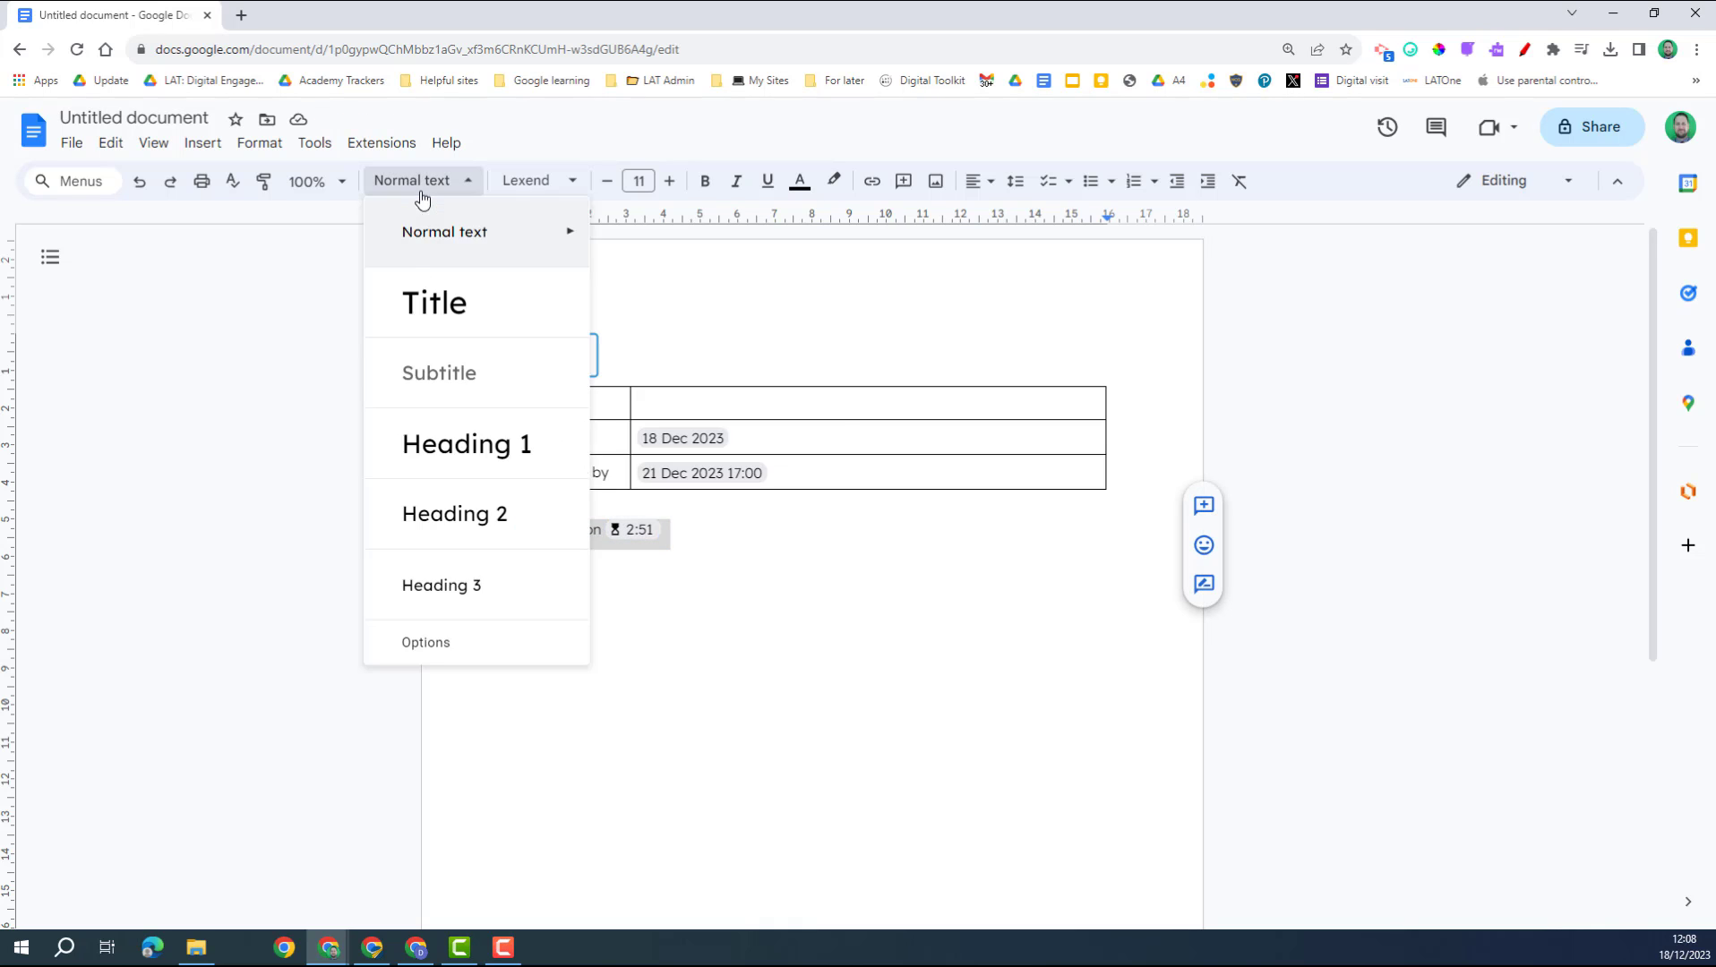
{"action": "left_click", "coordinate": [453, 448]}
{"action": "left_click", "coordinate": [601, 555]}
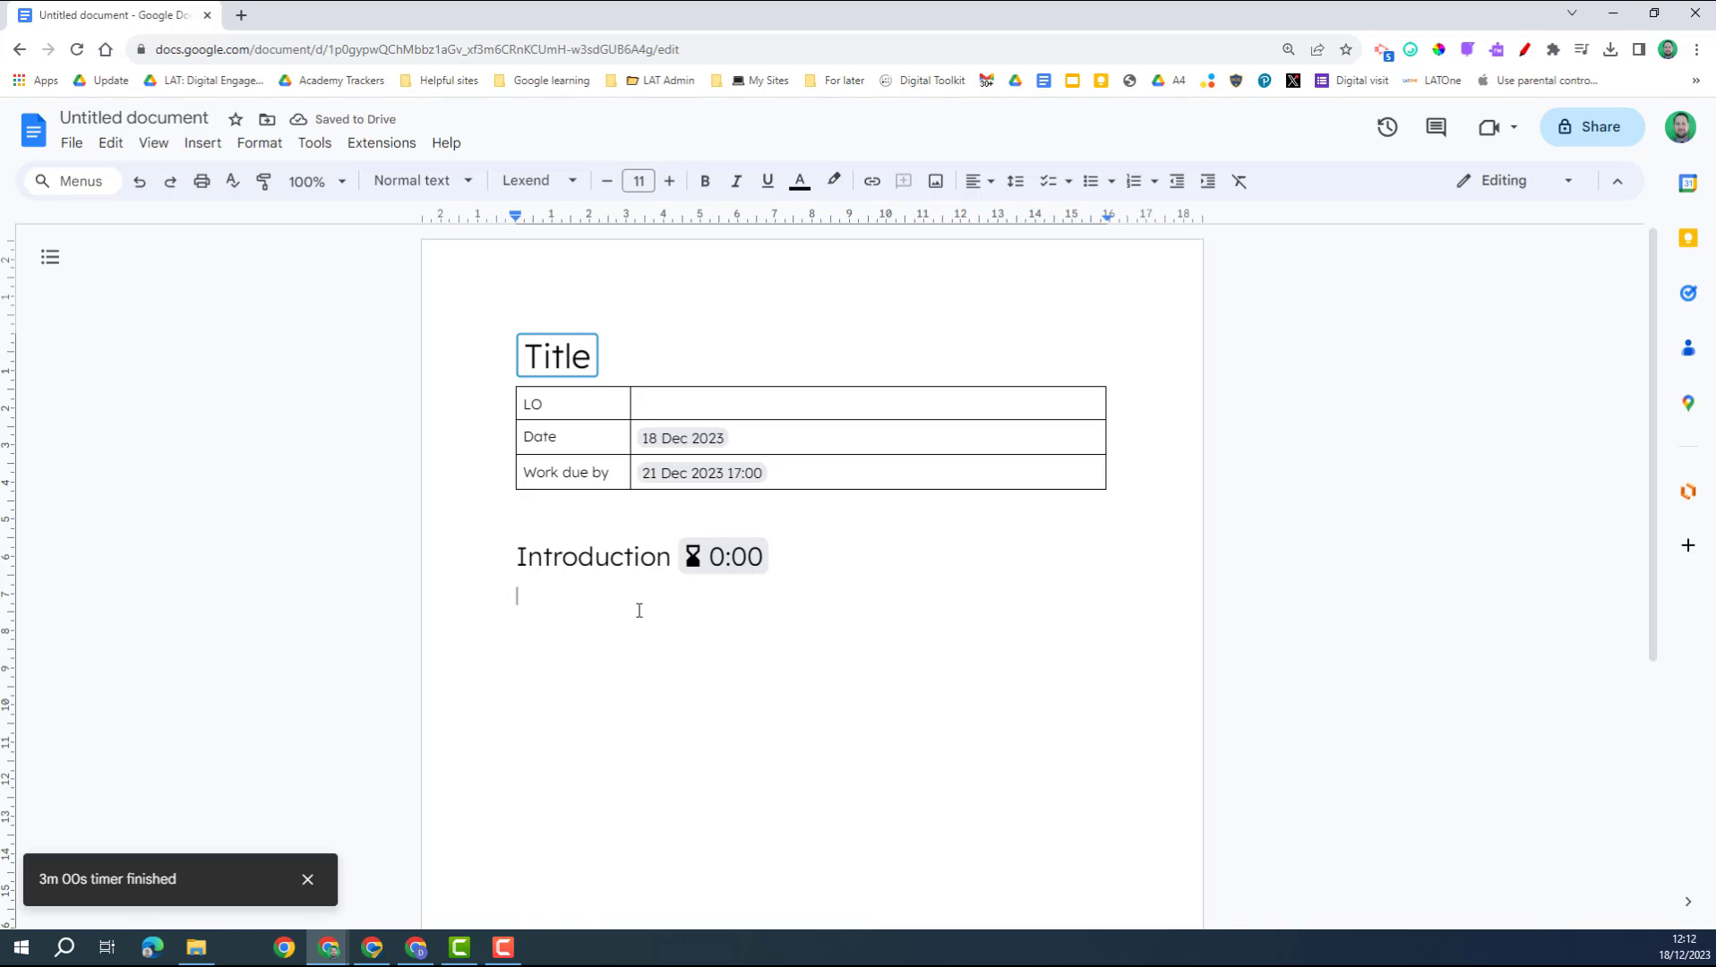
{"action": "type", "text": "@"}
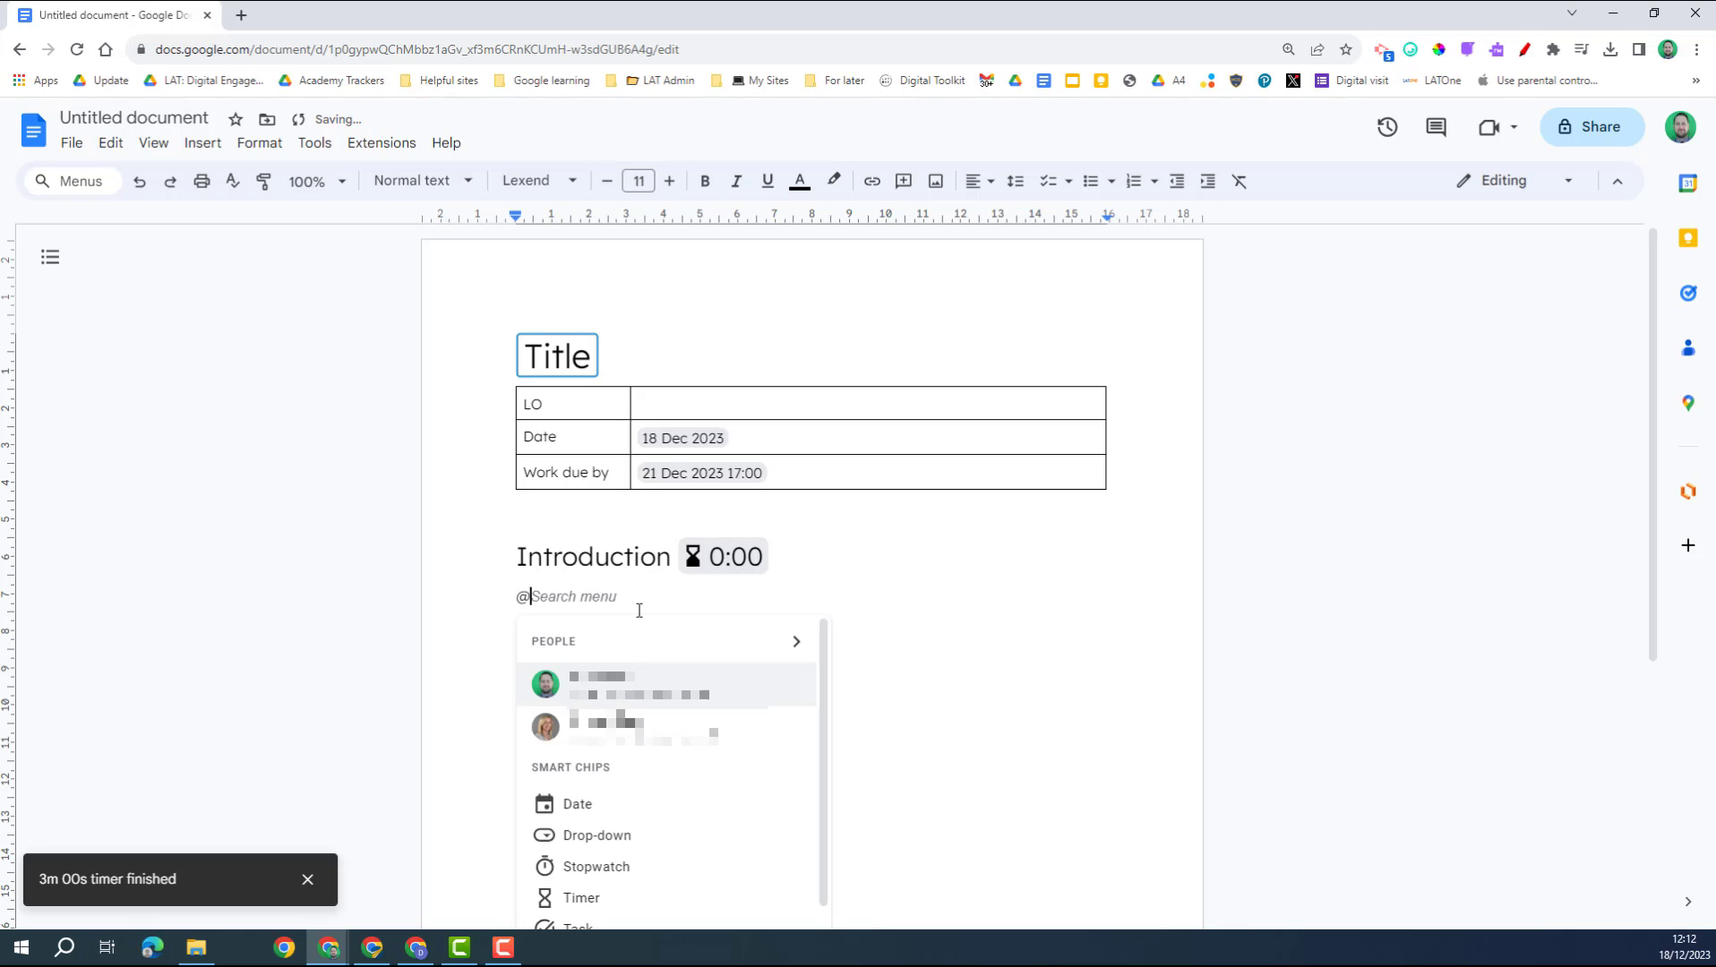
{"action": "left_click", "coordinate": [630, 866]}
{"action": "mouse_move", "coordinate": [560, 598]}
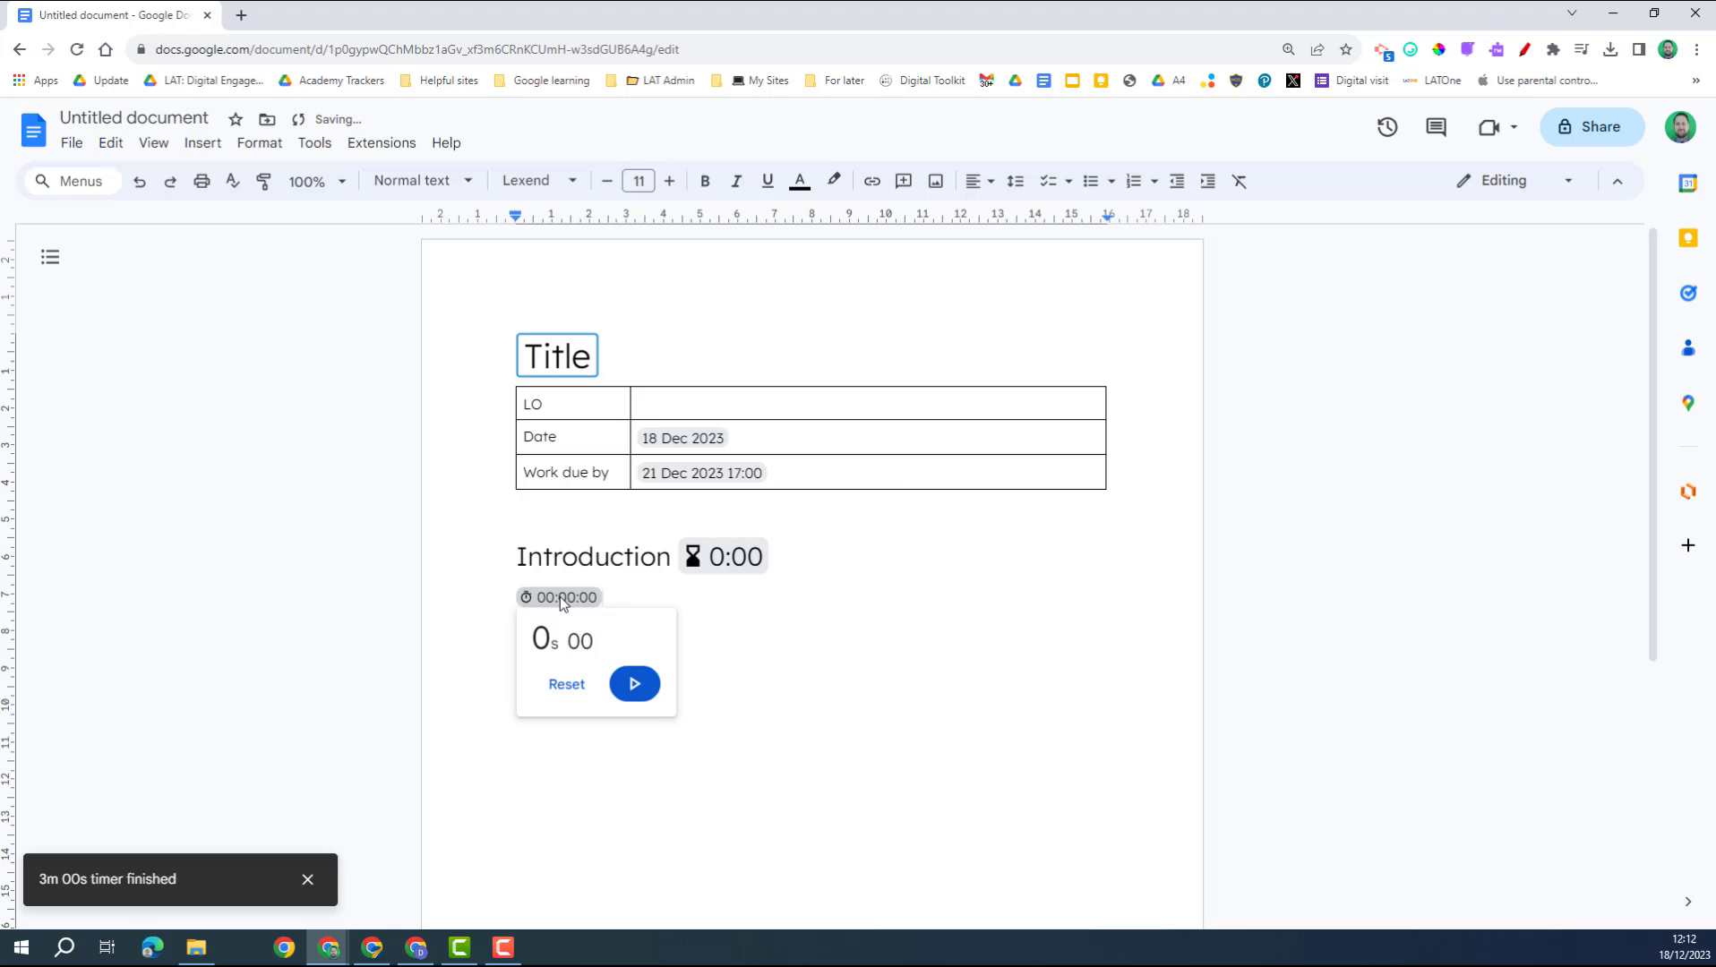
{"action": "left_click", "coordinate": [626, 690]}
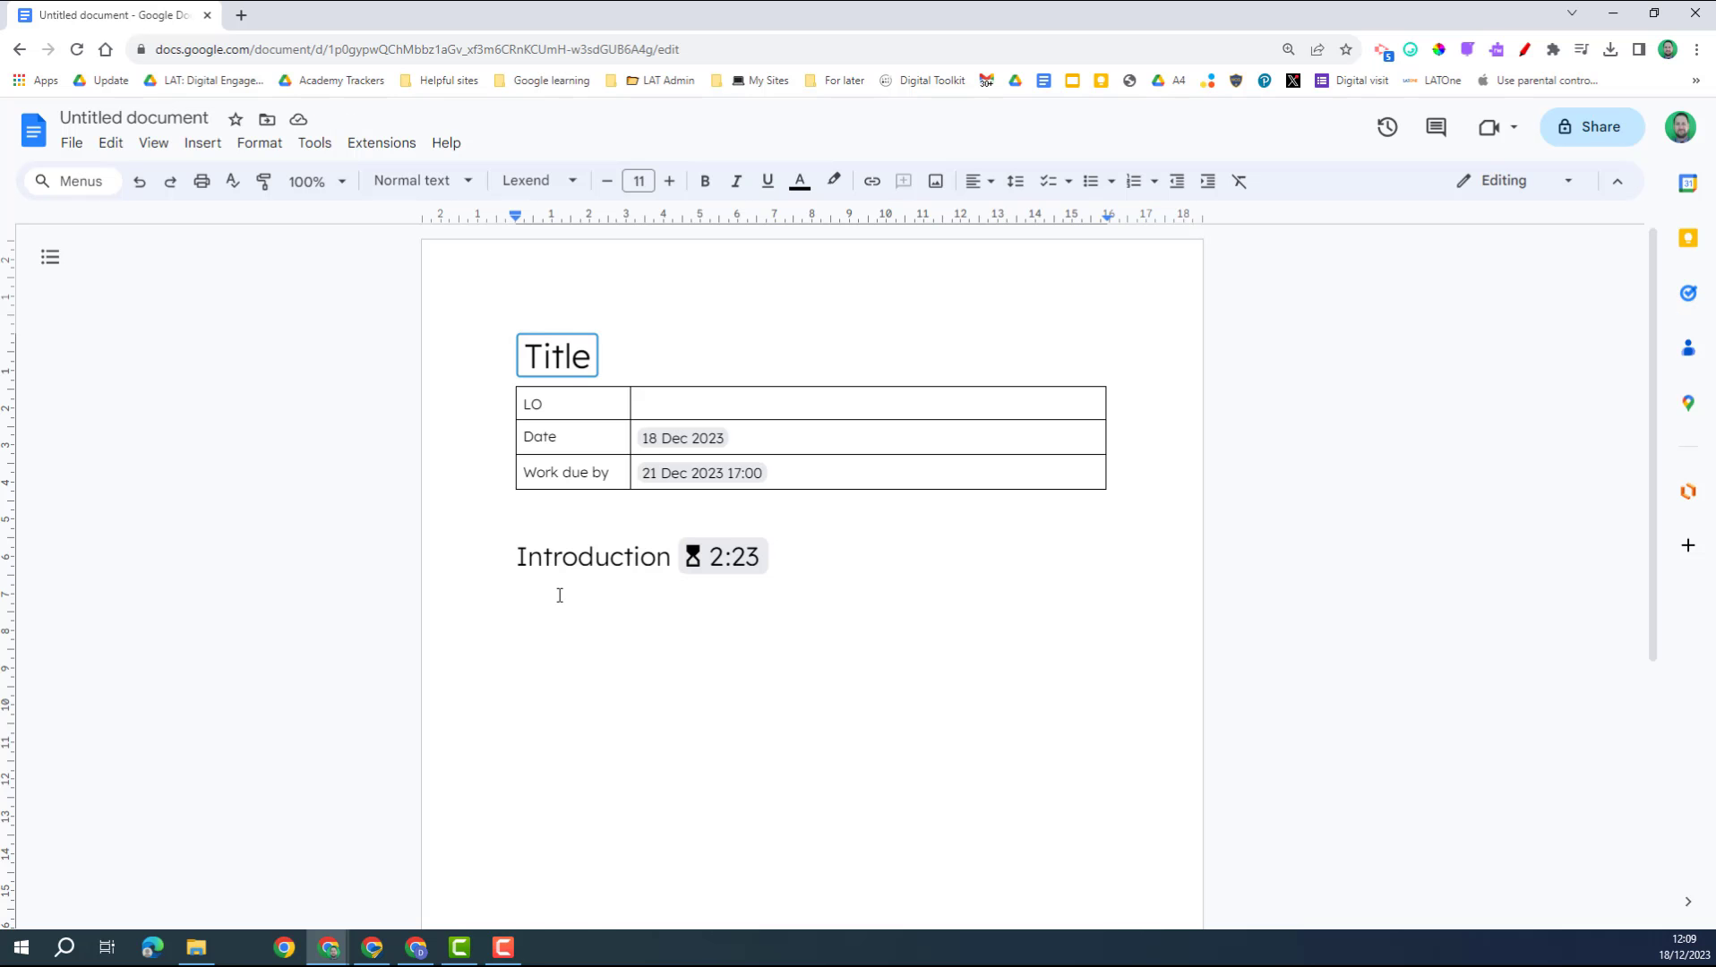
Insert a Project status drop-down chip, leaving it at Not started.
{"action": "type", "text": "@"}
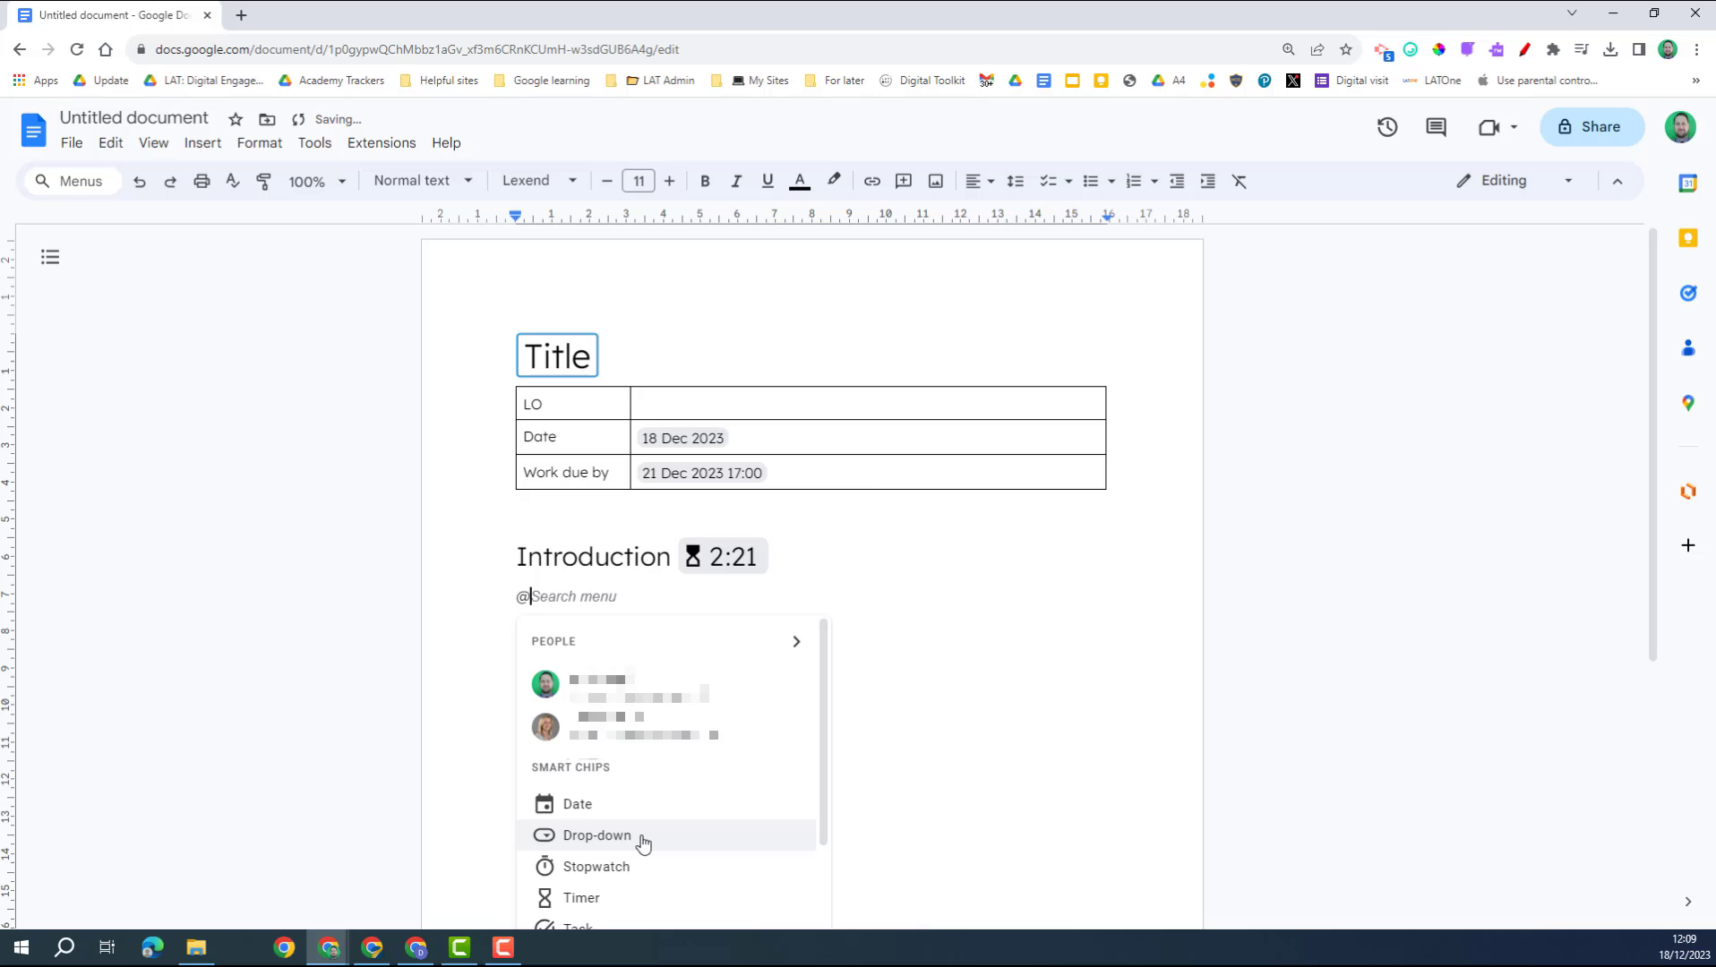
{"action": "left_click", "coordinate": [645, 834]}
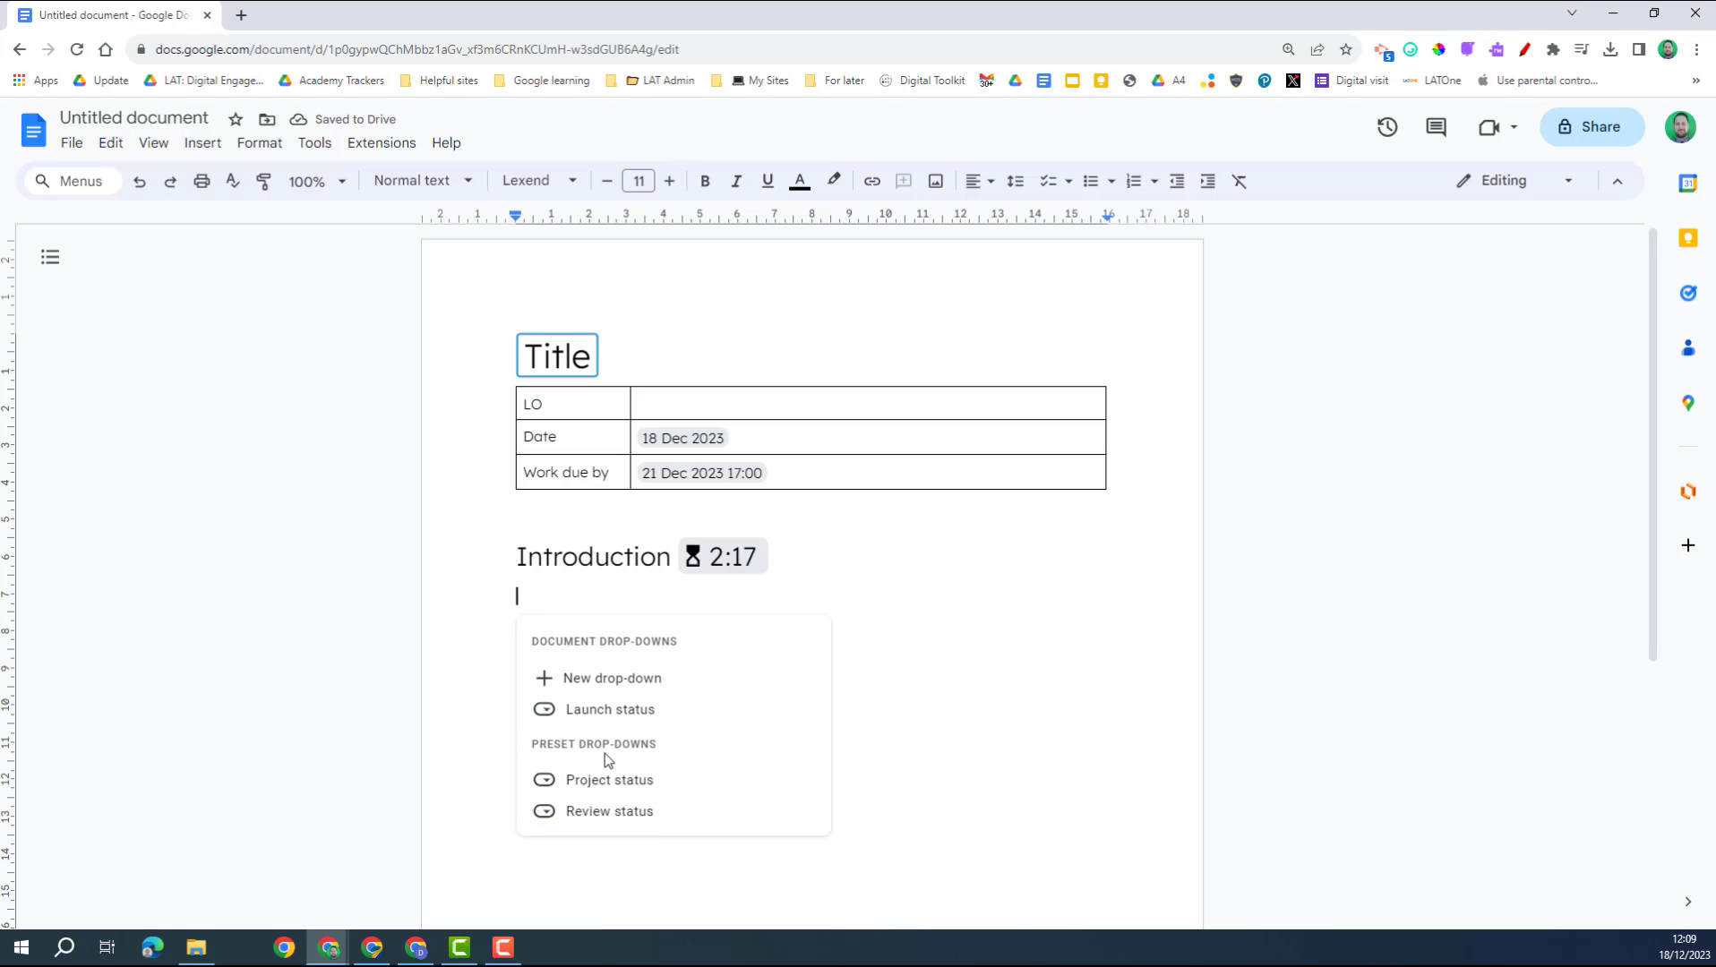
{"action": "mouse_move", "coordinate": [599, 717]}
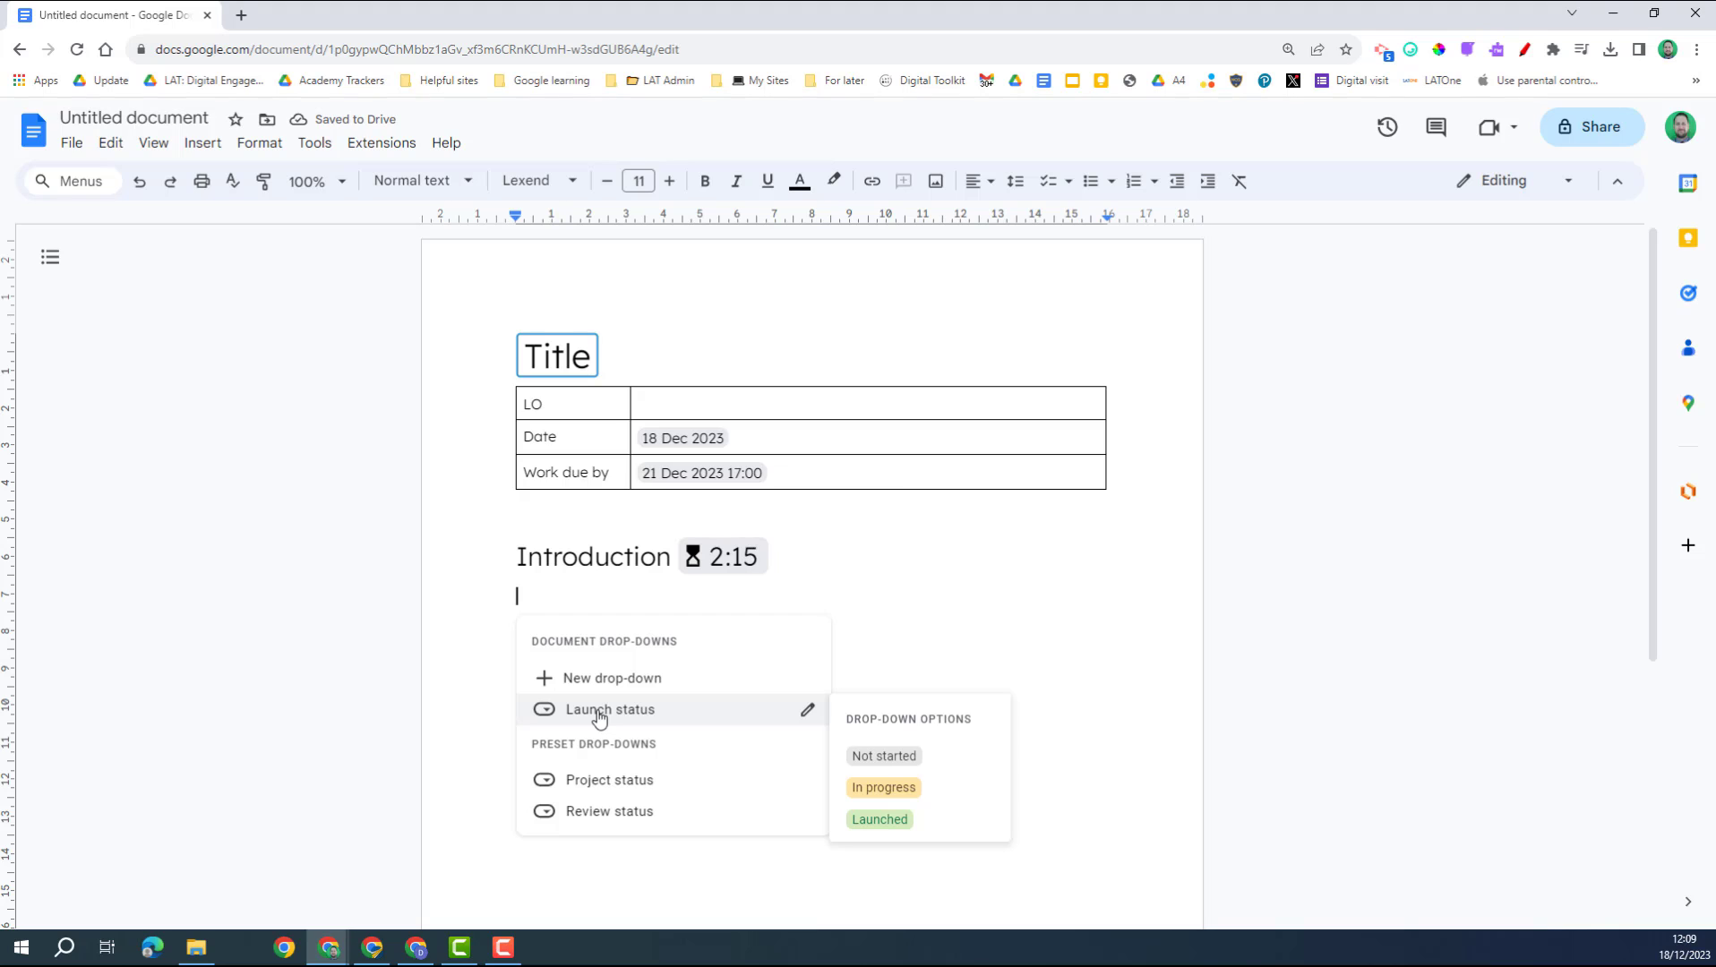
{"action": "mouse_move", "coordinate": [602, 784]}
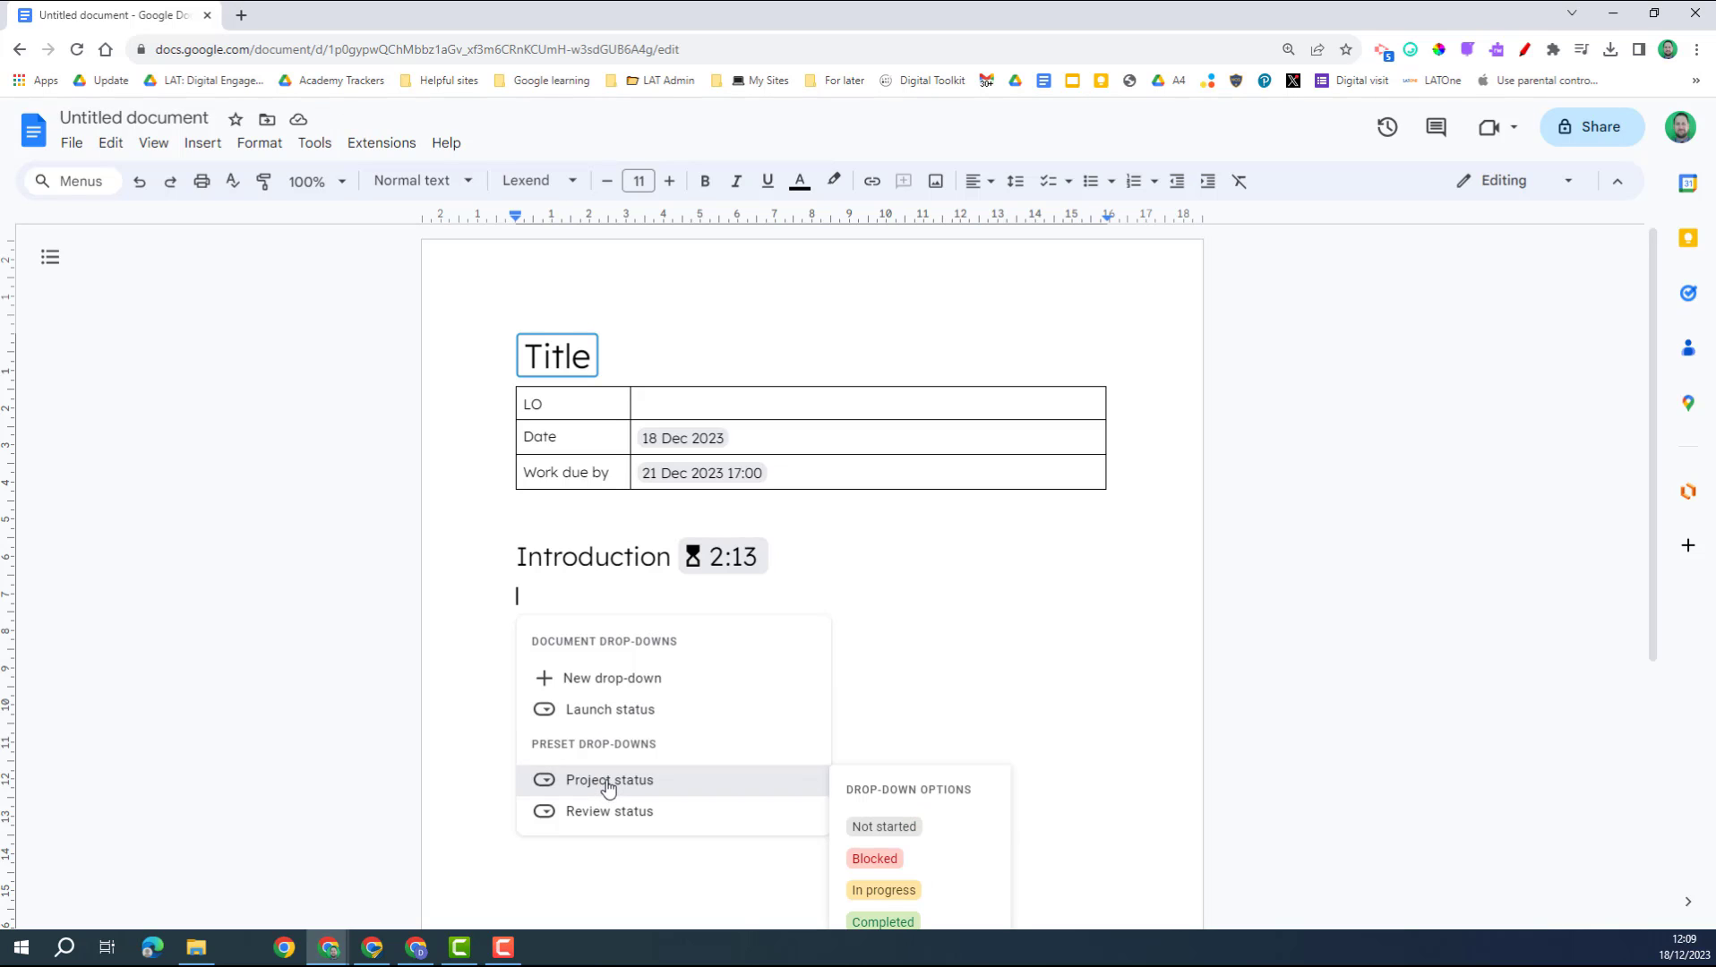
{"action": "left_click", "coordinate": [608, 783]}
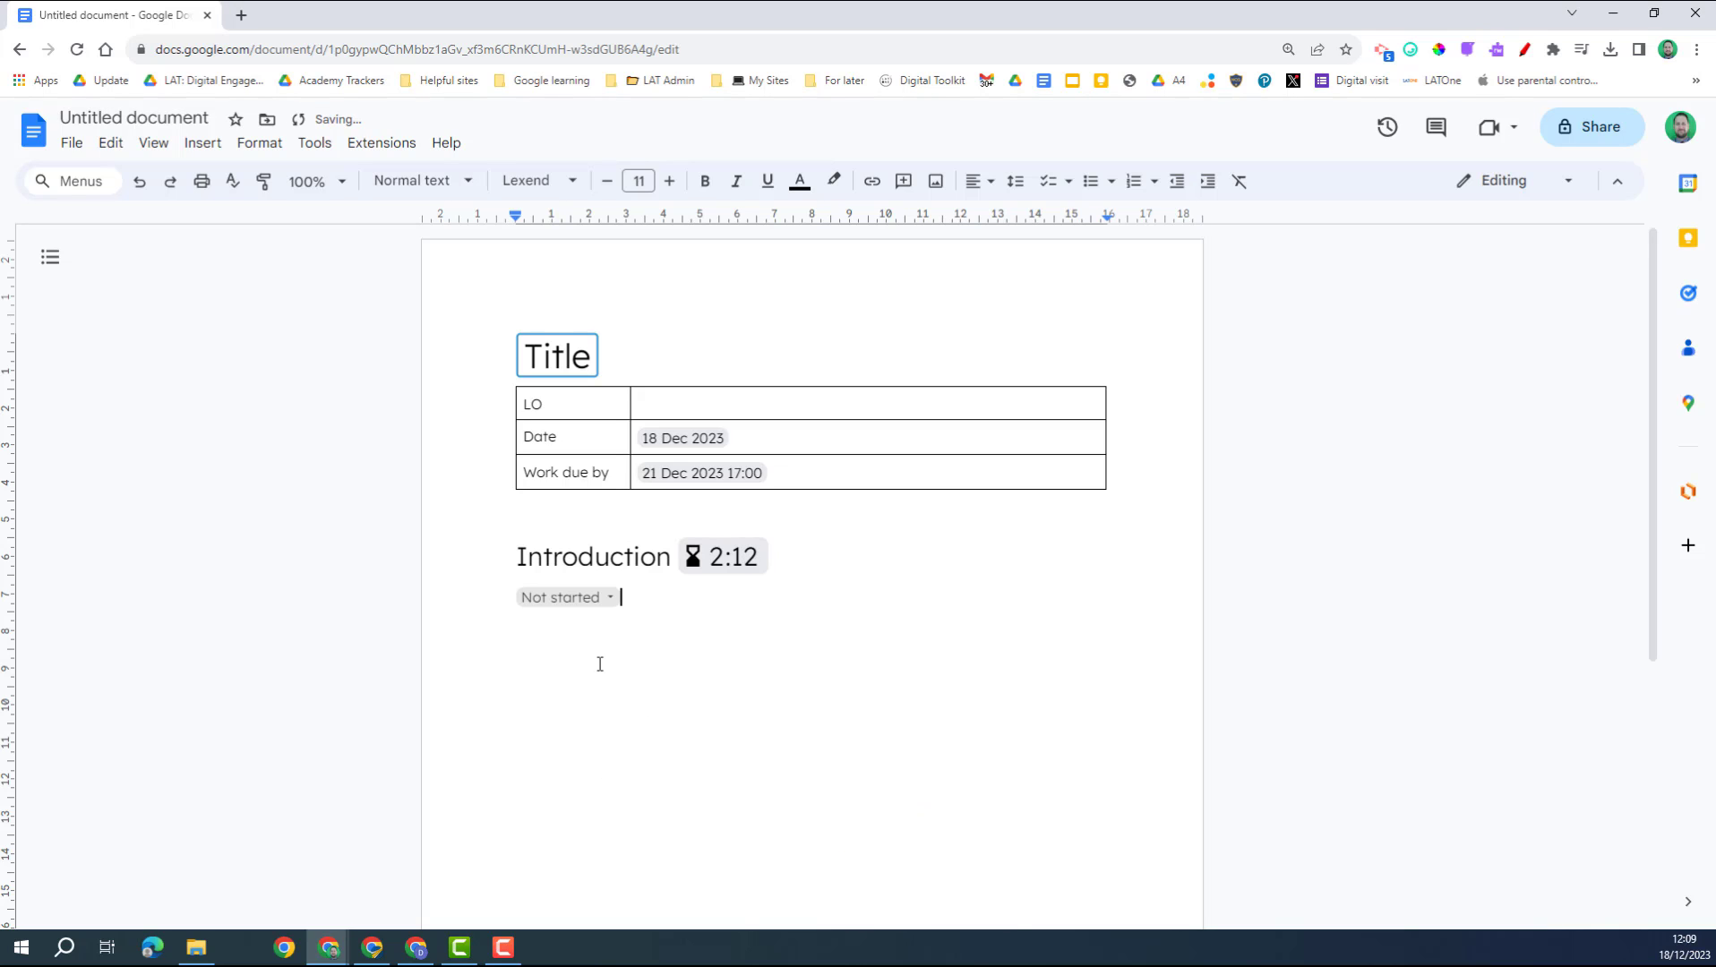
{"action": "left_click", "coordinate": [609, 600]}
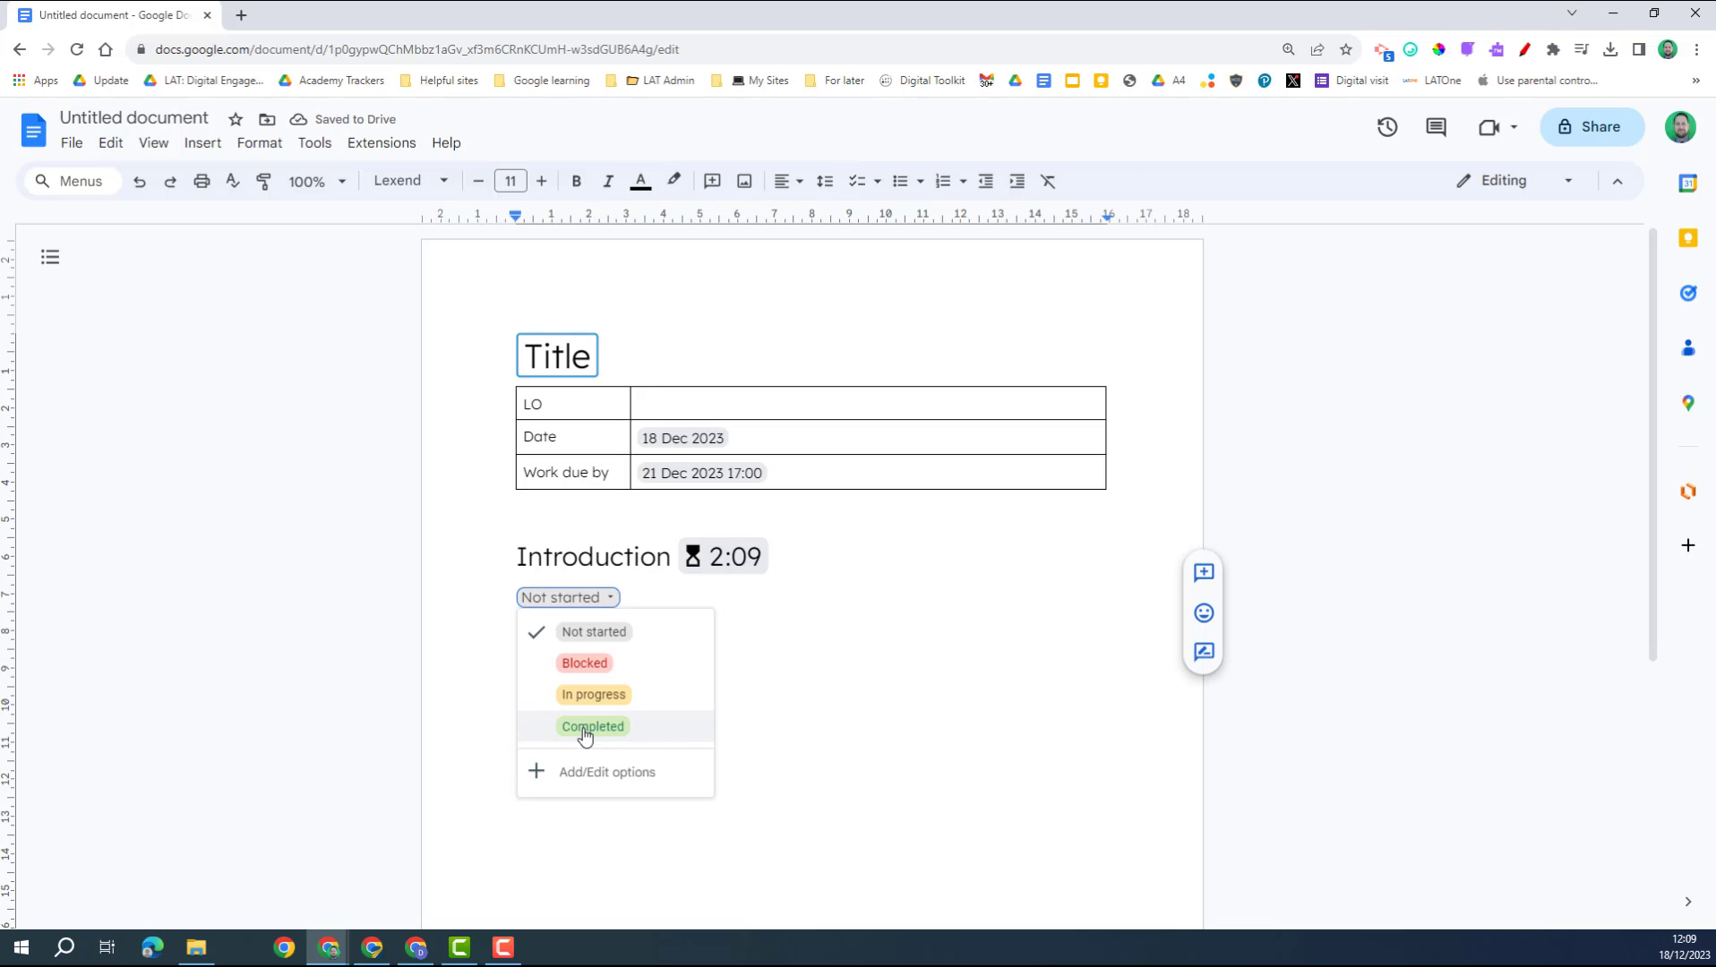
{"action": "left_click", "coordinate": [717, 611]}
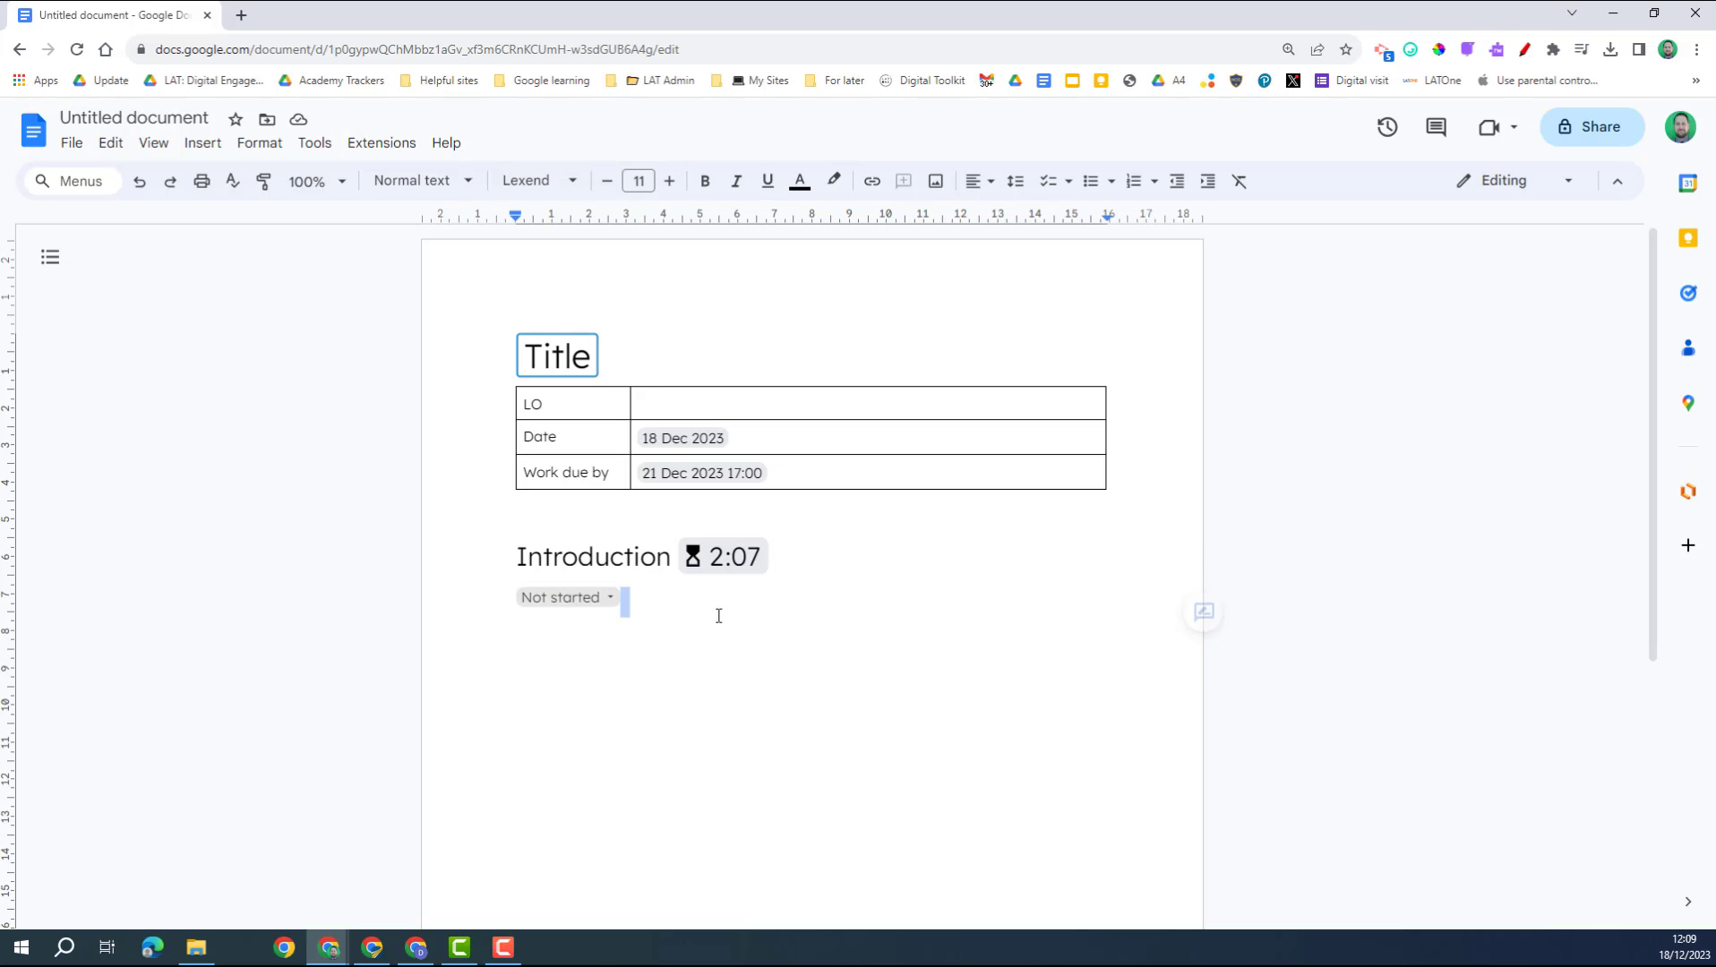
On a new line below, bring up the drop-down chip choices again with @.
{"action": "key", "text": "Return"}
{"action": "type", "text": "@"}
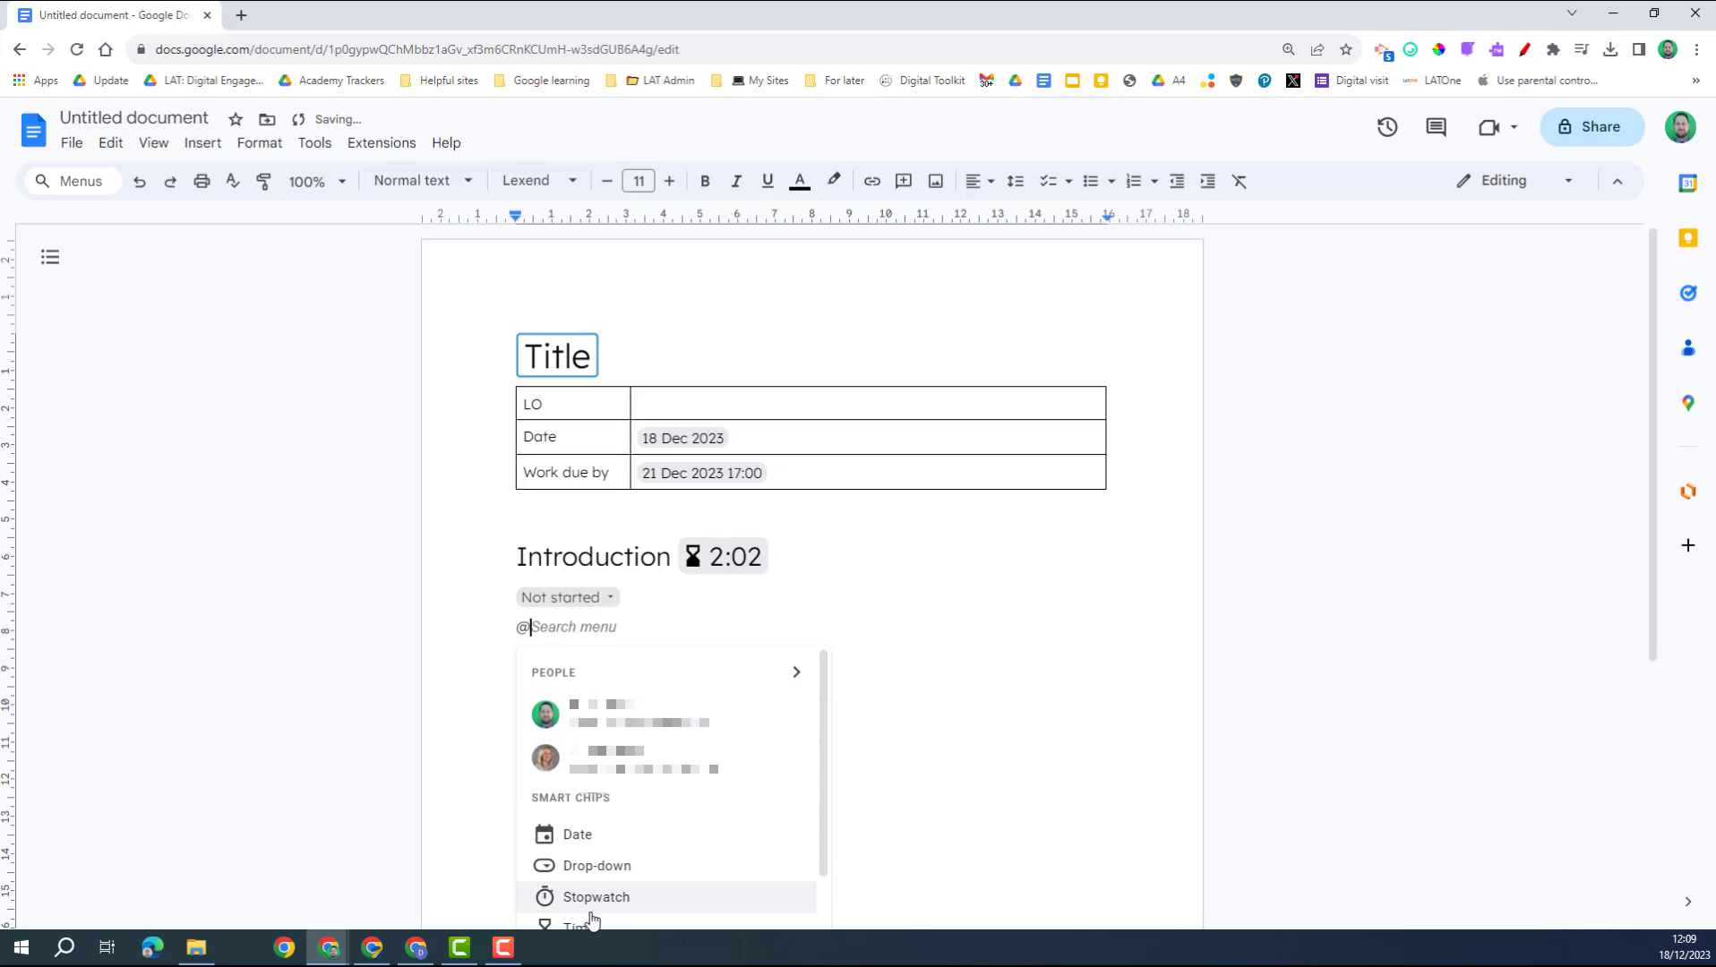
{"action": "left_click", "coordinate": [600, 874]}
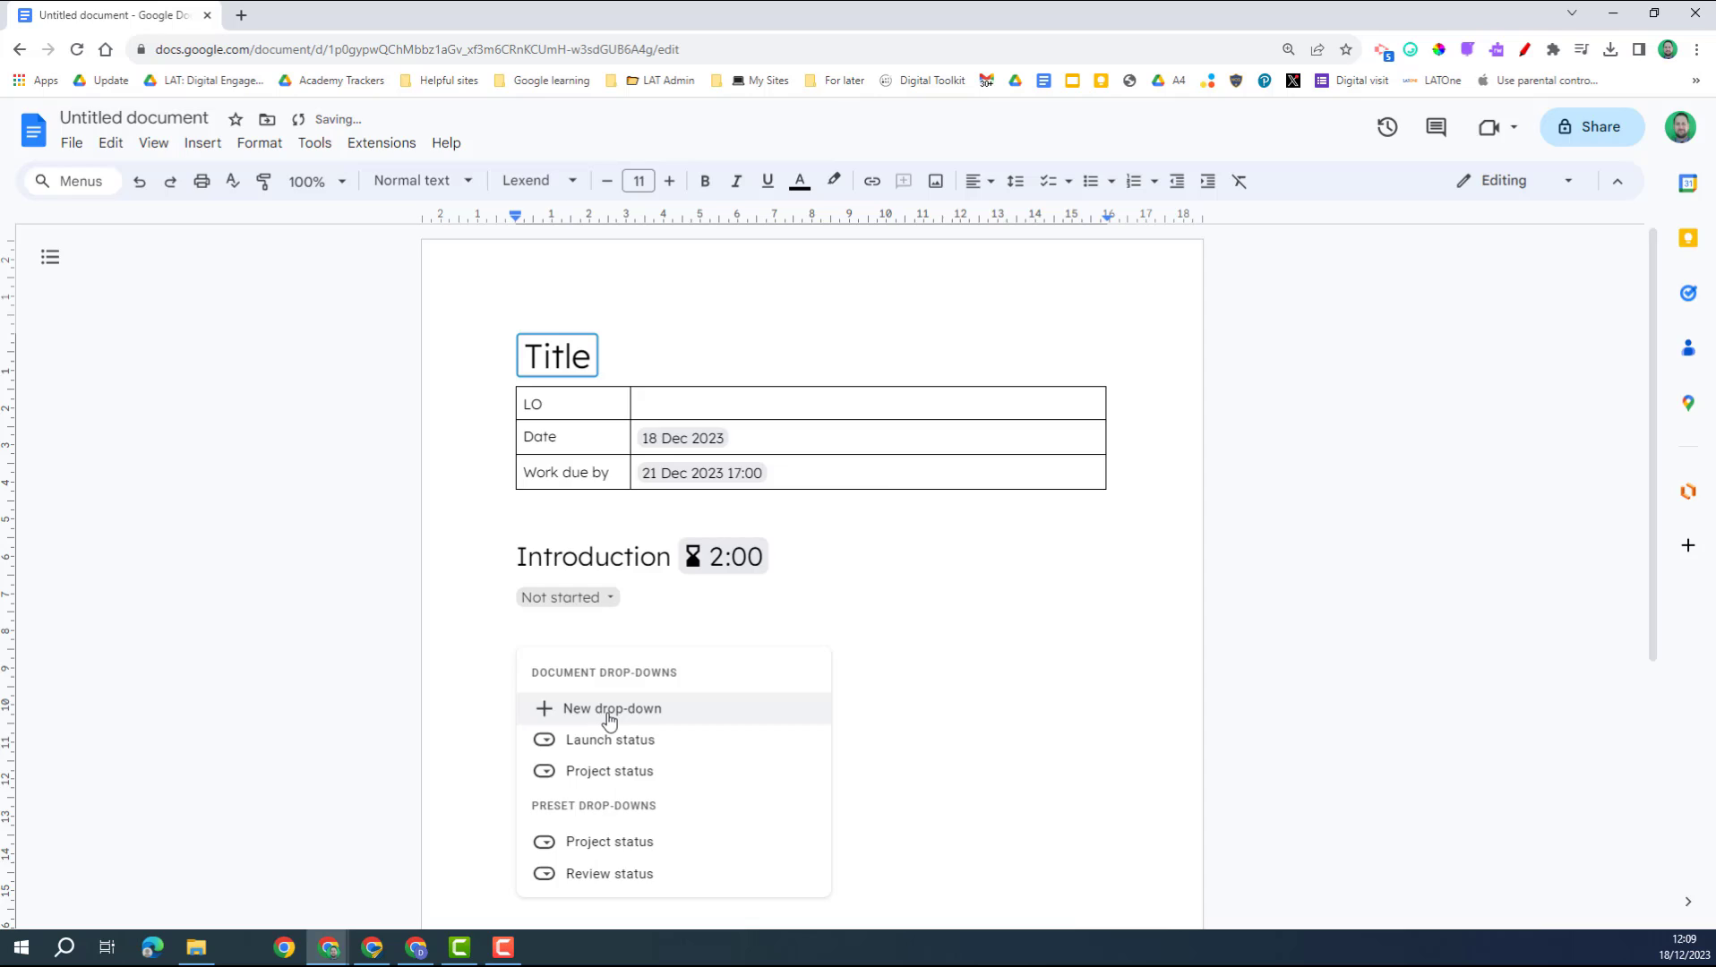
Create a new drop-down named Person with options Person, Bart, Lisa and Homer.
{"action": "left_click", "coordinate": [559, 714]}
{"action": "left_click_drag", "start_coordinate": [877, 404], "coordinate": [700, 407]}
{"action": "type", "text": "Person"}
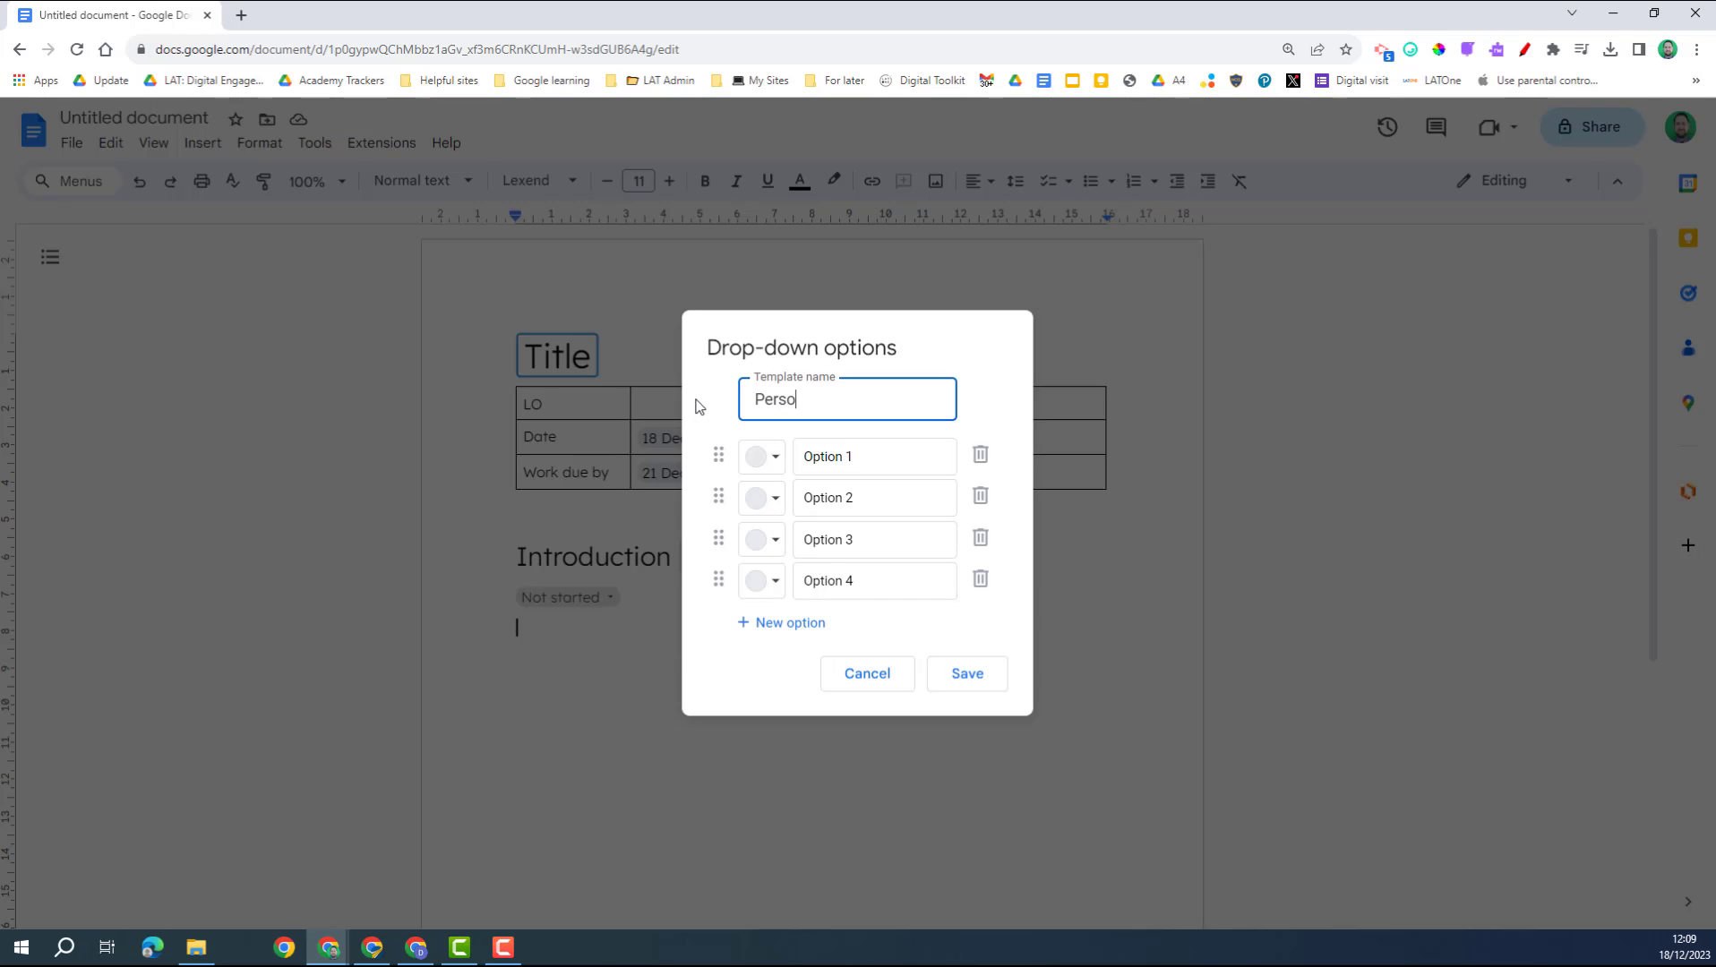
{"action": "triple_click", "coordinate": [833, 457]}
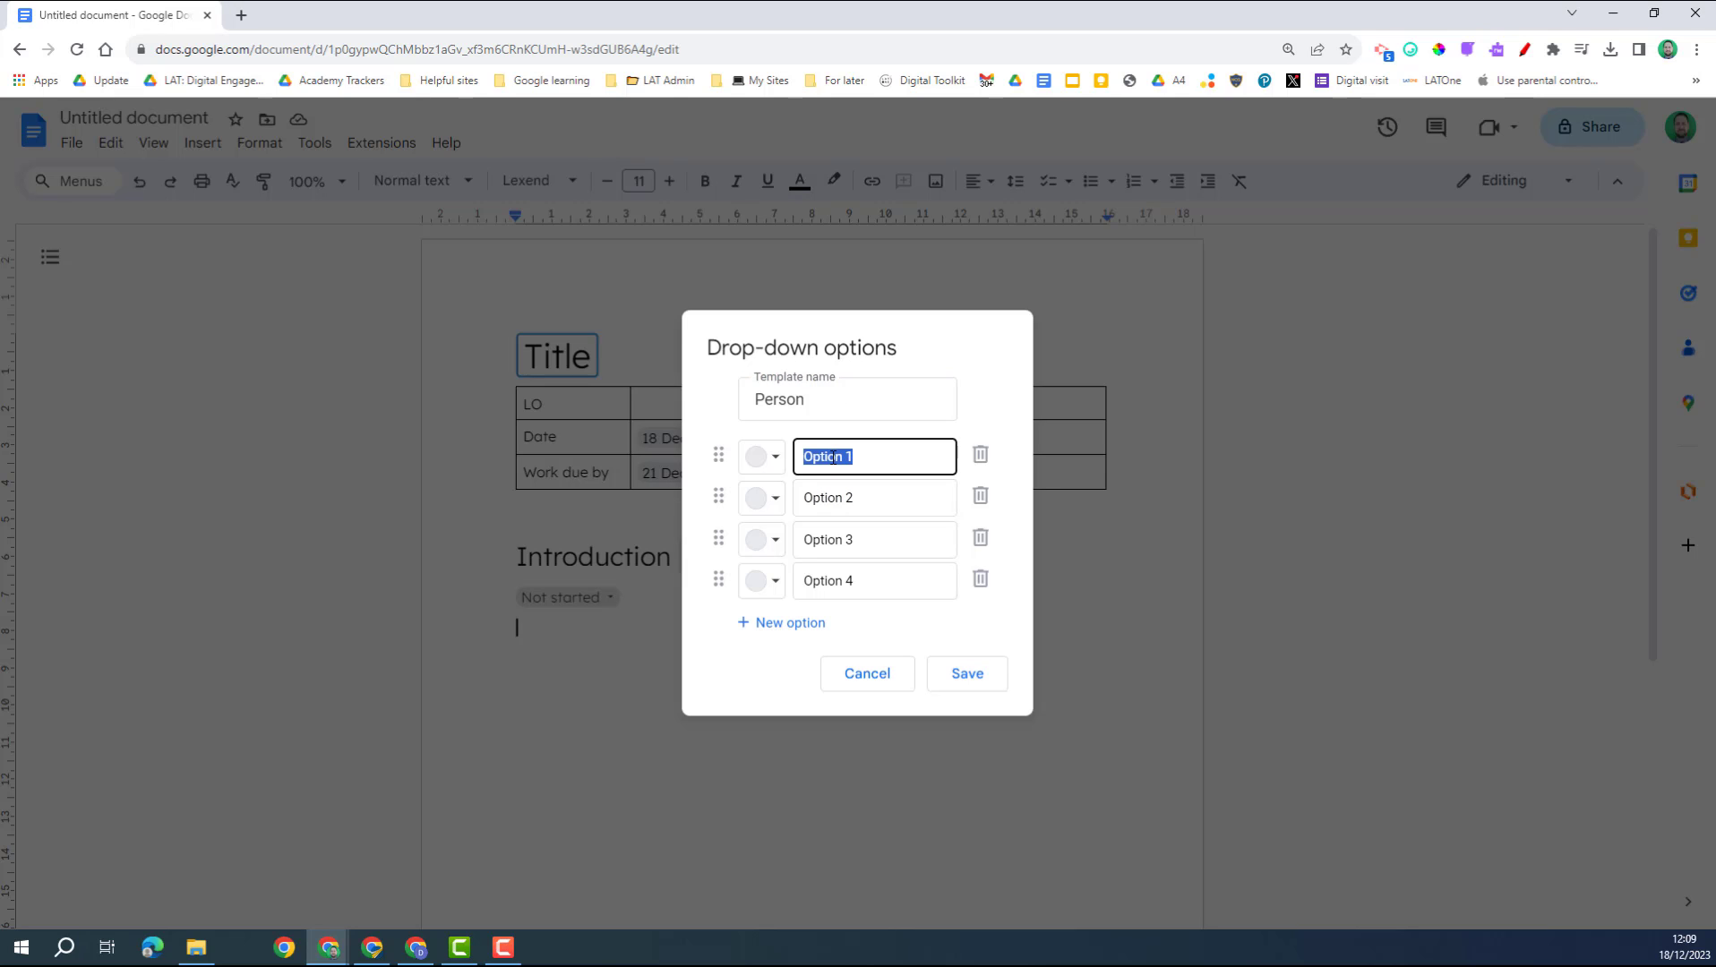
{"action": "type", "text": "Person"}
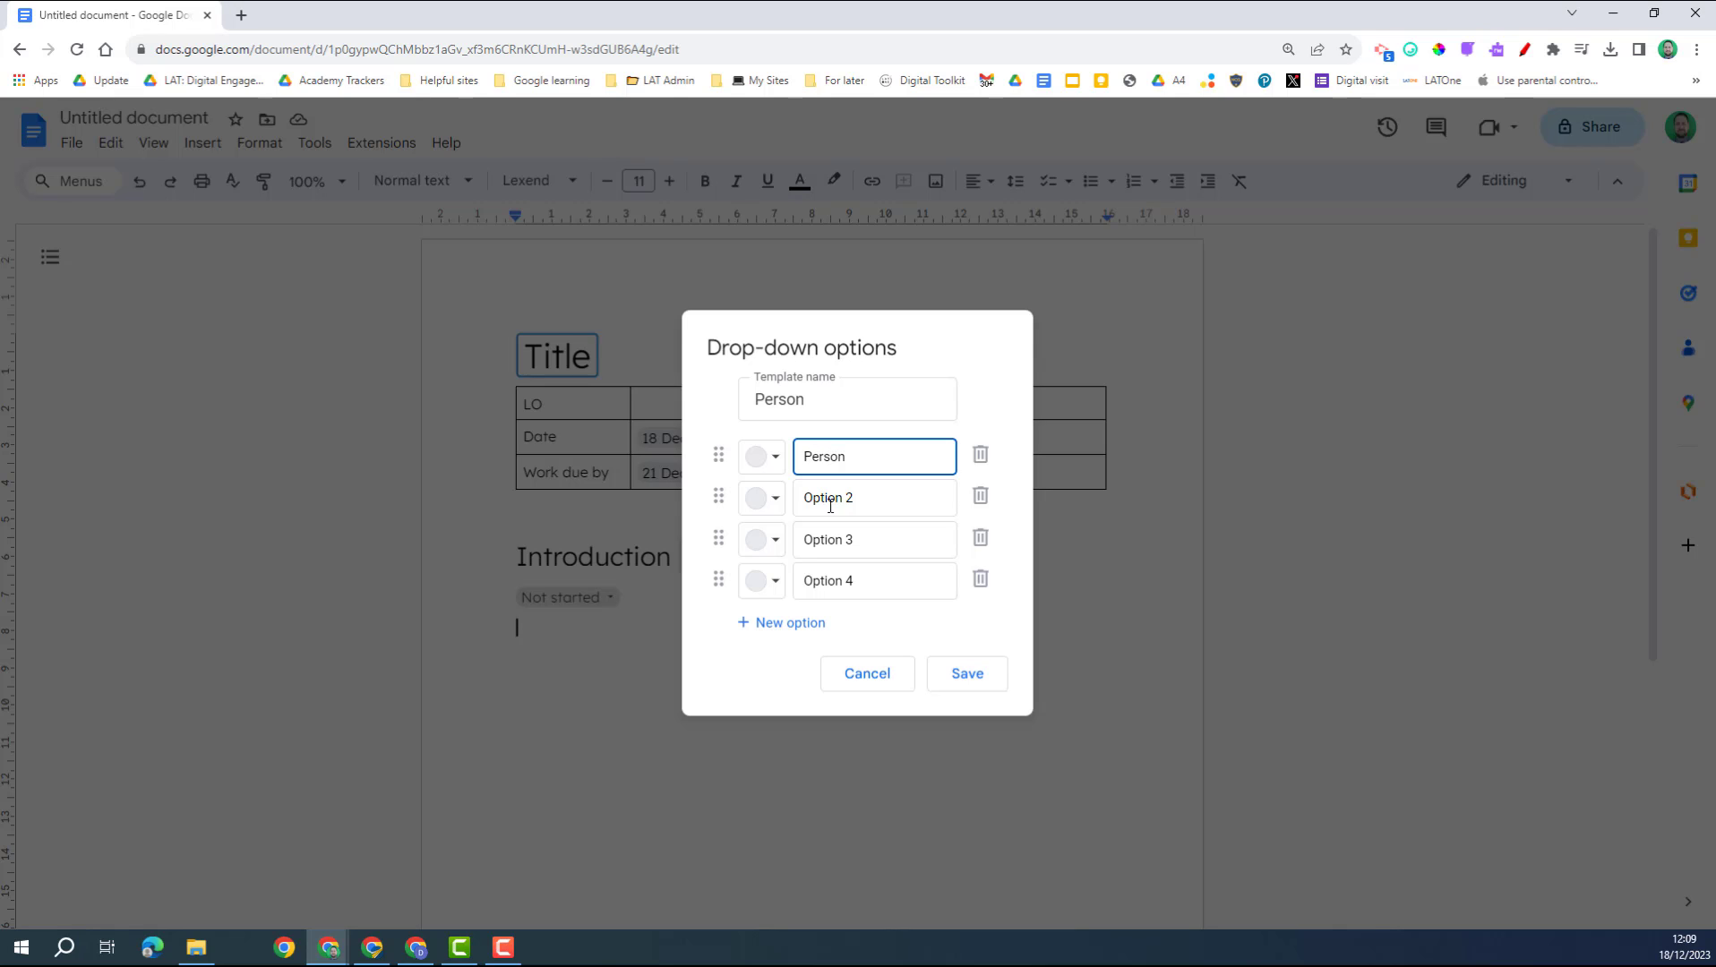
{"action": "double_click", "coordinate": [830, 506]}
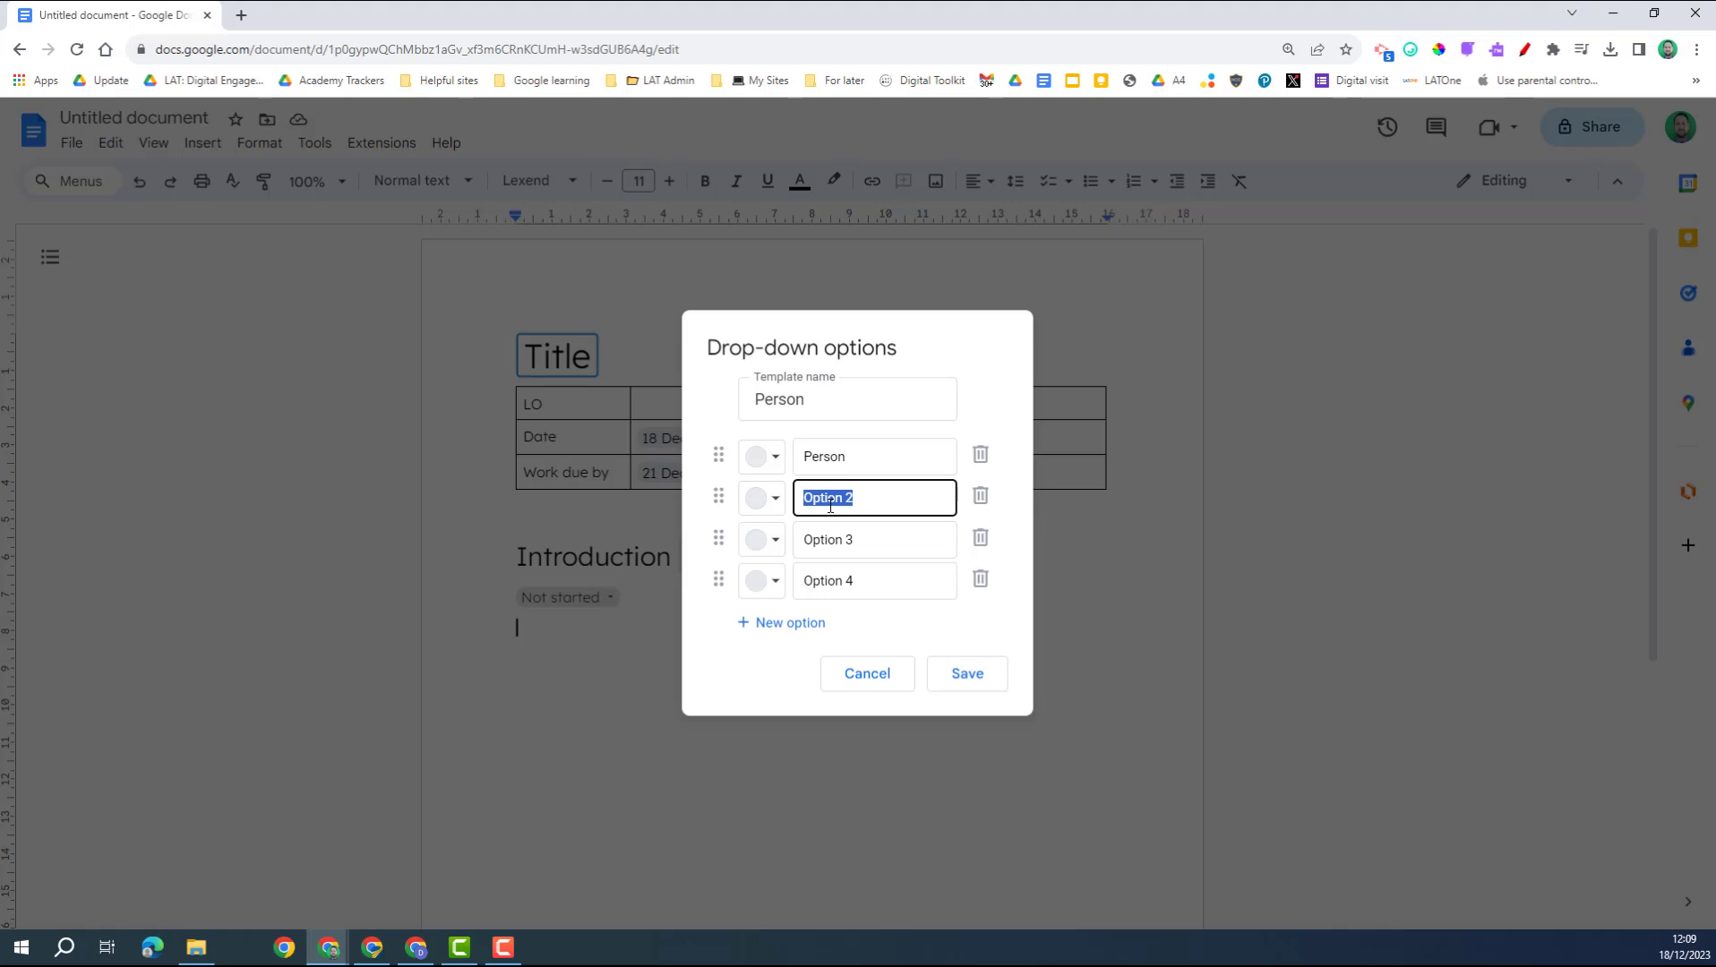
{"action": "type", "text": "Bart"}
{"action": "triple_click", "coordinate": [837, 537]}
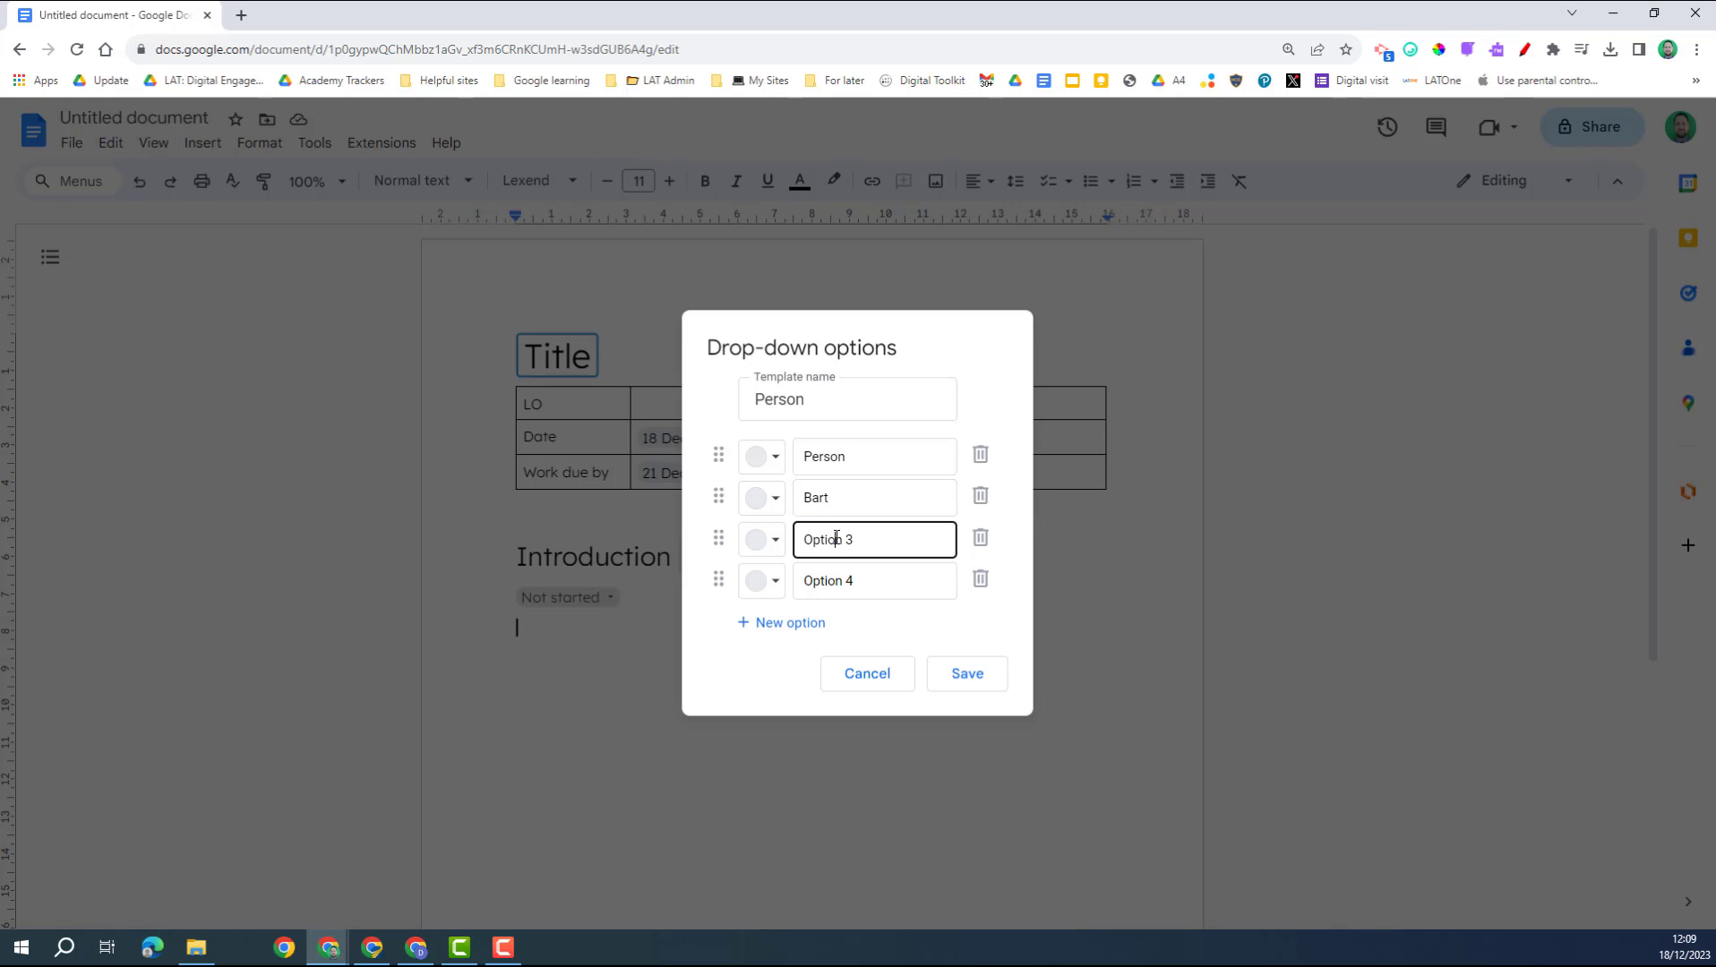
{"action": "type", "text": "Lisa"}
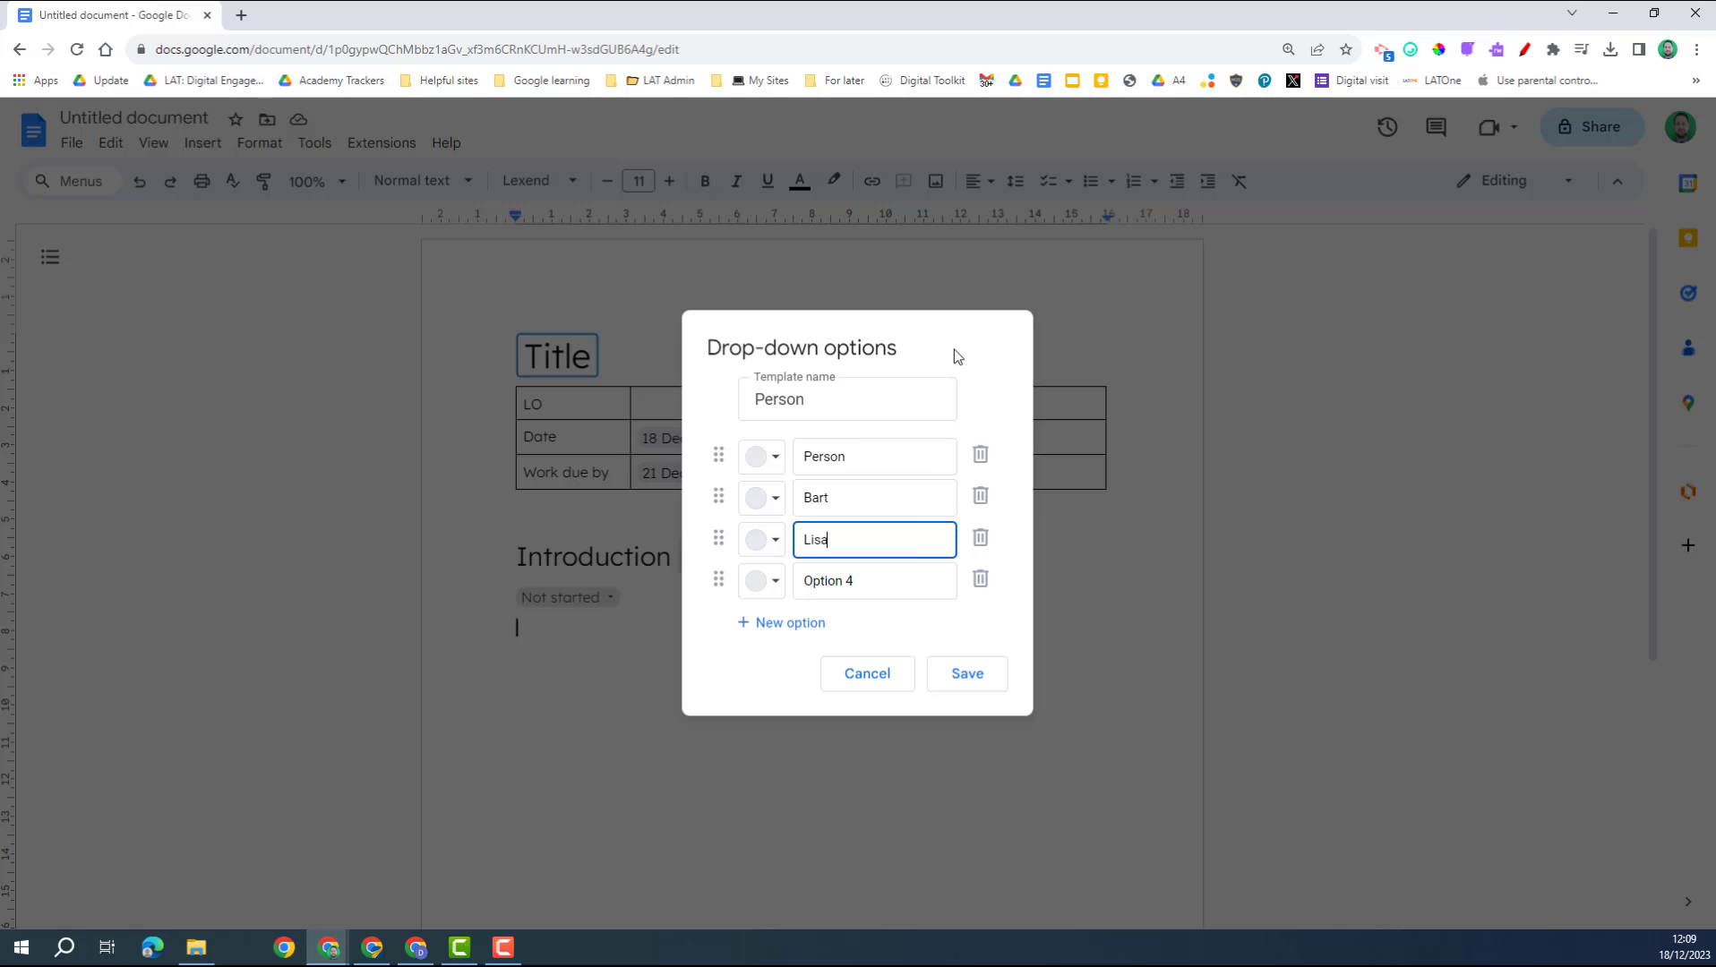
{"action": "left_click", "coordinate": [840, 580]}
{"action": "triple_click", "coordinate": [840, 580]}
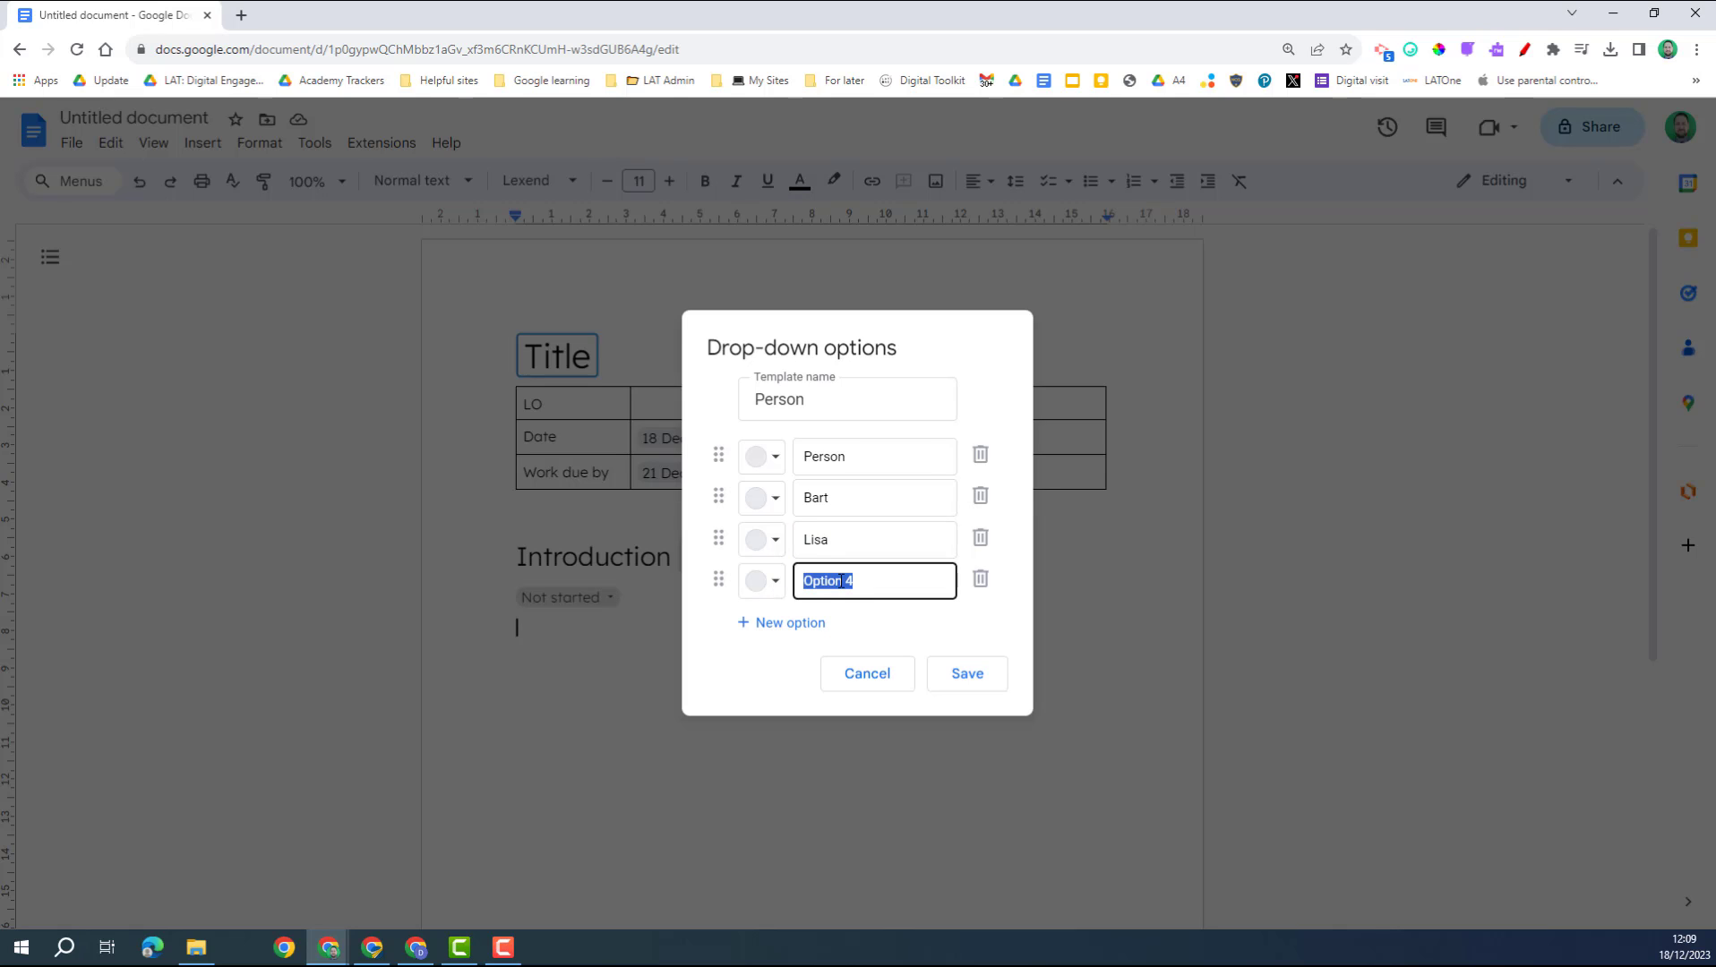
{"action": "type", "text": "Homer"}
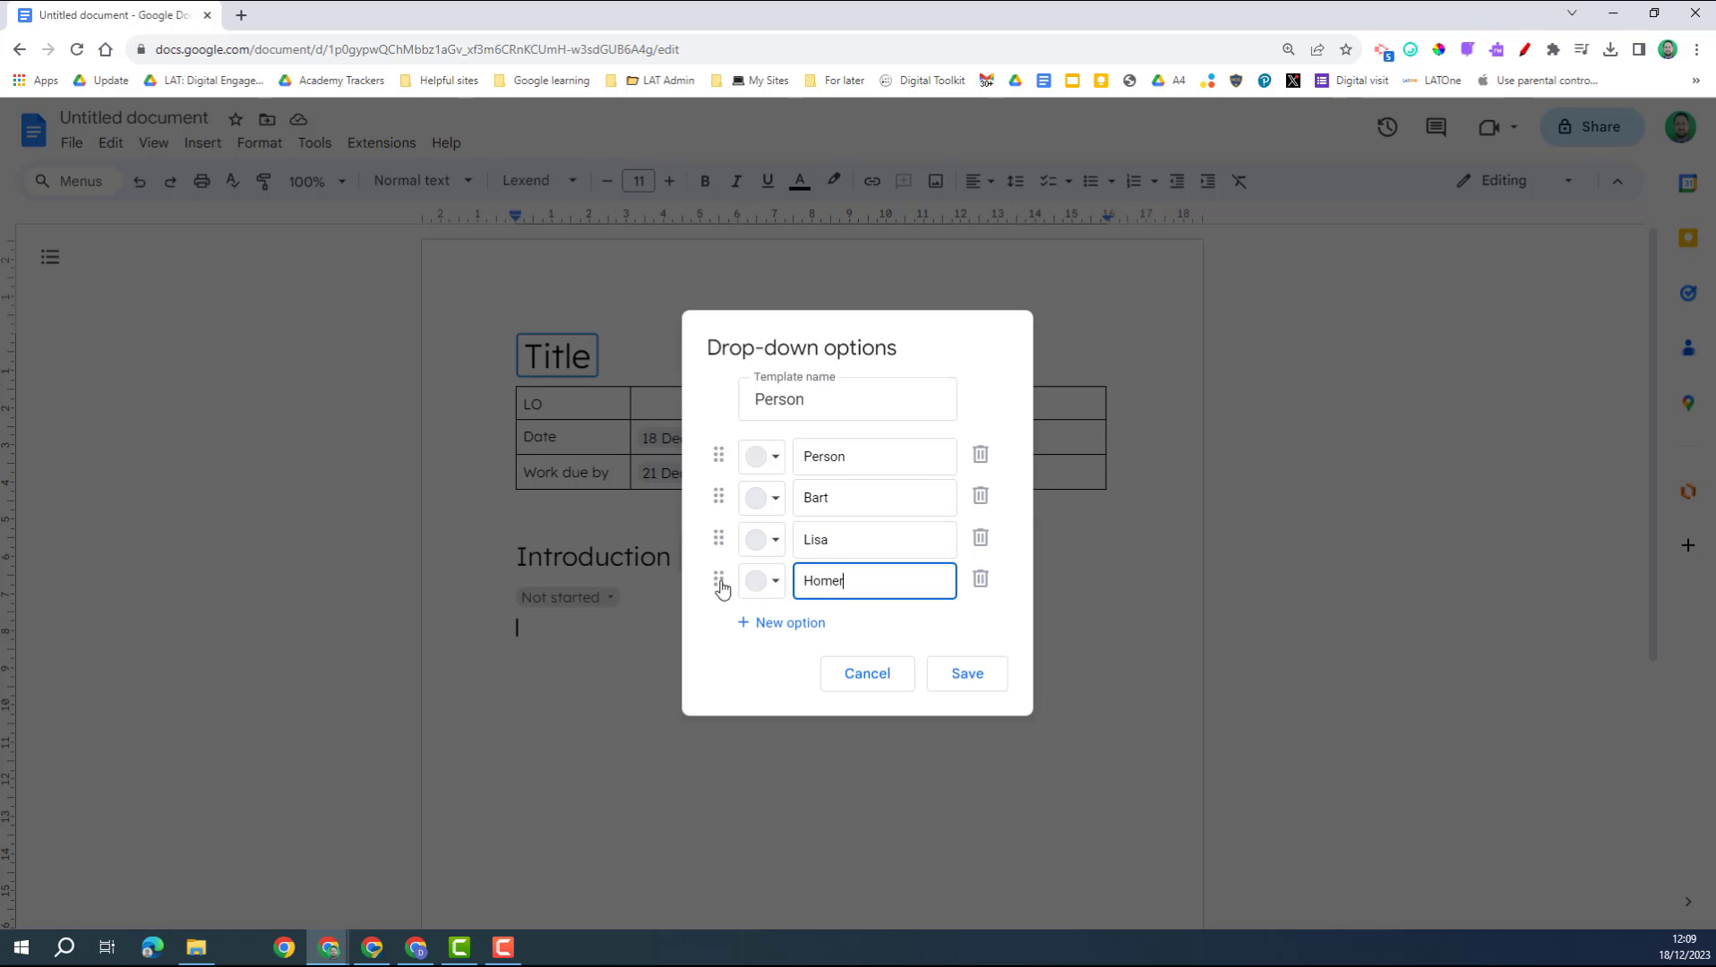
Move Homer above Lisa, colour the Person option light pink, and save the chip.
{"action": "left_click_drag", "start_coordinate": [720, 584], "coordinate": [719, 539]}
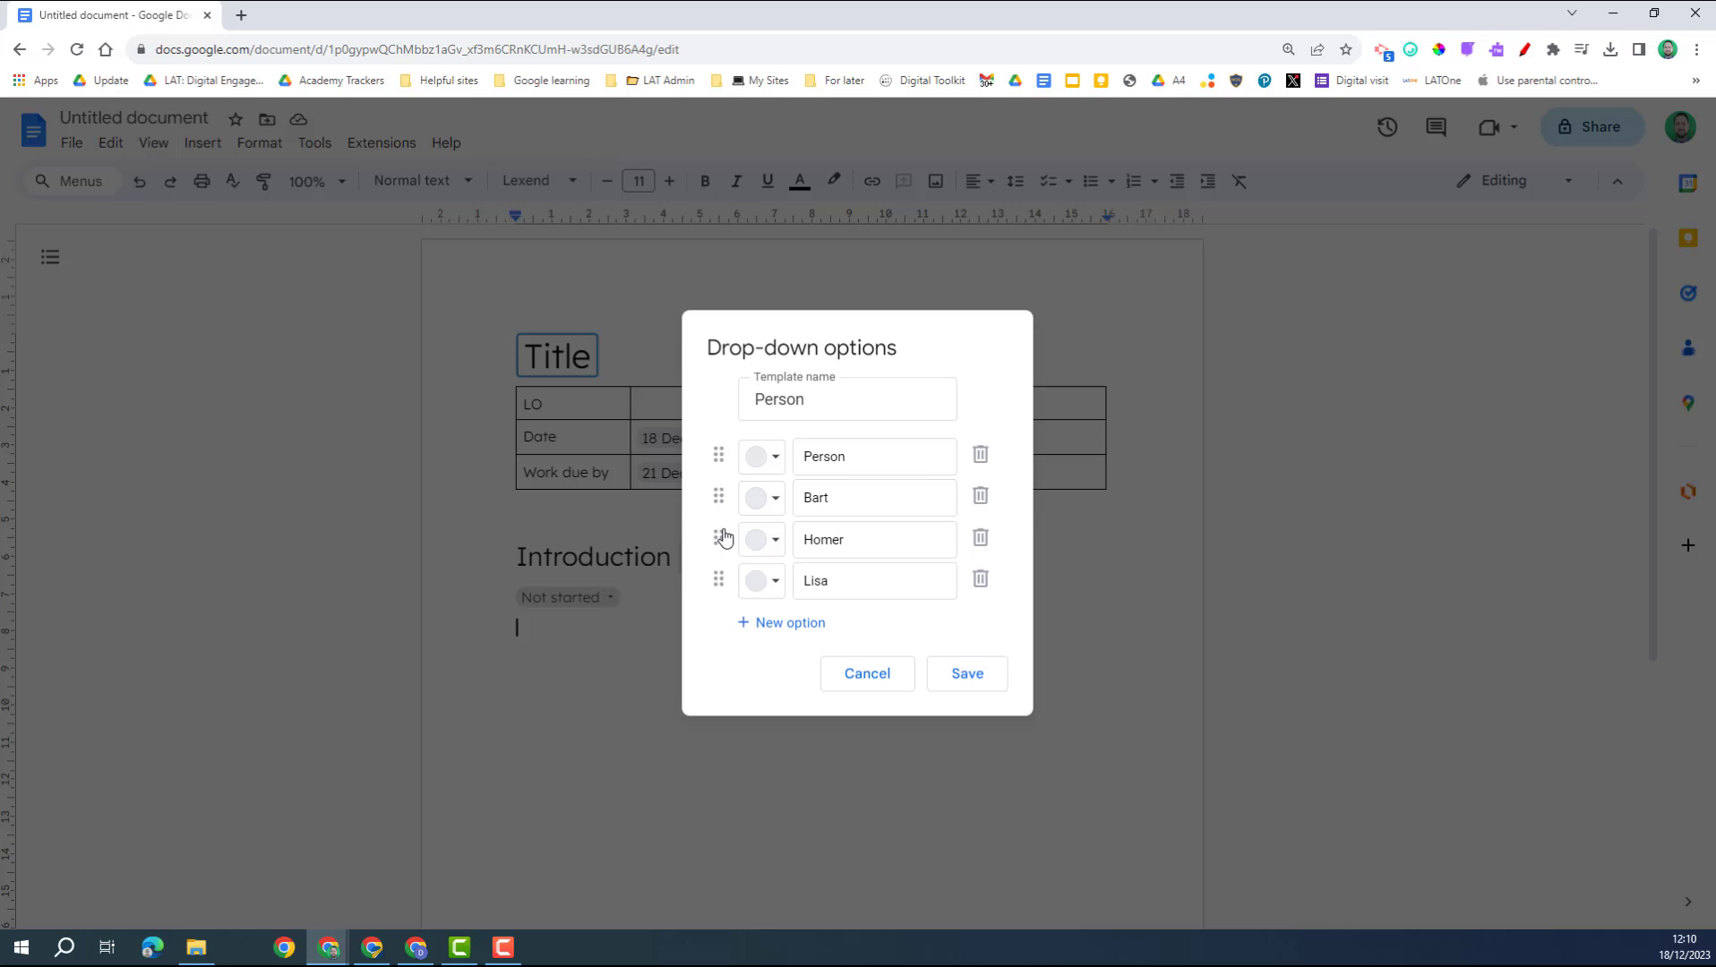
{"action": "left_click", "coordinate": [776, 462]}
{"action": "left_click", "coordinate": [833, 531]}
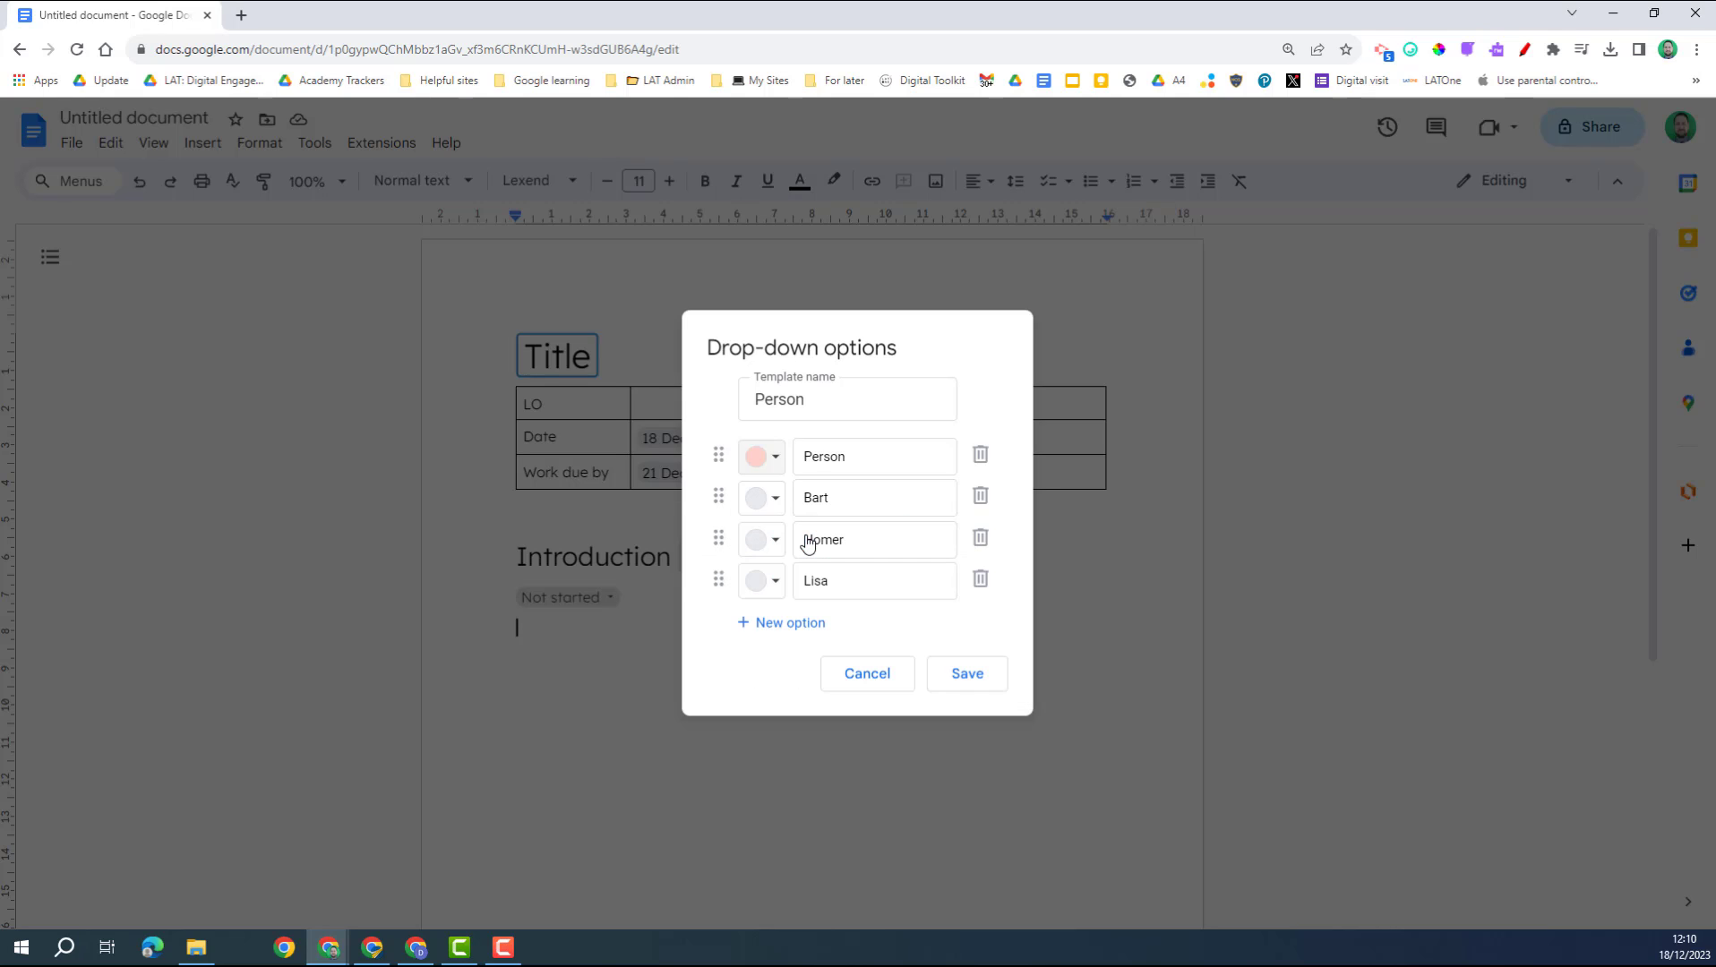
{"action": "left_click", "coordinate": [969, 676]}
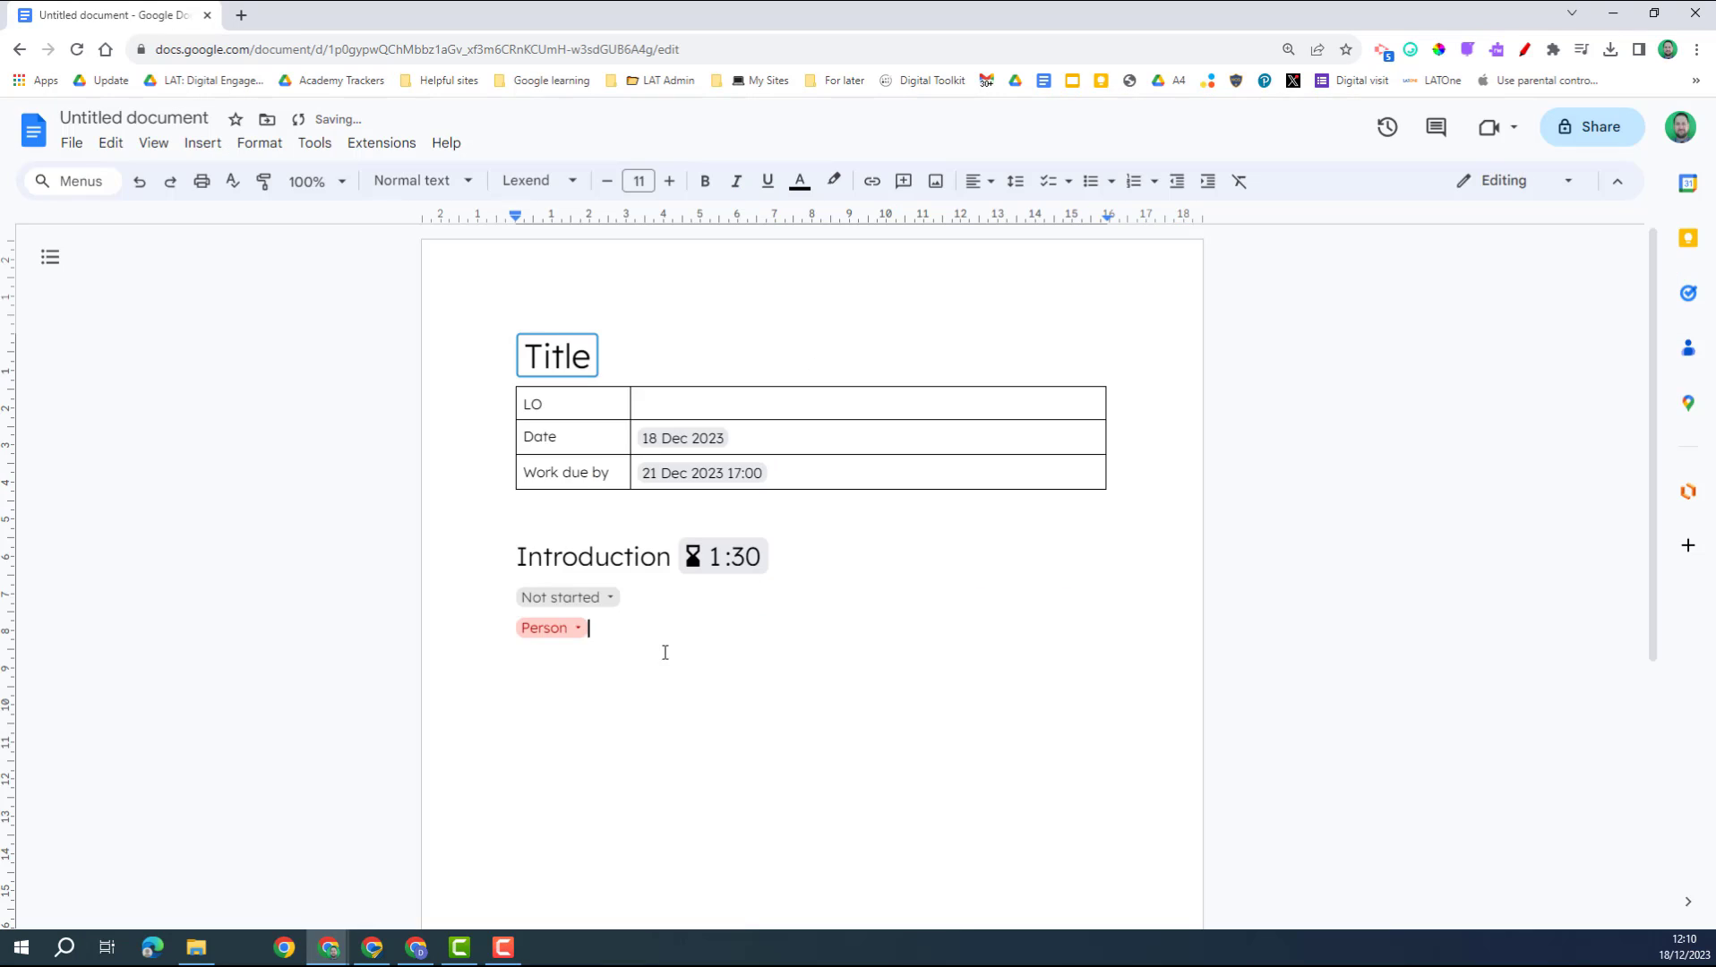
Look through the Person, Adverb, Verb and Noun chip options without changing them.
{"action": "left_click", "coordinate": [576, 628]}
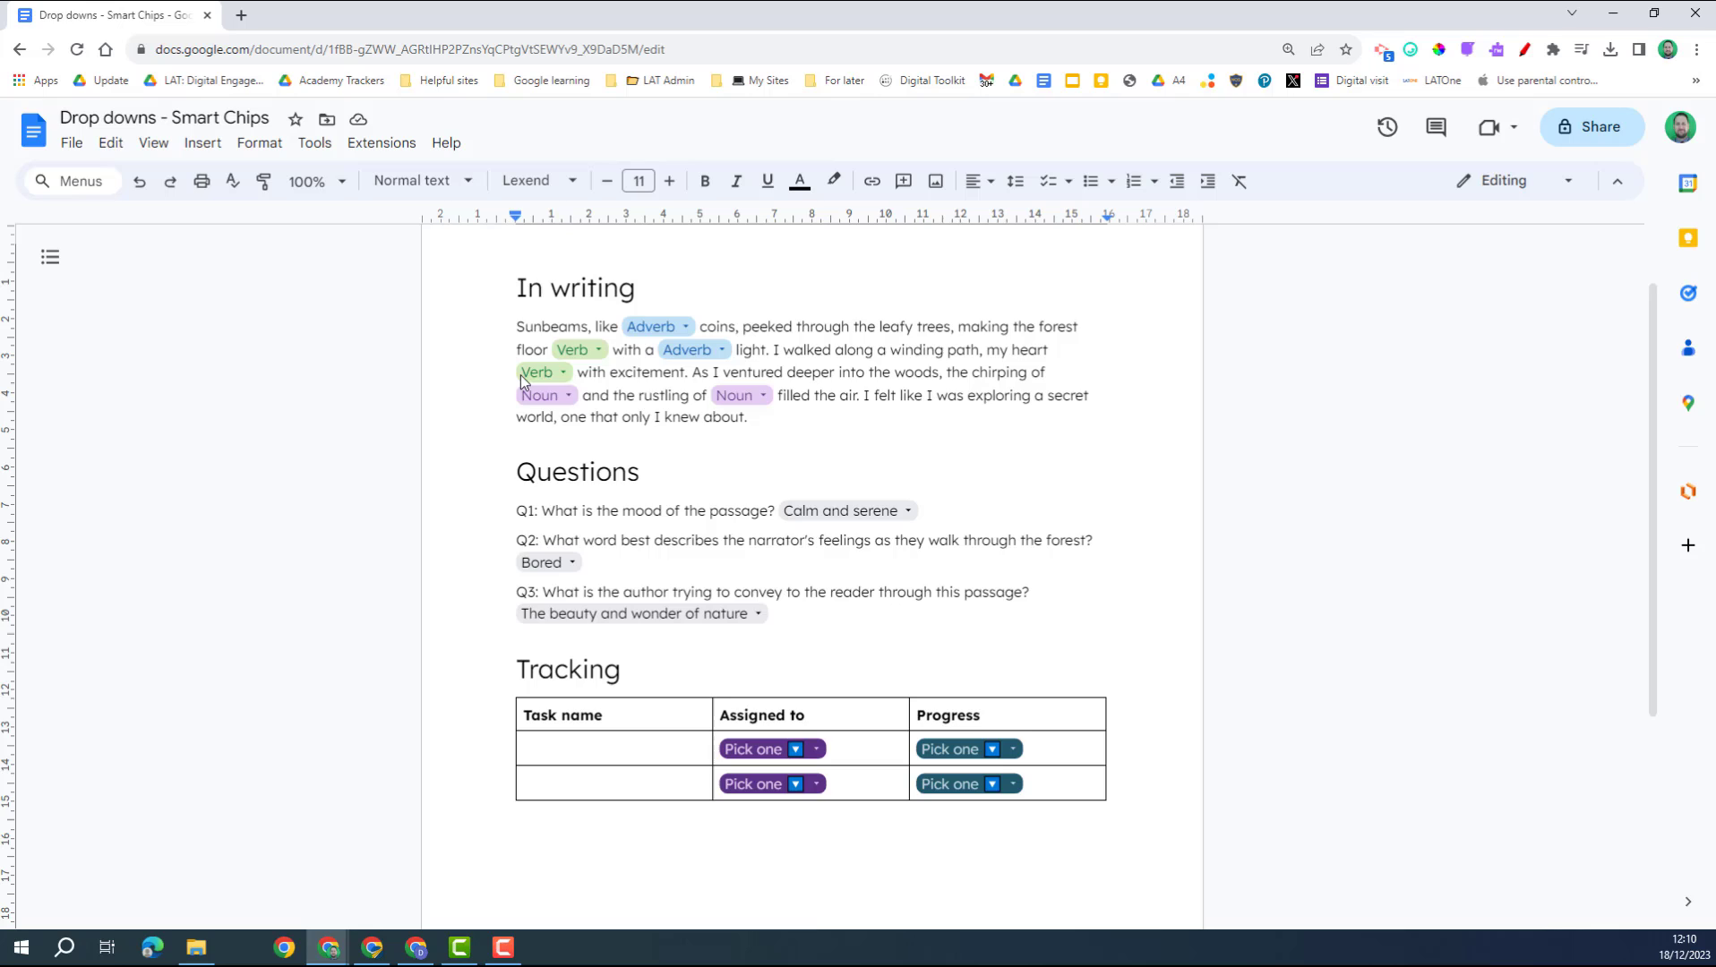
{"action": "left_click", "coordinate": [675, 326]}
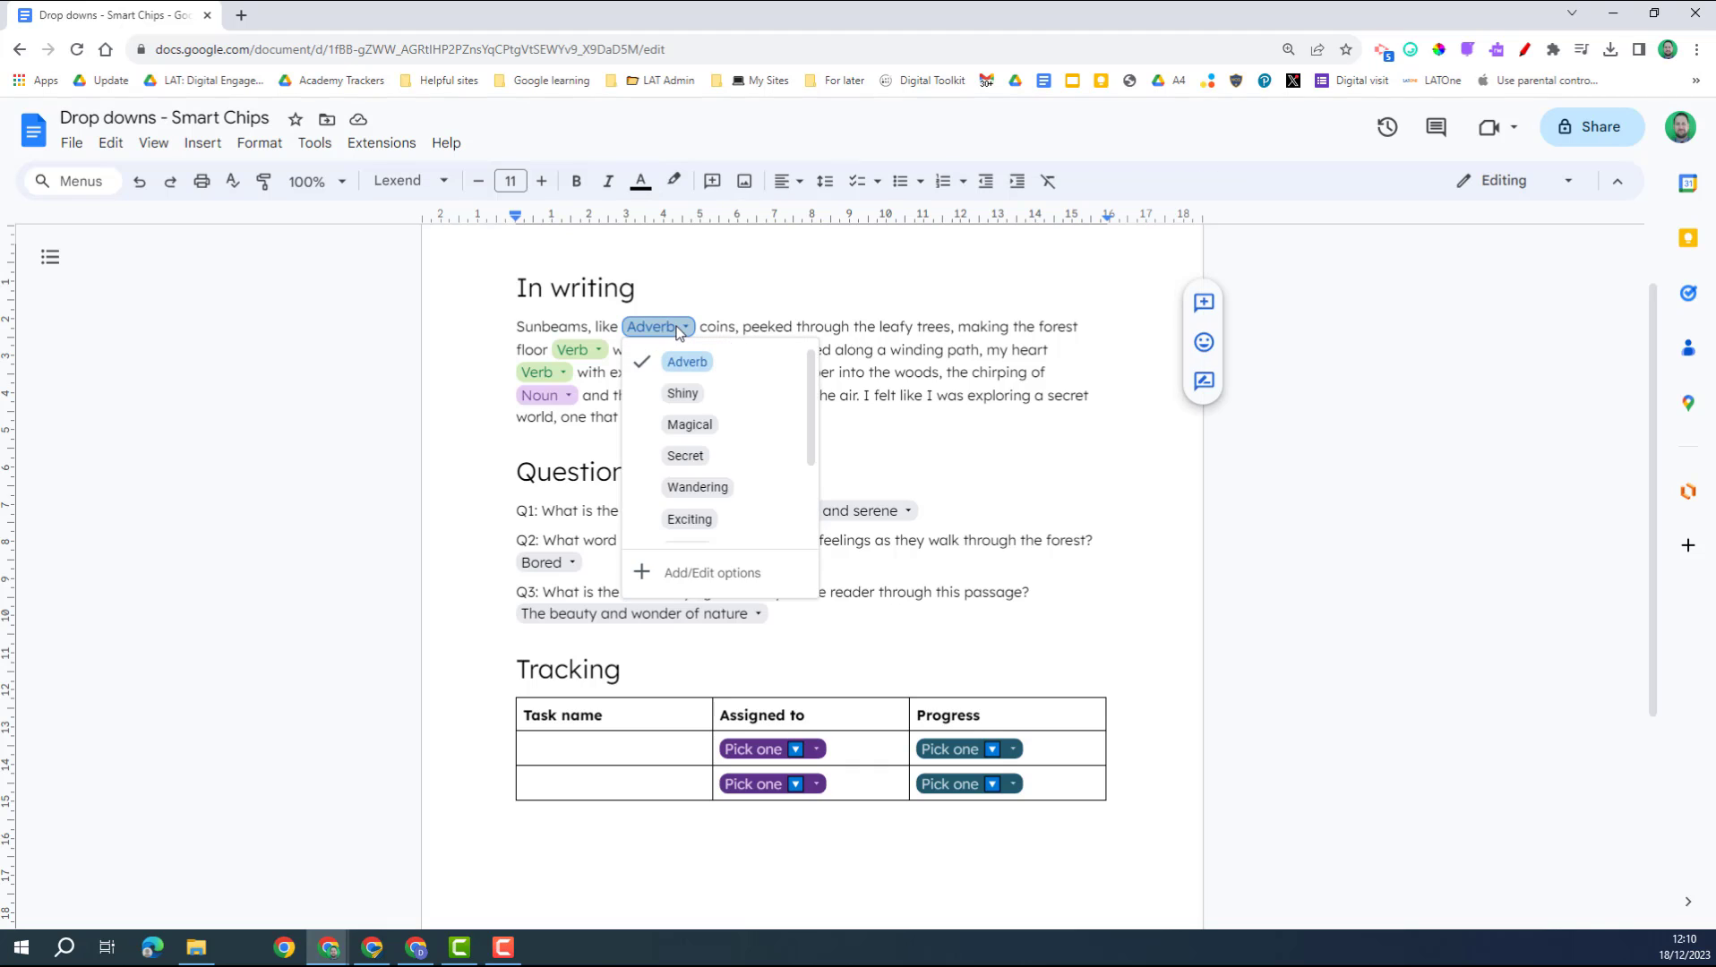
{"action": "scroll", "coordinate": [730, 447], "scroll_direction": "down", "scroll_amount": 2}
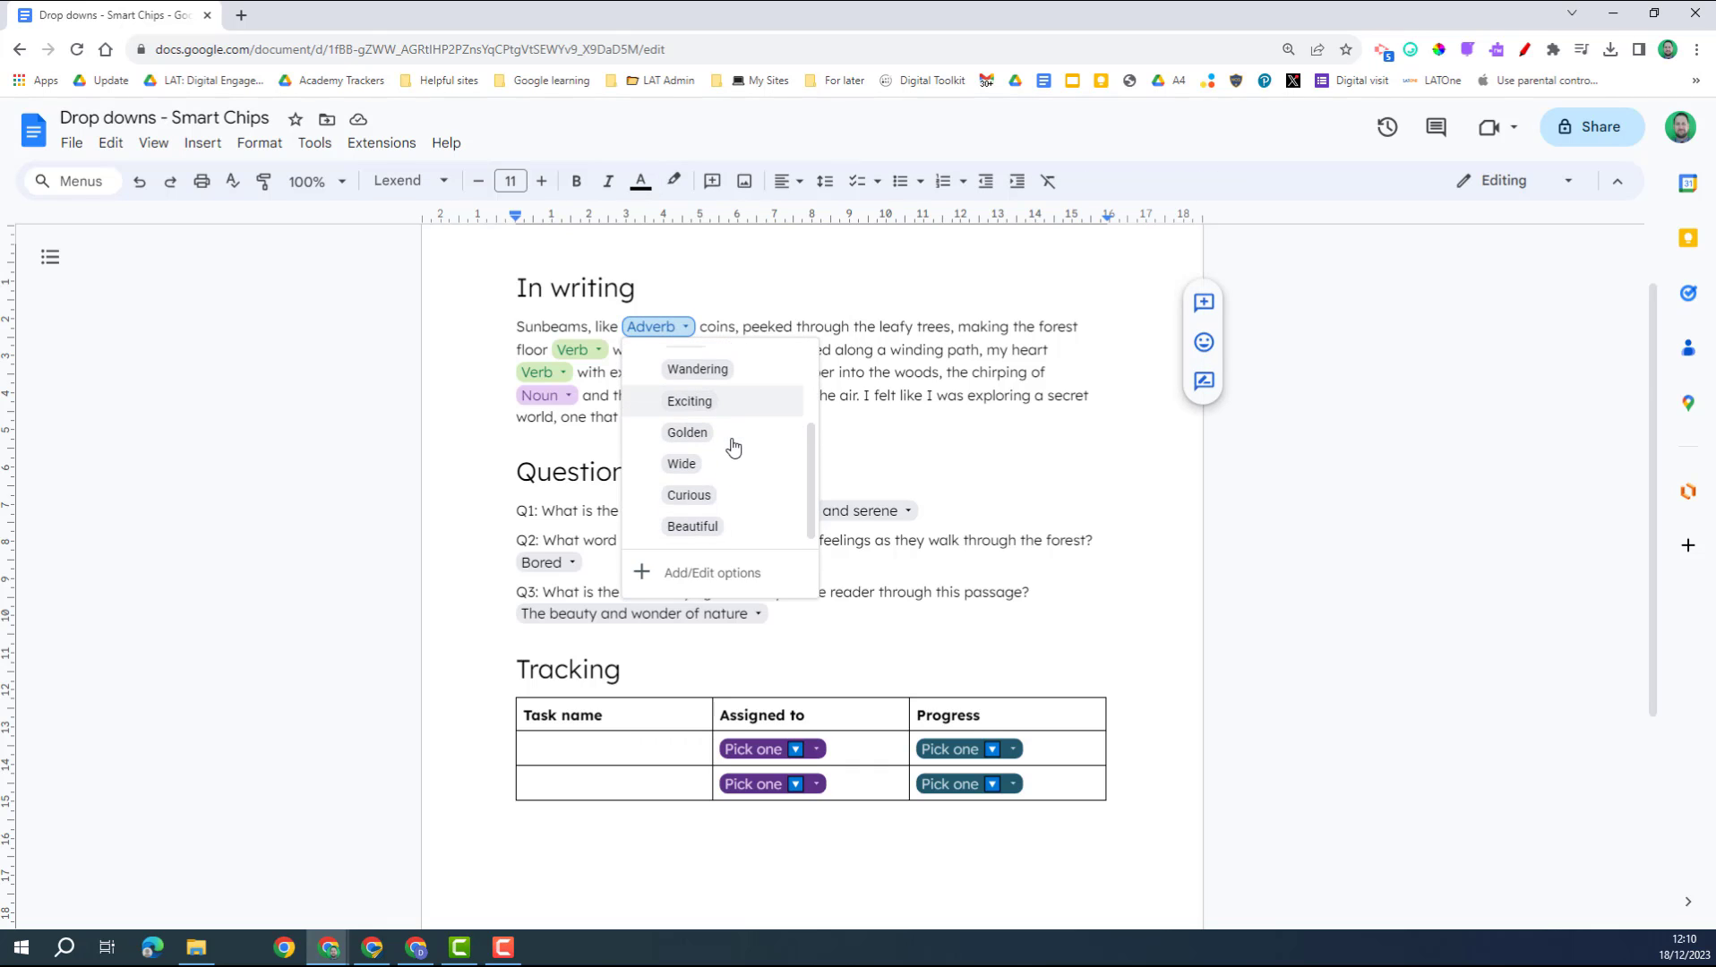
{"action": "scroll", "coordinate": [732, 443], "scroll_direction": "down", "scroll_amount": 2}
{"action": "left_click", "coordinate": [878, 286]}
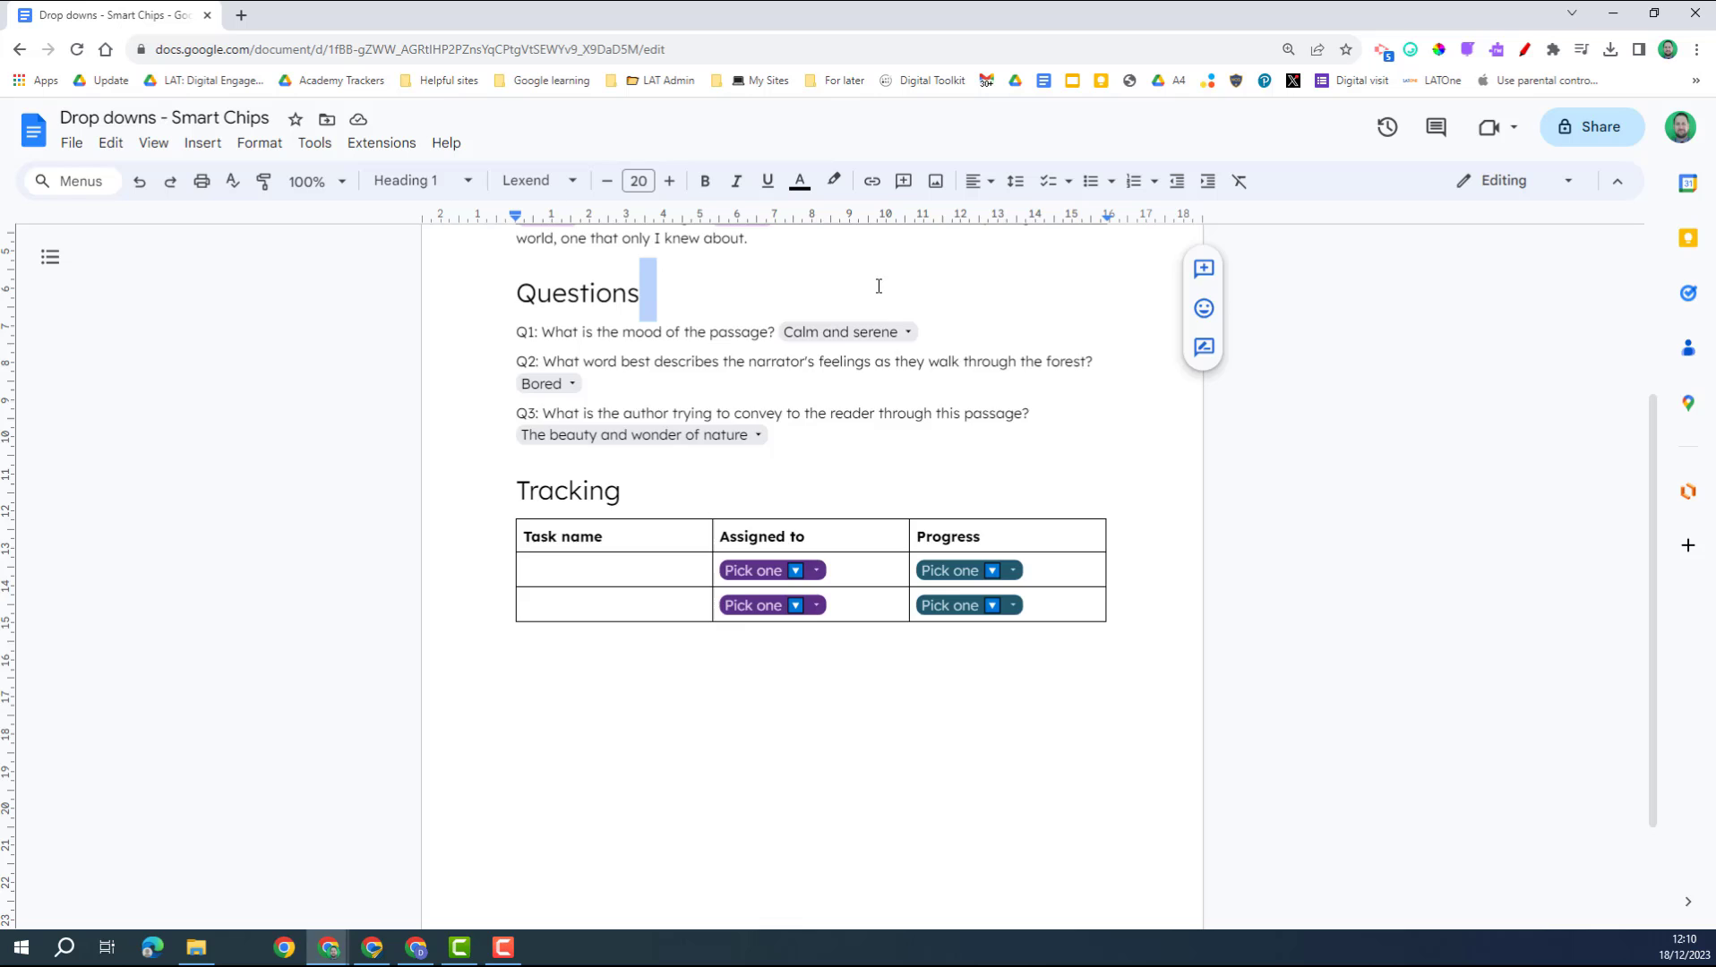
{"action": "scroll", "coordinate": [878, 286], "scroll_direction": "up", "scroll_amount": 3}
{"action": "left_click", "coordinate": [578, 440]}
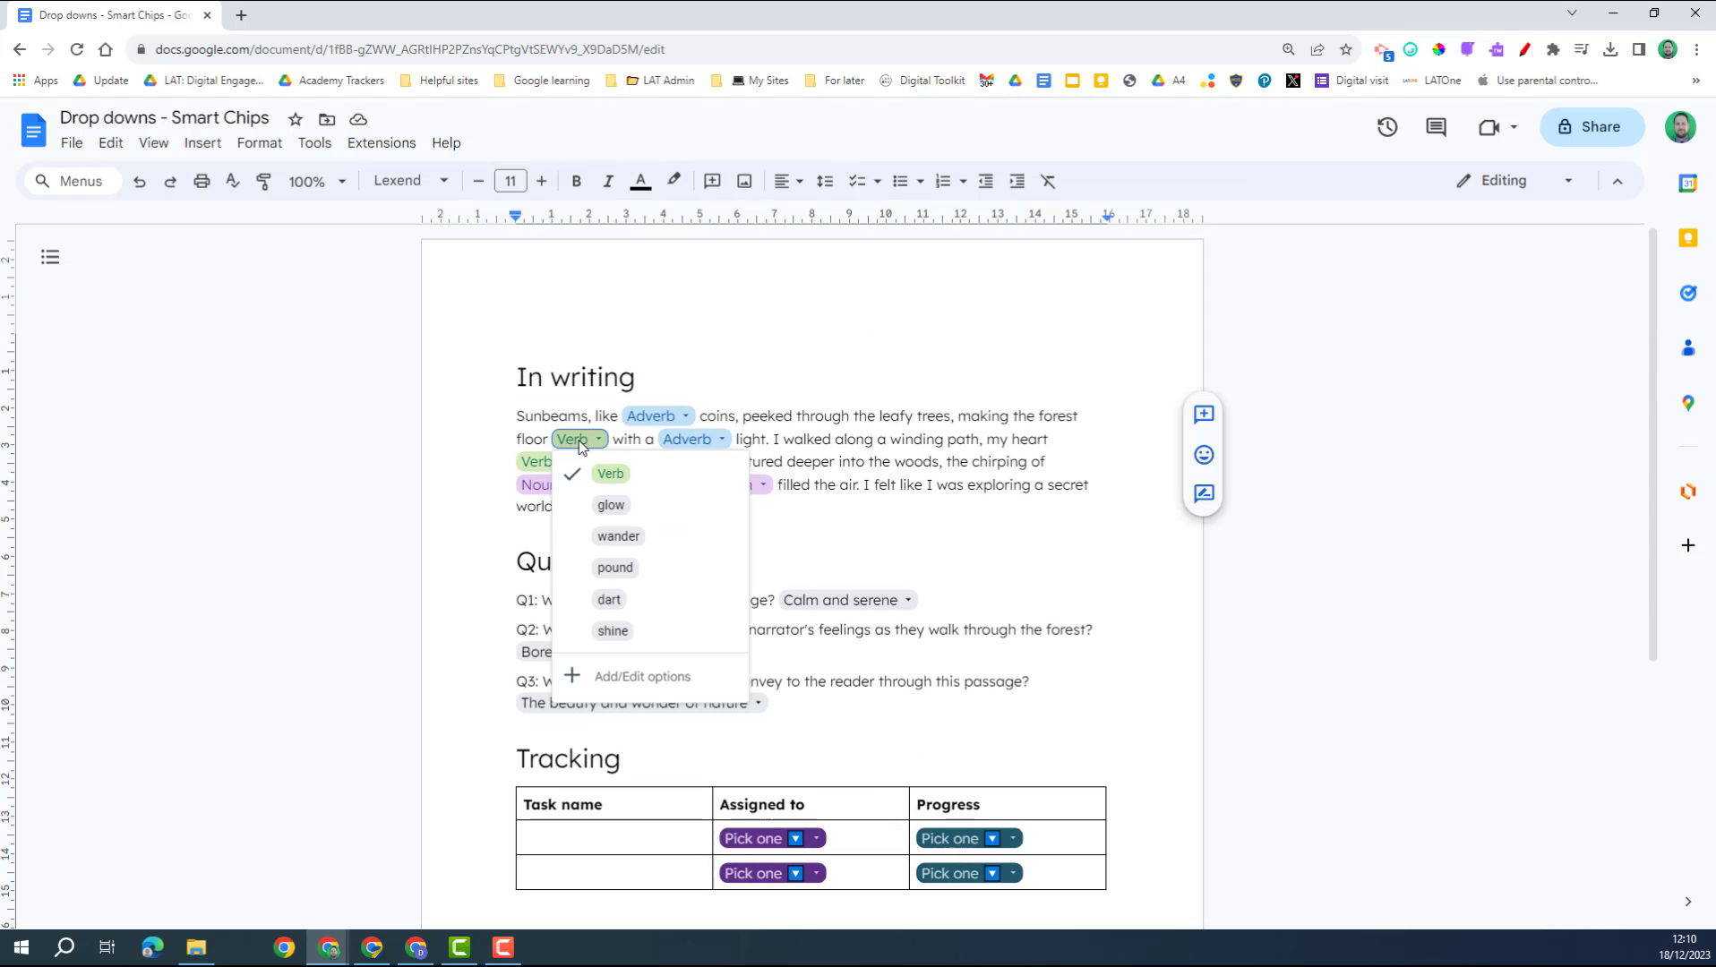
{"action": "left_click", "coordinate": [537, 484]}
{"action": "left_click", "coordinate": [560, 489]}
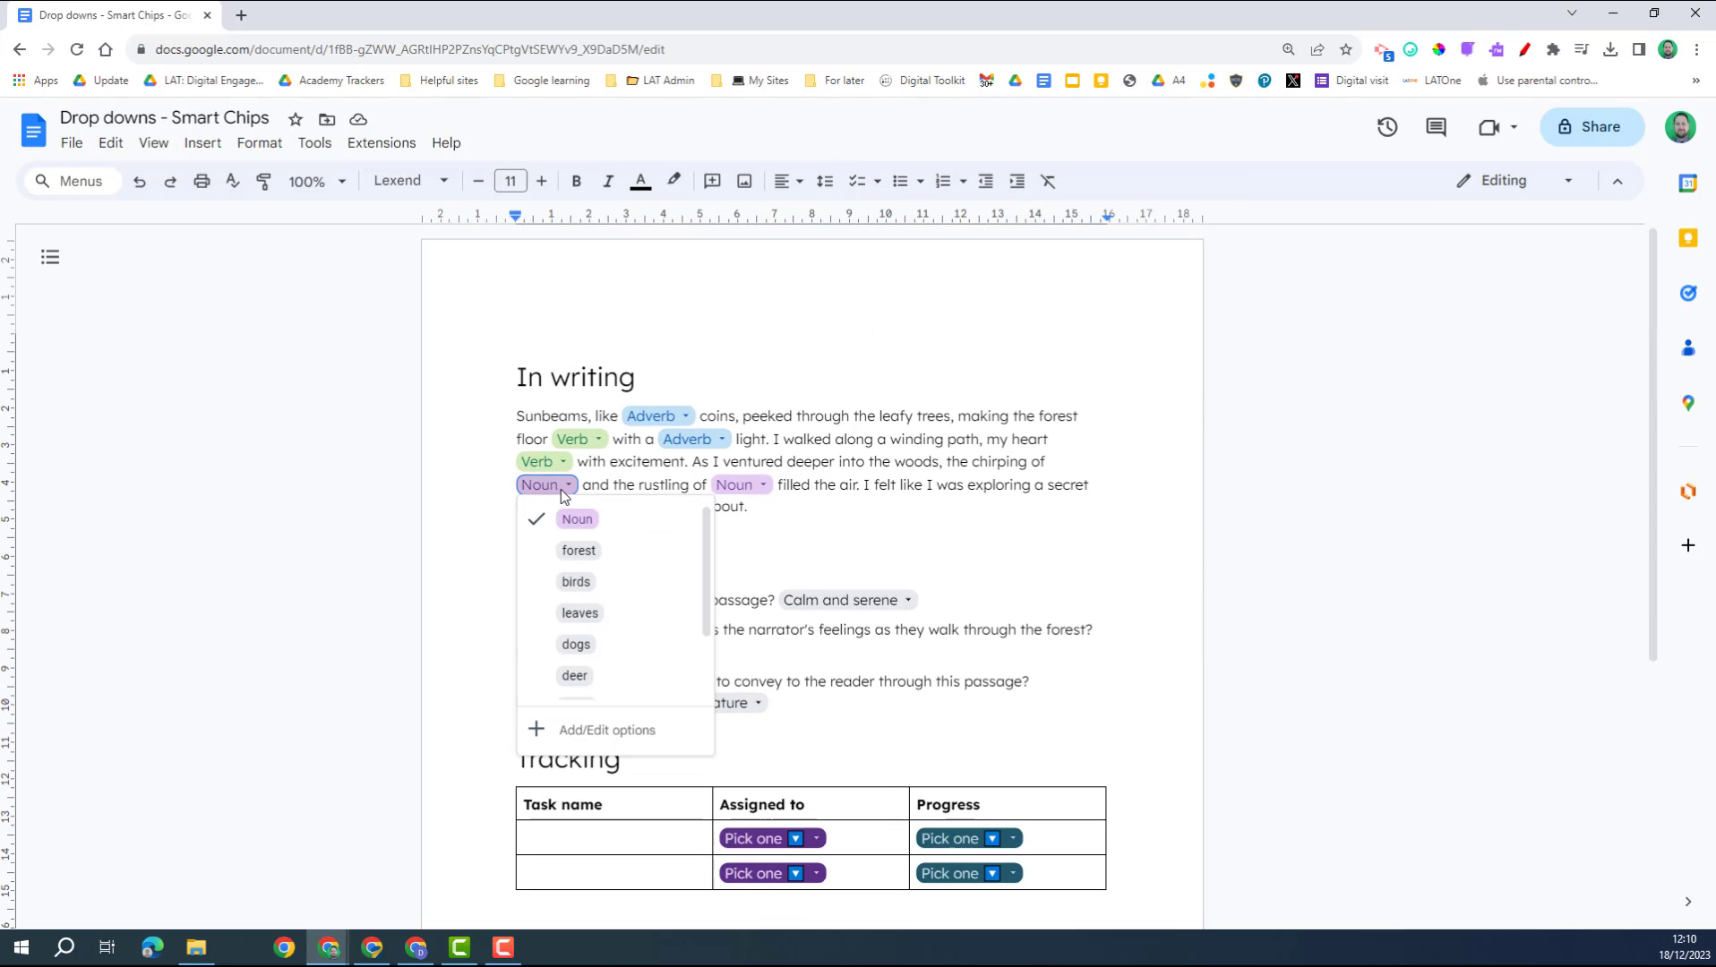
{"action": "left_click", "coordinate": [632, 470]}
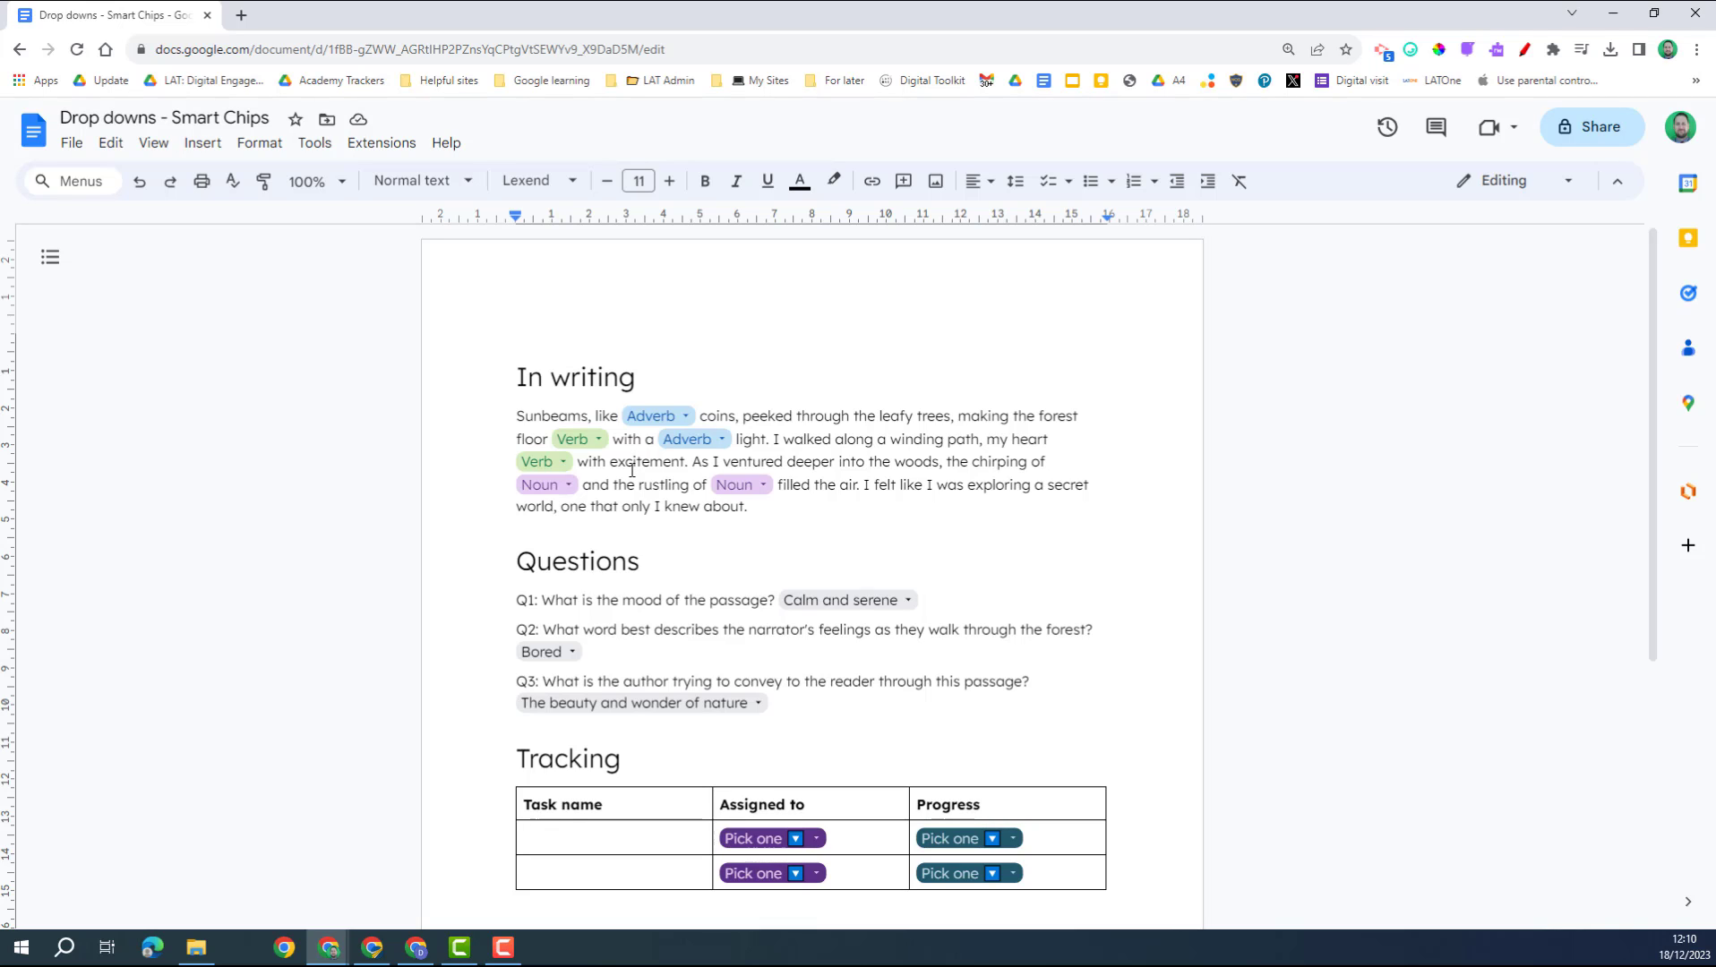
Fill the first Adverb blank with Magical and answer Q1 with Mysterious and eerie.
{"action": "left_click", "coordinate": [684, 417]}
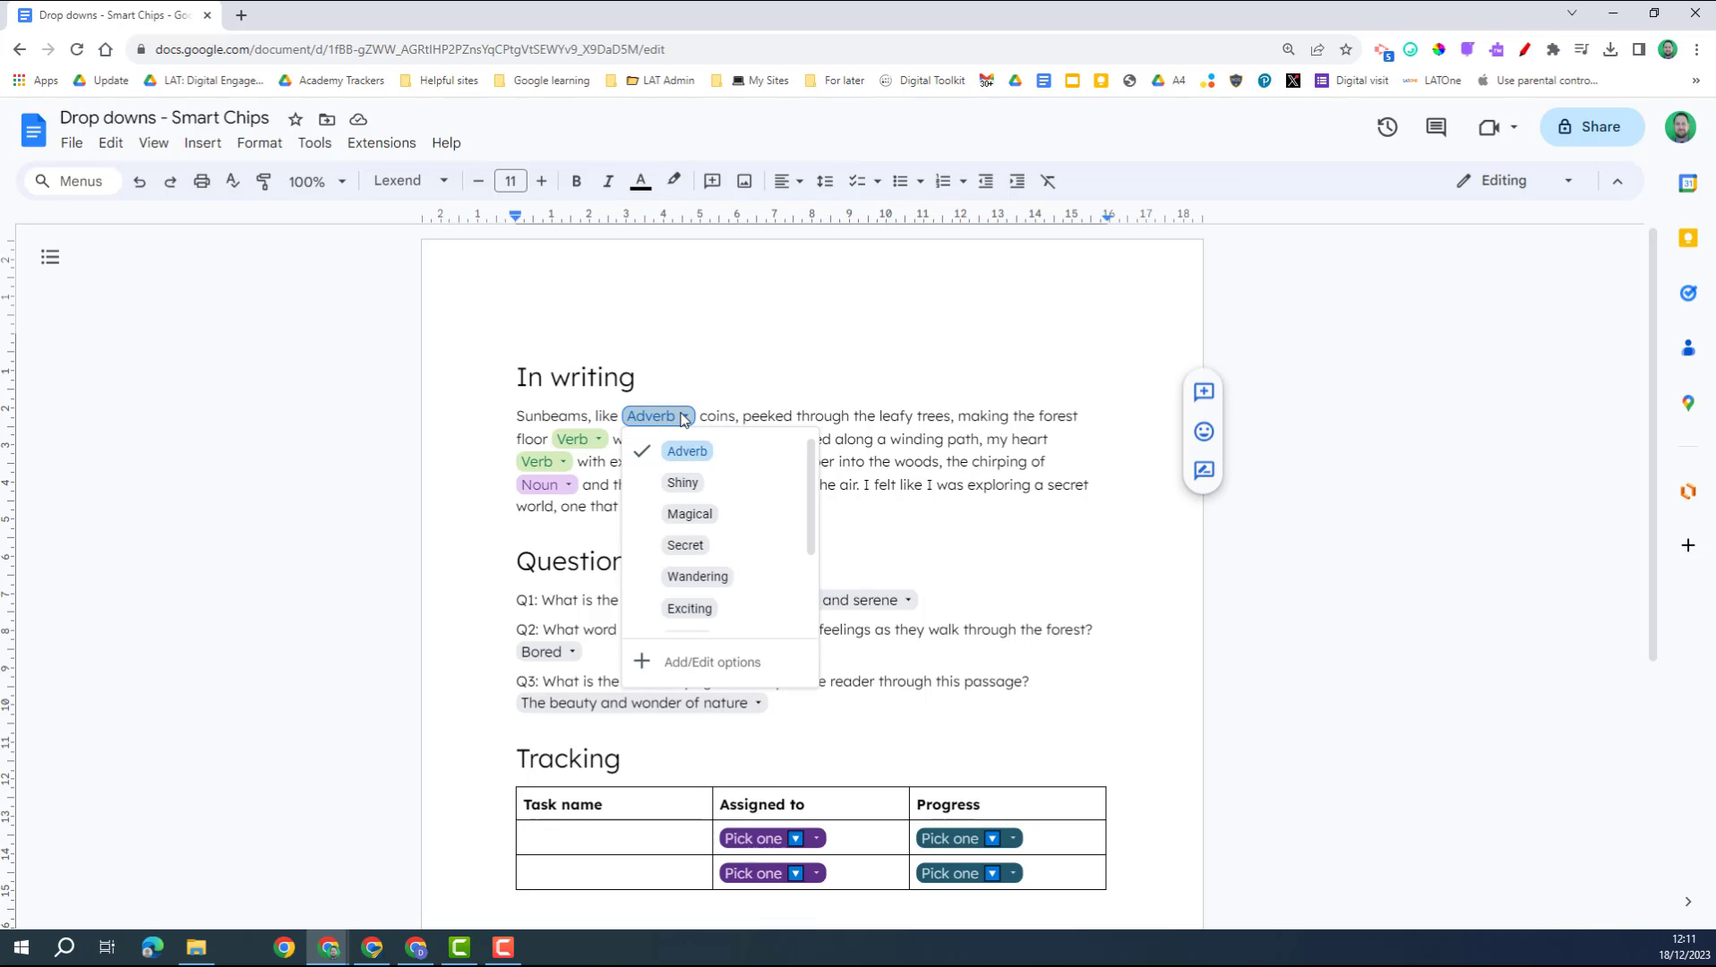
{"action": "left_click", "coordinate": [696, 516]}
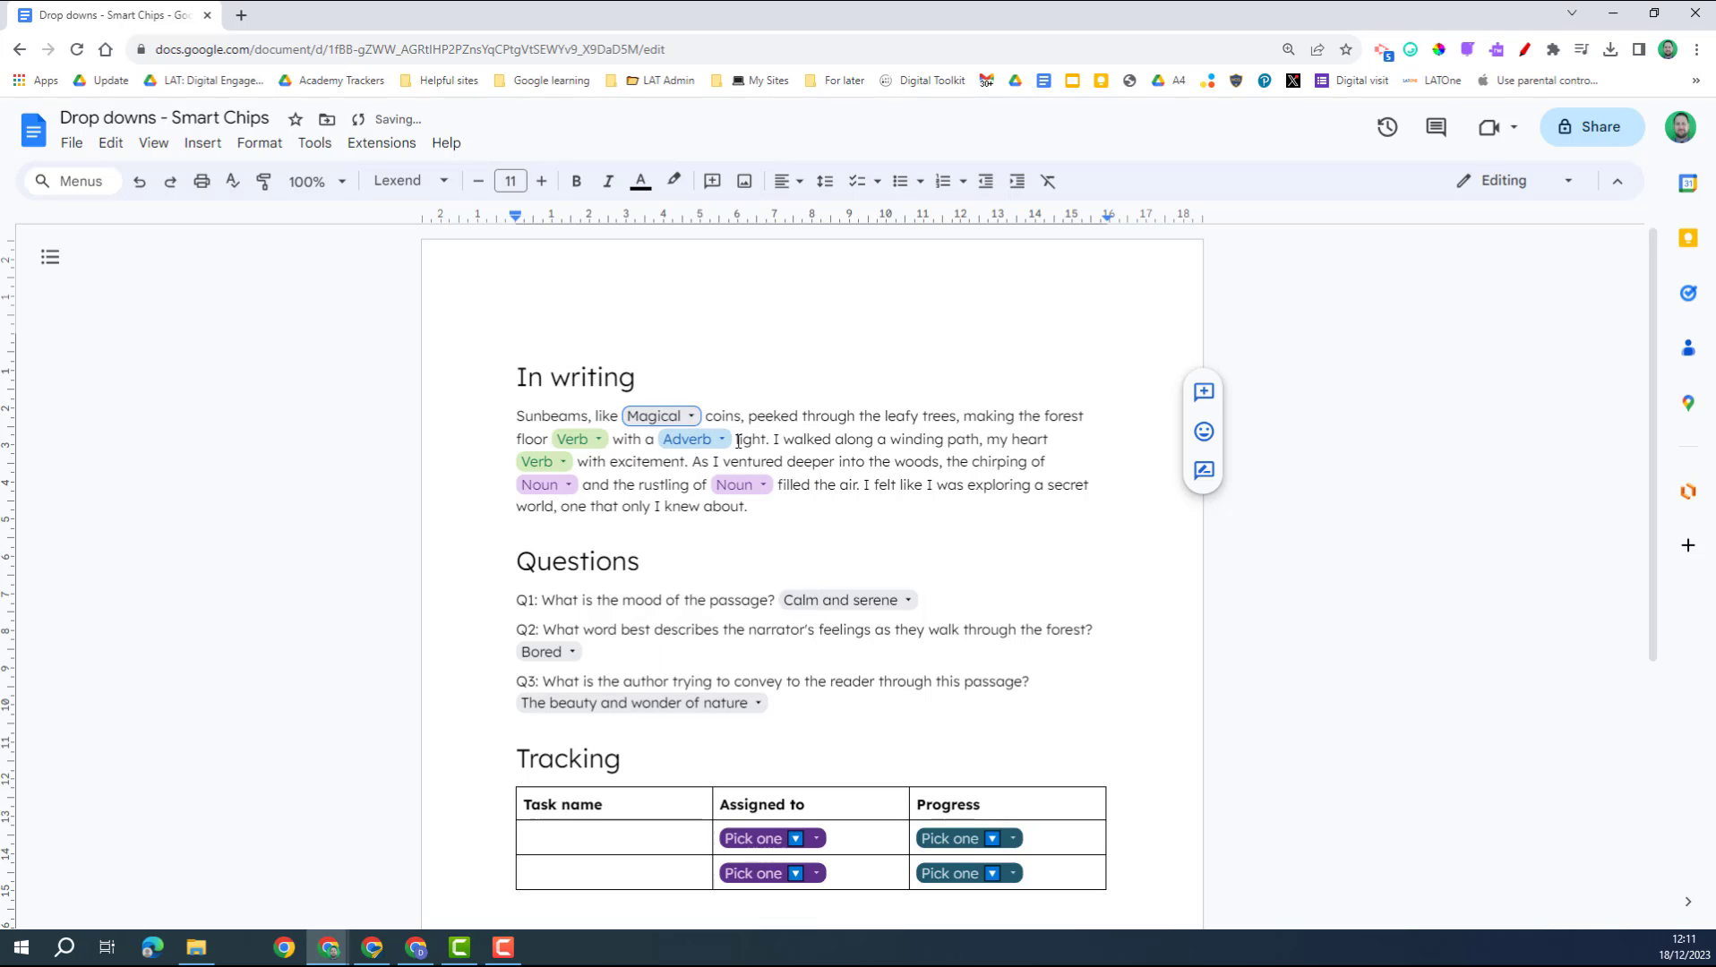
{"action": "left_click", "coordinate": [737, 441]}
{"action": "key", "text": "BackSpace"}
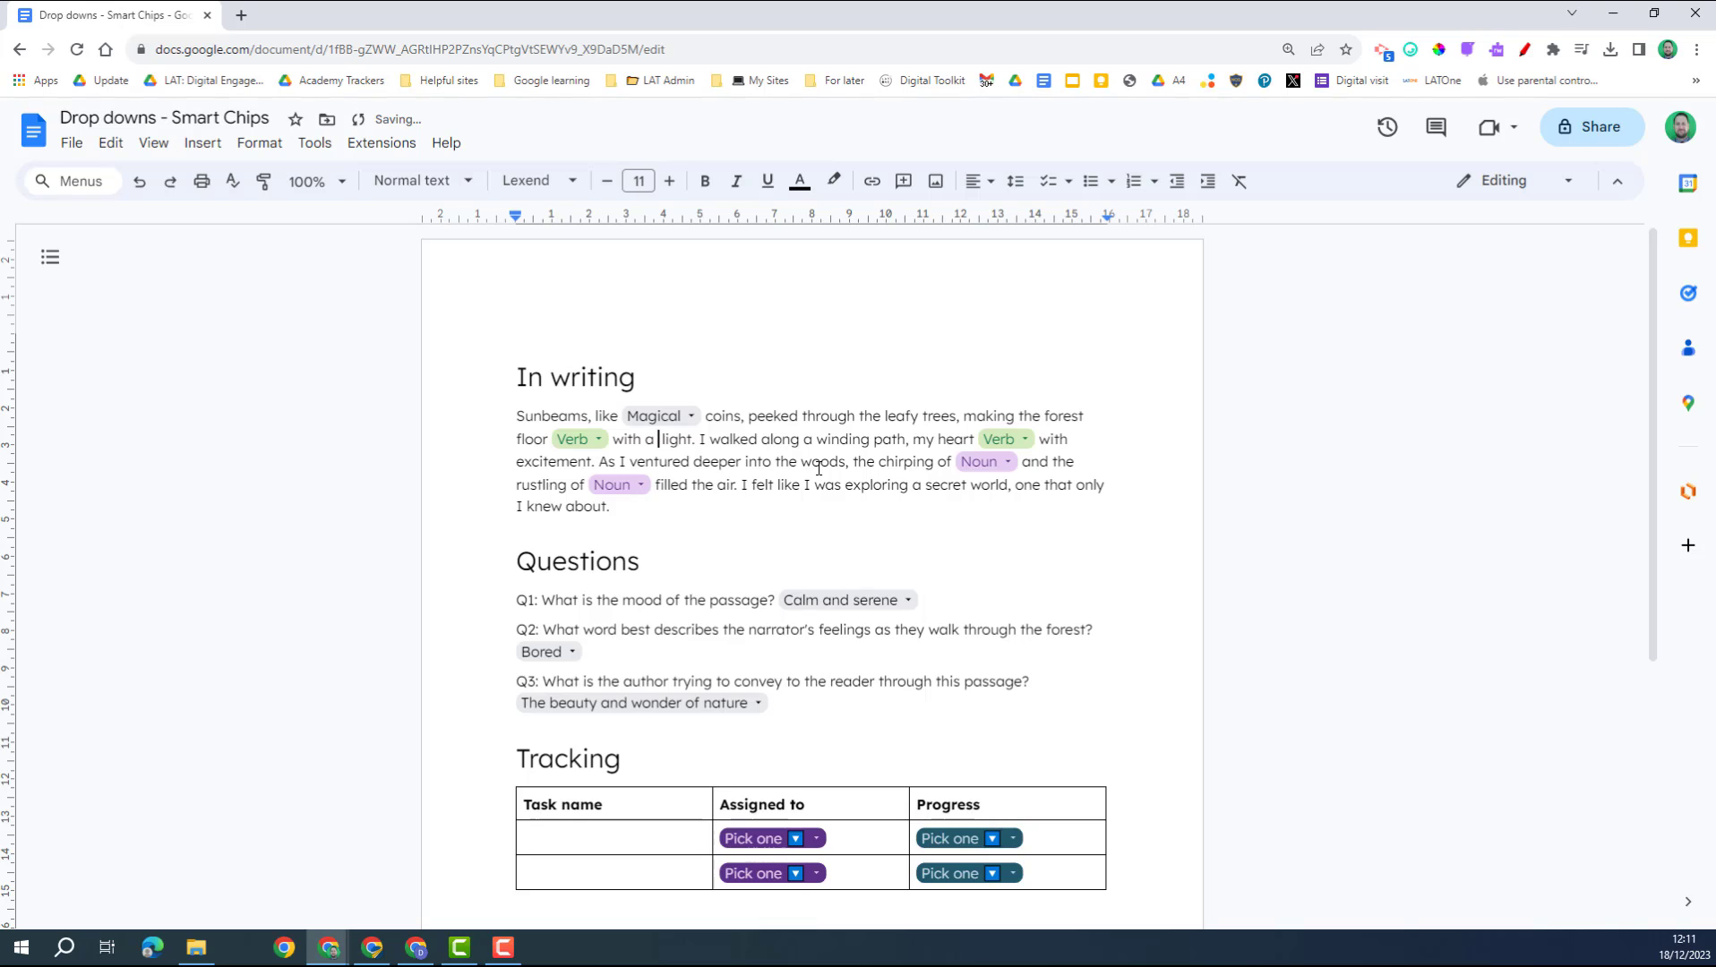
{"action": "key", "text": "ctrl+z"}
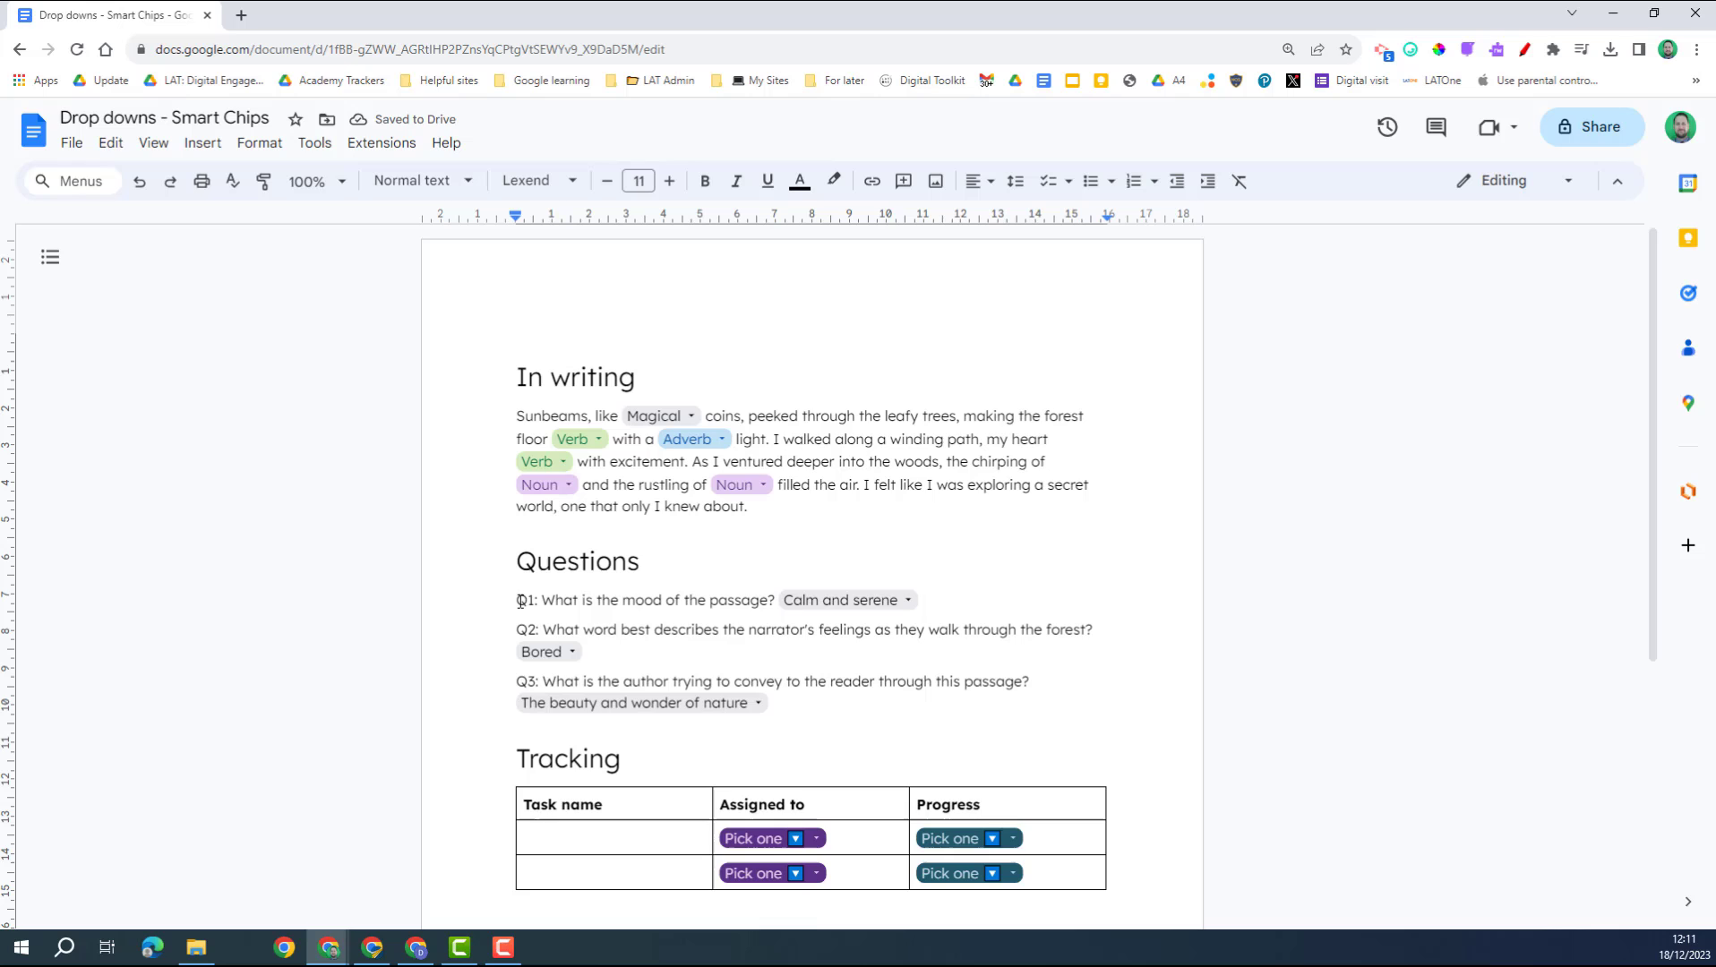
{"action": "left_click", "coordinate": [835, 610]}
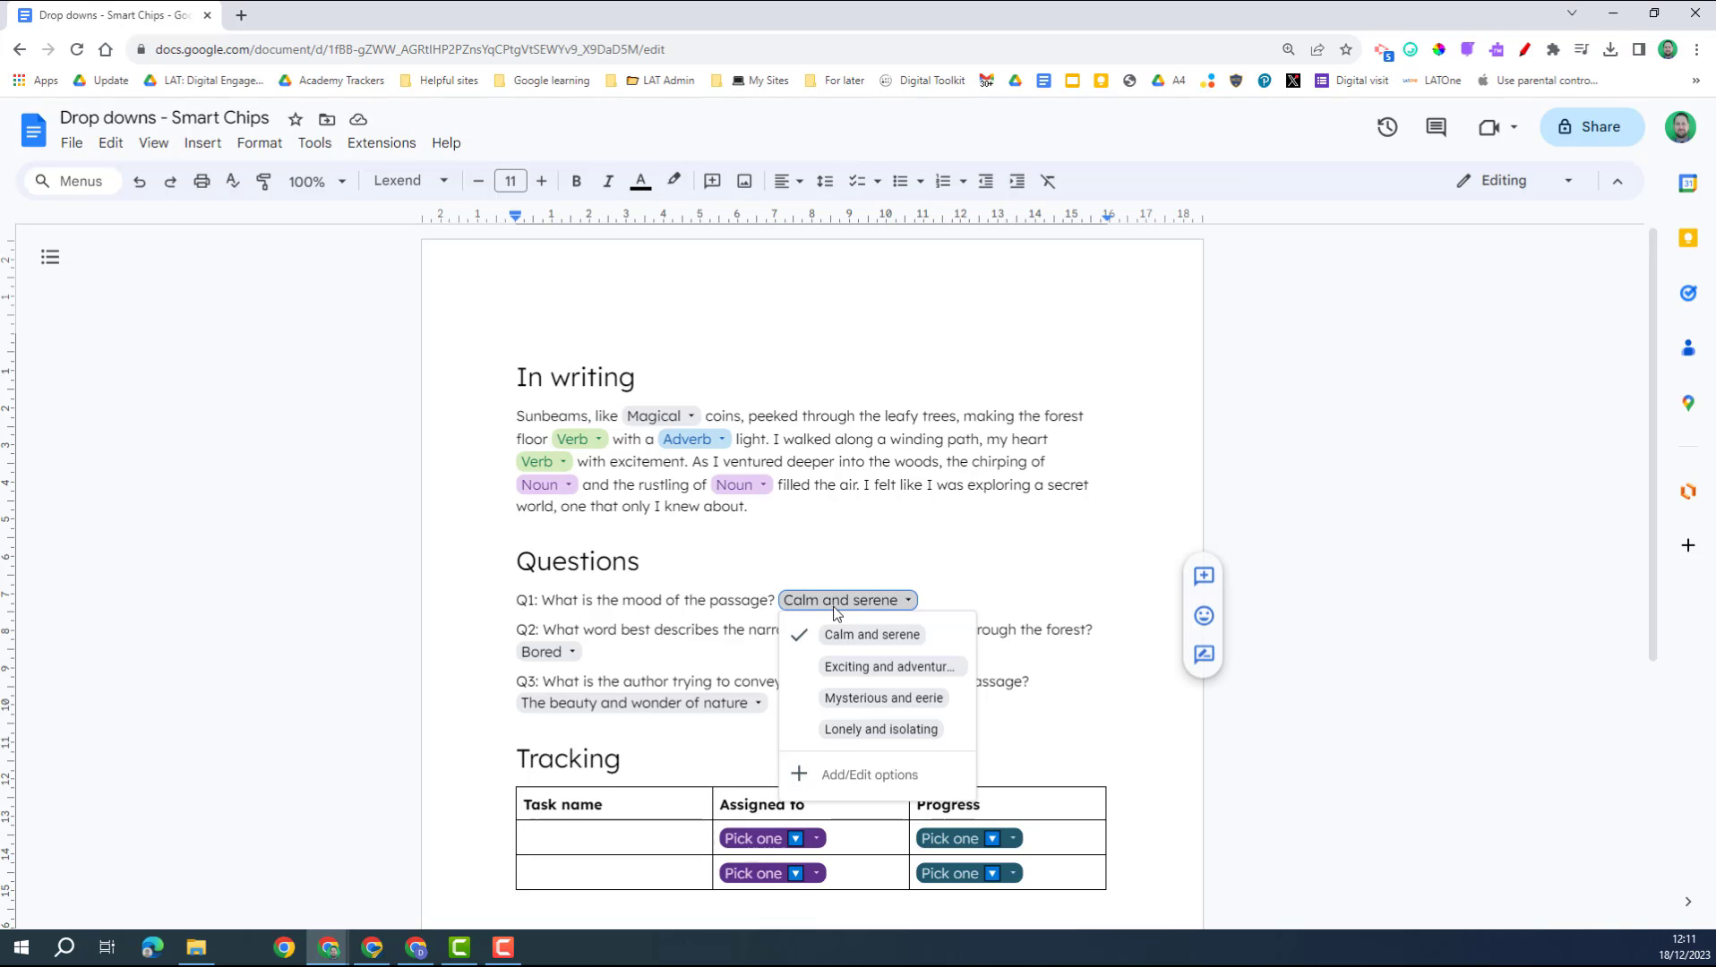
{"action": "left_click", "coordinate": [861, 701]}
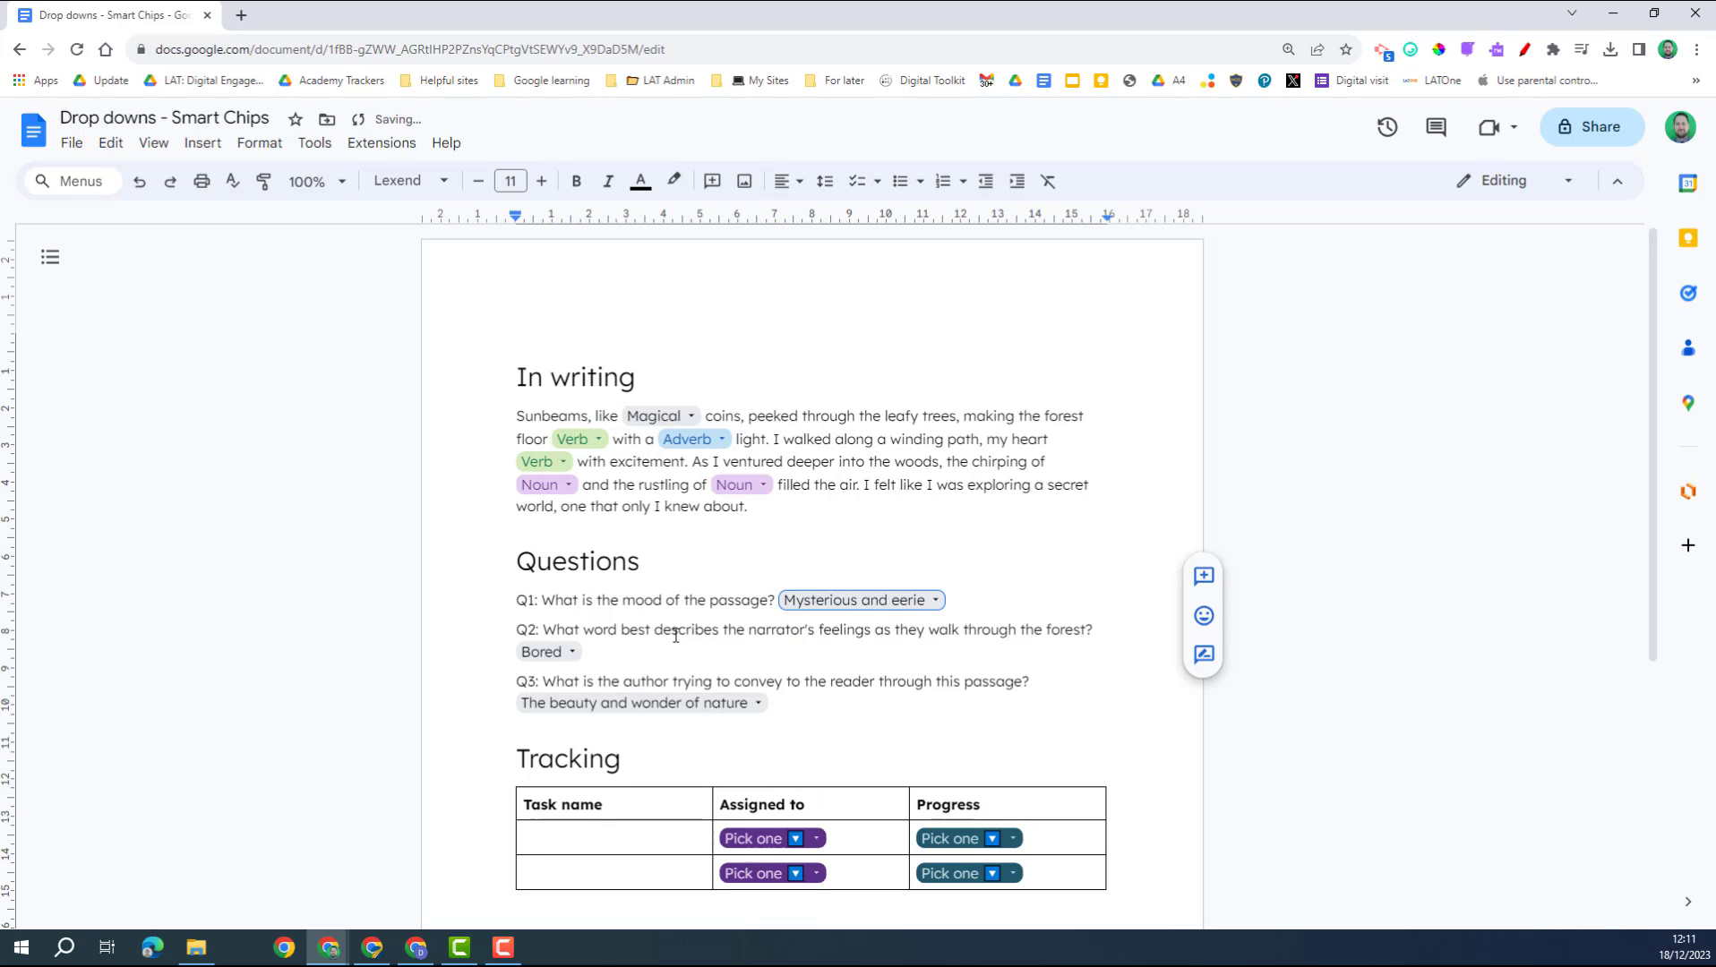
Assign the first two task rows to people, marking them Not started and Complete.
{"action": "scroll", "coordinate": [676, 635], "scroll_direction": "down", "scroll_amount": 2}
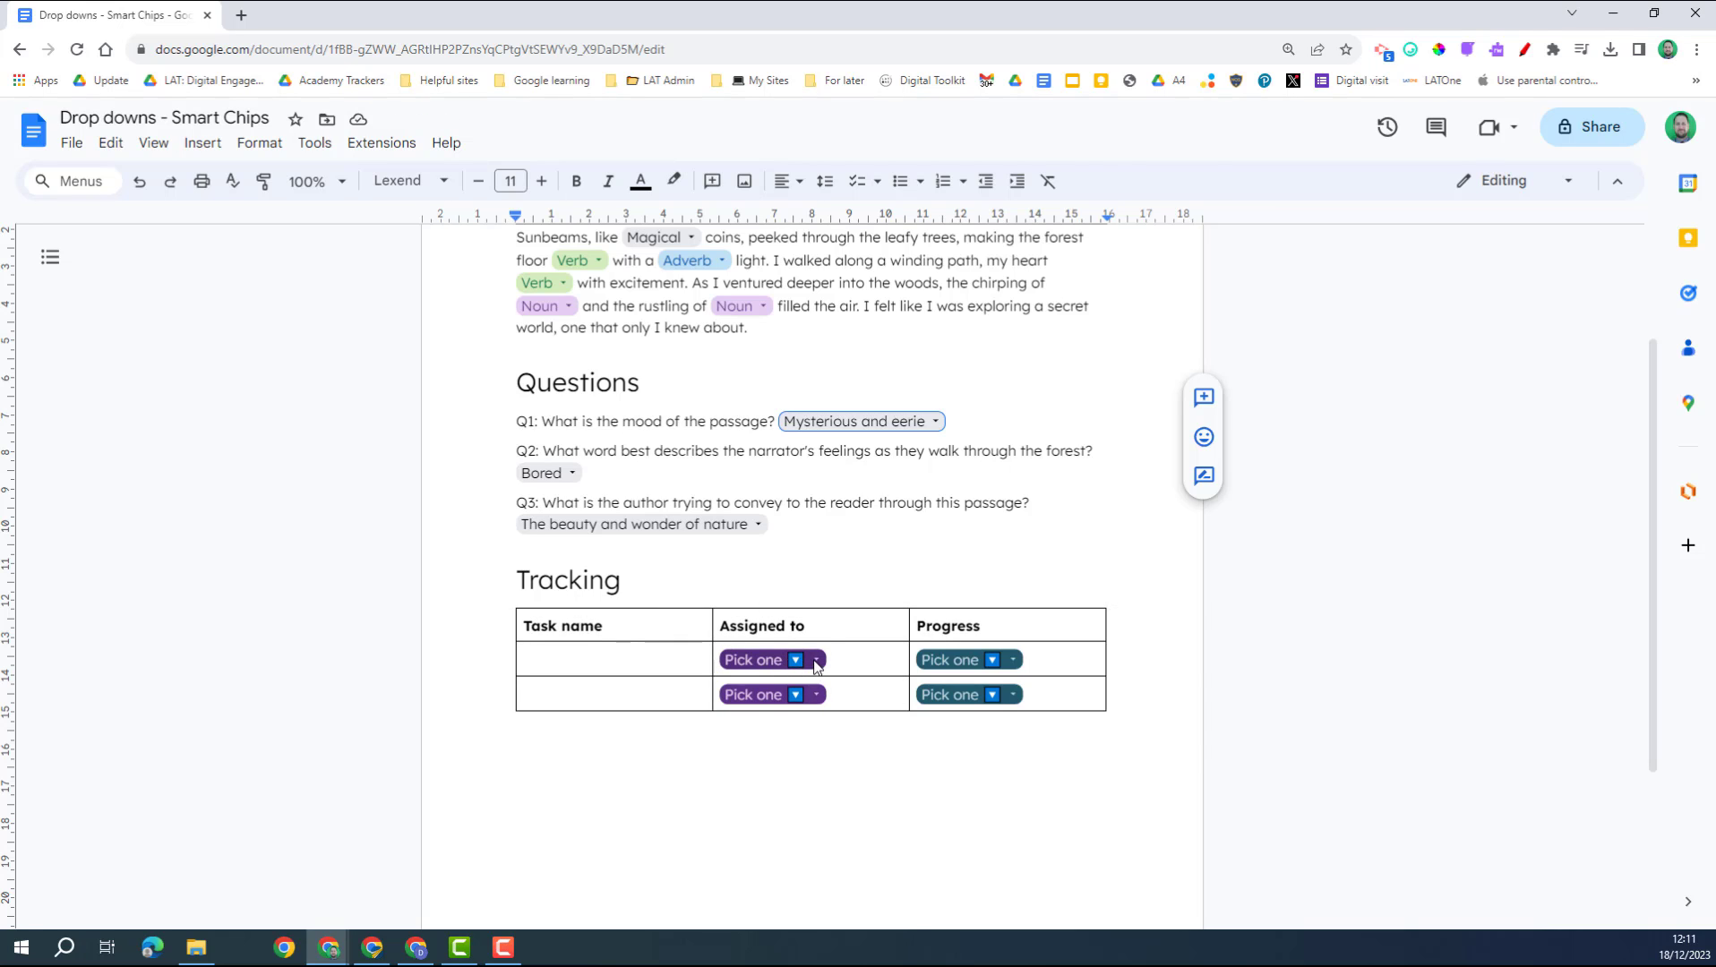
{"action": "left_click", "coordinate": [817, 663]}
{"action": "left_click", "coordinate": [797, 751]}
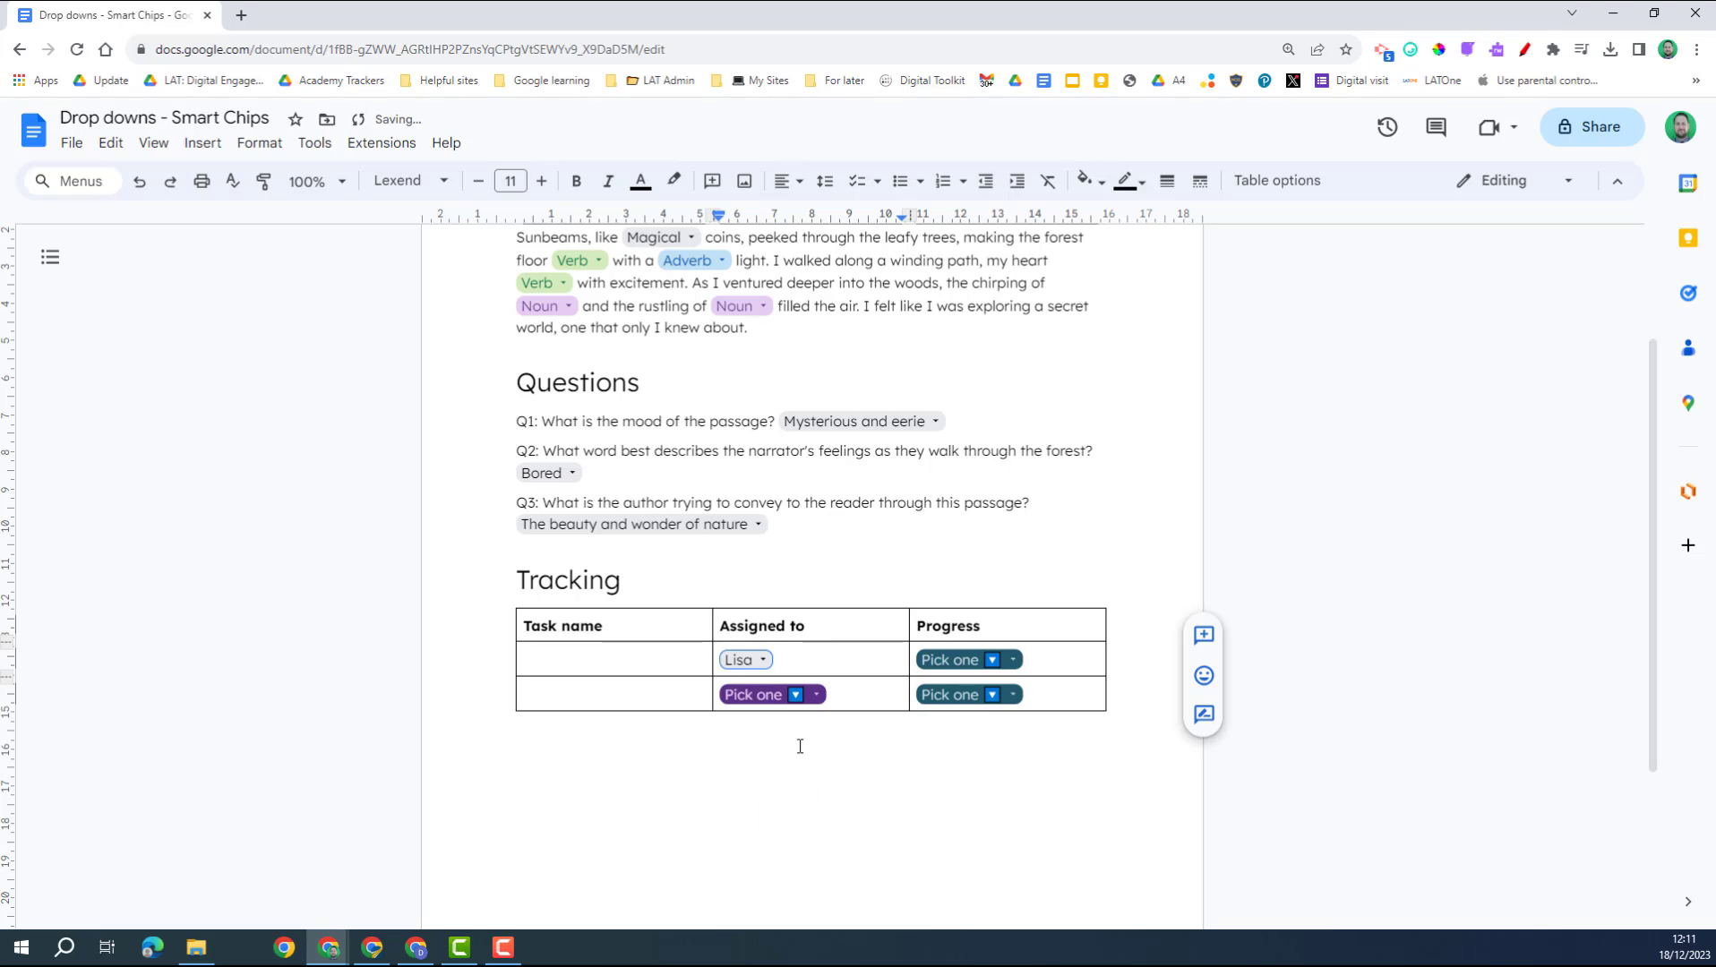
{"action": "left_click", "coordinate": [1012, 663]}
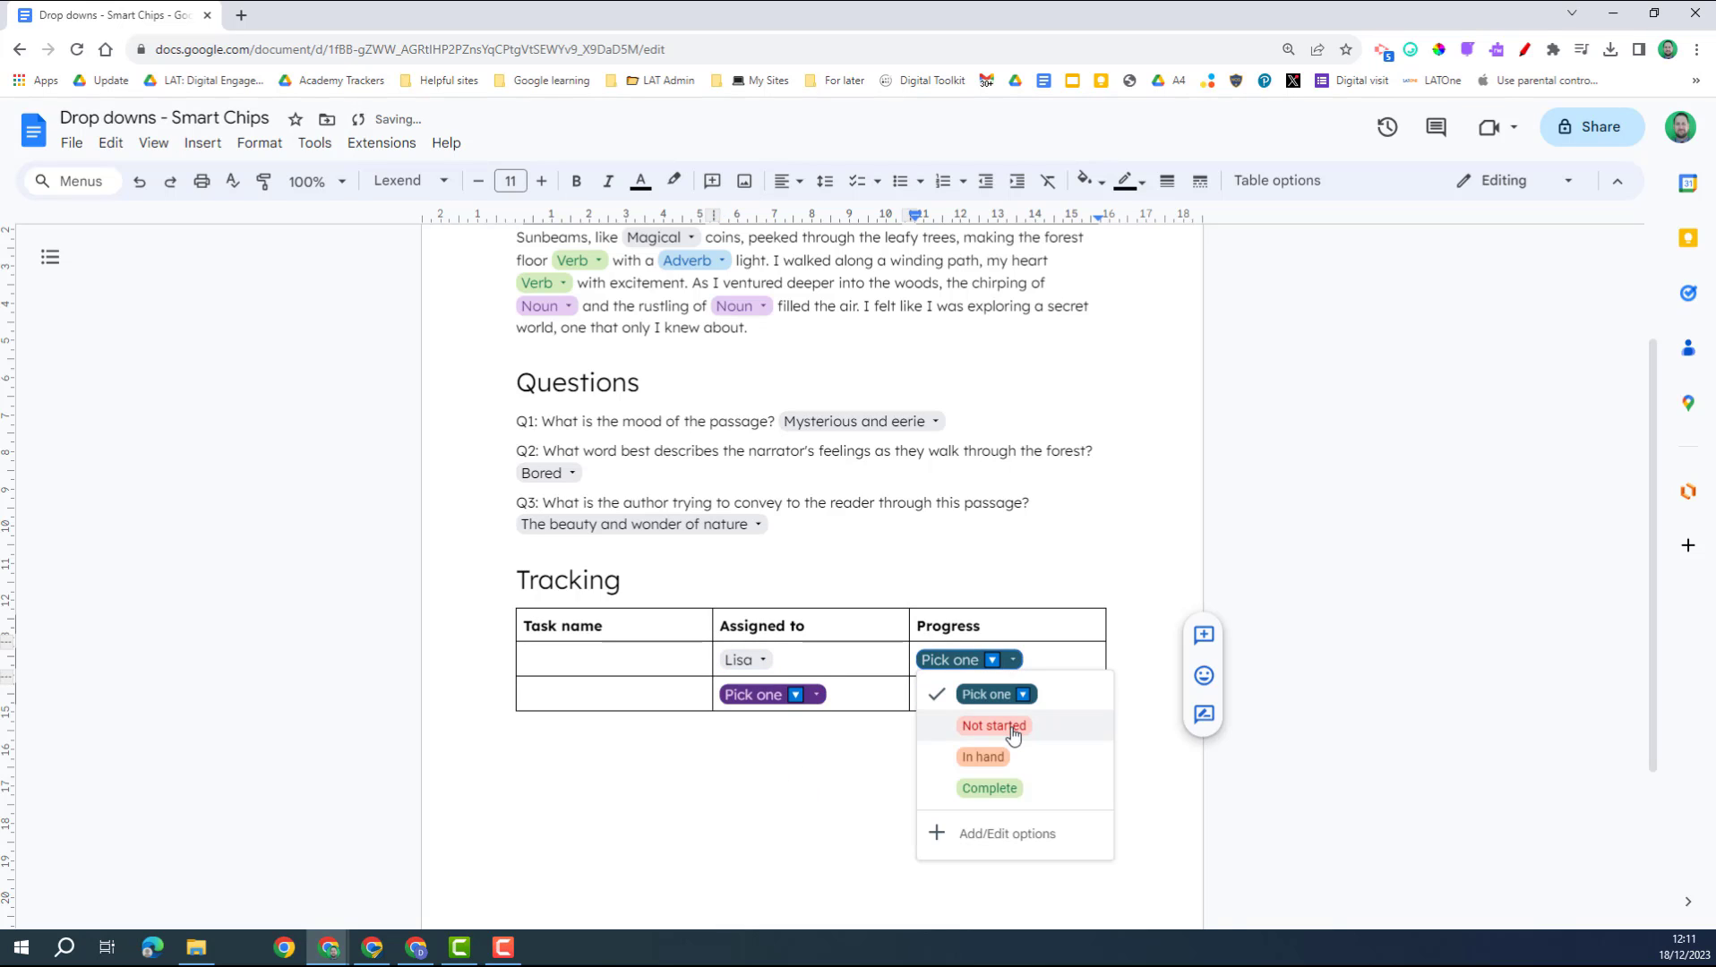
{"action": "left_click", "coordinate": [965, 724]}
{"action": "left_click", "coordinate": [816, 695]}
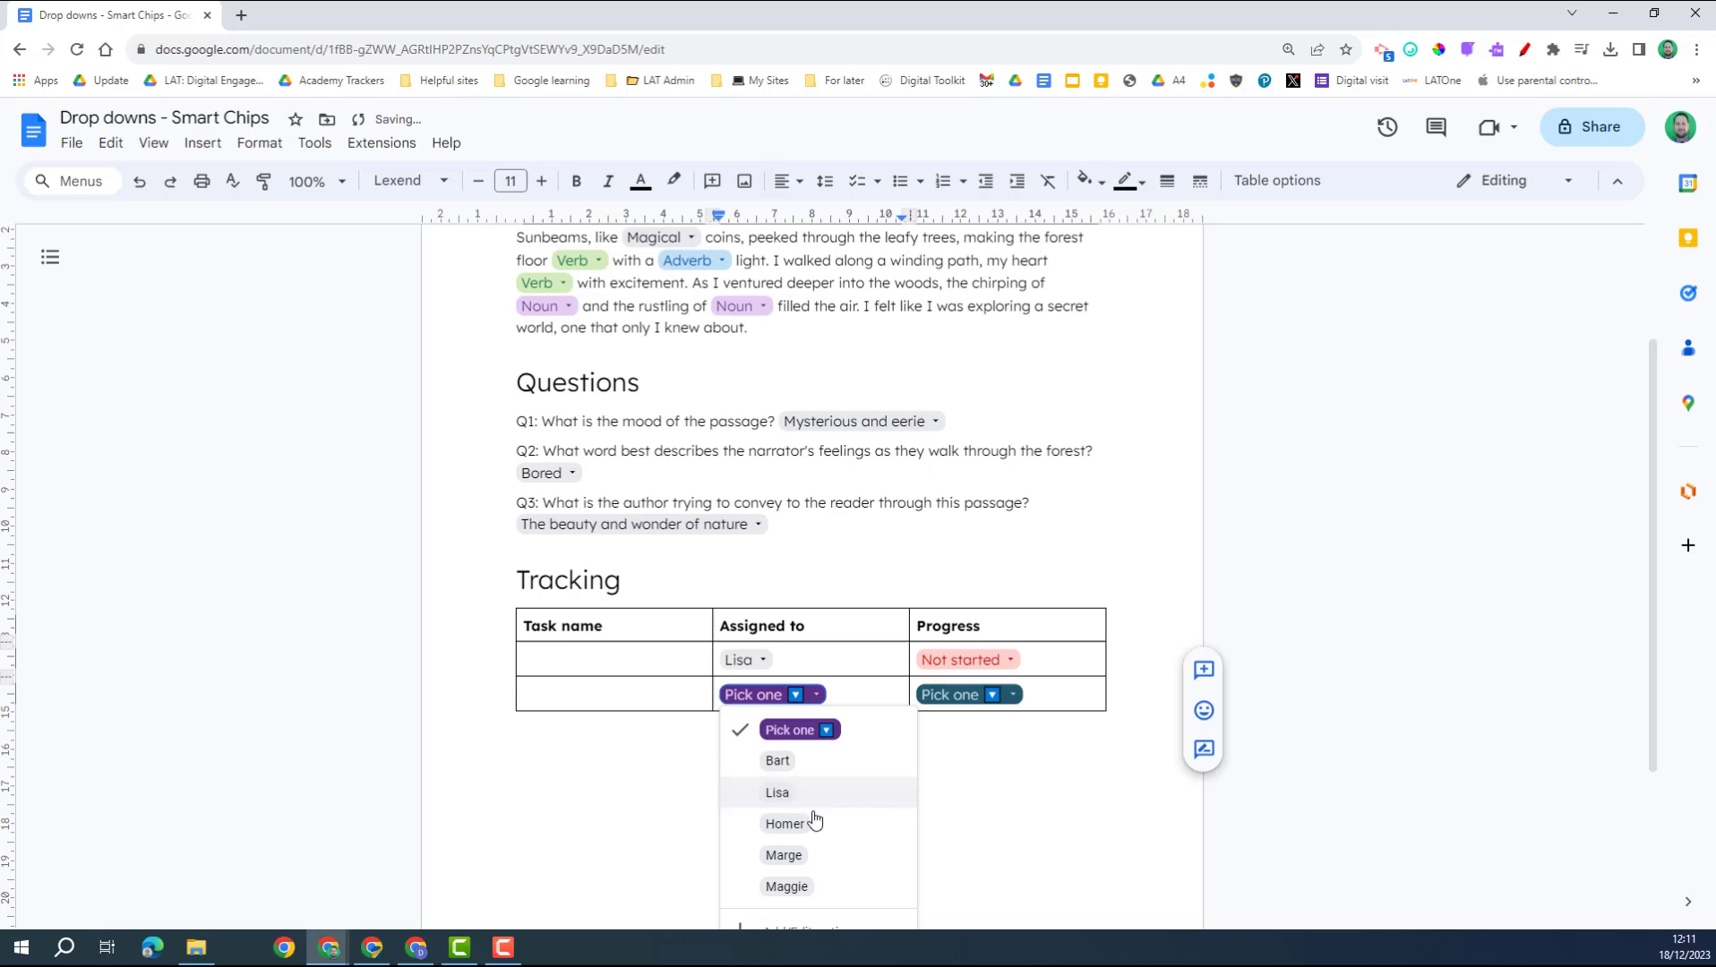
{"action": "left_click", "coordinate": [811, 819]}
{"action": "left_click", "coordinate": [1020, 701]}
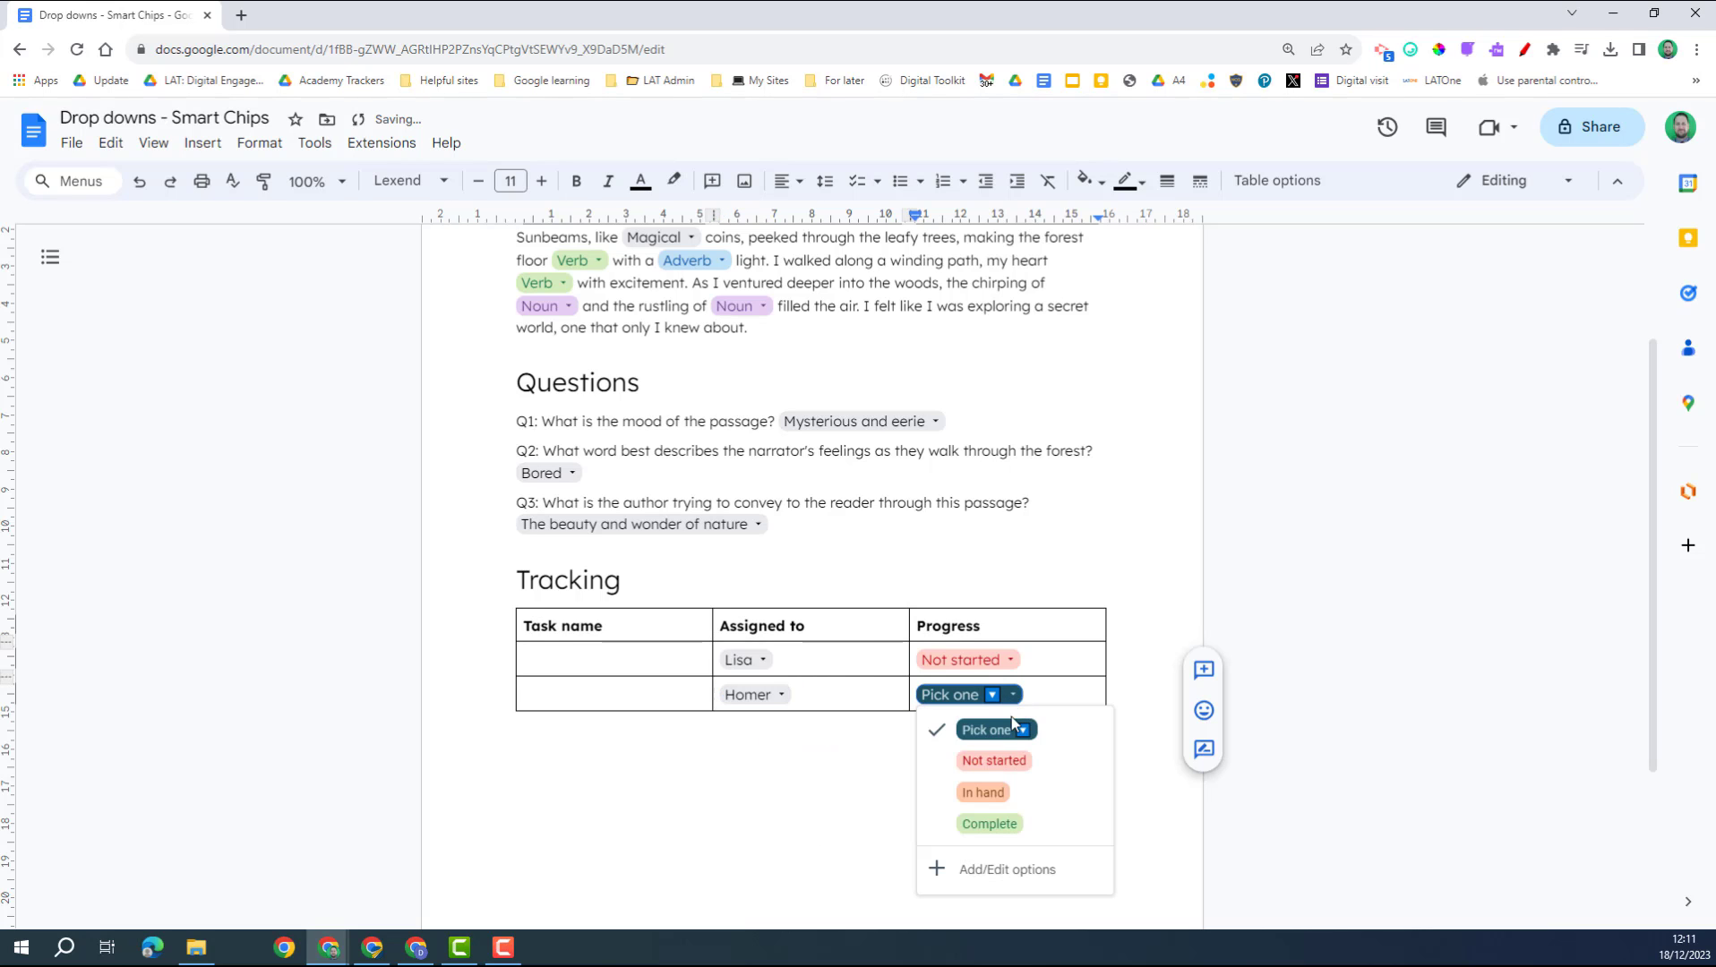
{"action": "left_click", "coordinate": [985, 824]}
Add a third Tracking row, assign it to a person, and set progress to In hand.
{"action": "left_click", "coordinate": [686, 695]}
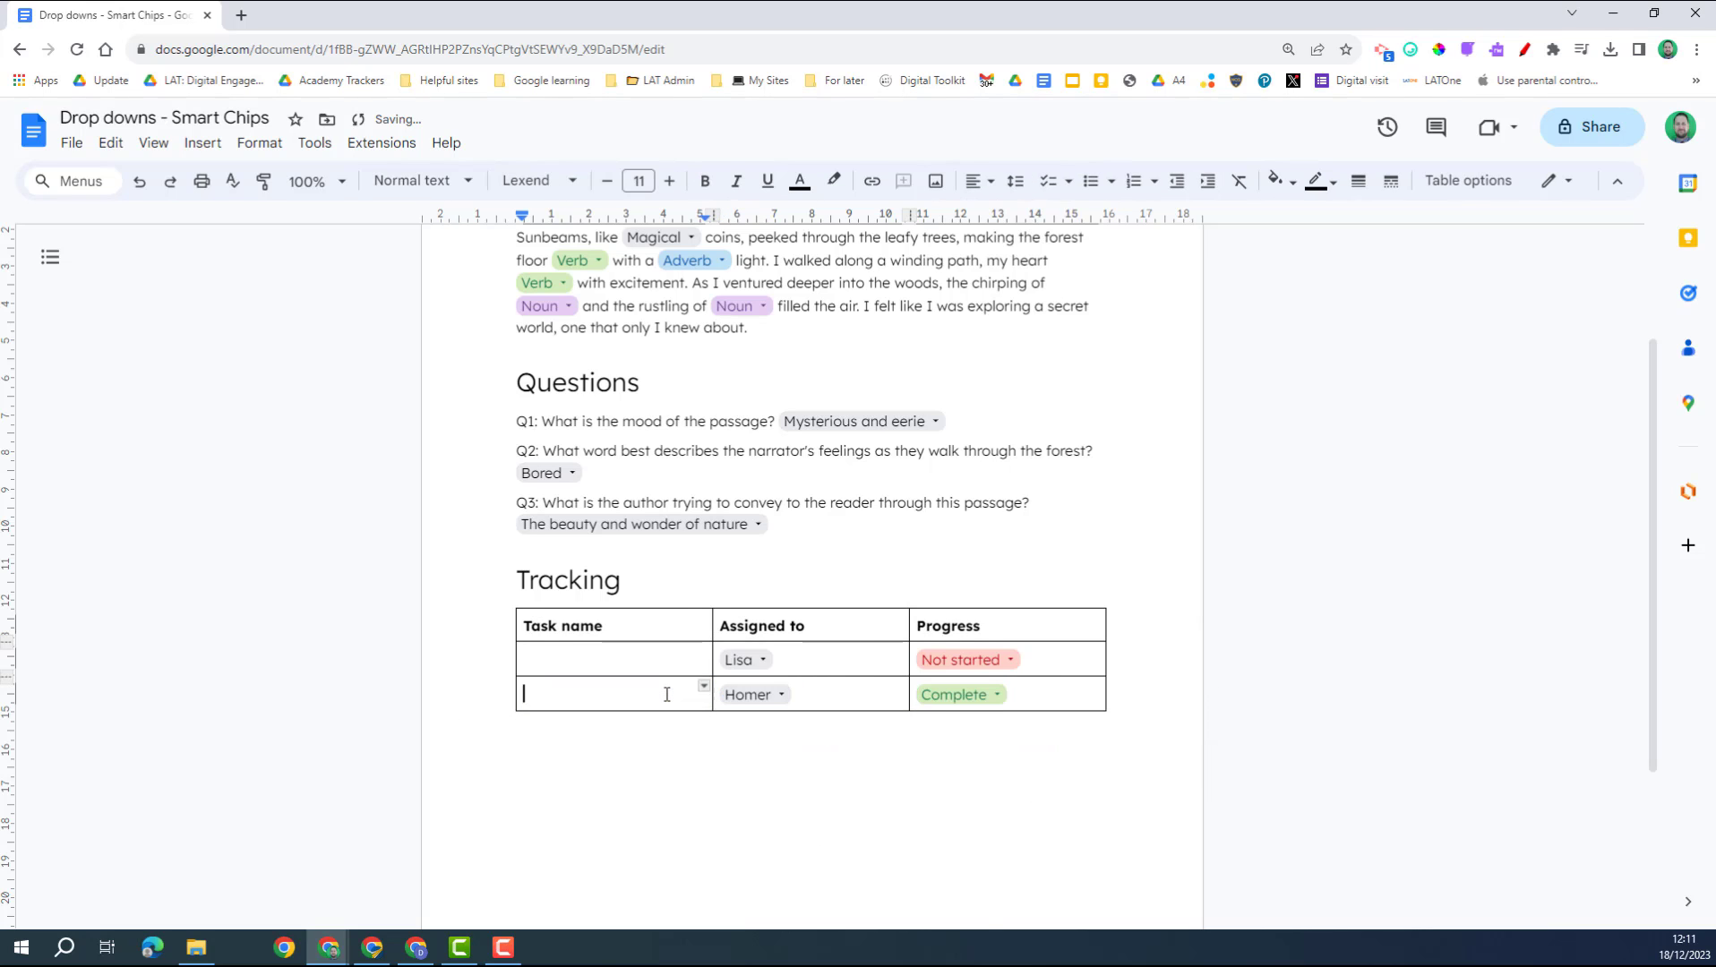
{"action": "right_click", "coordinate": [670, 695]}
{"action": "left_click", "coordinate": [757, 432]}
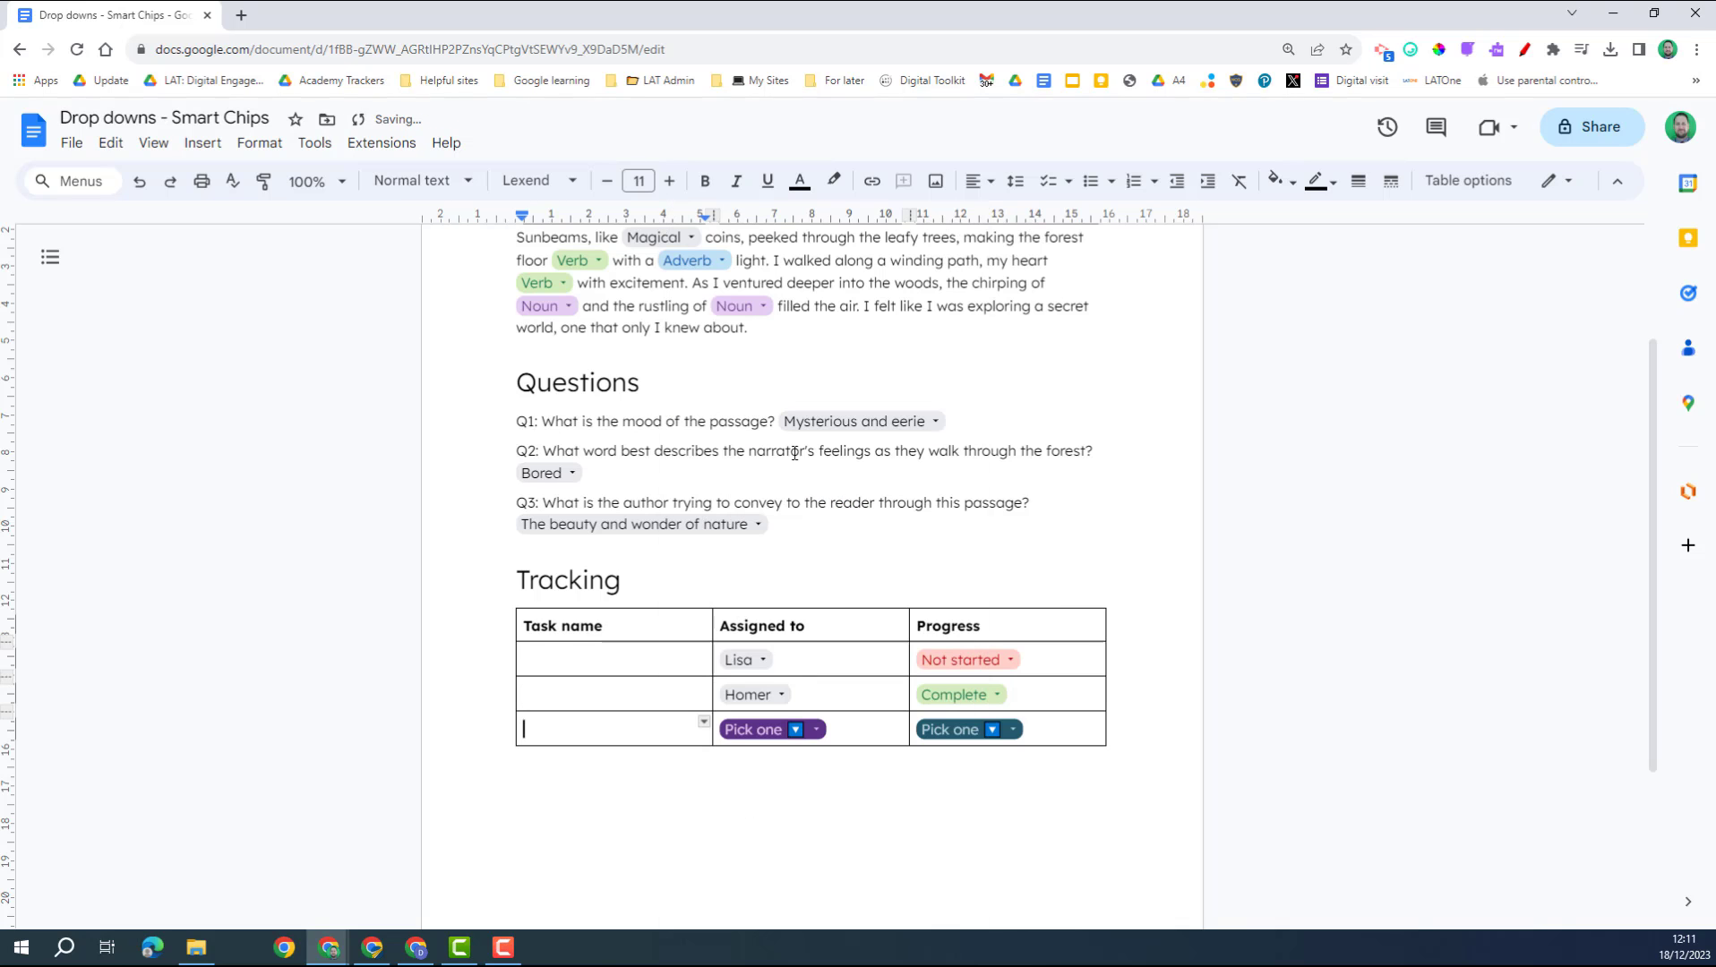
{"action": "left_click", "coordinate": [820, 733]}
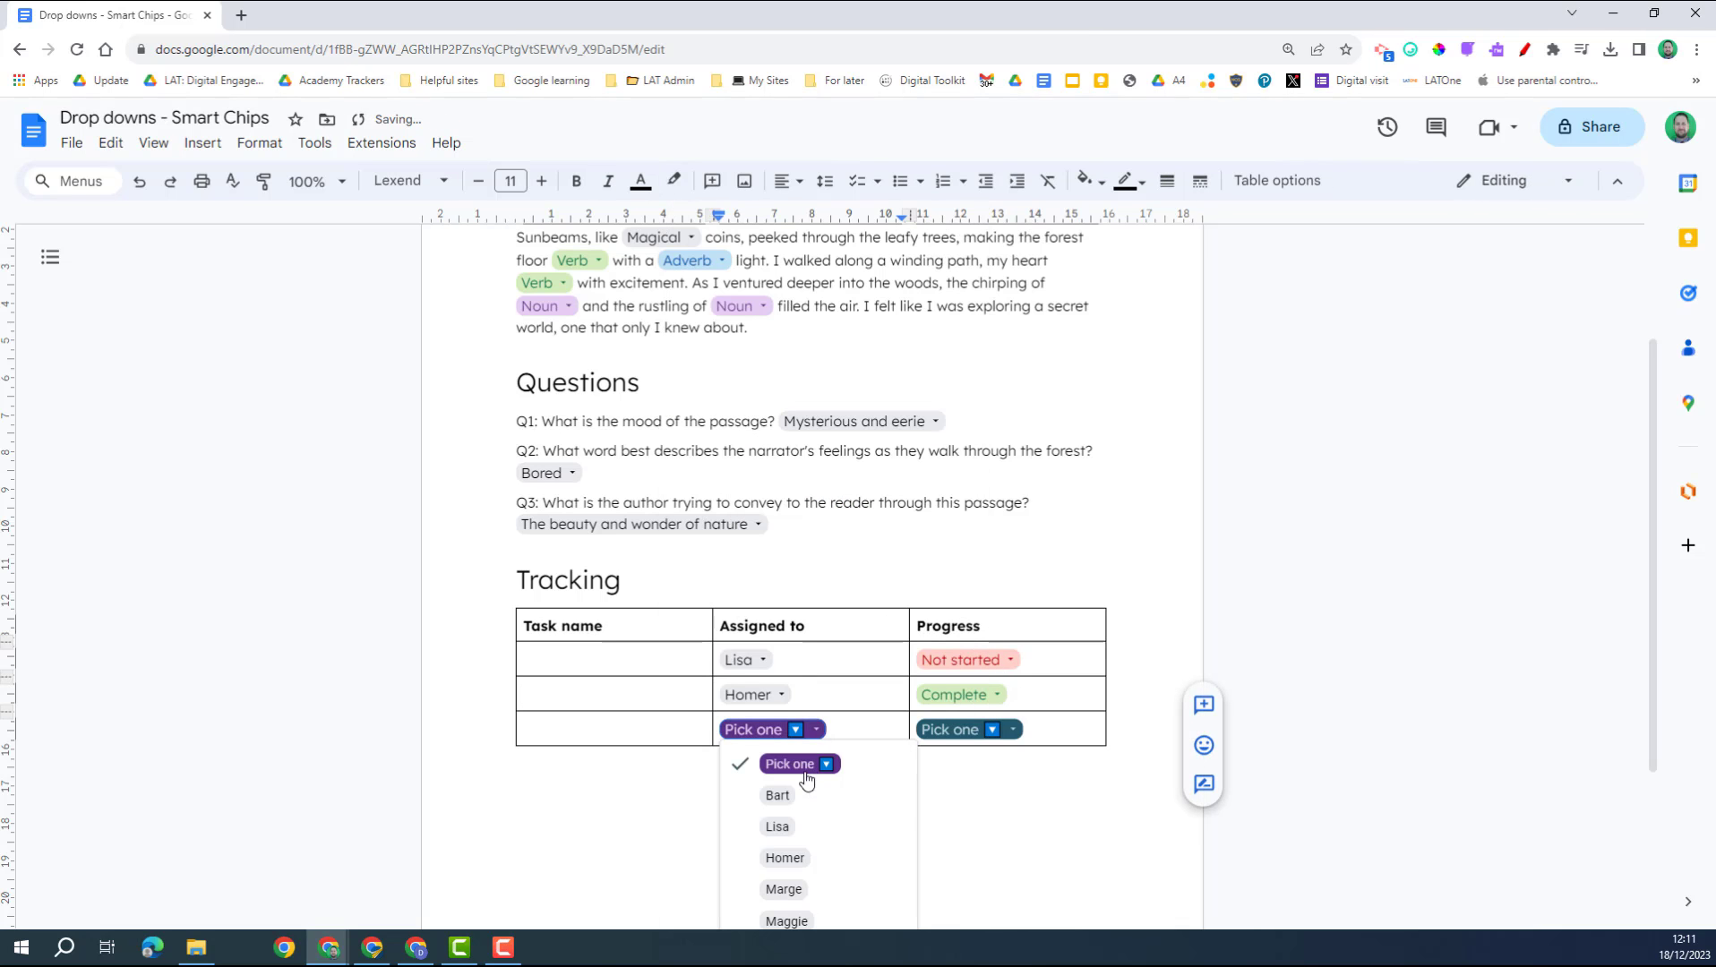
{"action": "left_click", "coordinate": [779, 790]}
{"action": "left_click", "coordinate": [992, 724]}
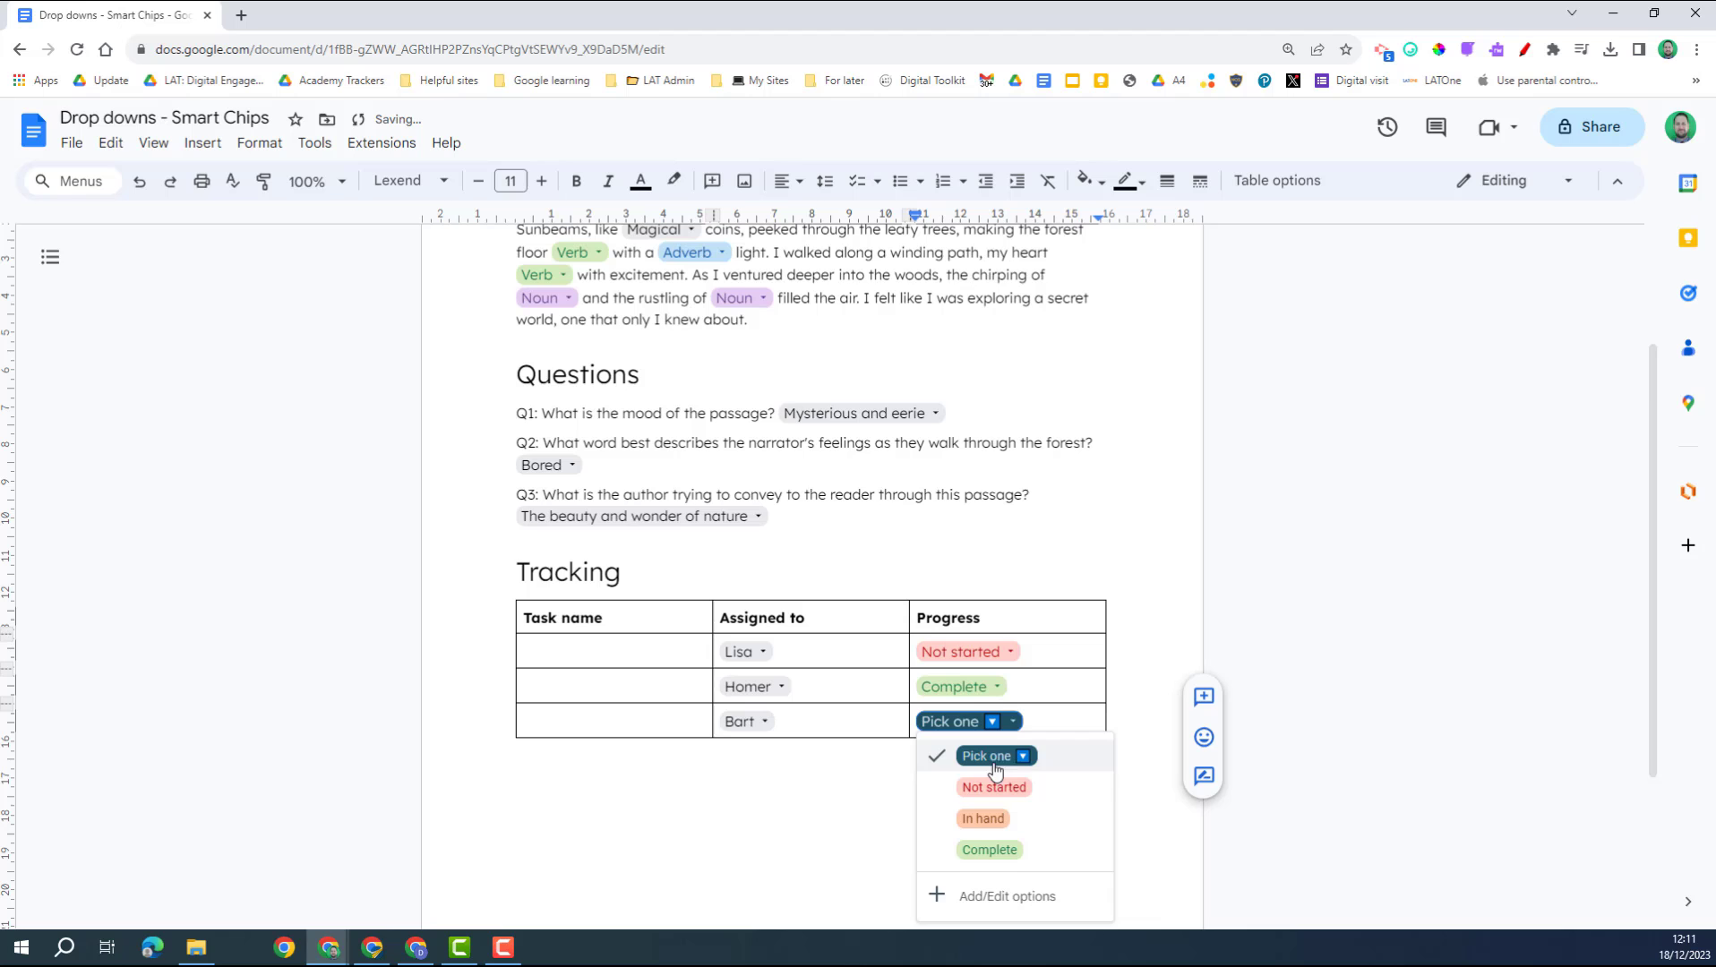
{"action": "left_click", "coordinate": [990, 816]}
{"action": "left_click", "coordinate": [1009, 768]}
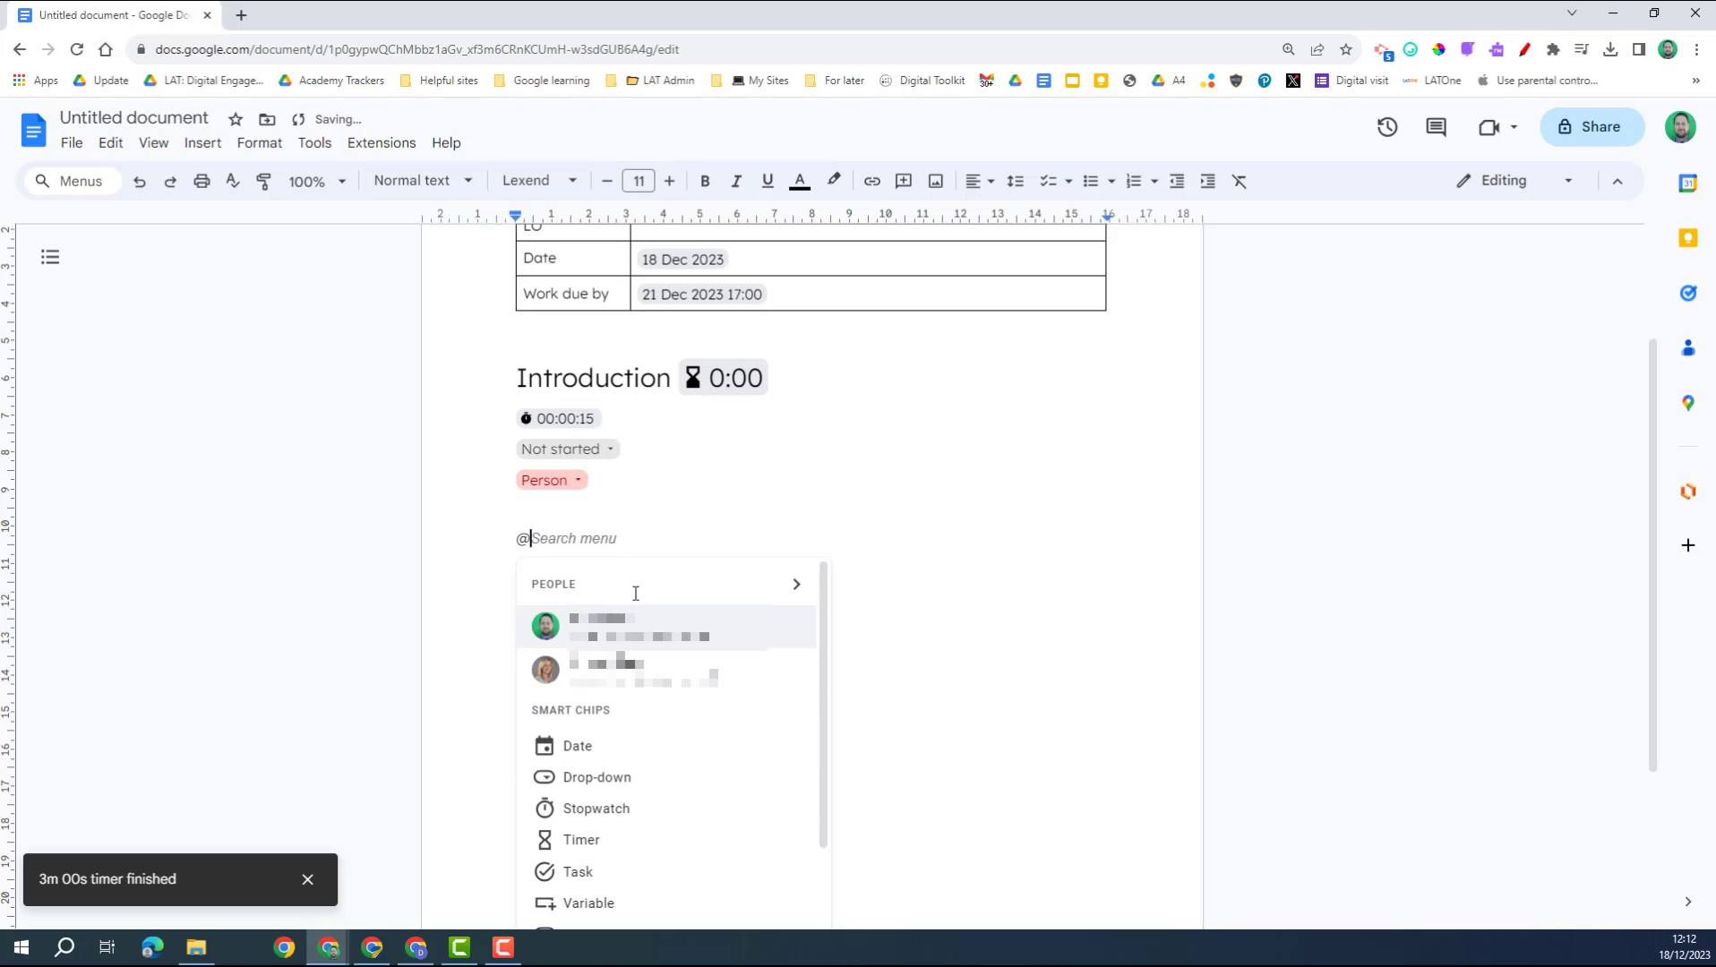
Insert a Task 1 smart chip with a suggested assignee and due date 20 December 2023.
{"action": "left_click", "coordinate": [596, 873]}
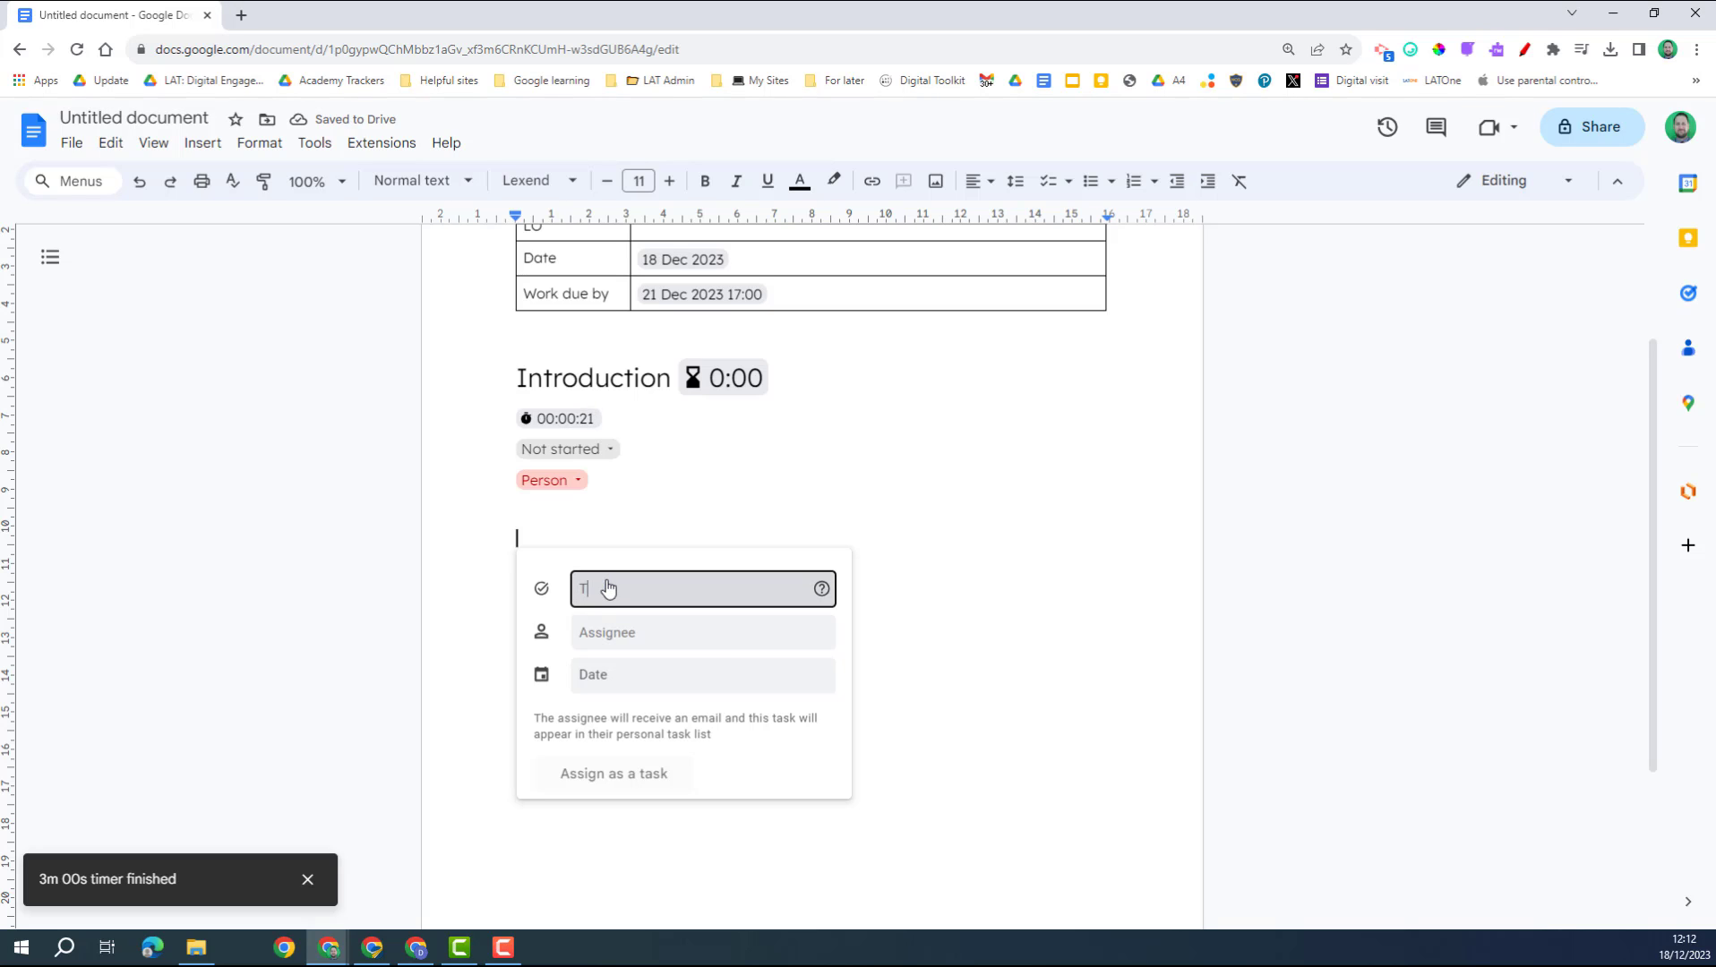
{"action": "left_click", "coordinate": [625, 634]}
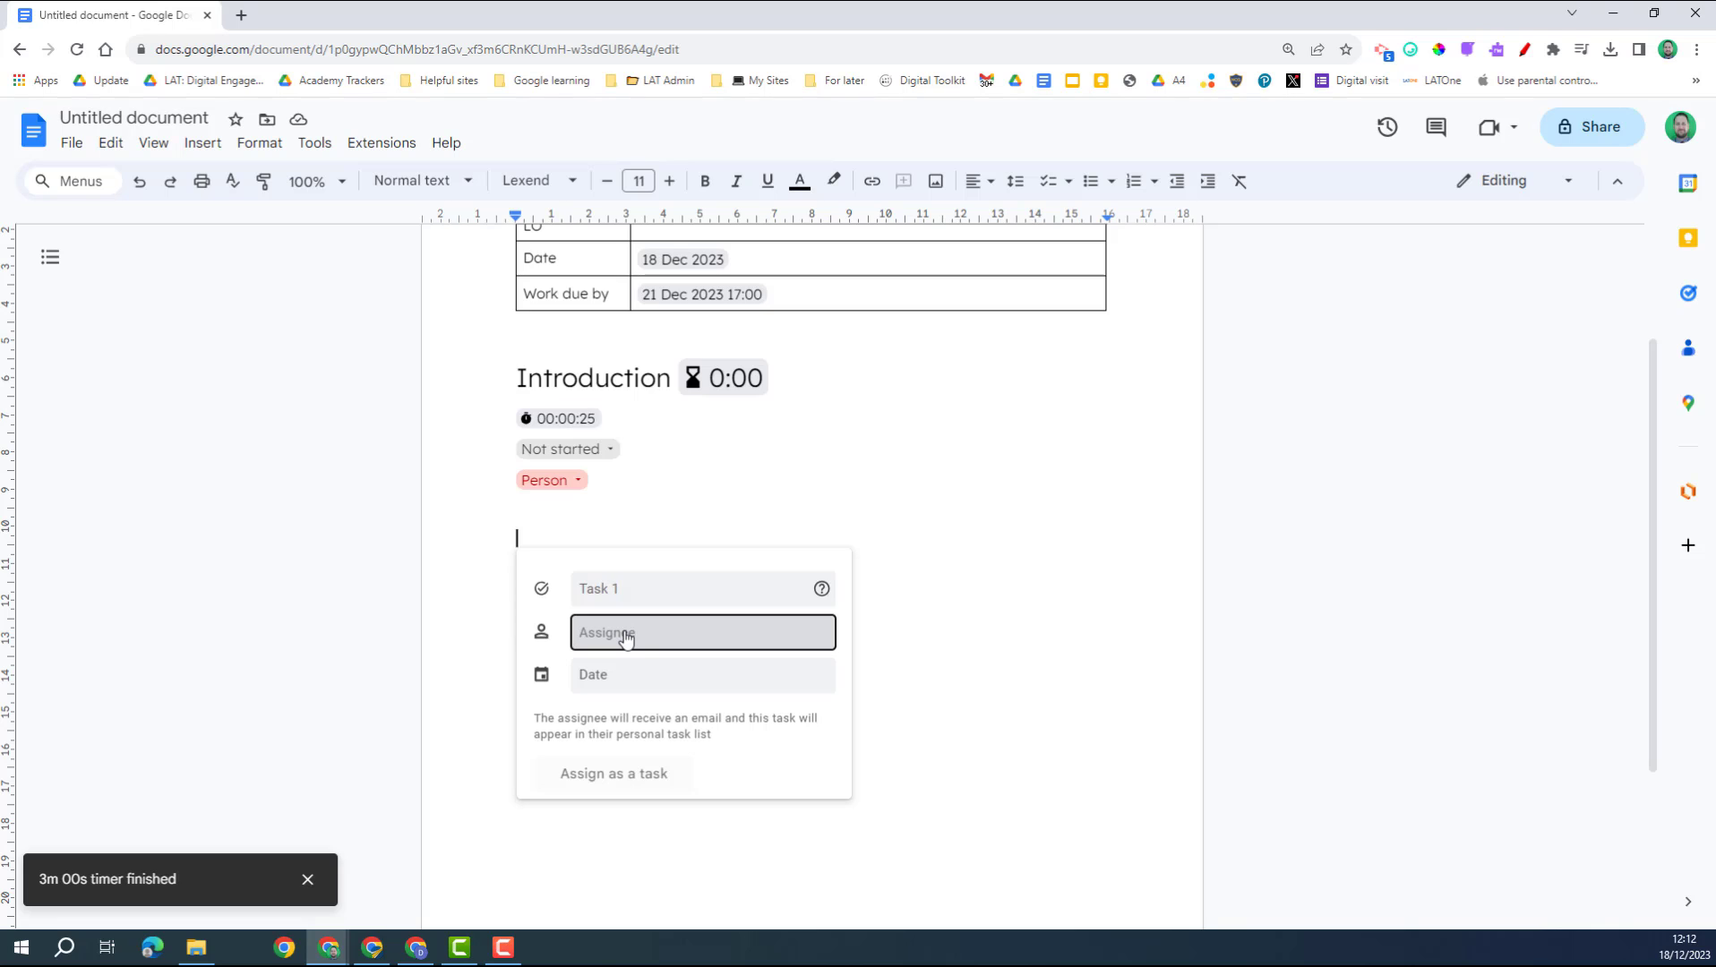
{"action": "type", "text": "ittr"}
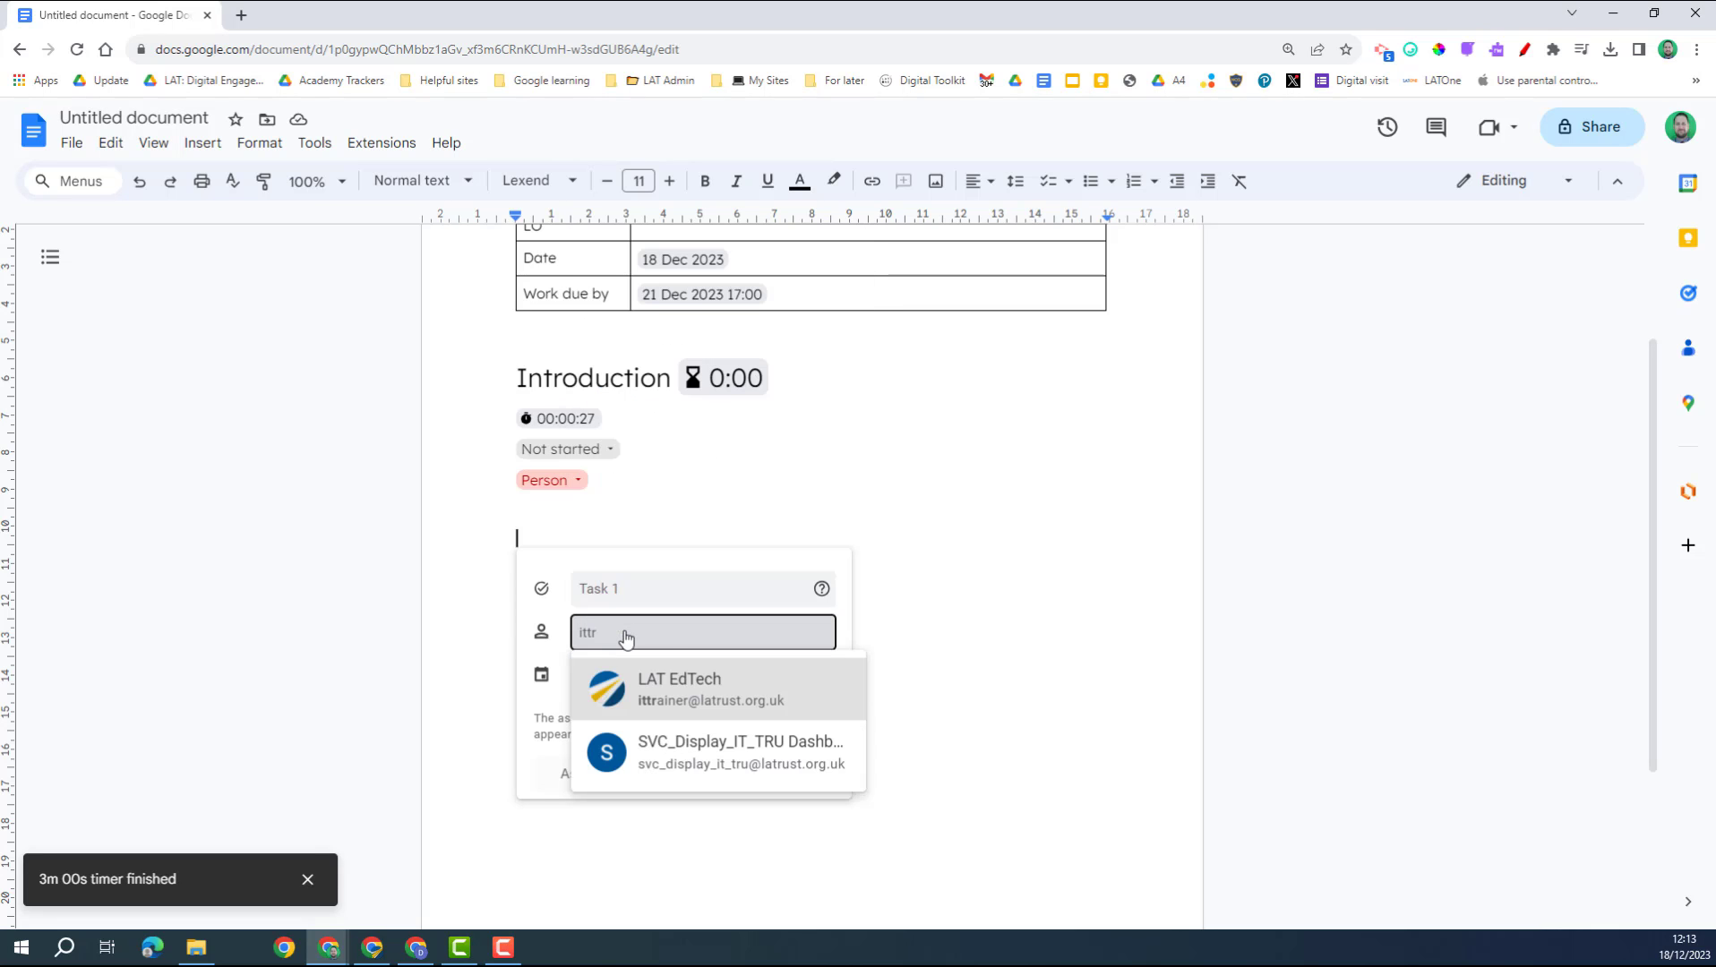
{"action": "left_click", "coordinate": [691, 685]}
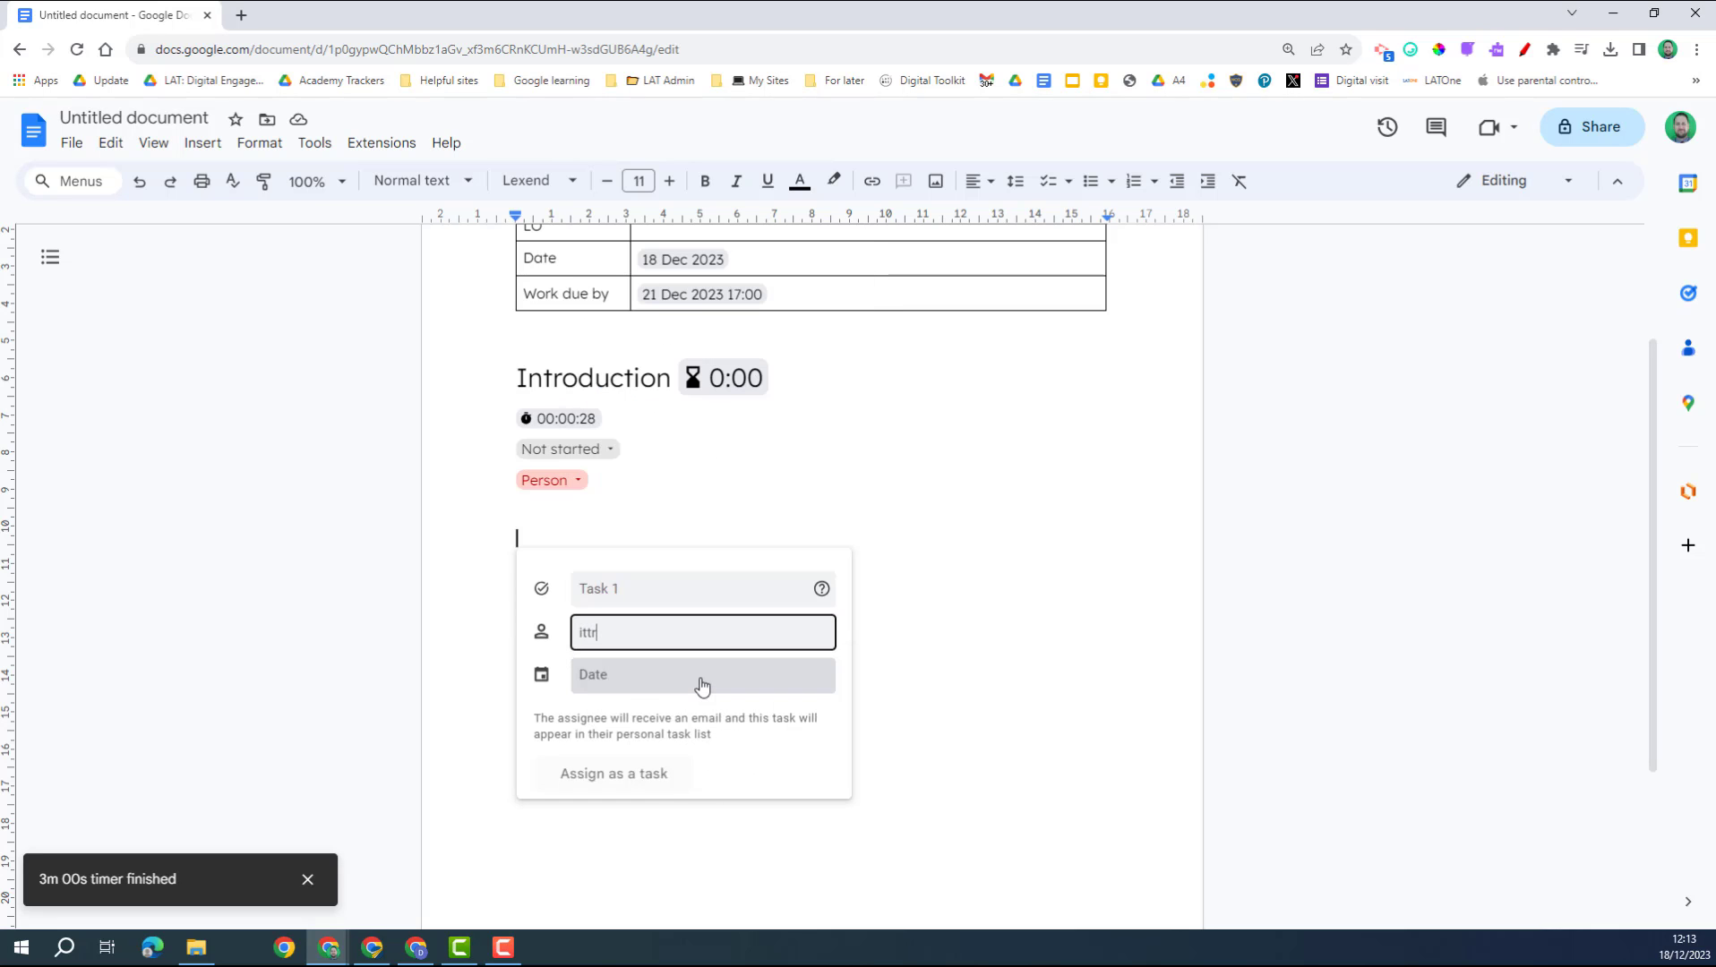
{"action": "left_click", "coordinate": [649, 684]}
{"action": "left_click", "coordinate": [661, 819]}
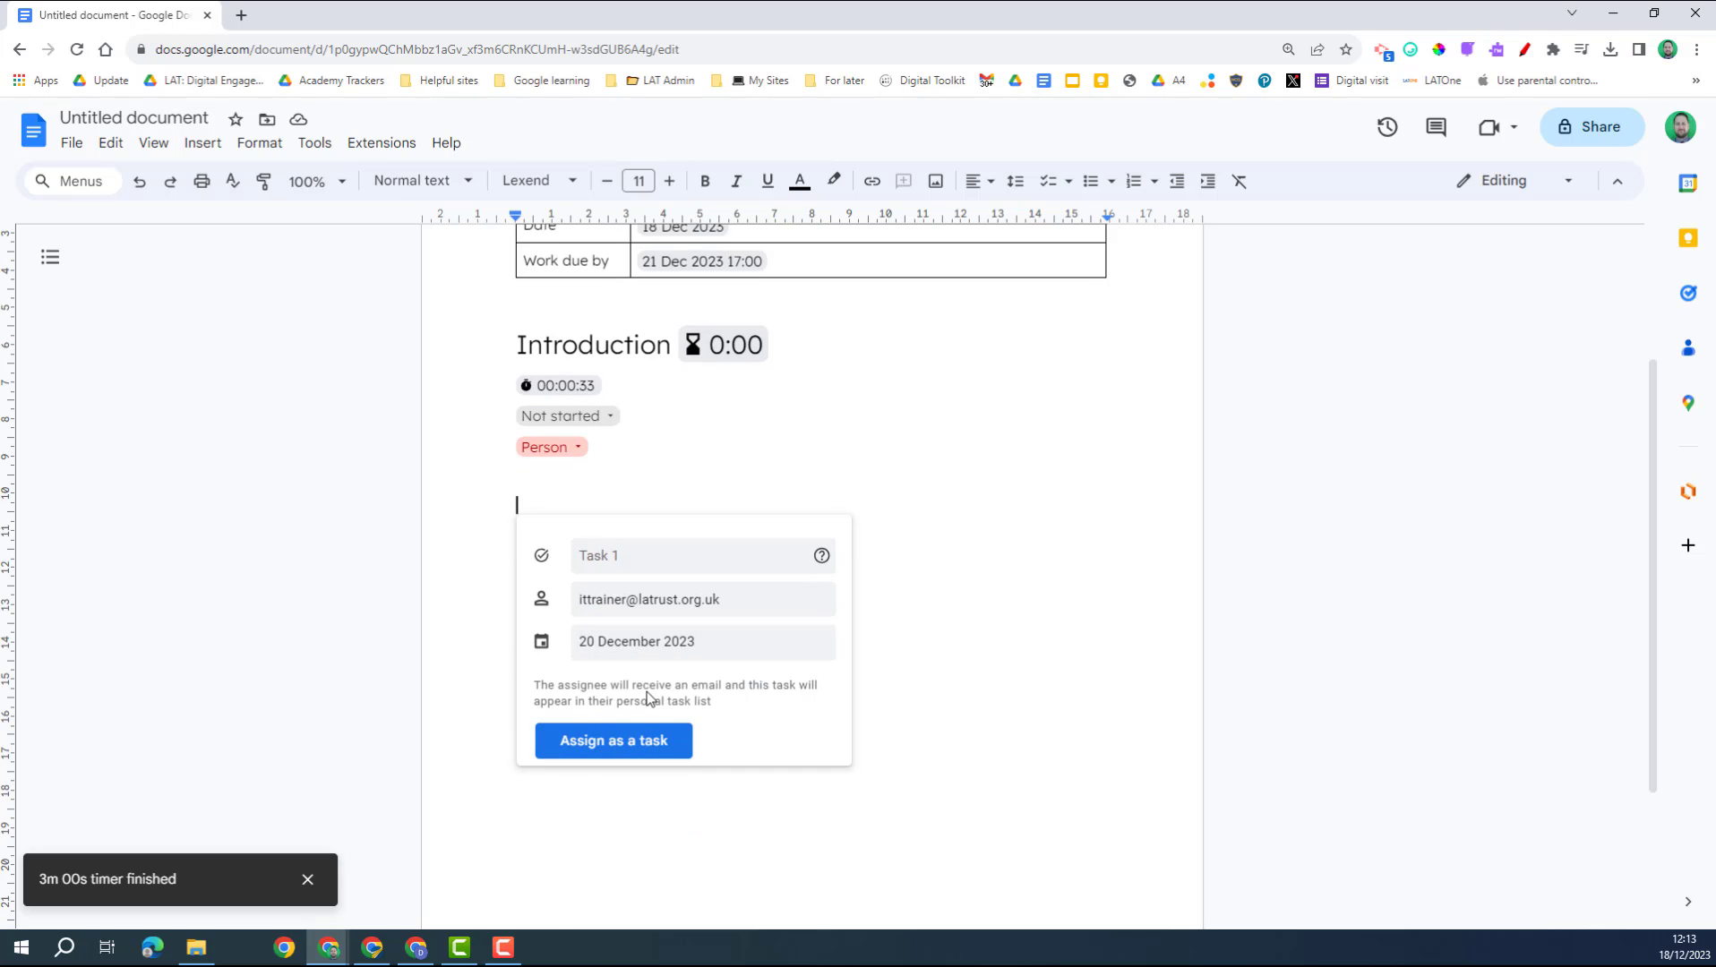
Assign Task 1 and share the document with the assignee as an editor.
{"action": "left_click", "coordinate": [614, 748]}
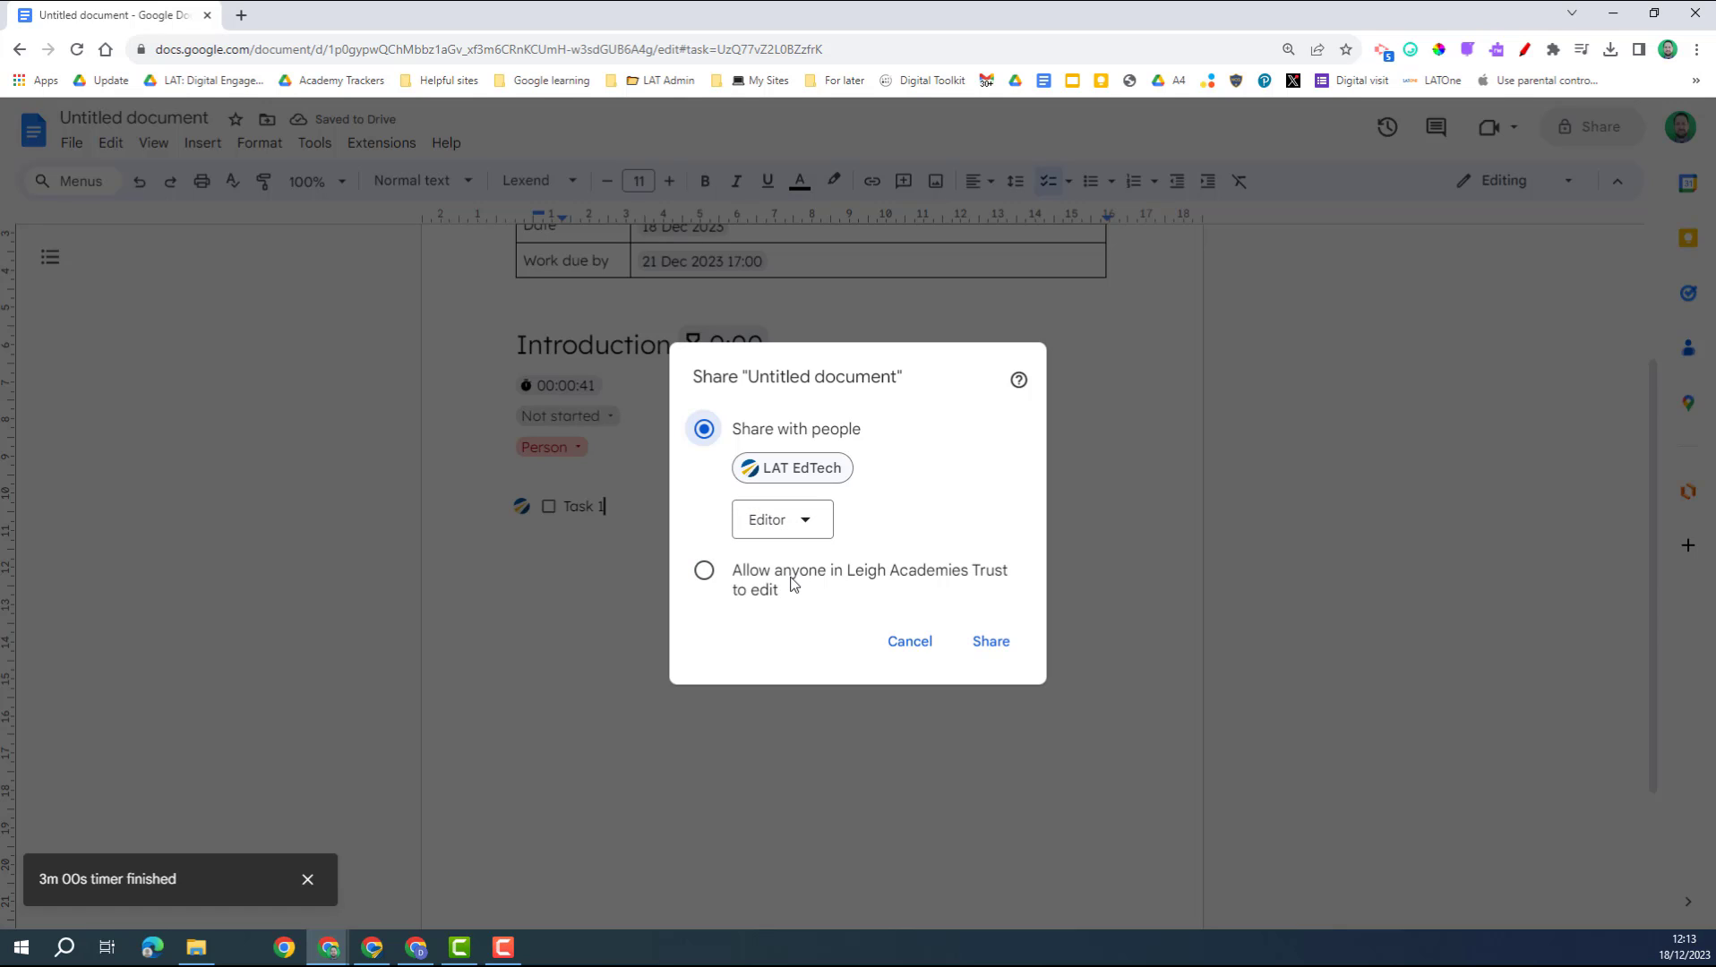
{"action": "left_click", "coordinate": [989, 645]}
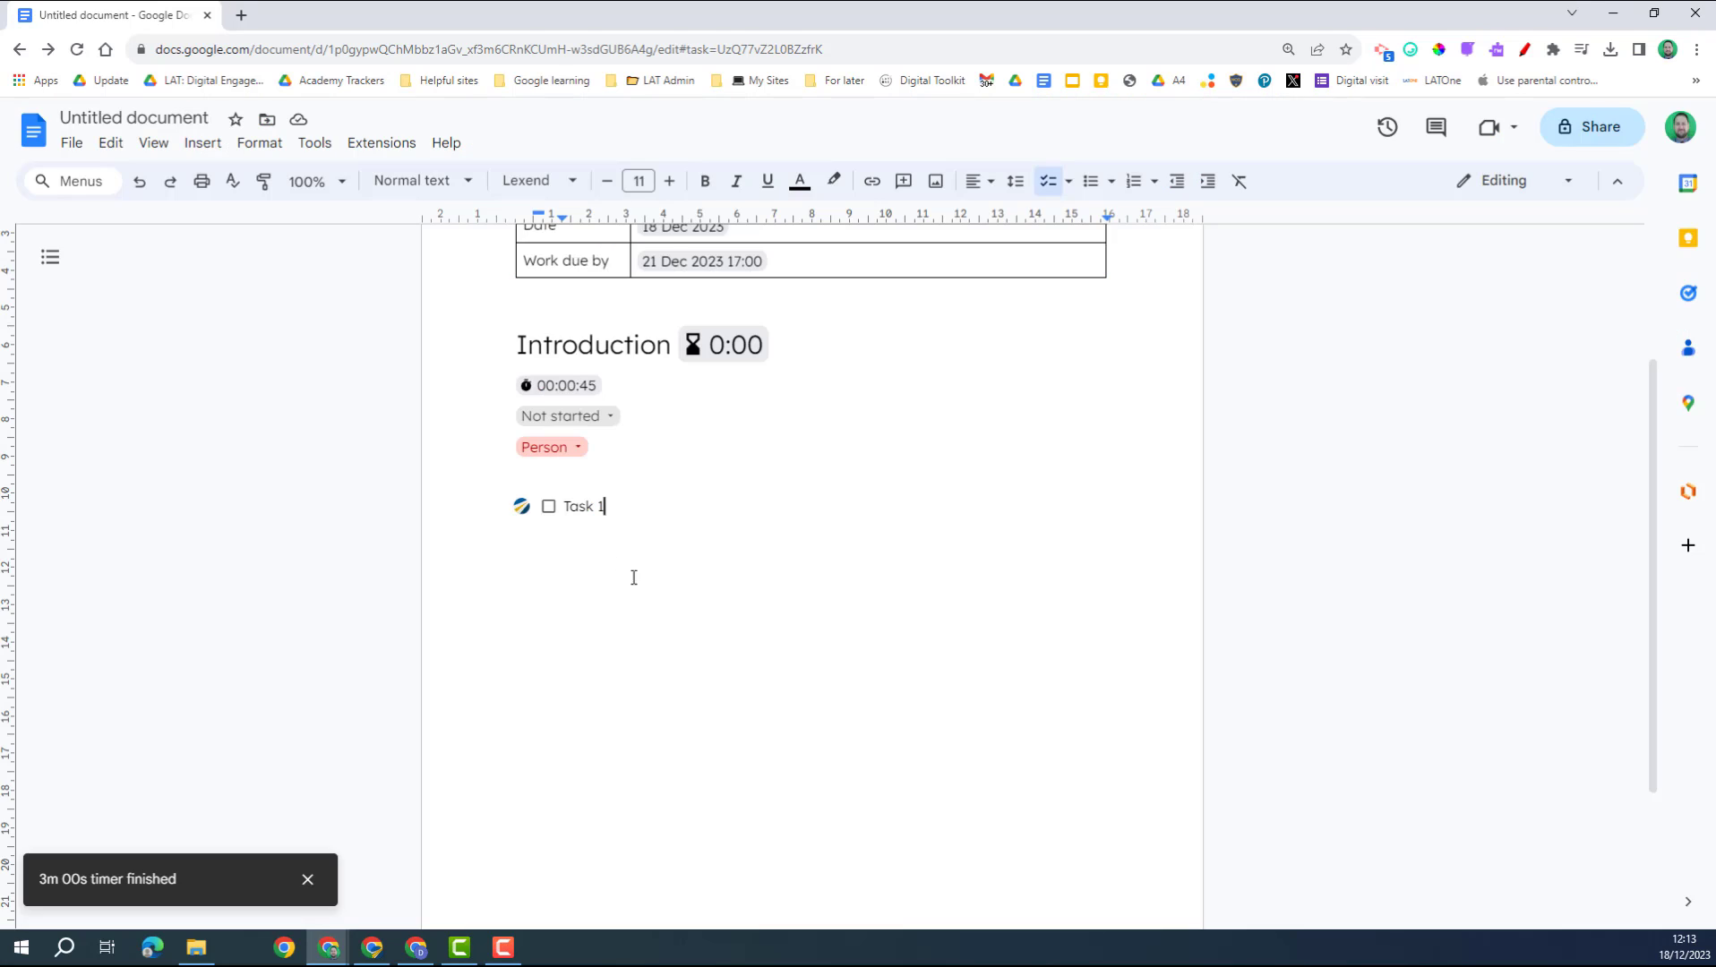
{"action": "mouse_move", "coordinate": [522, 517]}
Move from Gmail to the Google Drive 'Shared with me' file list.
{"action": "left_click", "coordinate": [372, 947]}
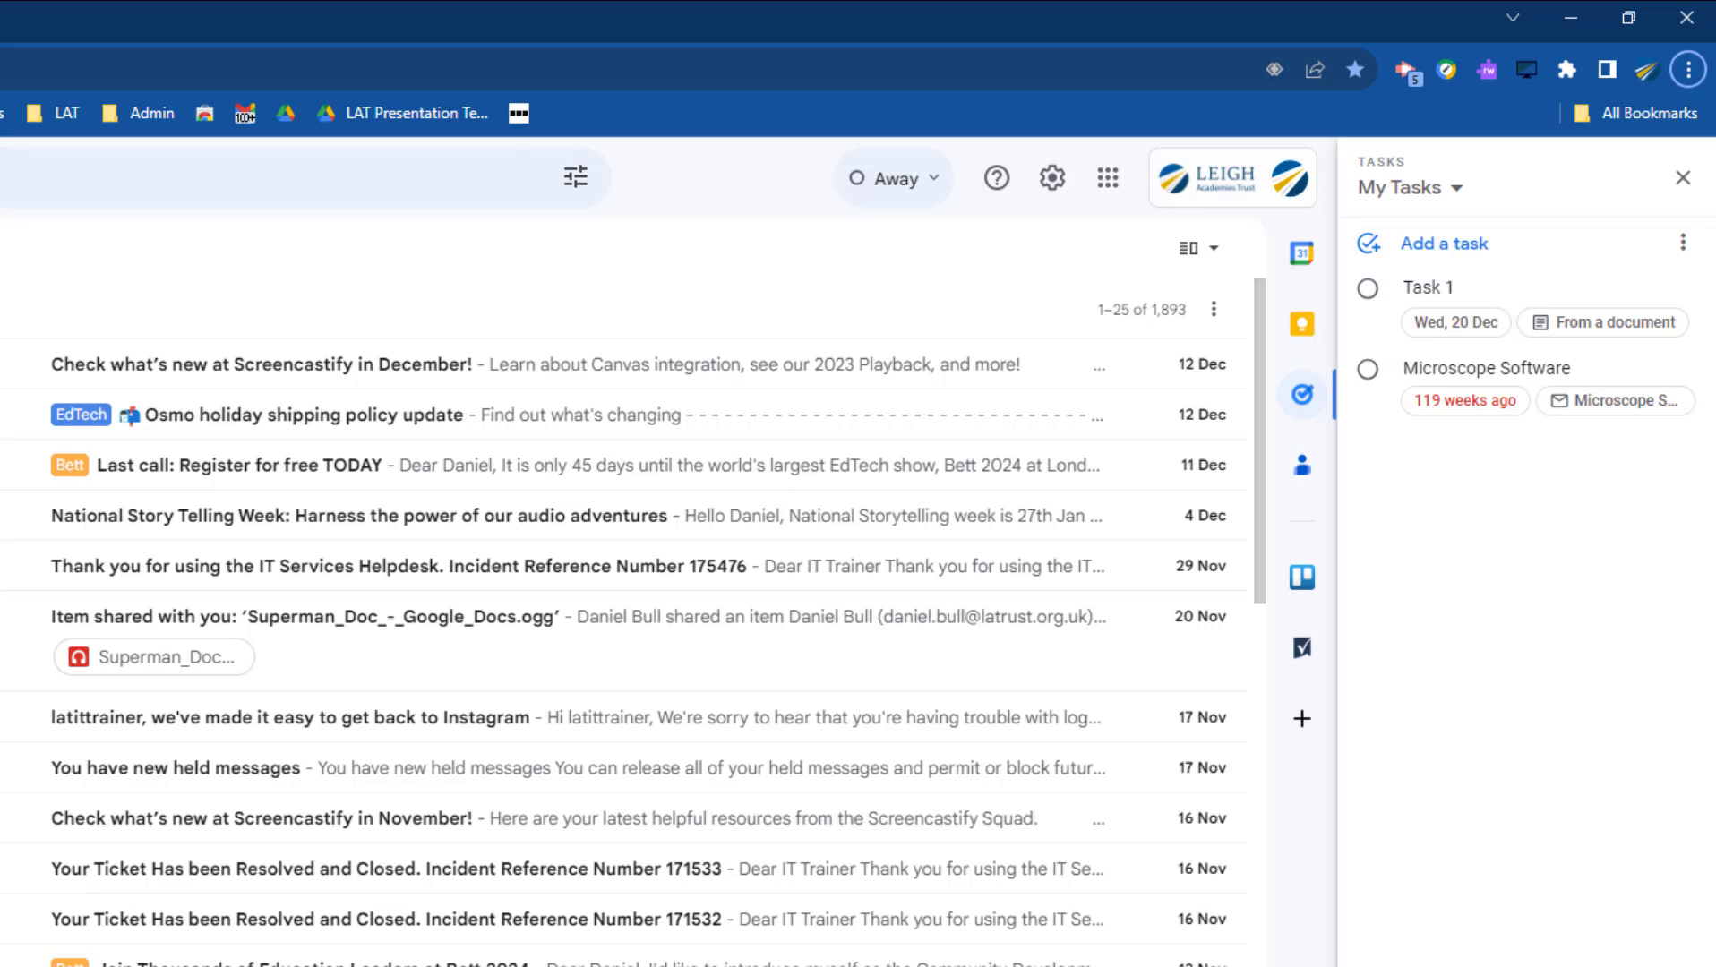
{"action": "key", "text": "ctrl+Tab"}
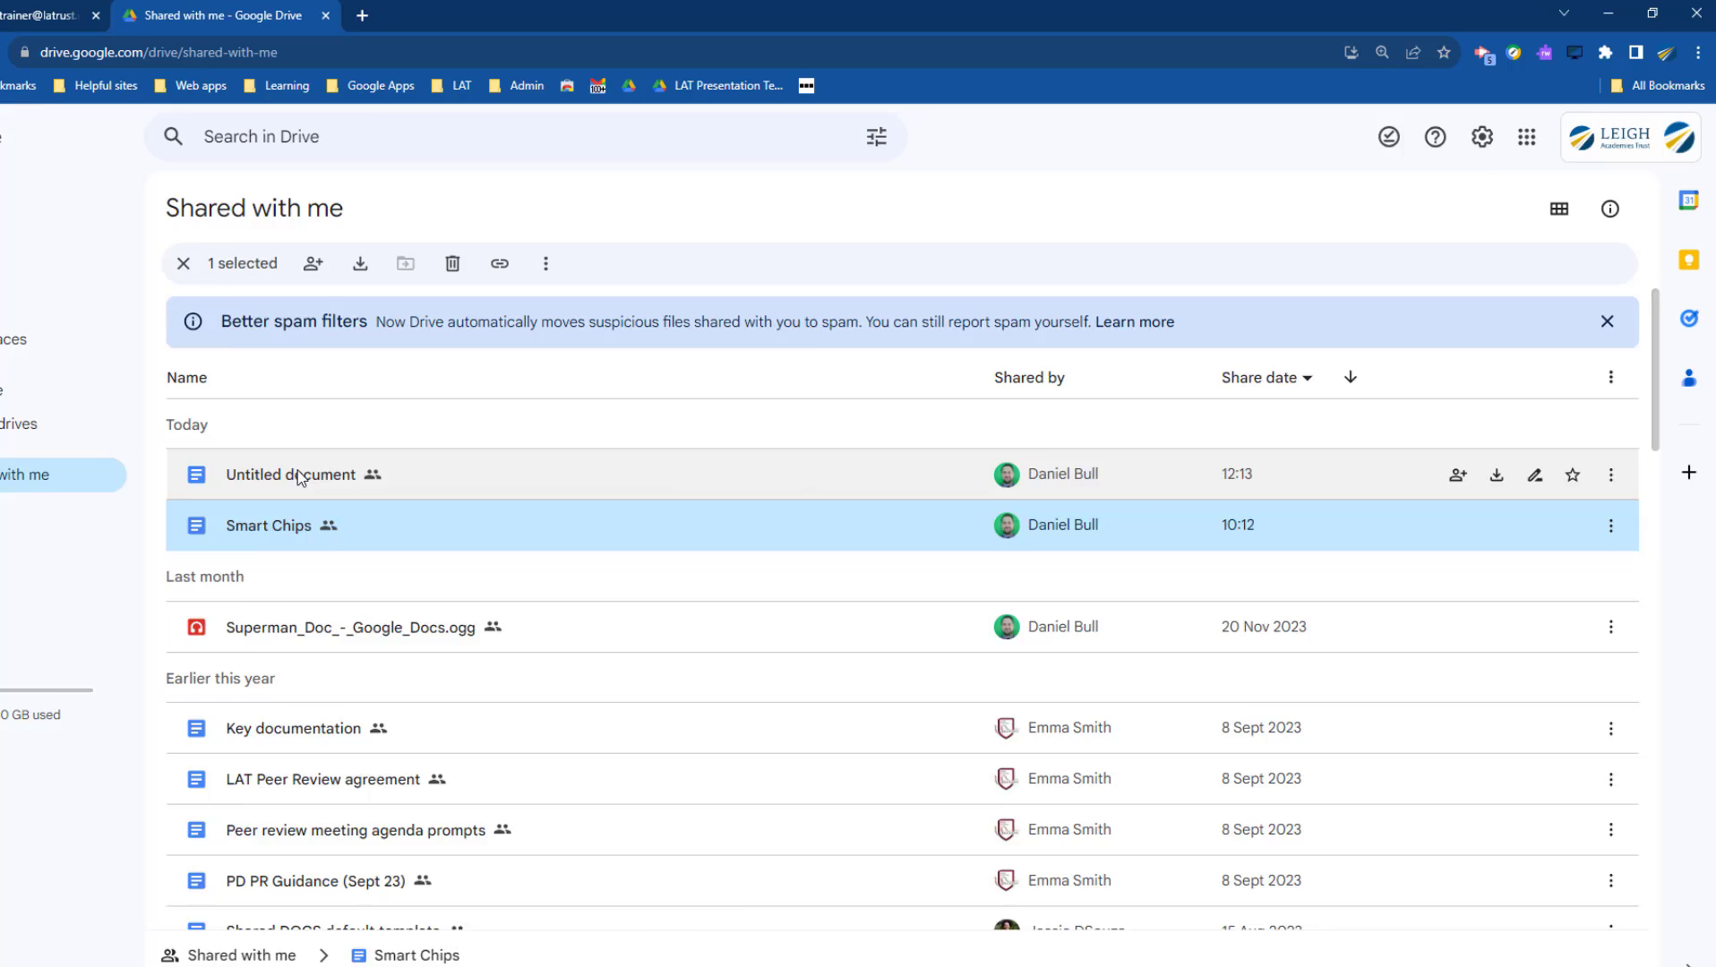
Open the shared lesson document, tick off Task 1, then check Gmail's task list.
{"action": "double_click", "coordinate": [396, 438]}
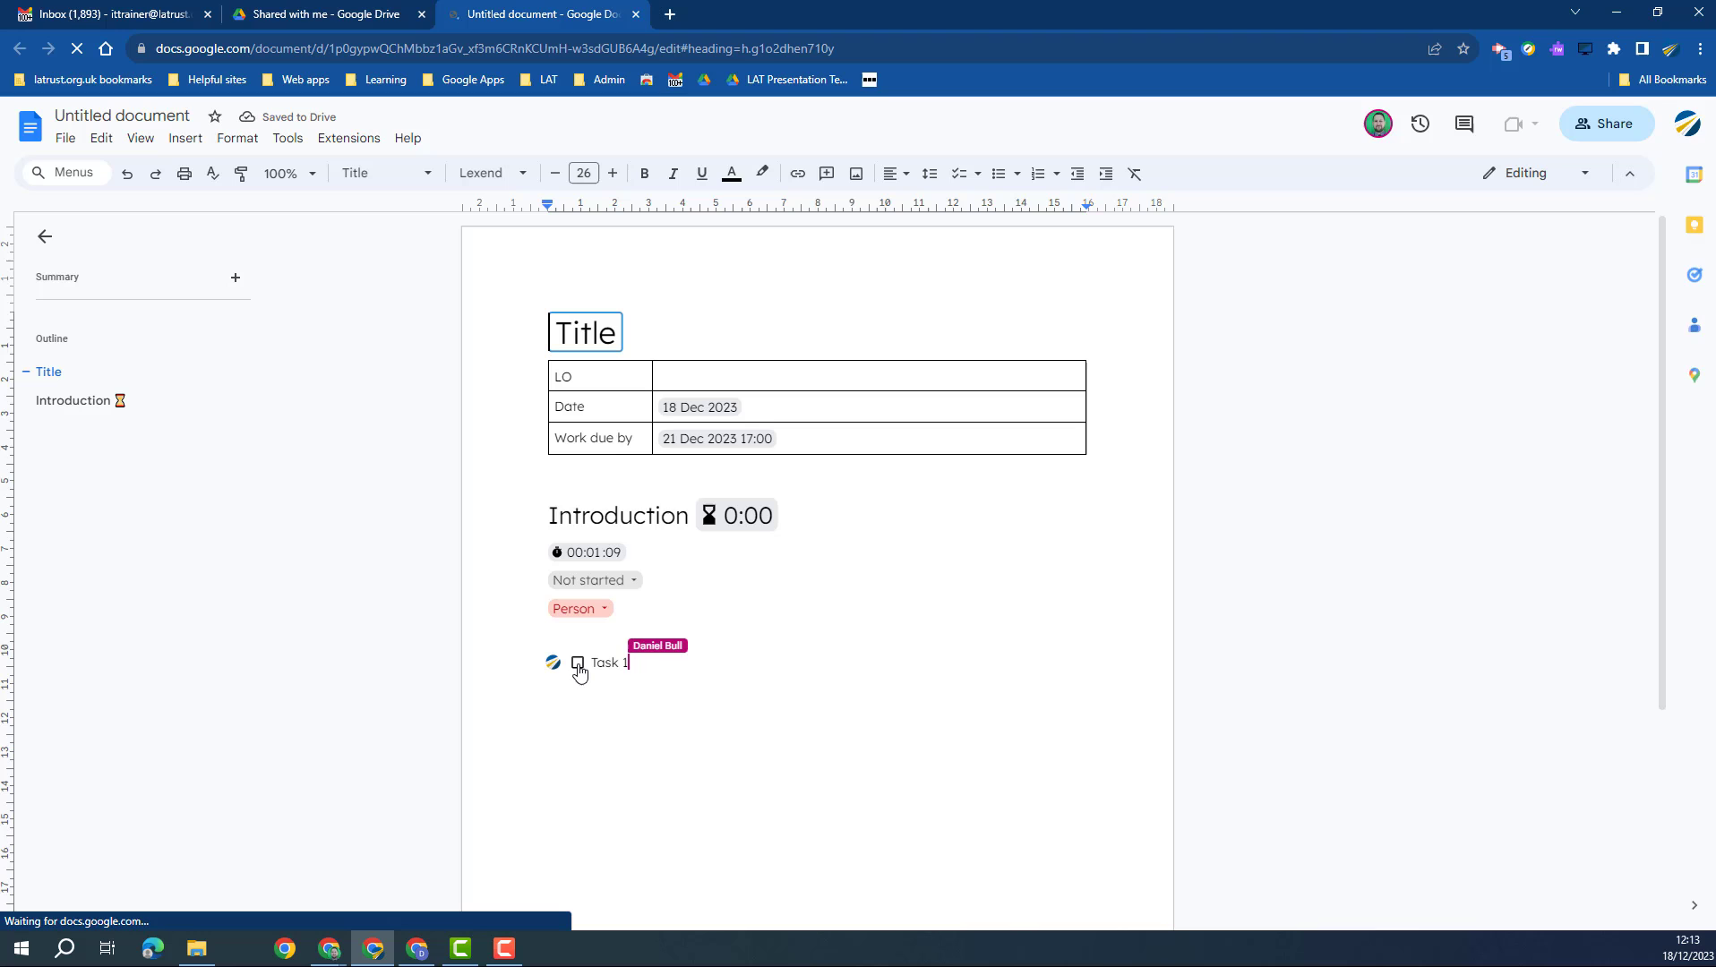
{"action": "left_click", "coordinate": [578, 664]}
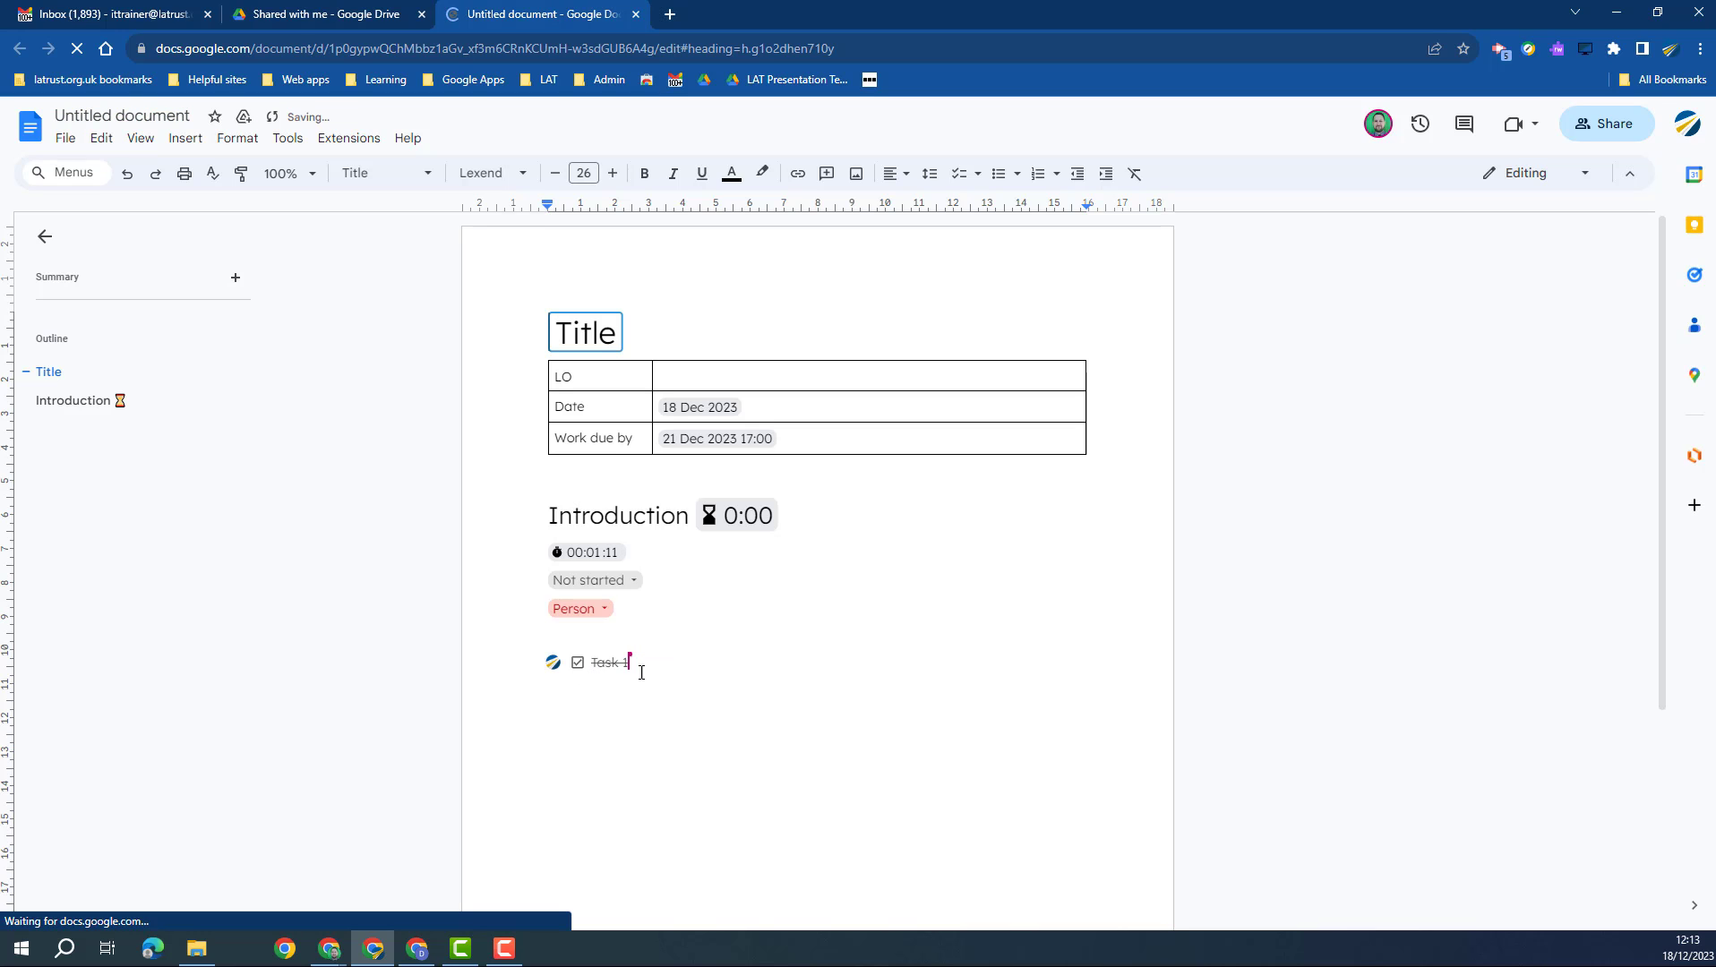
{"action": "left_click", "coordinate": [115, 14]}
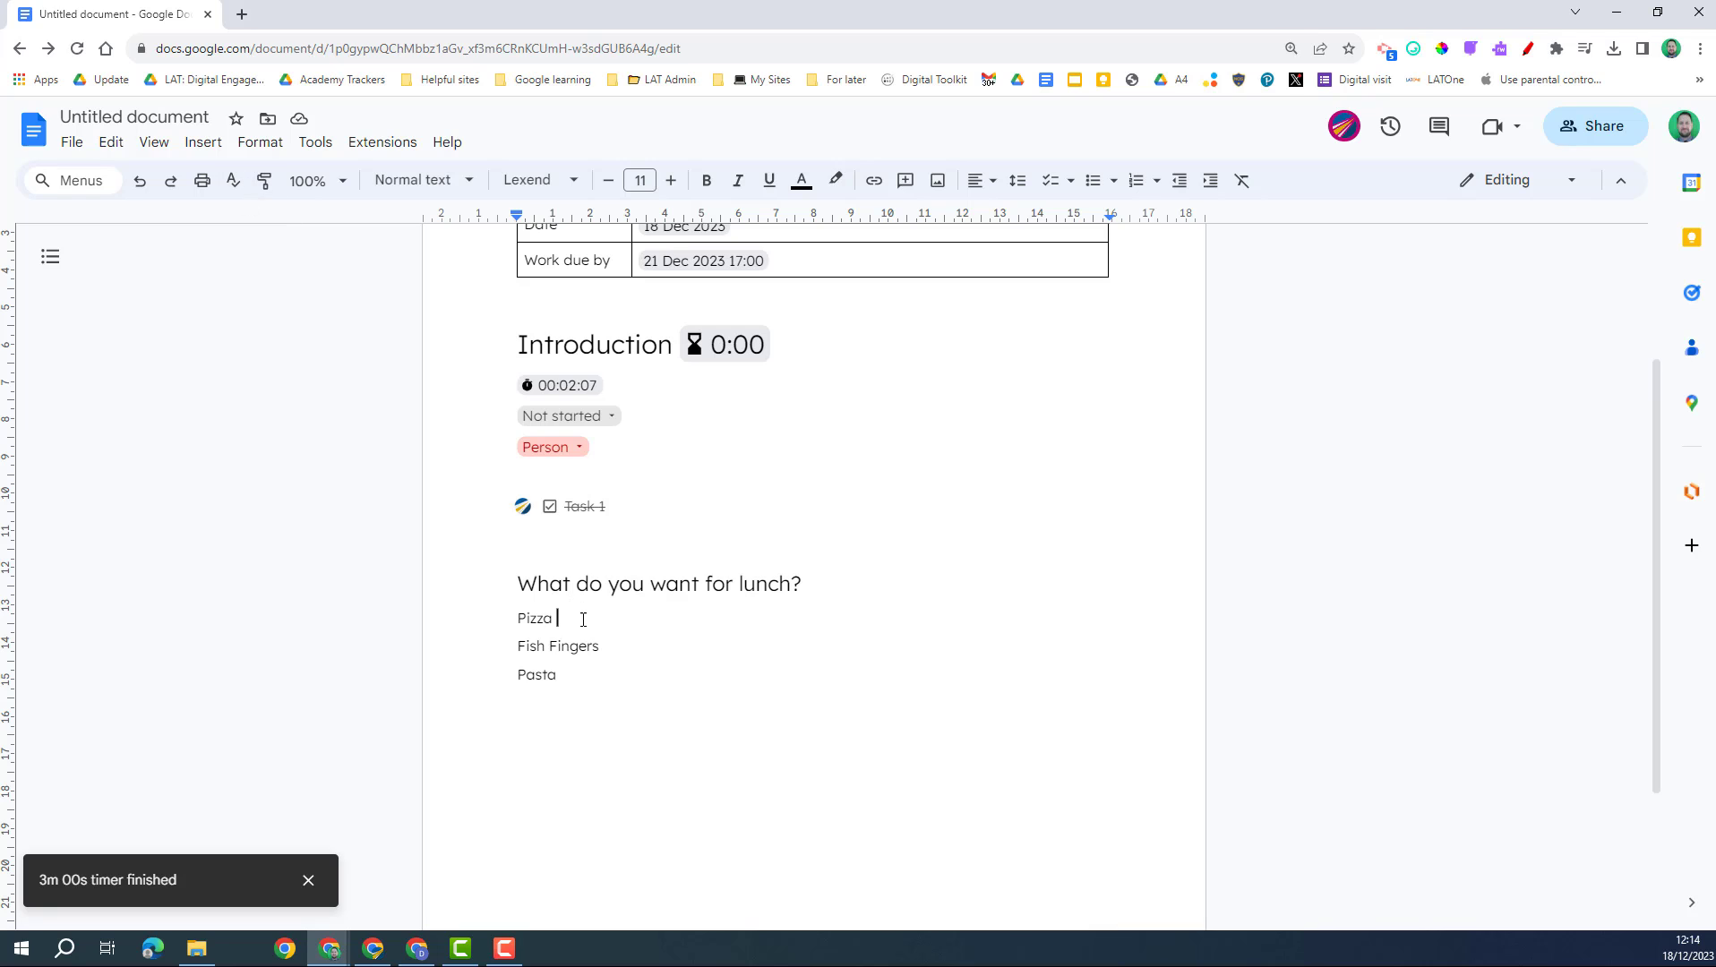
Add a custom voting chip with the green ✅ tick emoji after Pizza.
{"action": "type", "text": "@"}
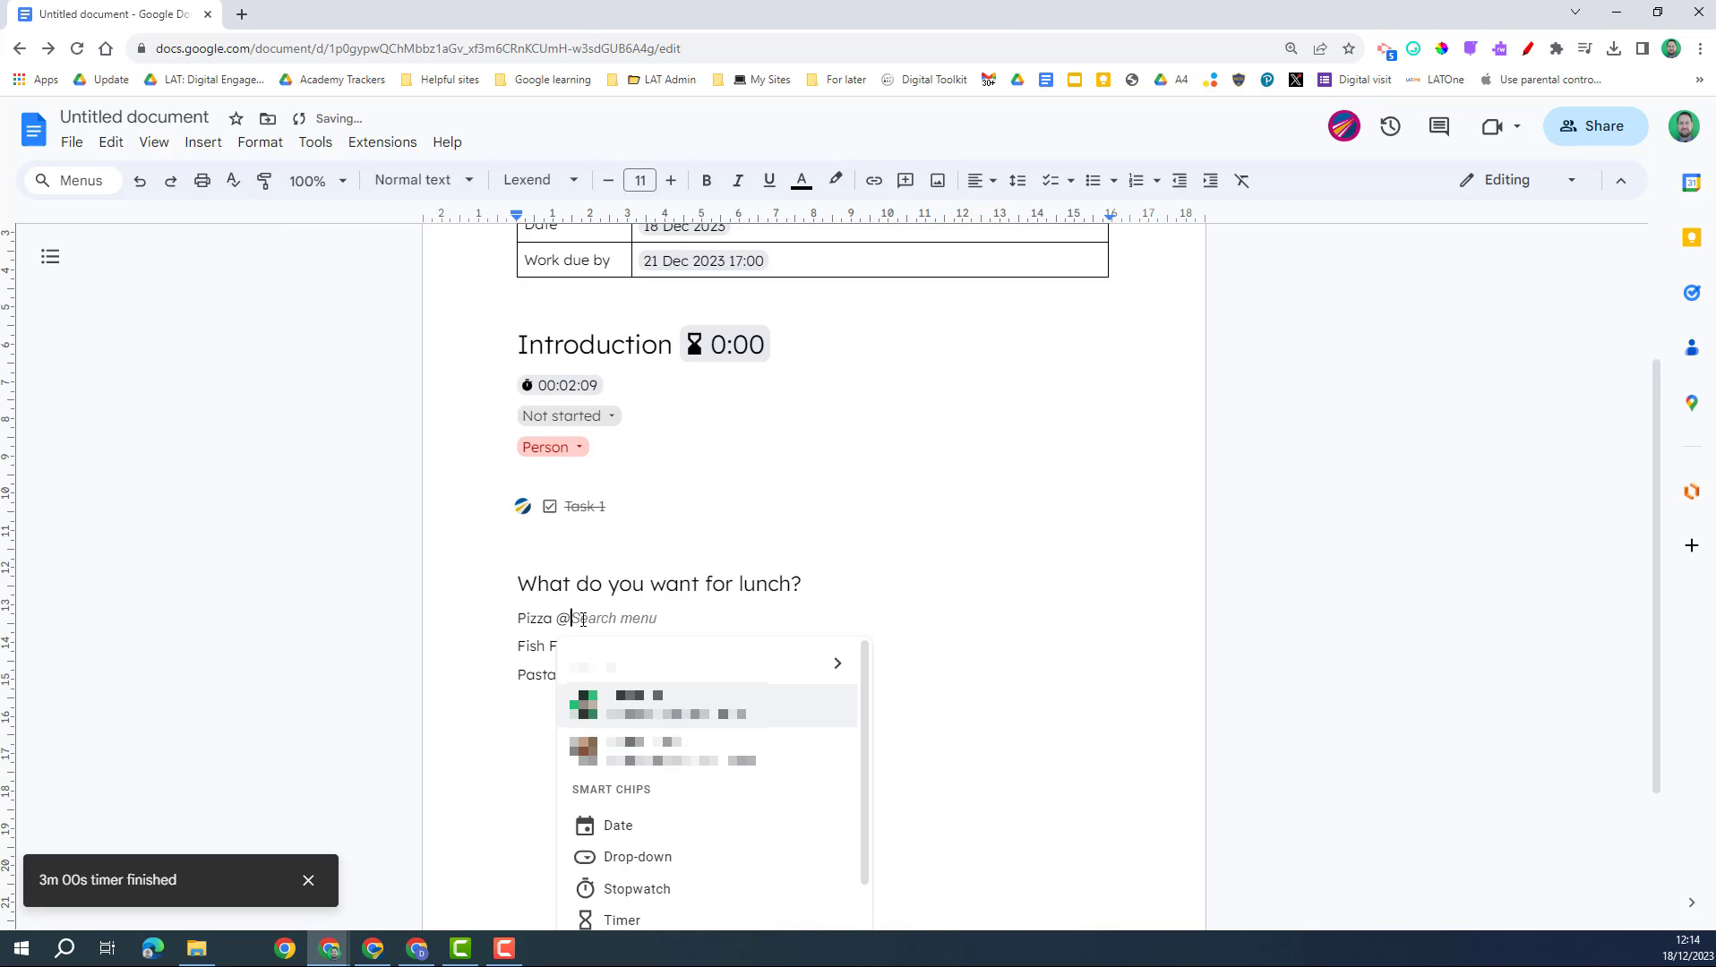
{"action": "scroll", "coordinate": [685, 811], "scroll_direction": "down", "scroll_amount": 3}
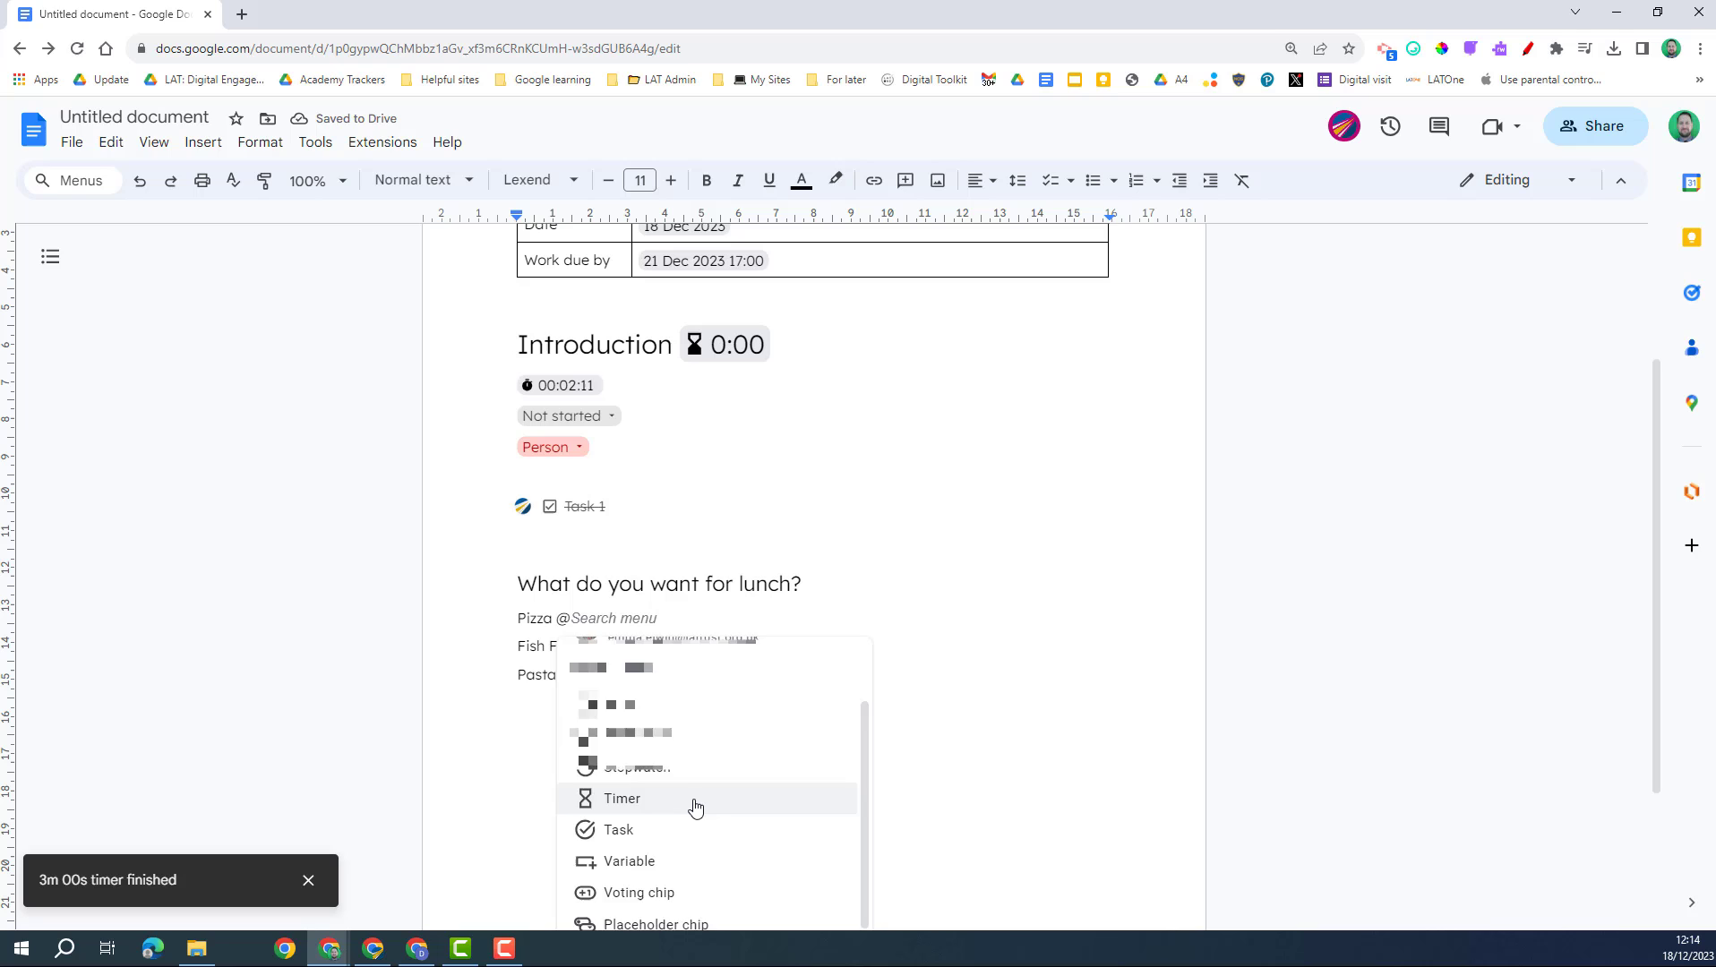
{"action": "left_click", "coordinate": [686, 811]}
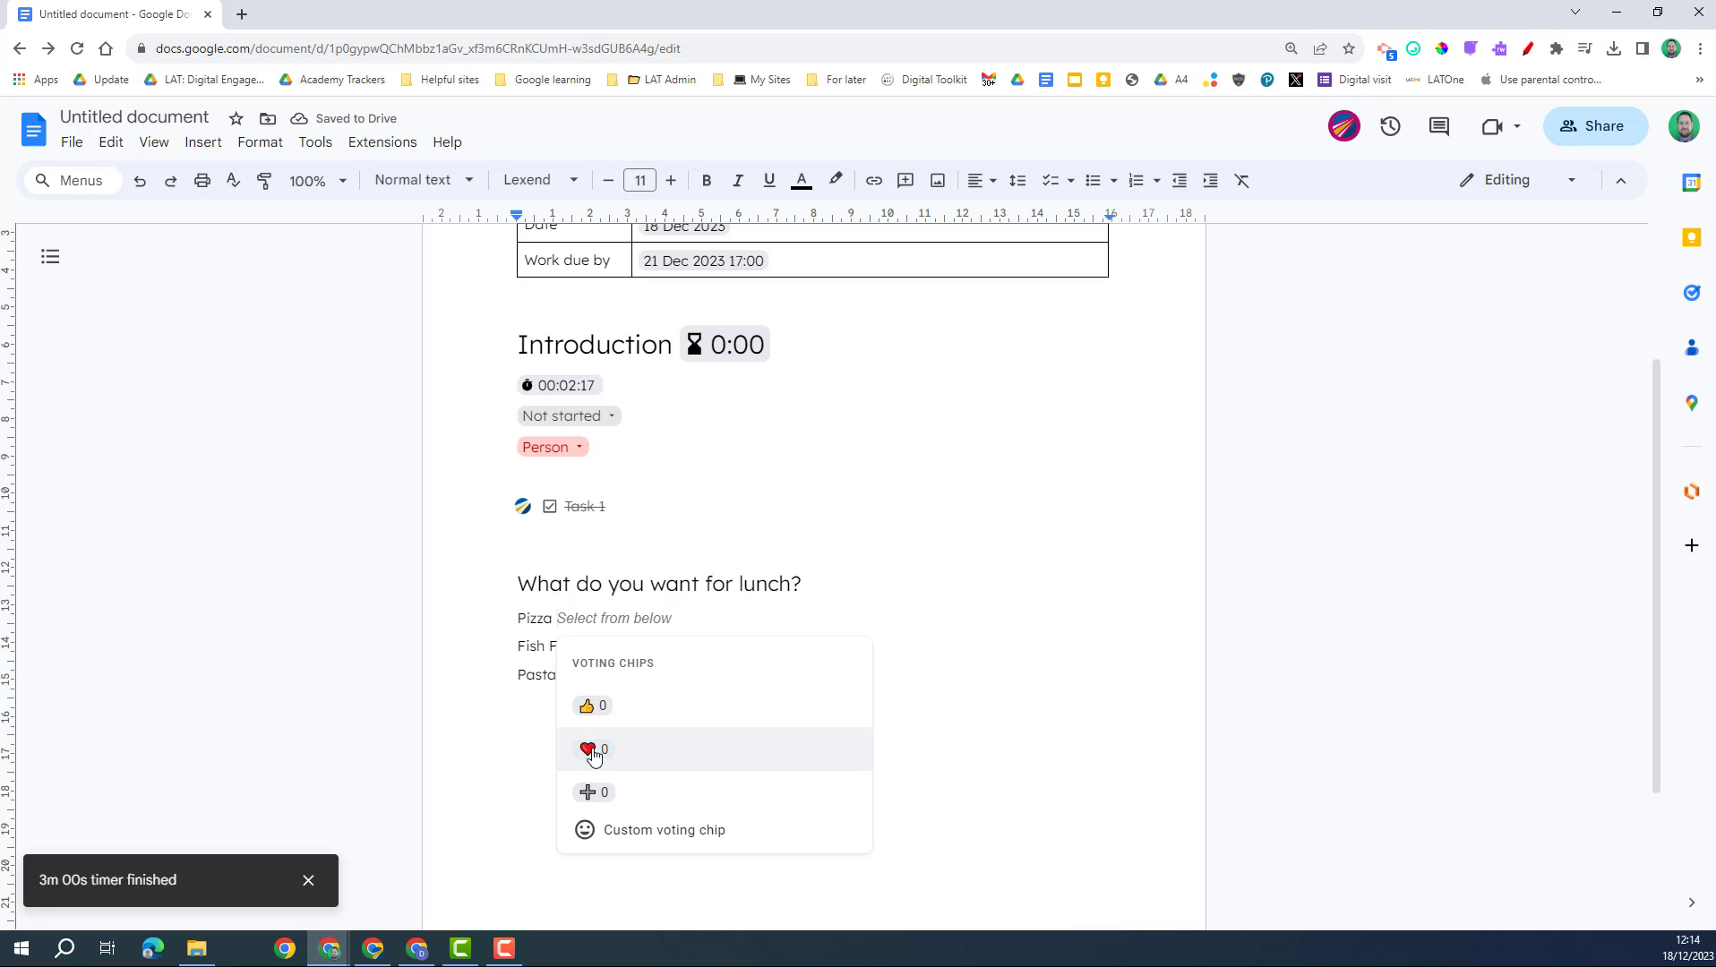
{"action": "left_click", "coordinate": [649, 837]}
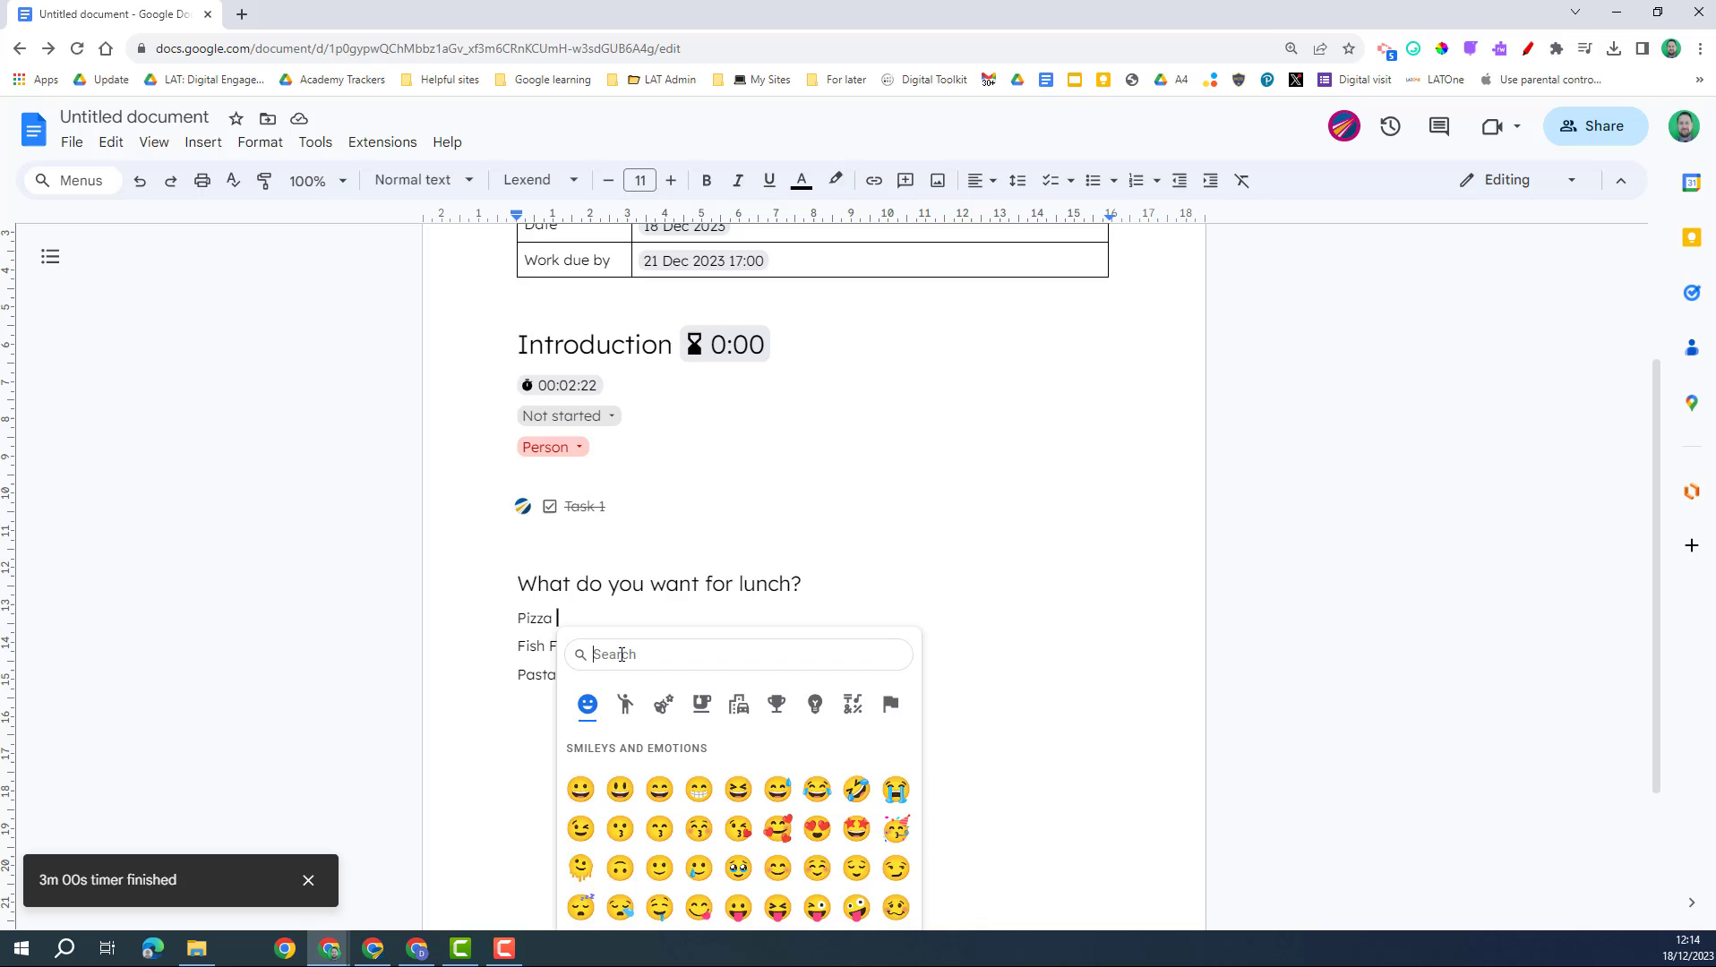
{"action": "type", "text": "tick"}
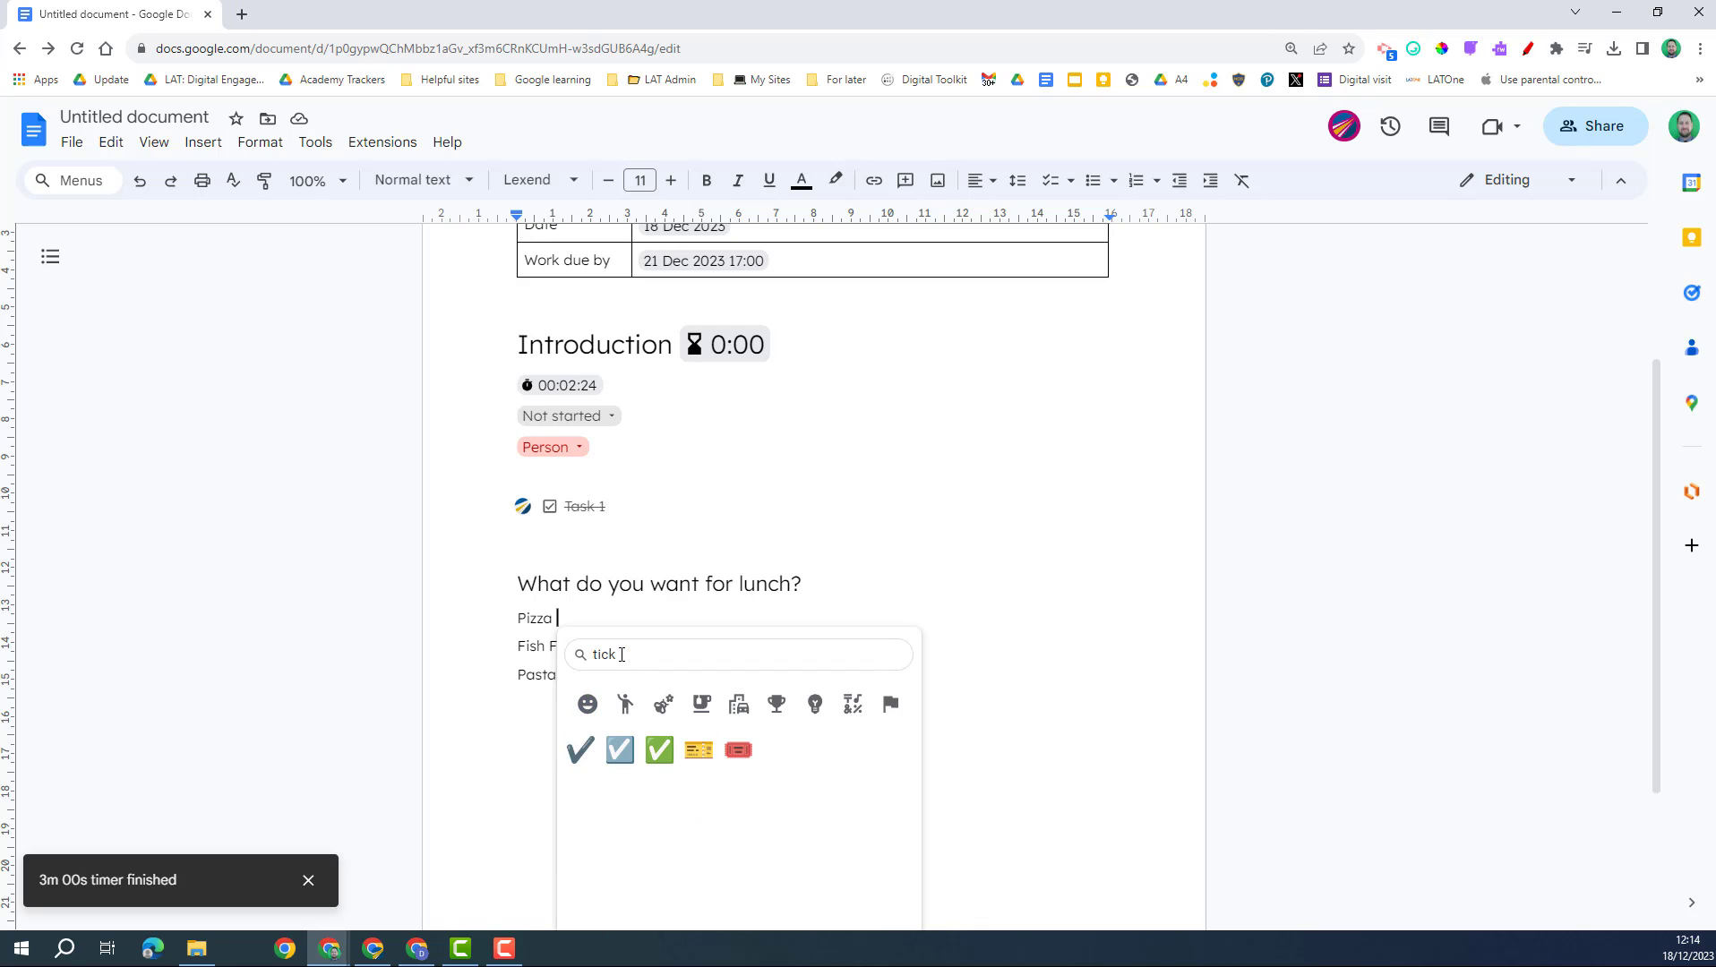
{"action": "left_click", "coordinate": [661, 755]}
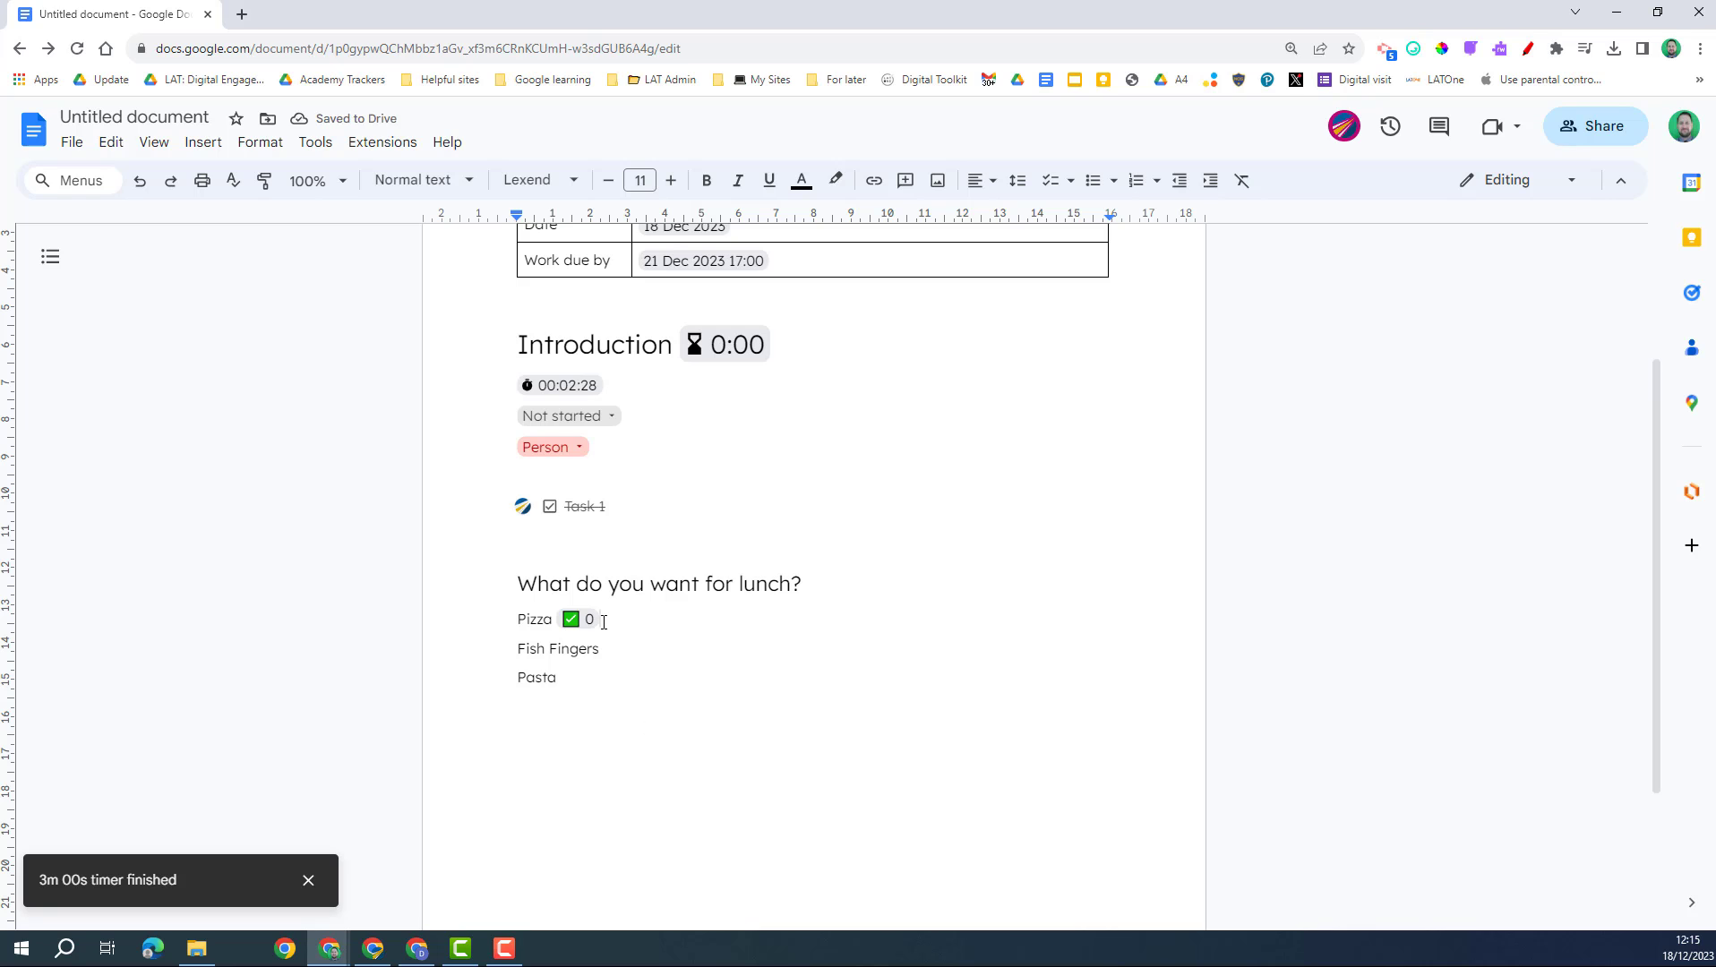
Cast two tick votes for Pizza.
{"action": "left_click", "coordinate": [572, 620]}
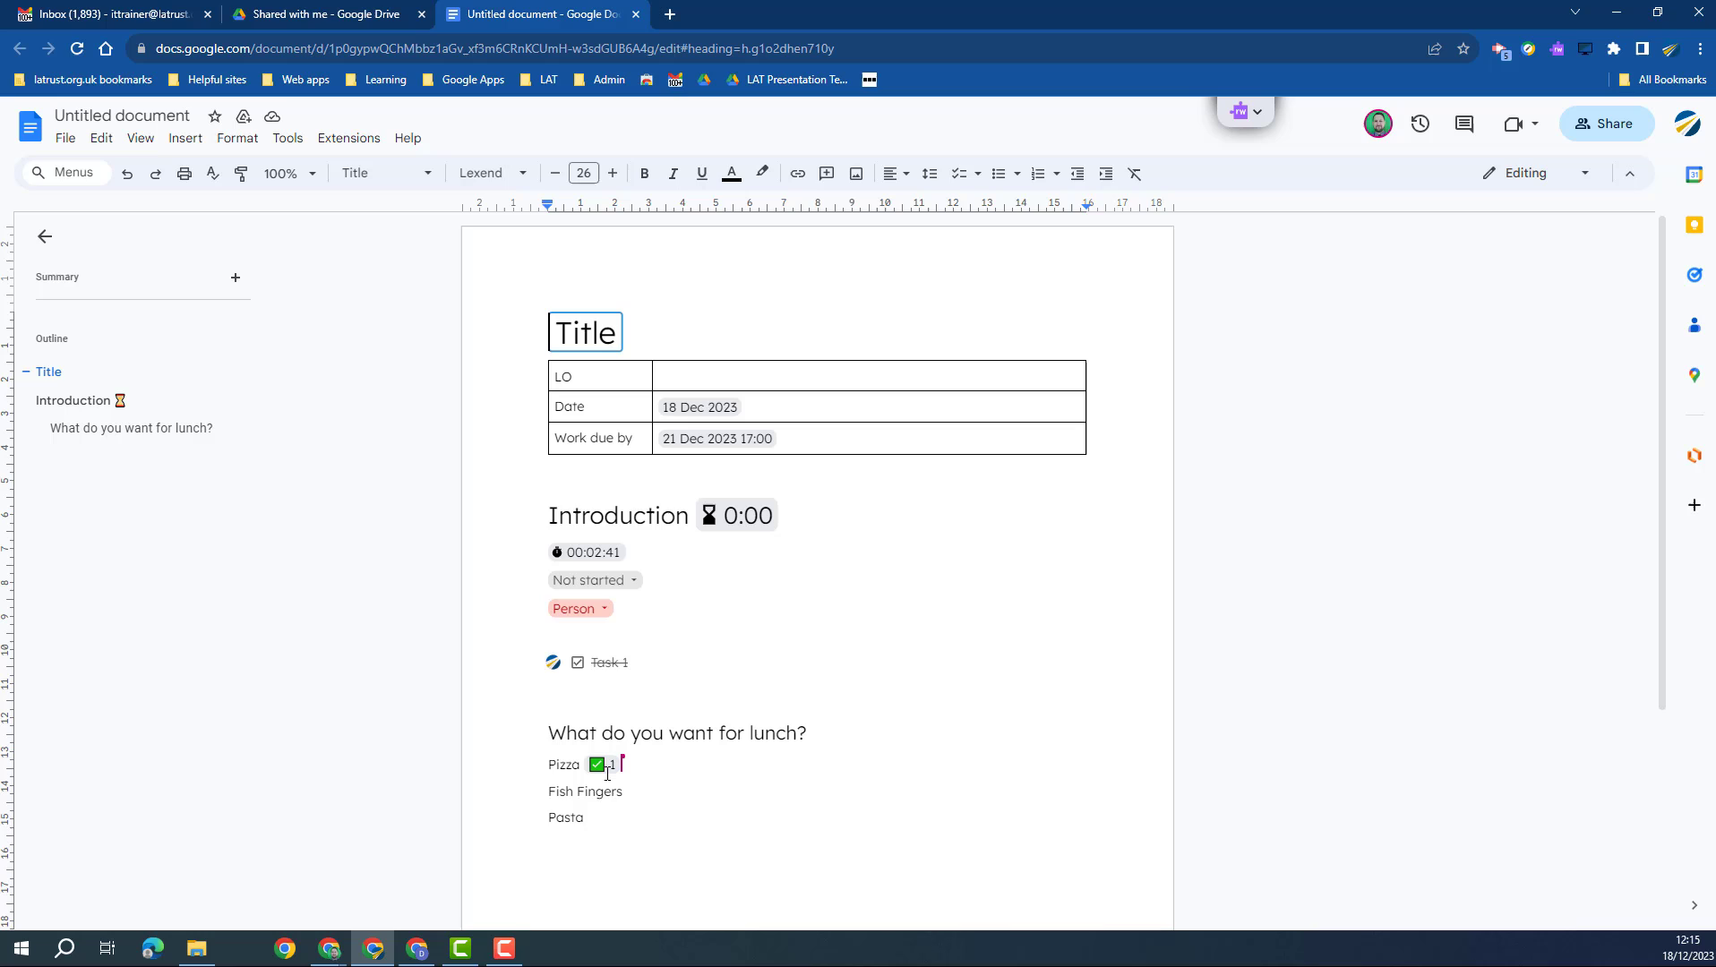
{"action": "left_click", "coordinate": [597, 767]}
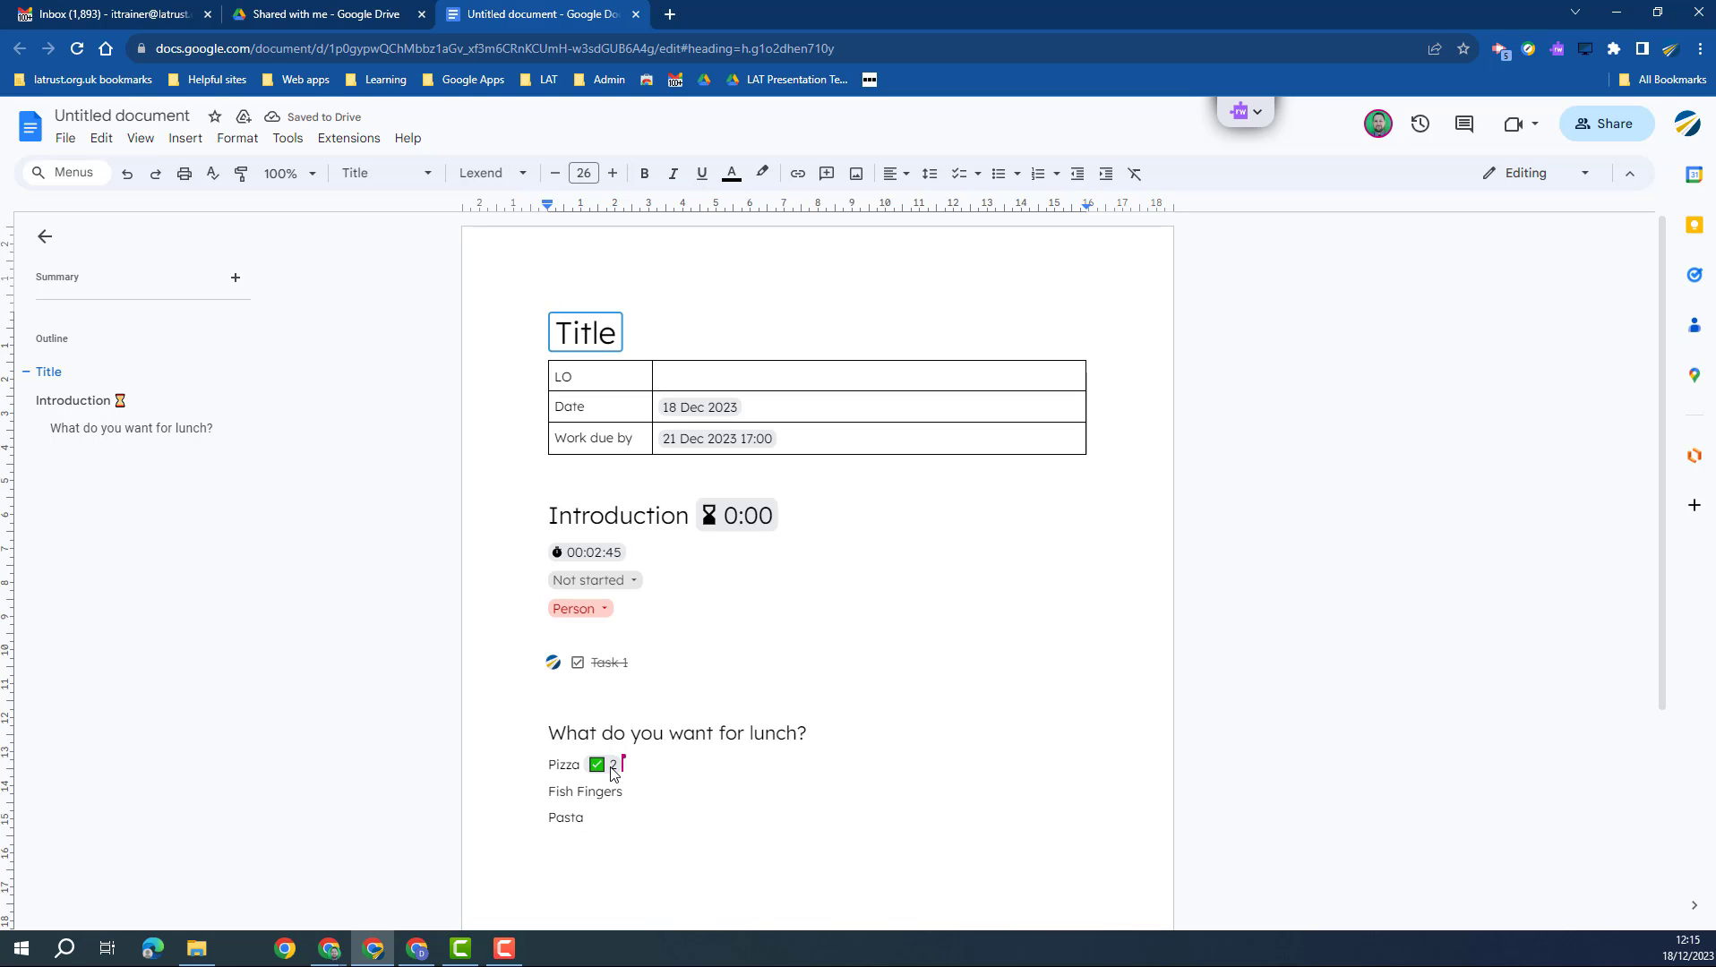
{"action": "mouse_move", "coordinate": [616, 774]}
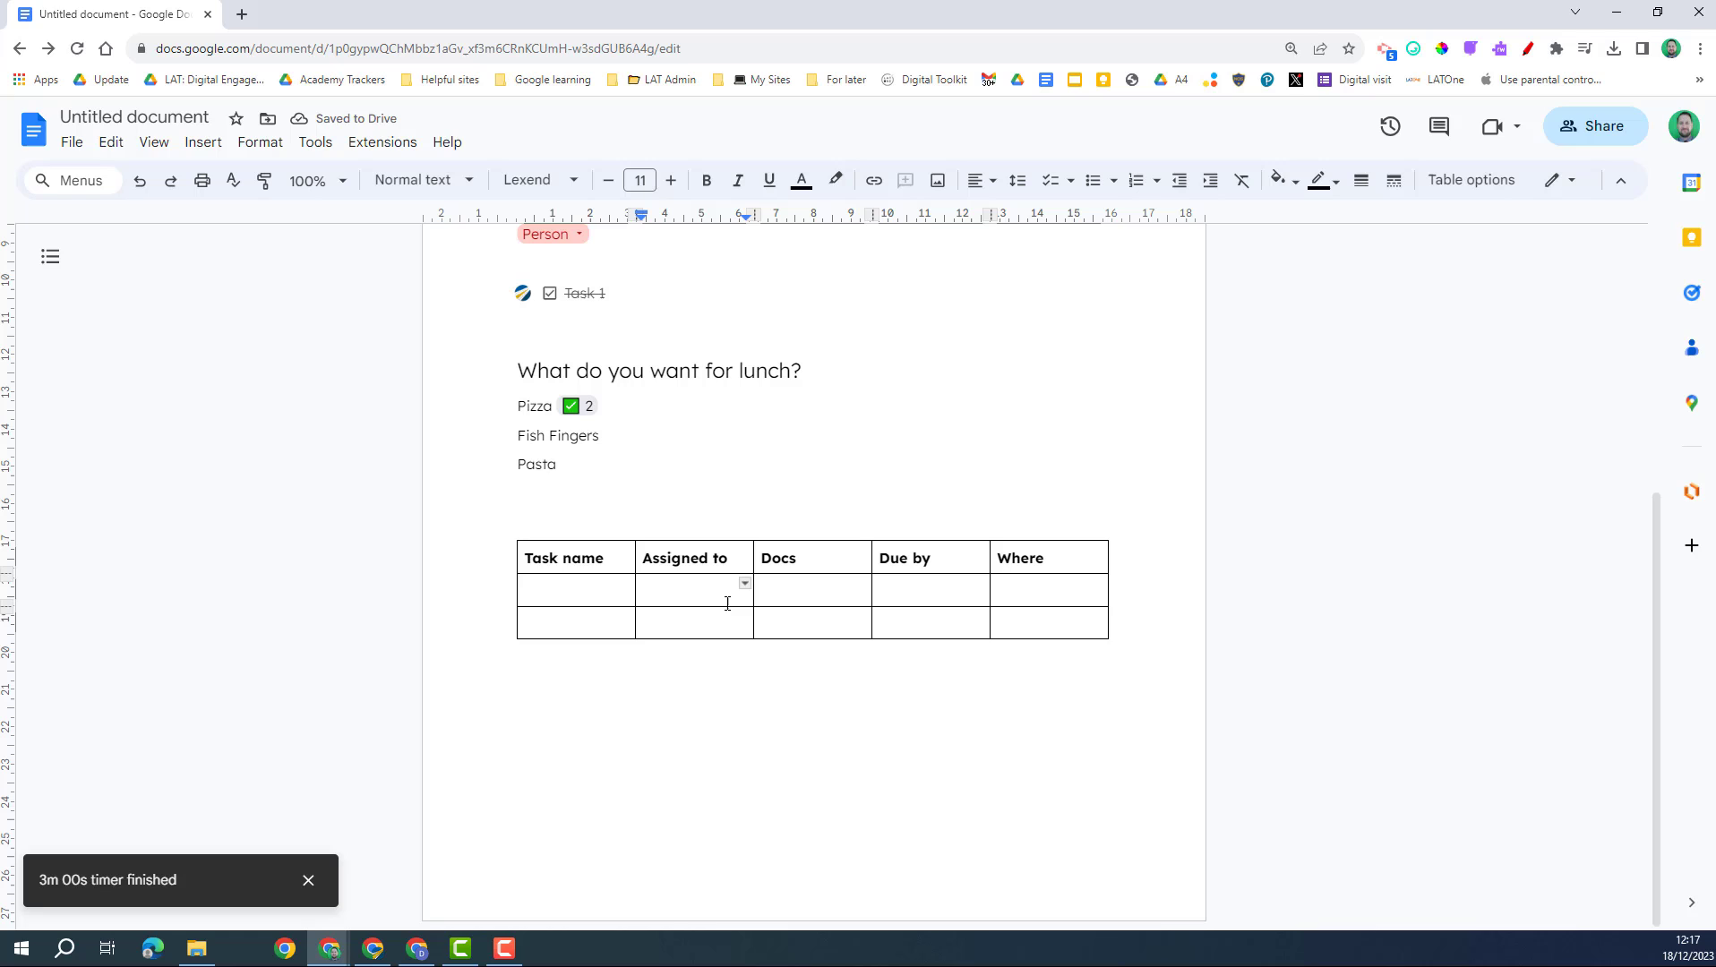
Insert a Person placeholder chip under Assigned to and a File placeholder under Docs.
{"action": "type", "text": "@"}
{"action": "scroll", "coordinate": [759, 850], "scroll_direction": "down", "scroll_amount": 3}
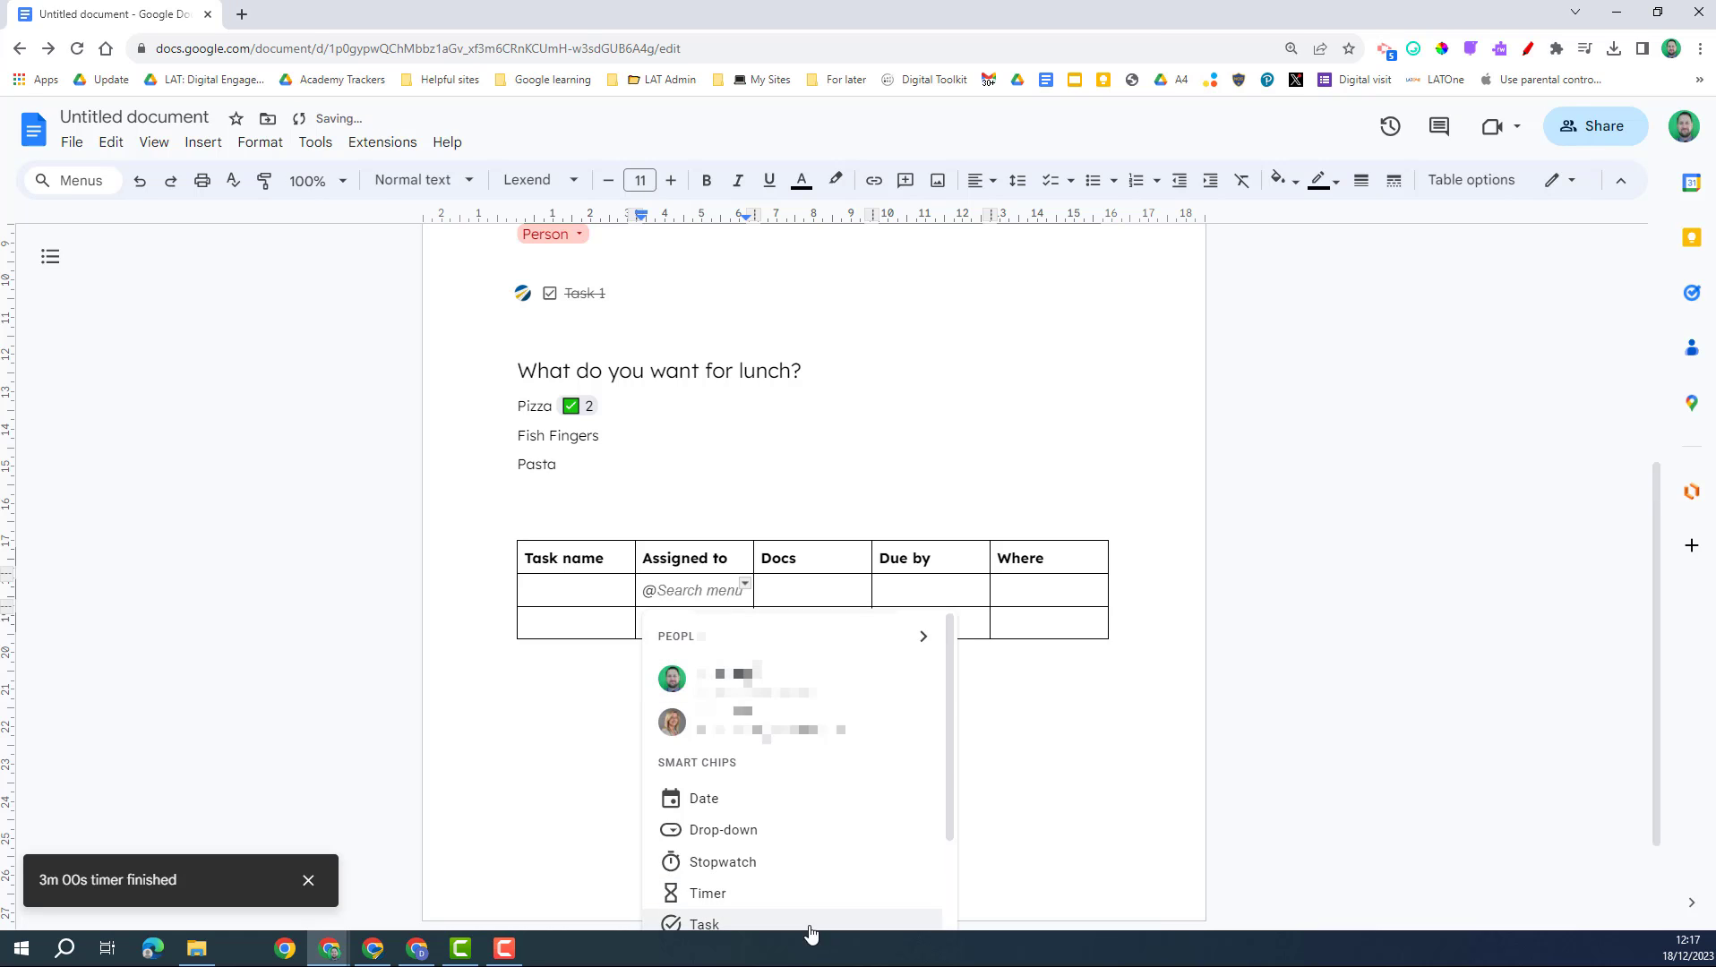
{"action": "scroll", "coordinate": [759, 849], "scroll_direction": "down", "scroll_amount": 1}
{"action": "left_click", "coordinate": [752, 849]}
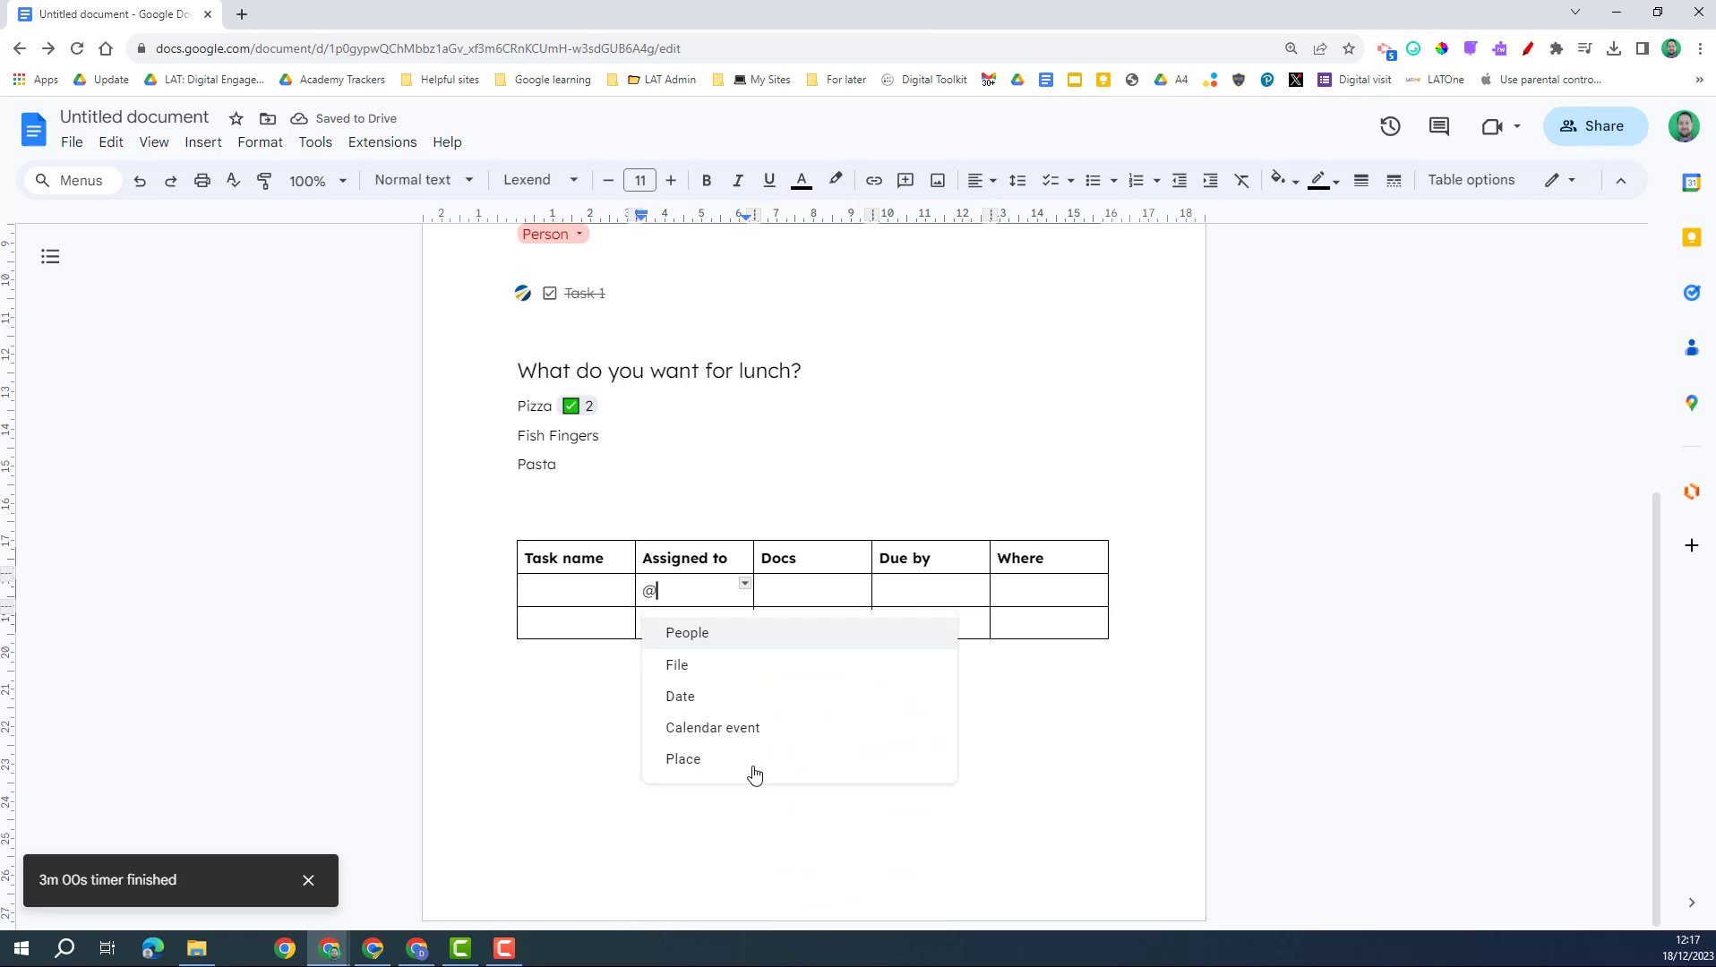
{"action": "left_click", "coordinate": [688, 634]}
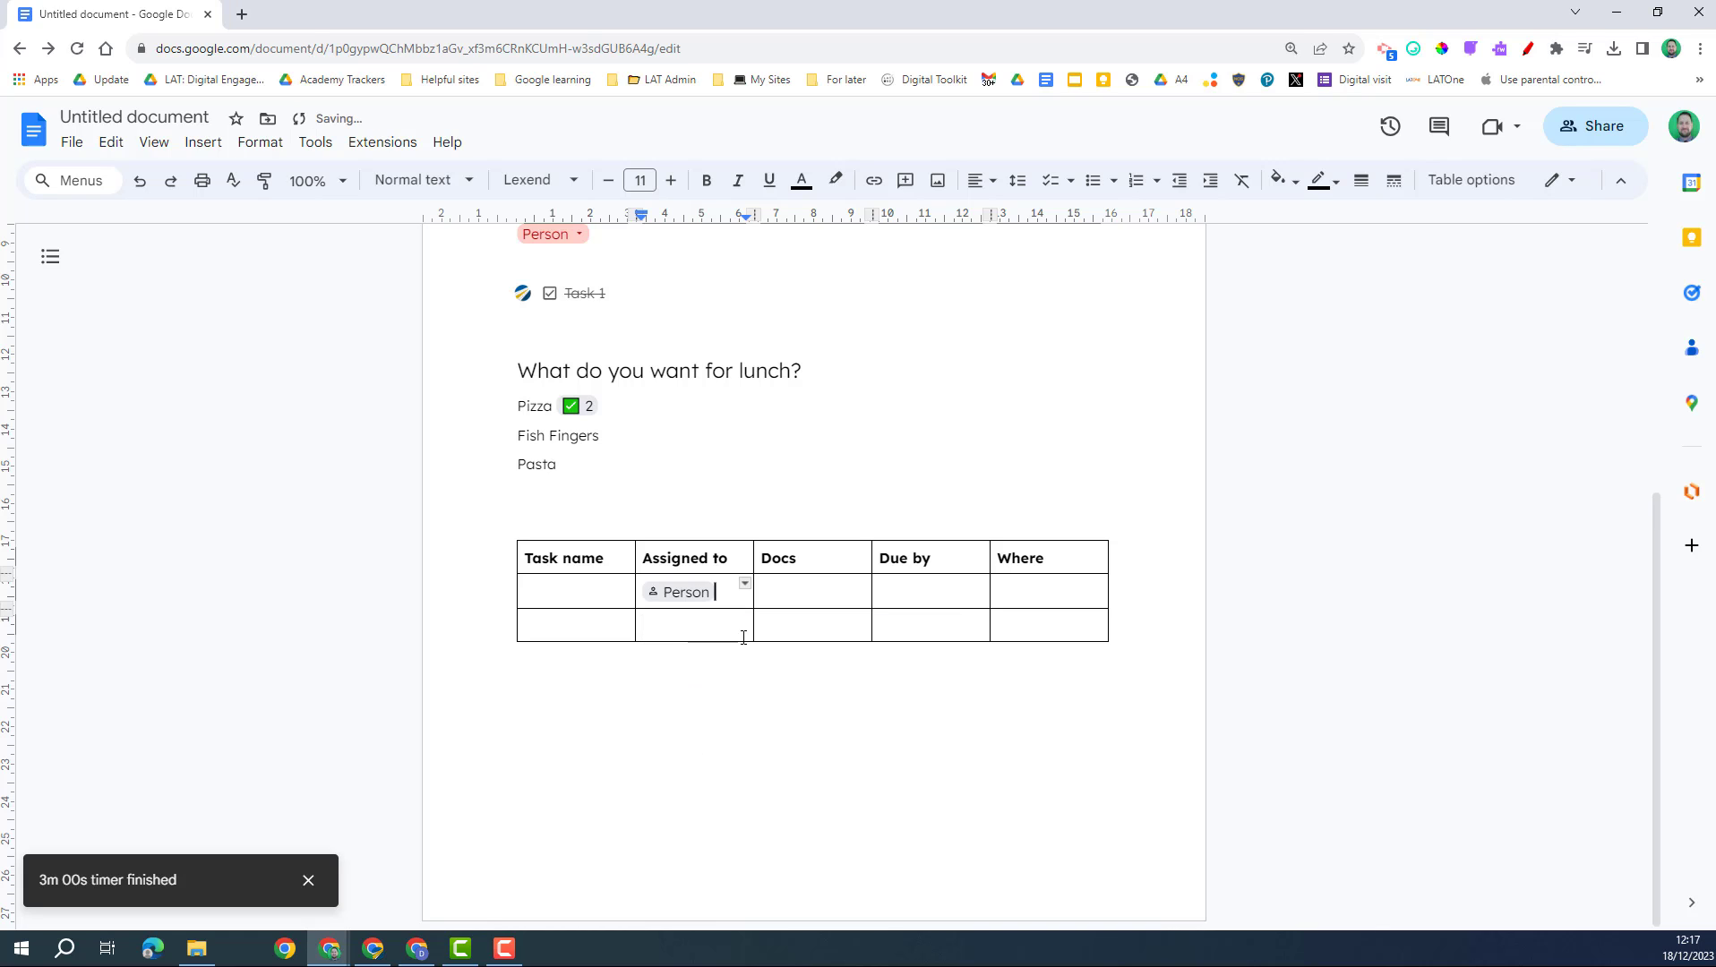
{"action": "left_click", "coordinate": [789, 592]}
{"action": "type", "text": "@"}
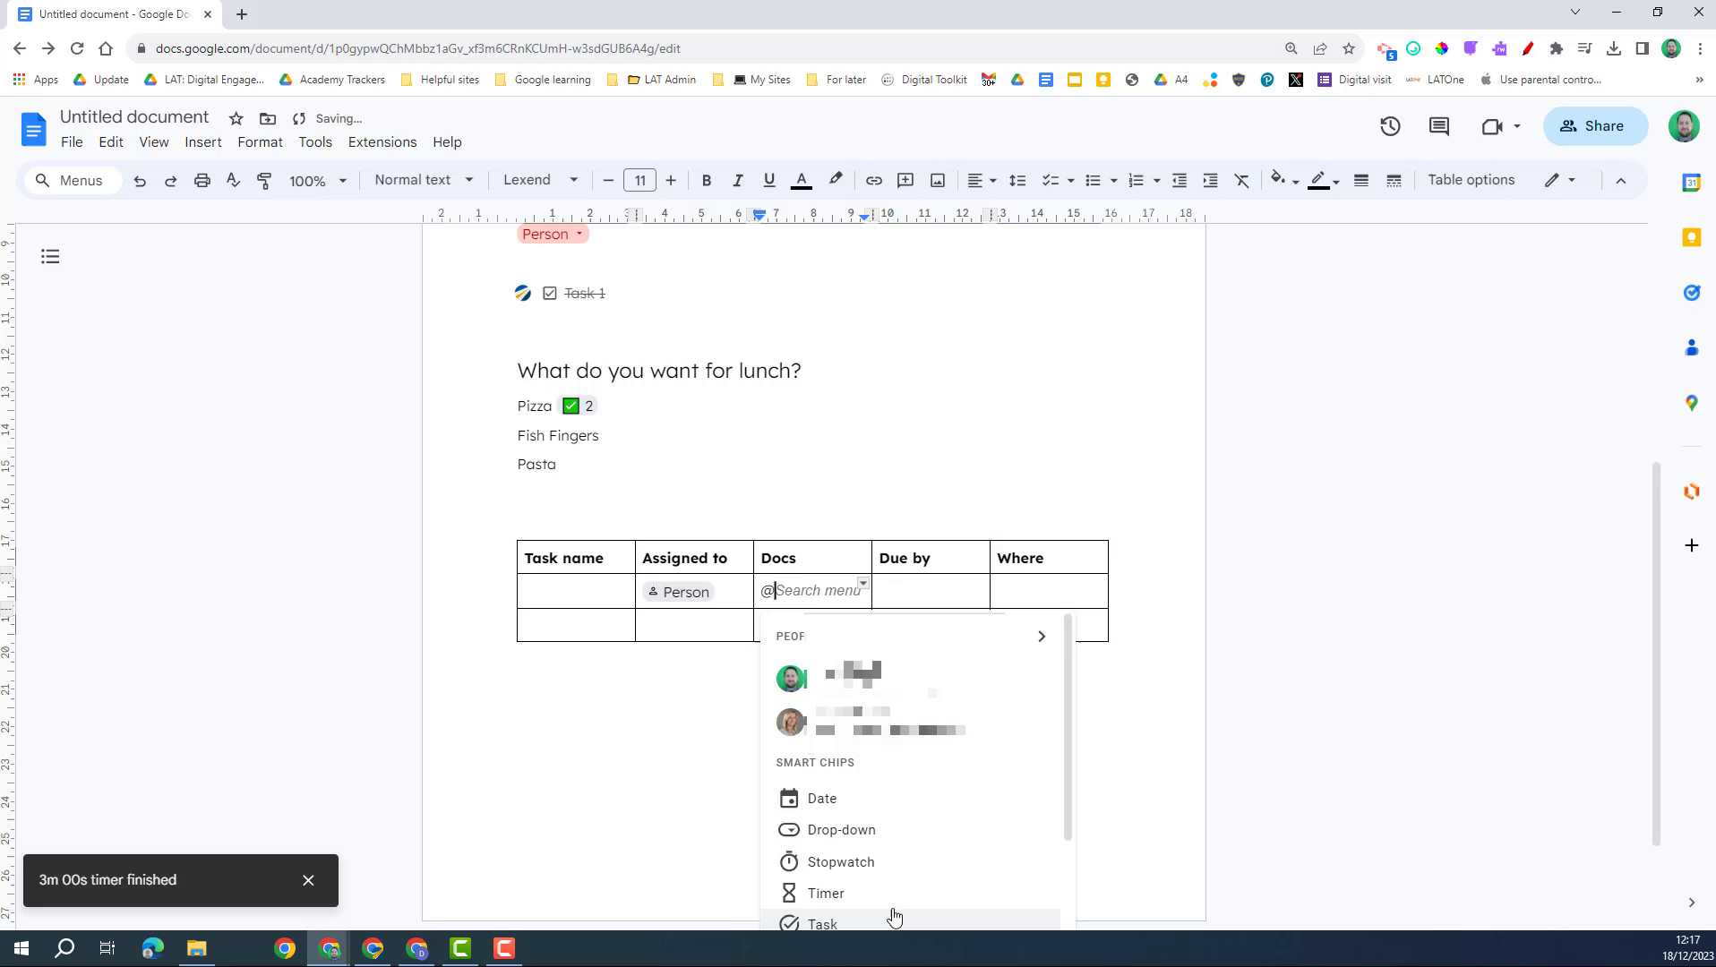
{"action": "scroll", "coordinate": [887, 860], "scroll_direction": "down", "scroll_amount": 3}
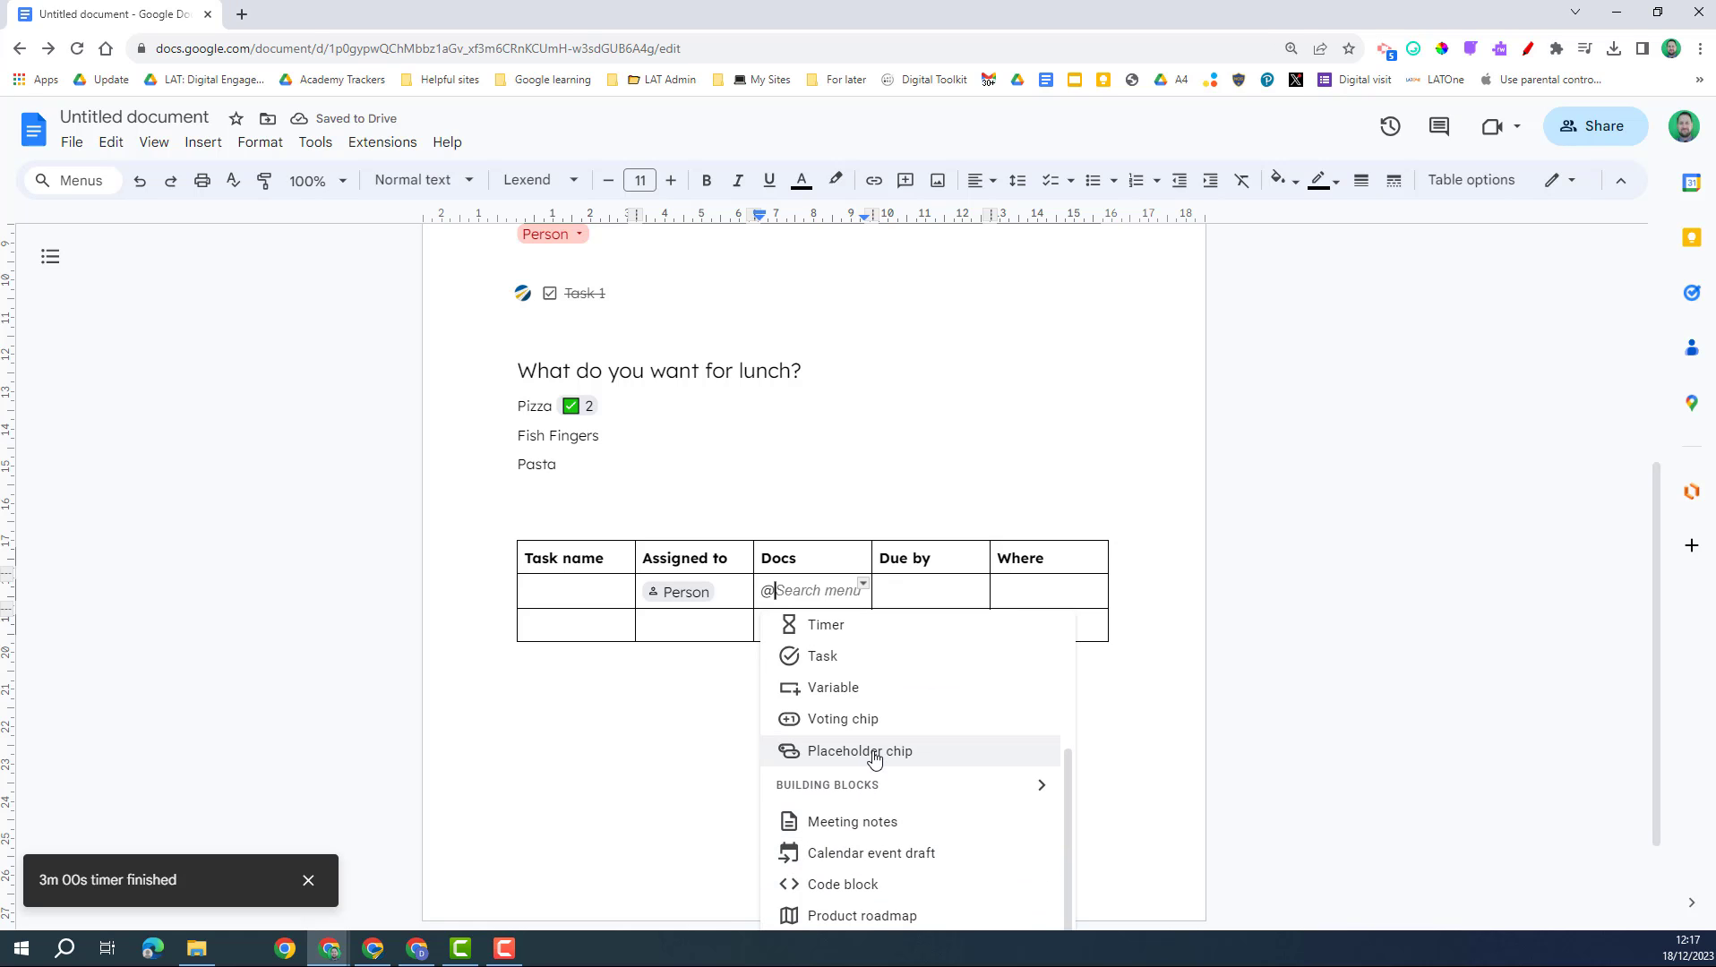
{"action": "left_click", "coordinate": [871, 753]}
{"action": "left_click", "coordinate": [796, 665]}
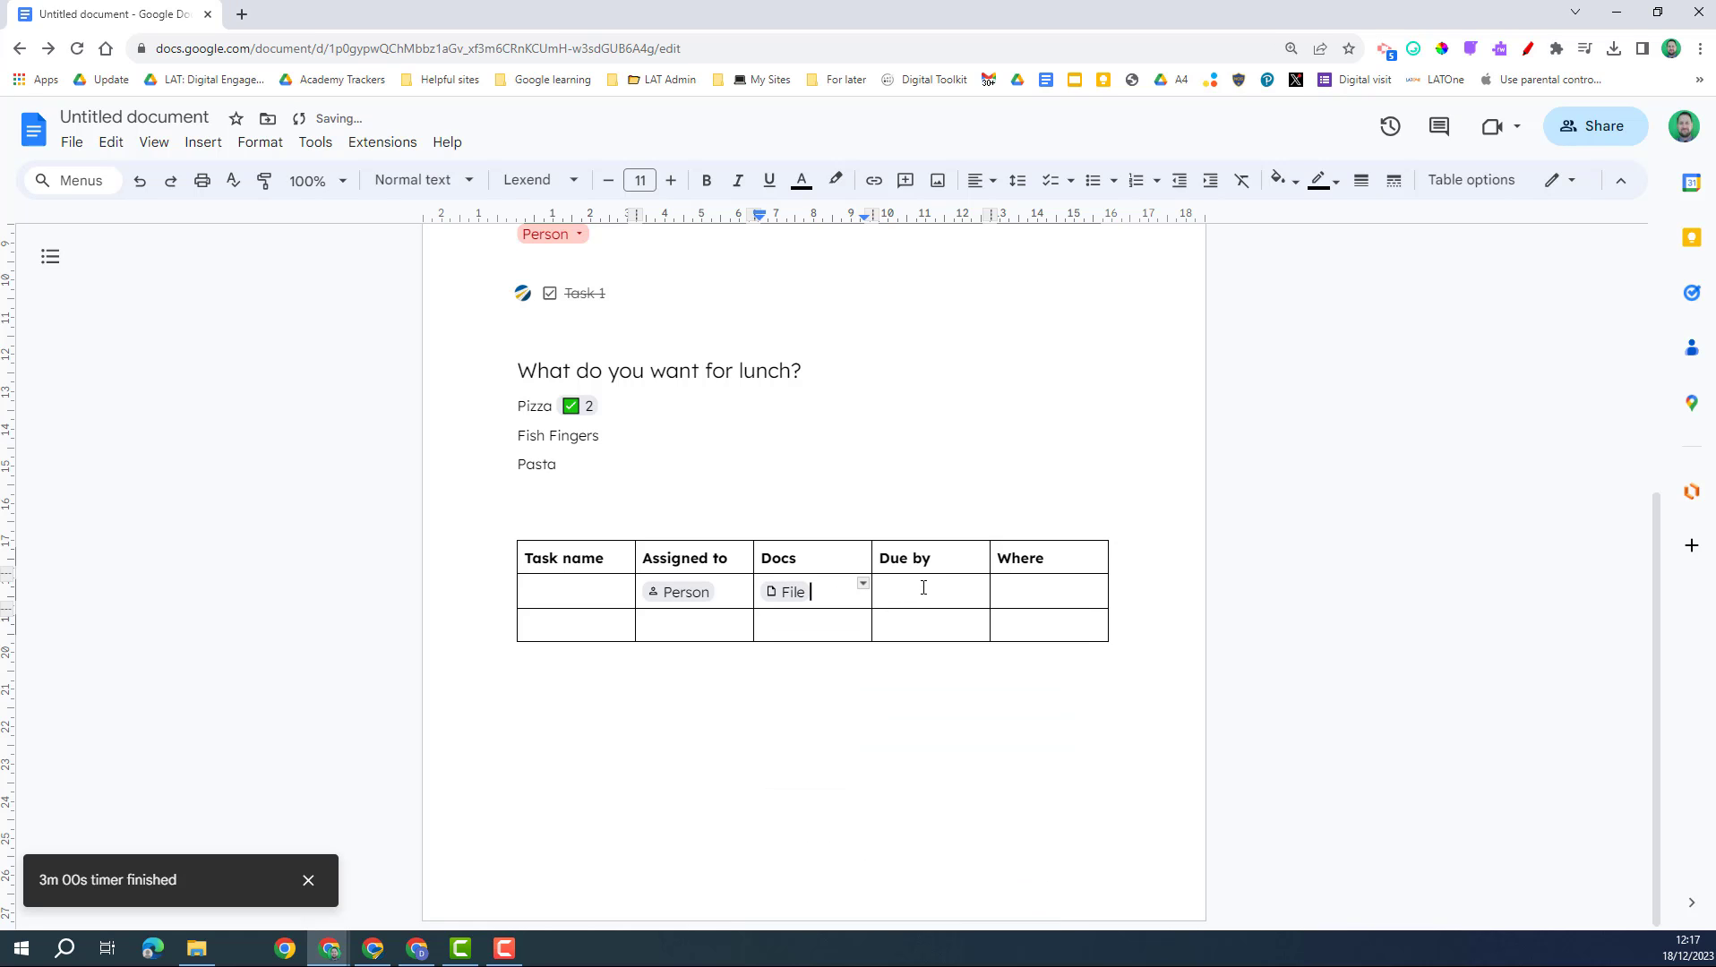
Insert a Date placeholder chip under Due by and a Place placeholder under Where.
{"action": "left_click", "coordinate": [937, 596]}
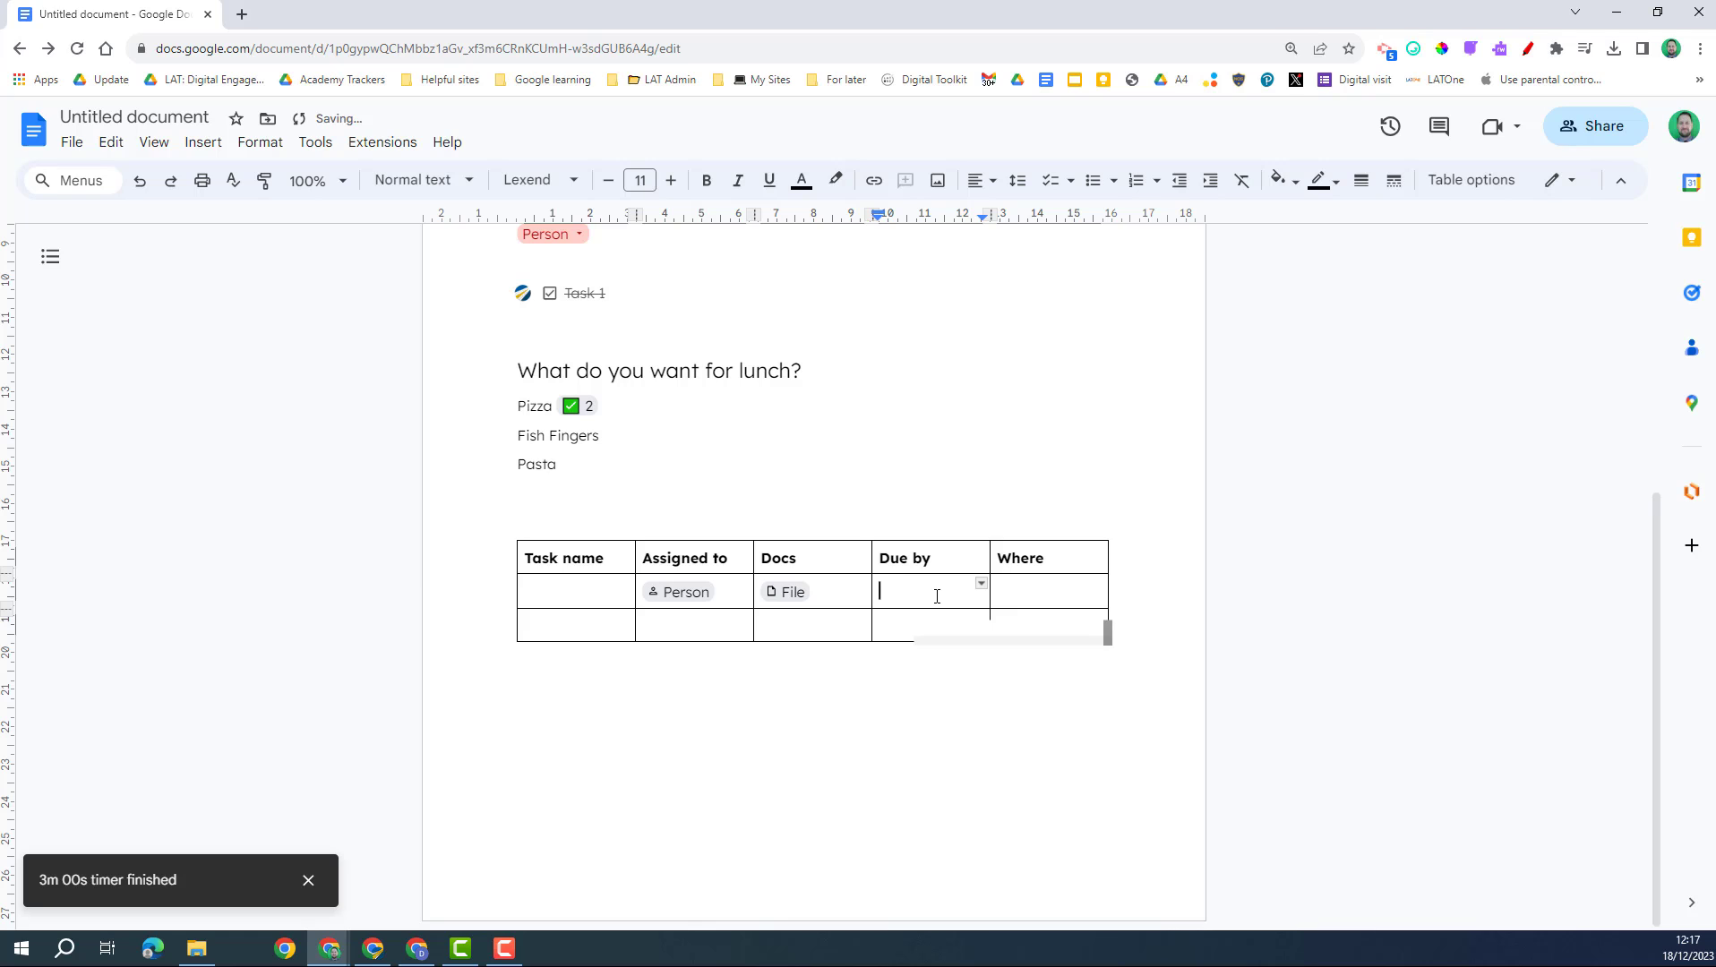
{"action": "type", "text": "@"}
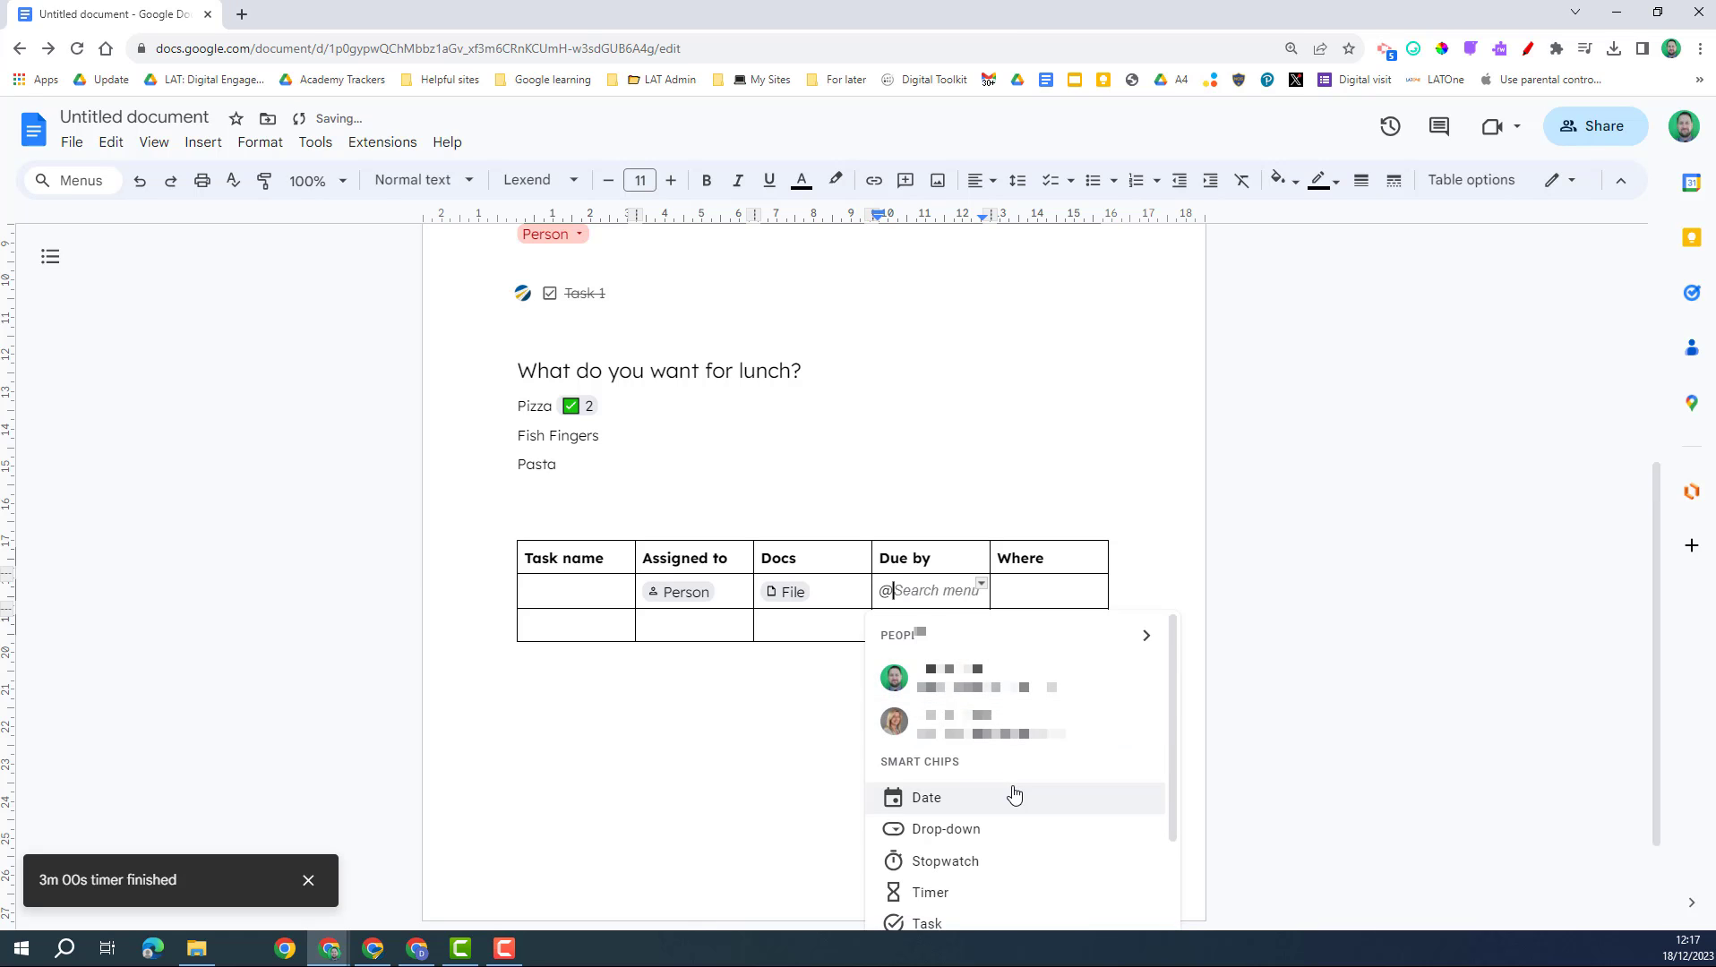
{"action": "scroll", "coordinate": [995, 716], "scroll_direction": "down", "scroll_amount": 3}
{"action": "left_click", "coordinate": [977, 752]}
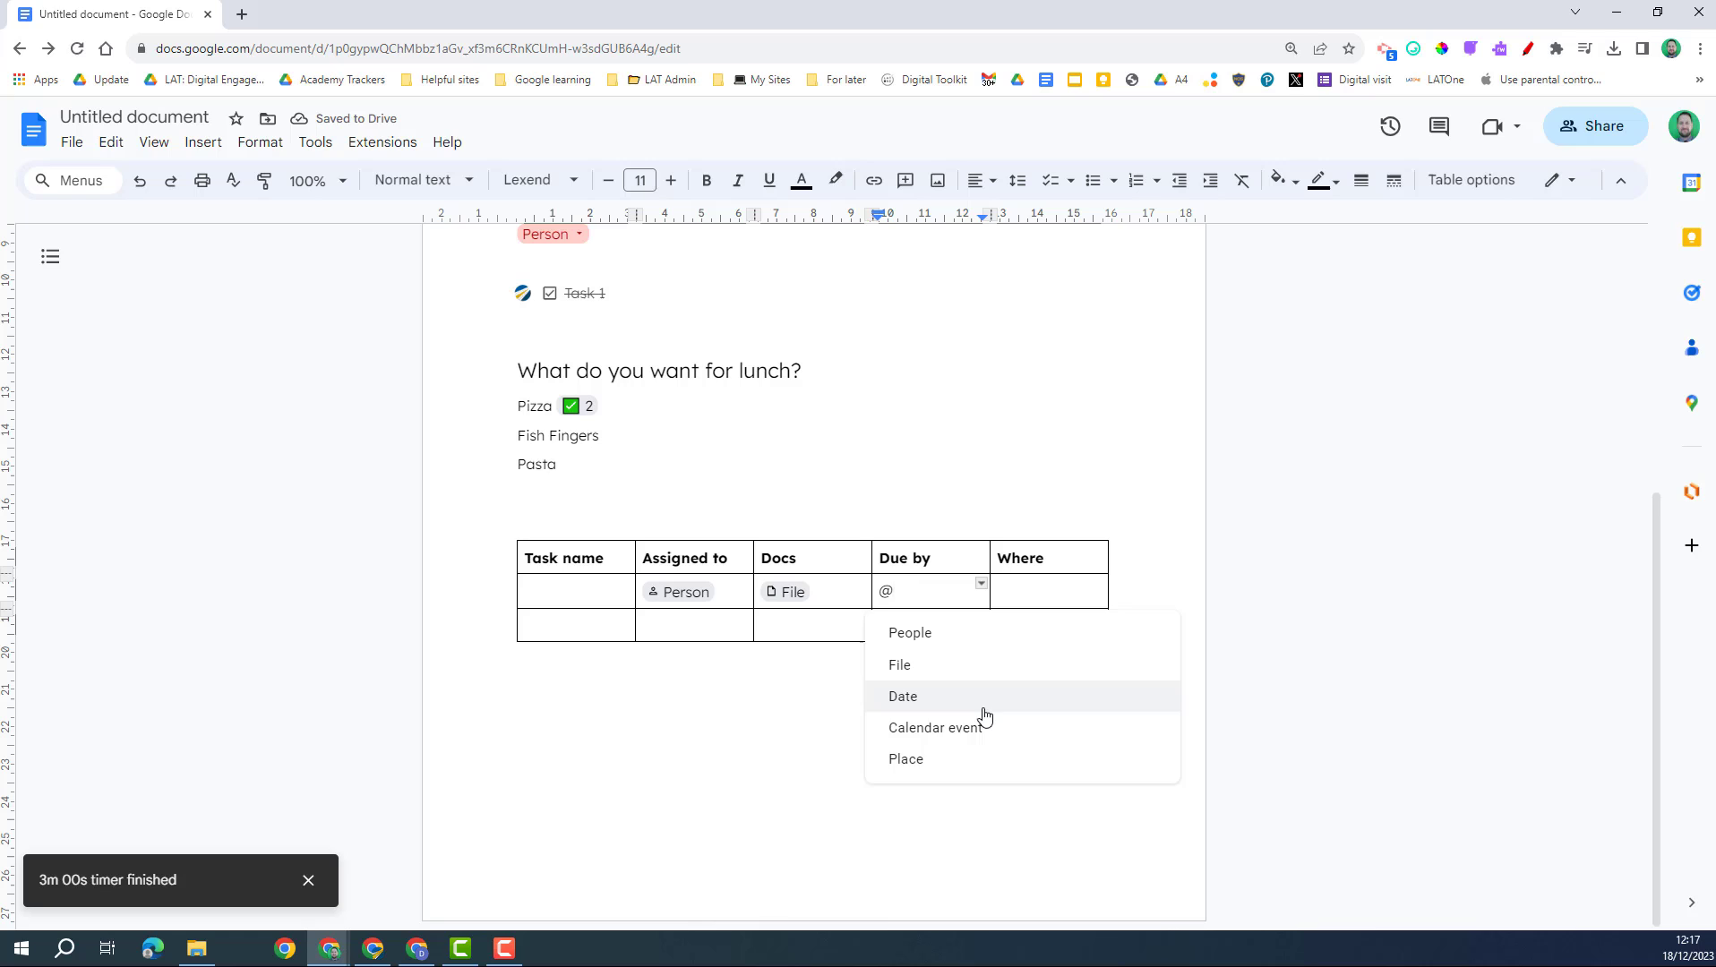
{"action": "left_click", "coordinate": [985, 716]}
{"action": "left_click", "coordinate": [1021, 594]}
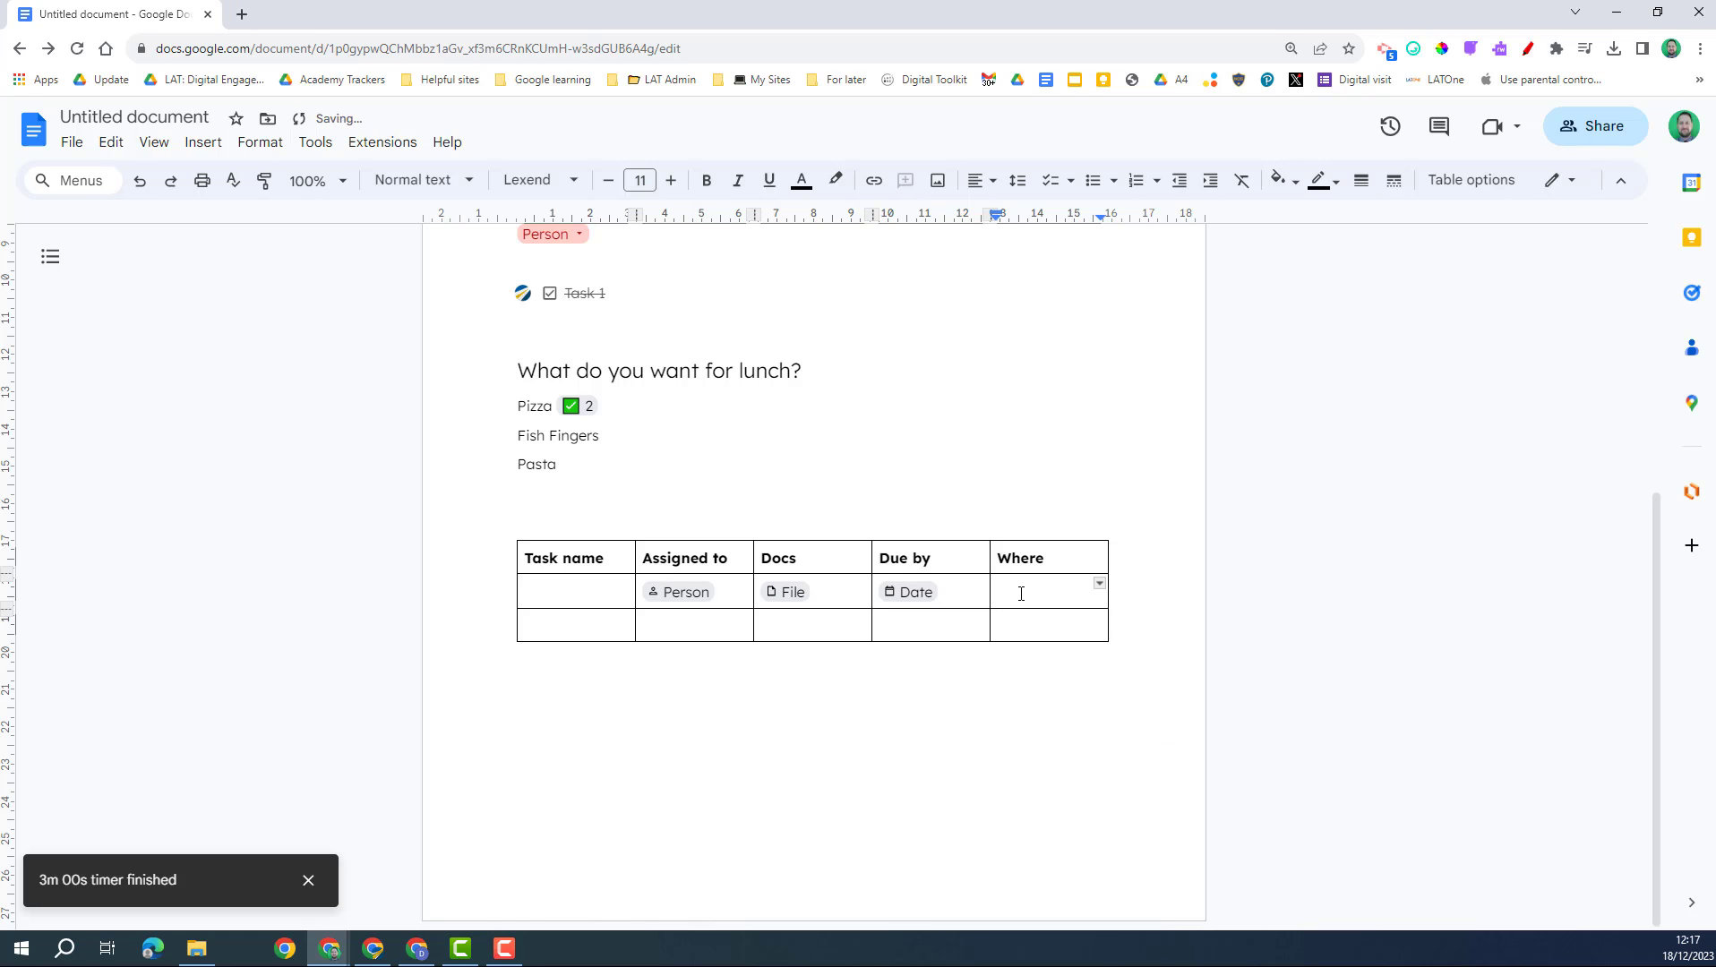
{"action": "type", "text": "@"}
{"action": "scroll", "coordinate": [985, 798], "scroll_direction": "down", "scroll_amount": 2}
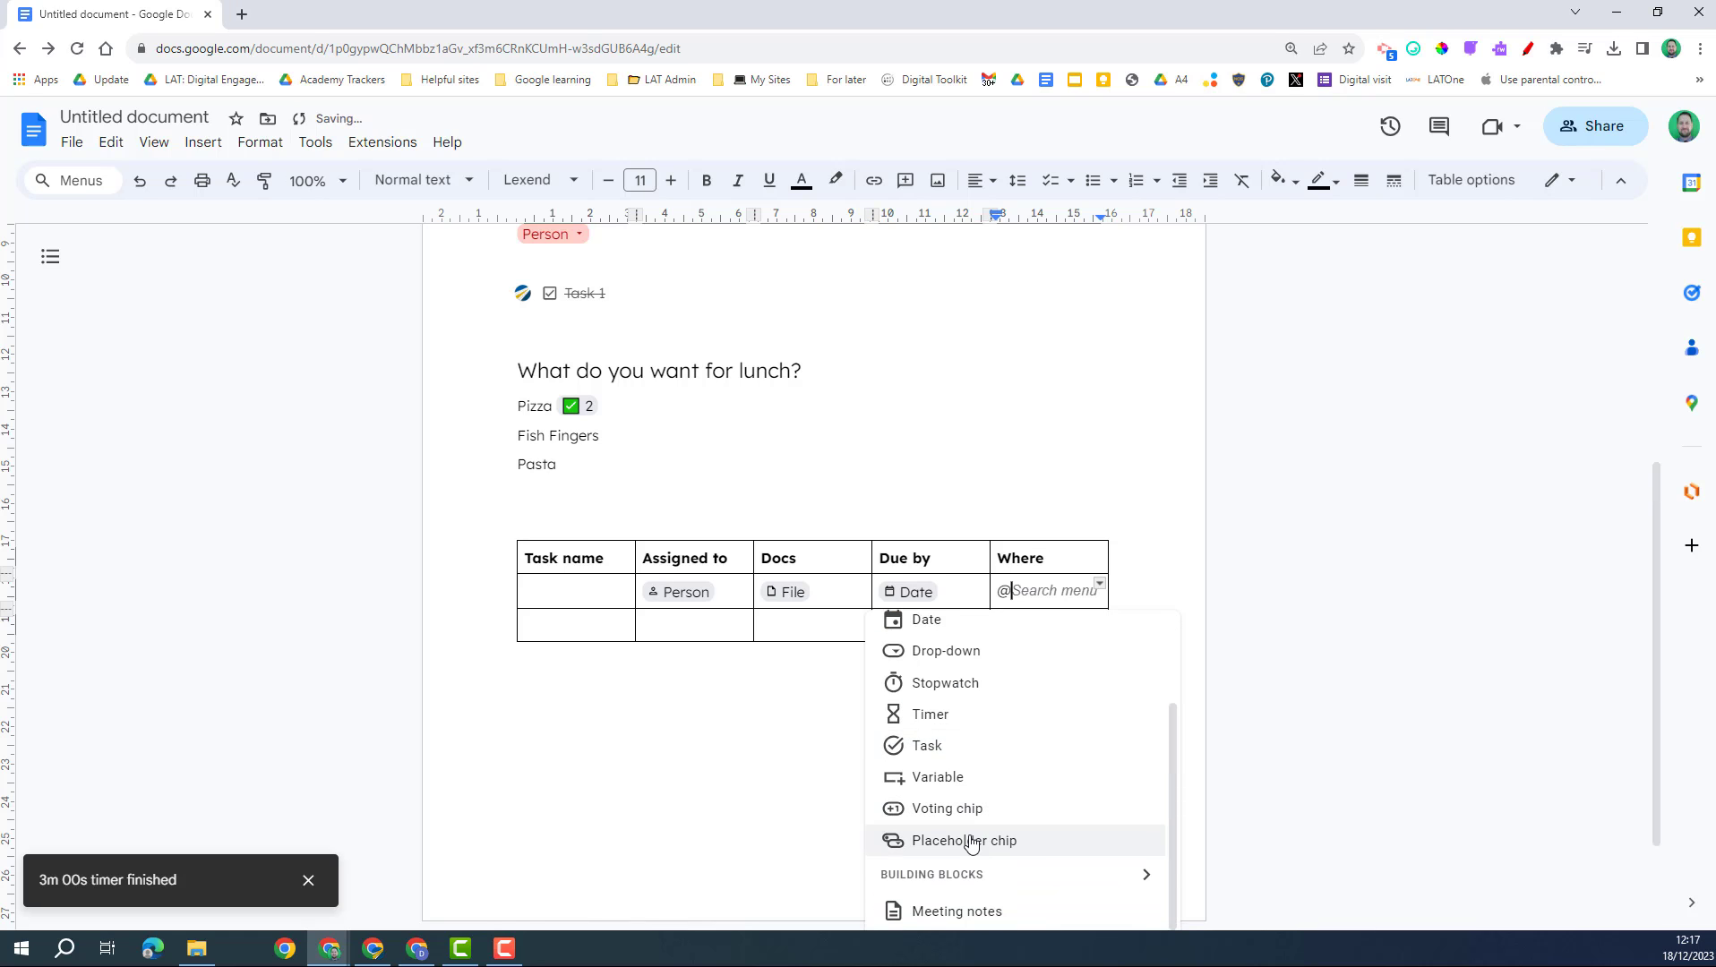
{"action": "left_click", "coordinate": [942, 763]}
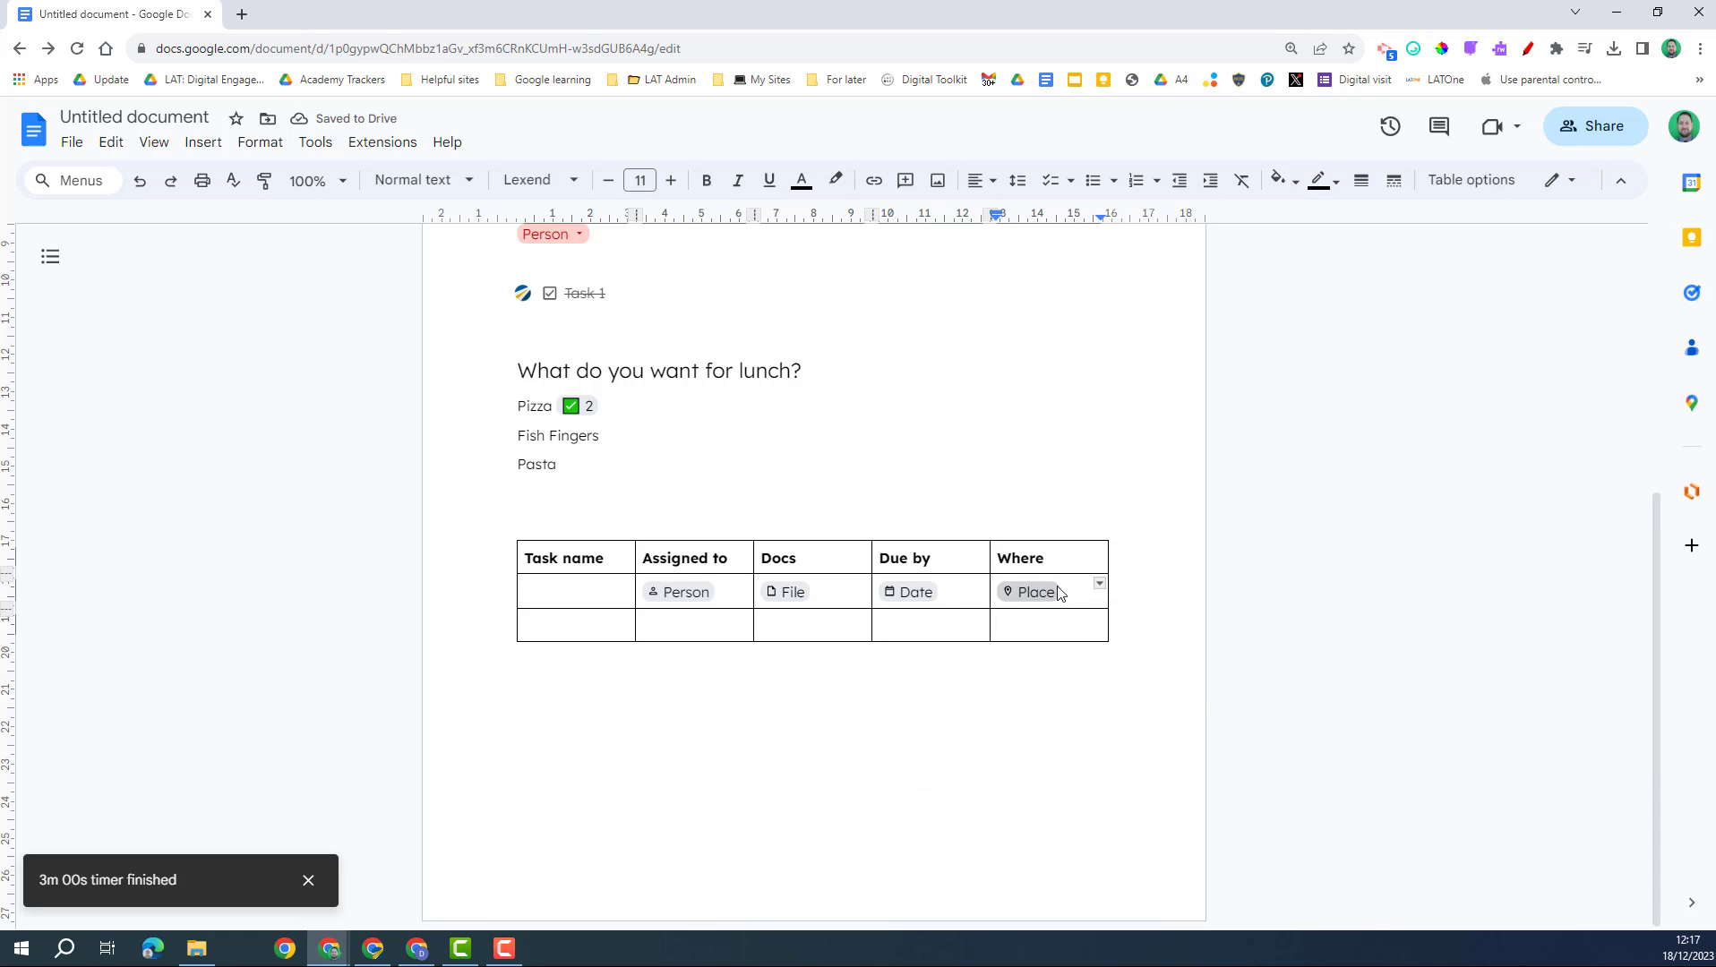
Copy the row of placeholder chips into the next table row.
{"action": "left_click_drag", "start_coordinate": [1059, 593], "coordinate": [711, 593]}
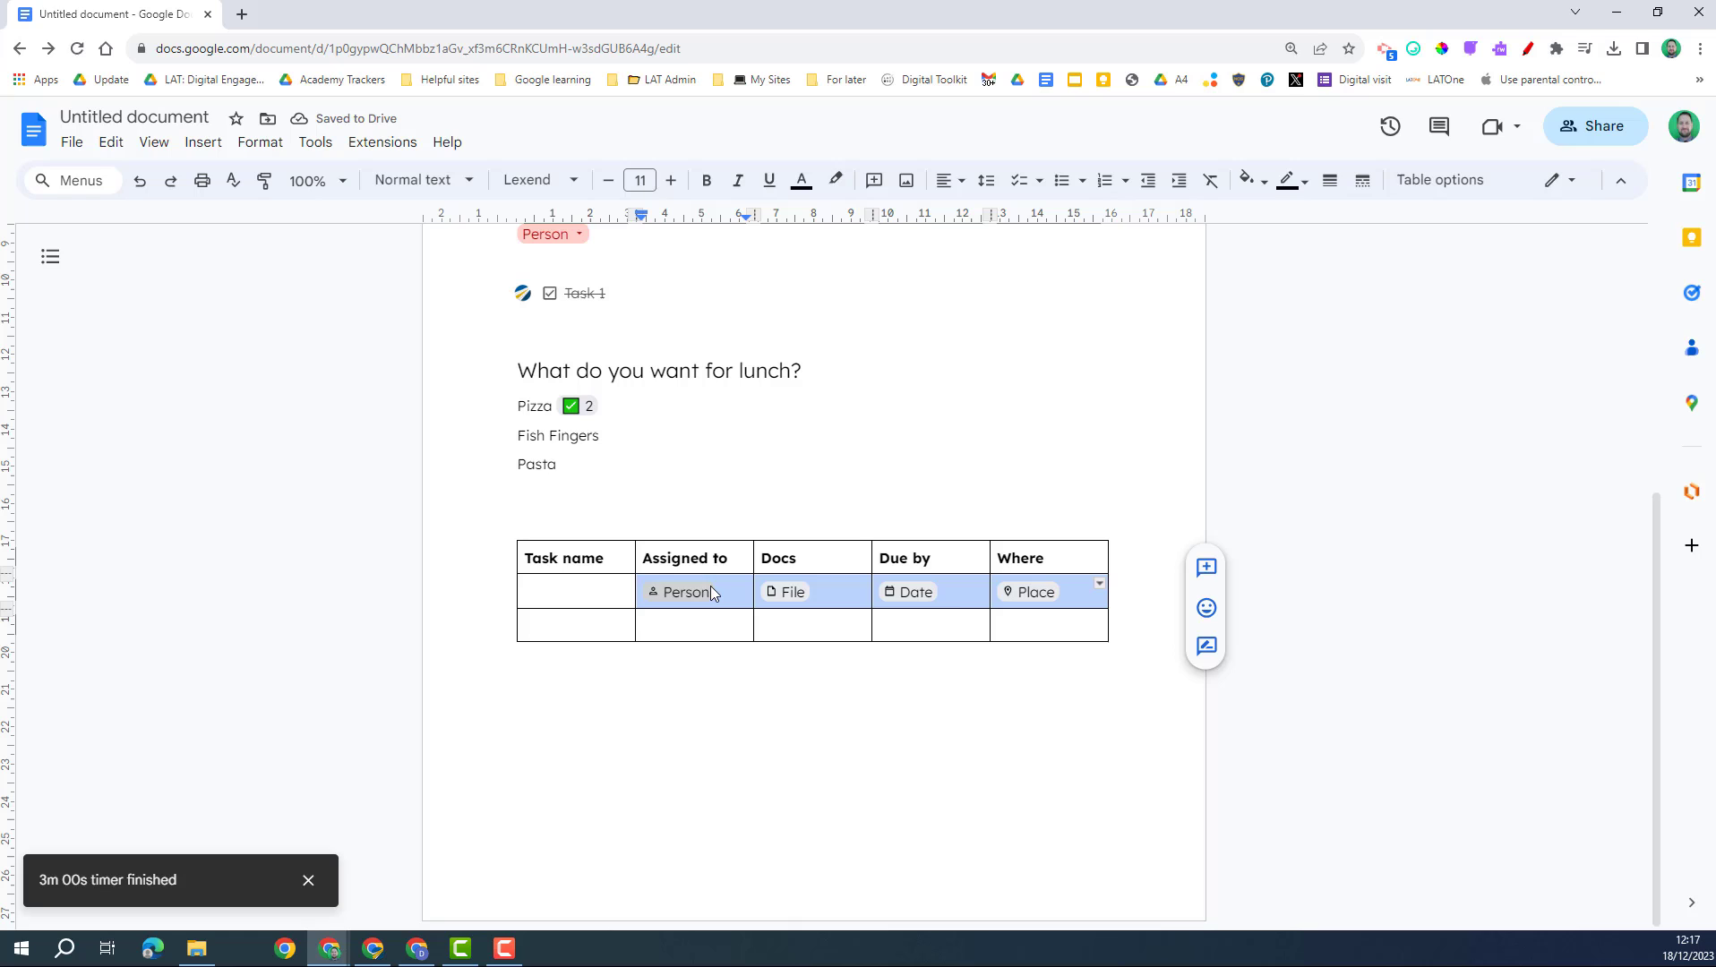
{"action": "key", "text": "ctrl+c"}
{"action": "left_click", "coordinate": [695, 627]}
{"action": "key", "text": "ctrl+v"}
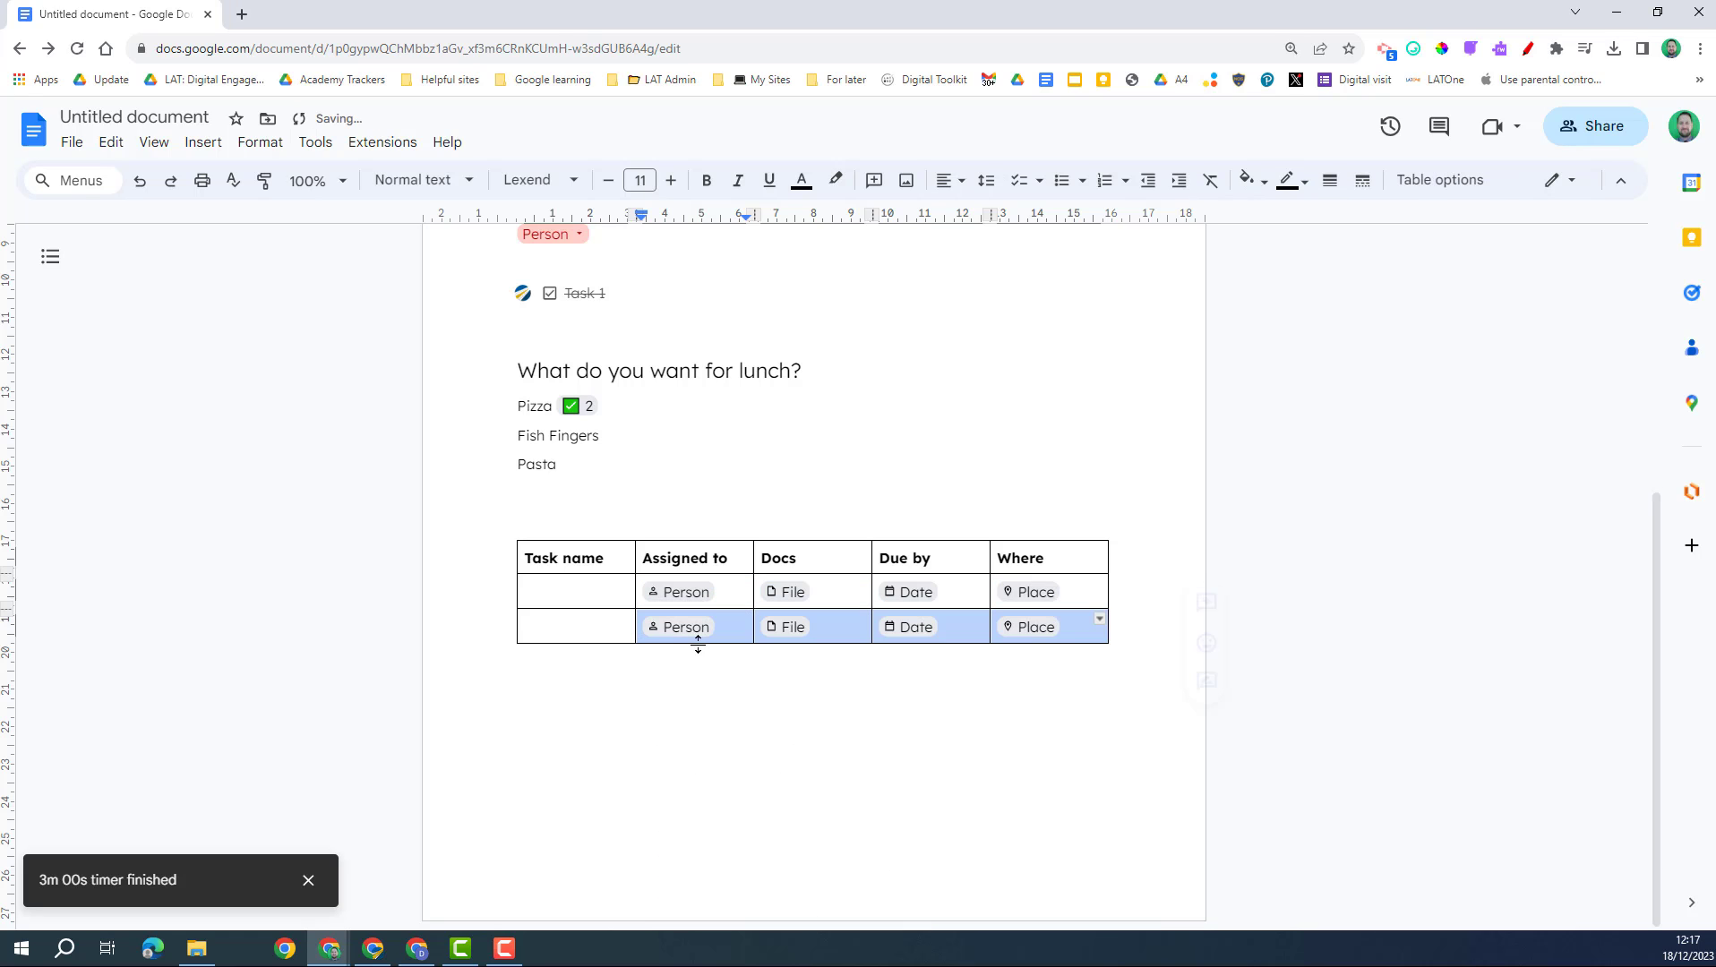
Name the first task 'Task' and assign it to the first suggested person.
{"action": "left_click", "coordinate": [599, 604]}
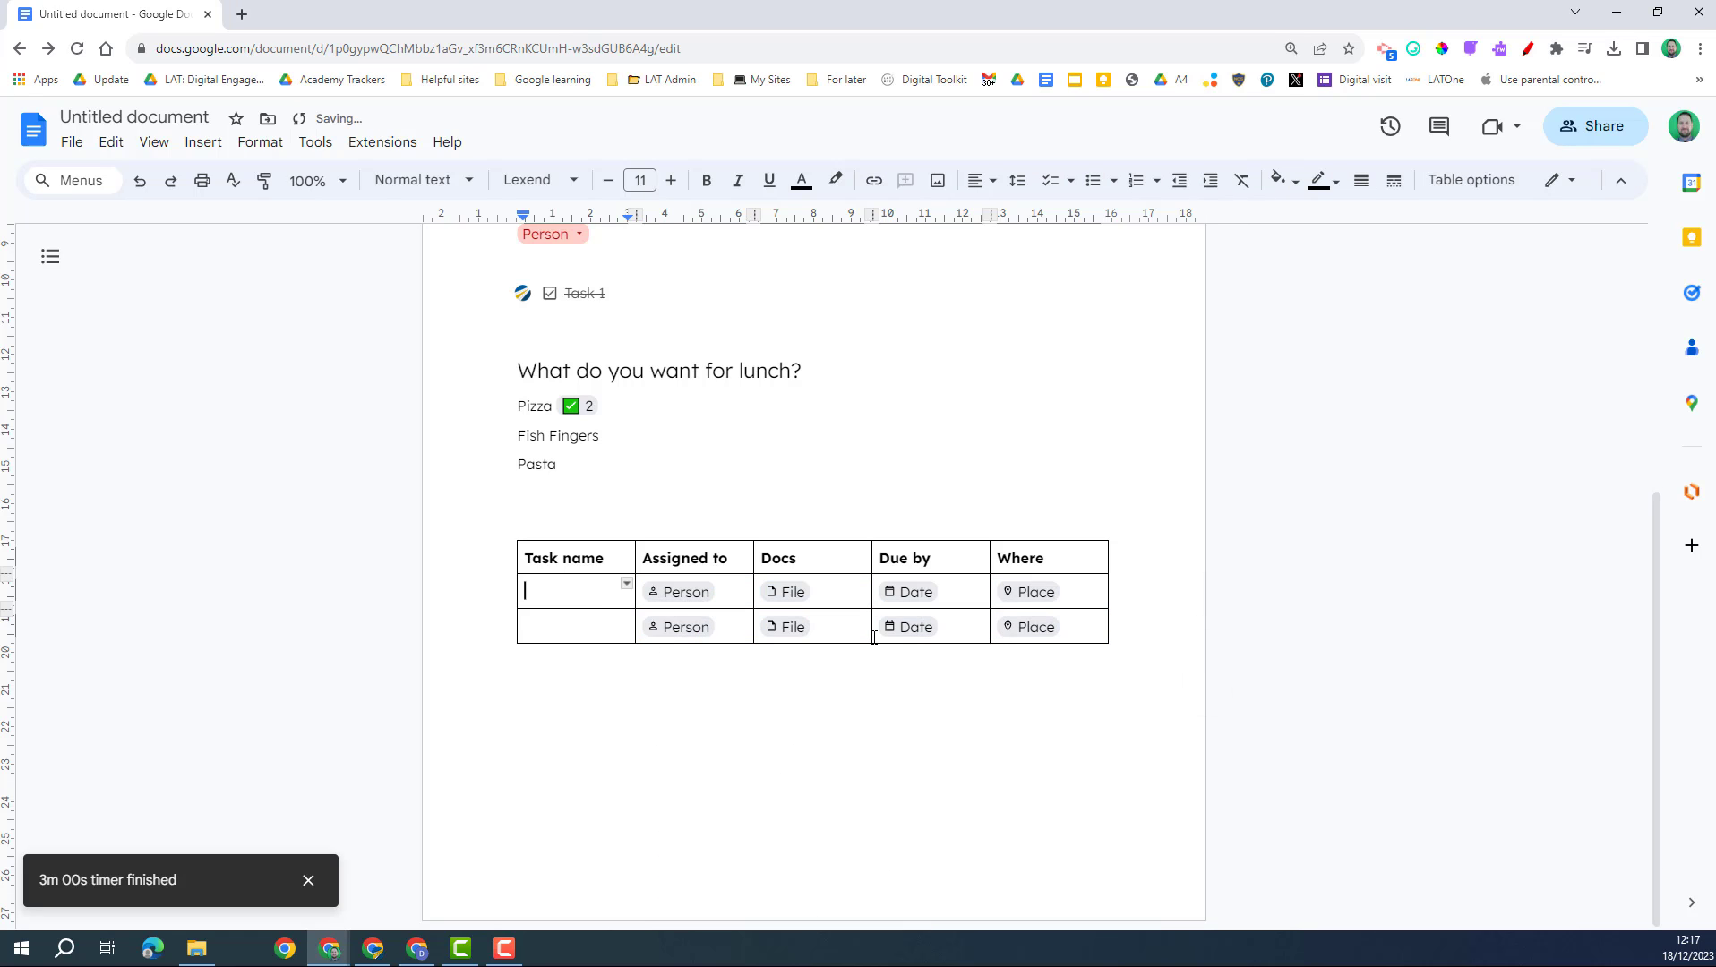
{"action": "type", "text": "Task"}
{"action": "left_click", "coordinate": [685, 593]}
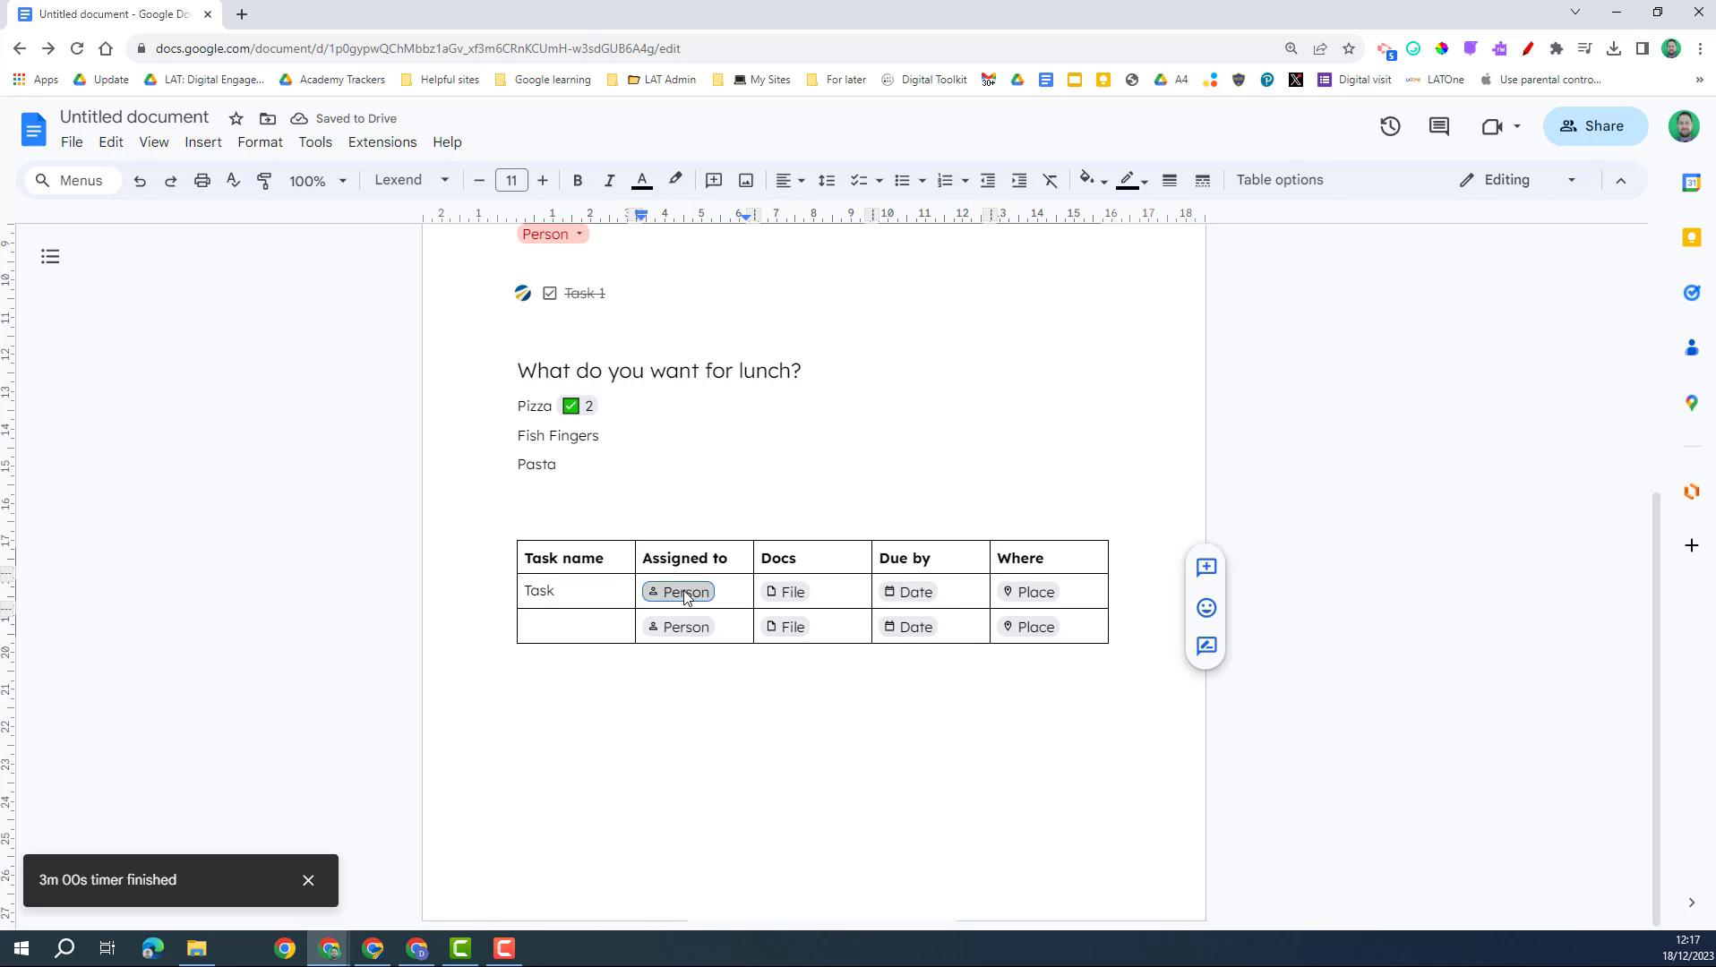
{"action": "left_click", "coordinate": [690, 598]}
{"action": "left_click", "coordinate": [706, 694]}
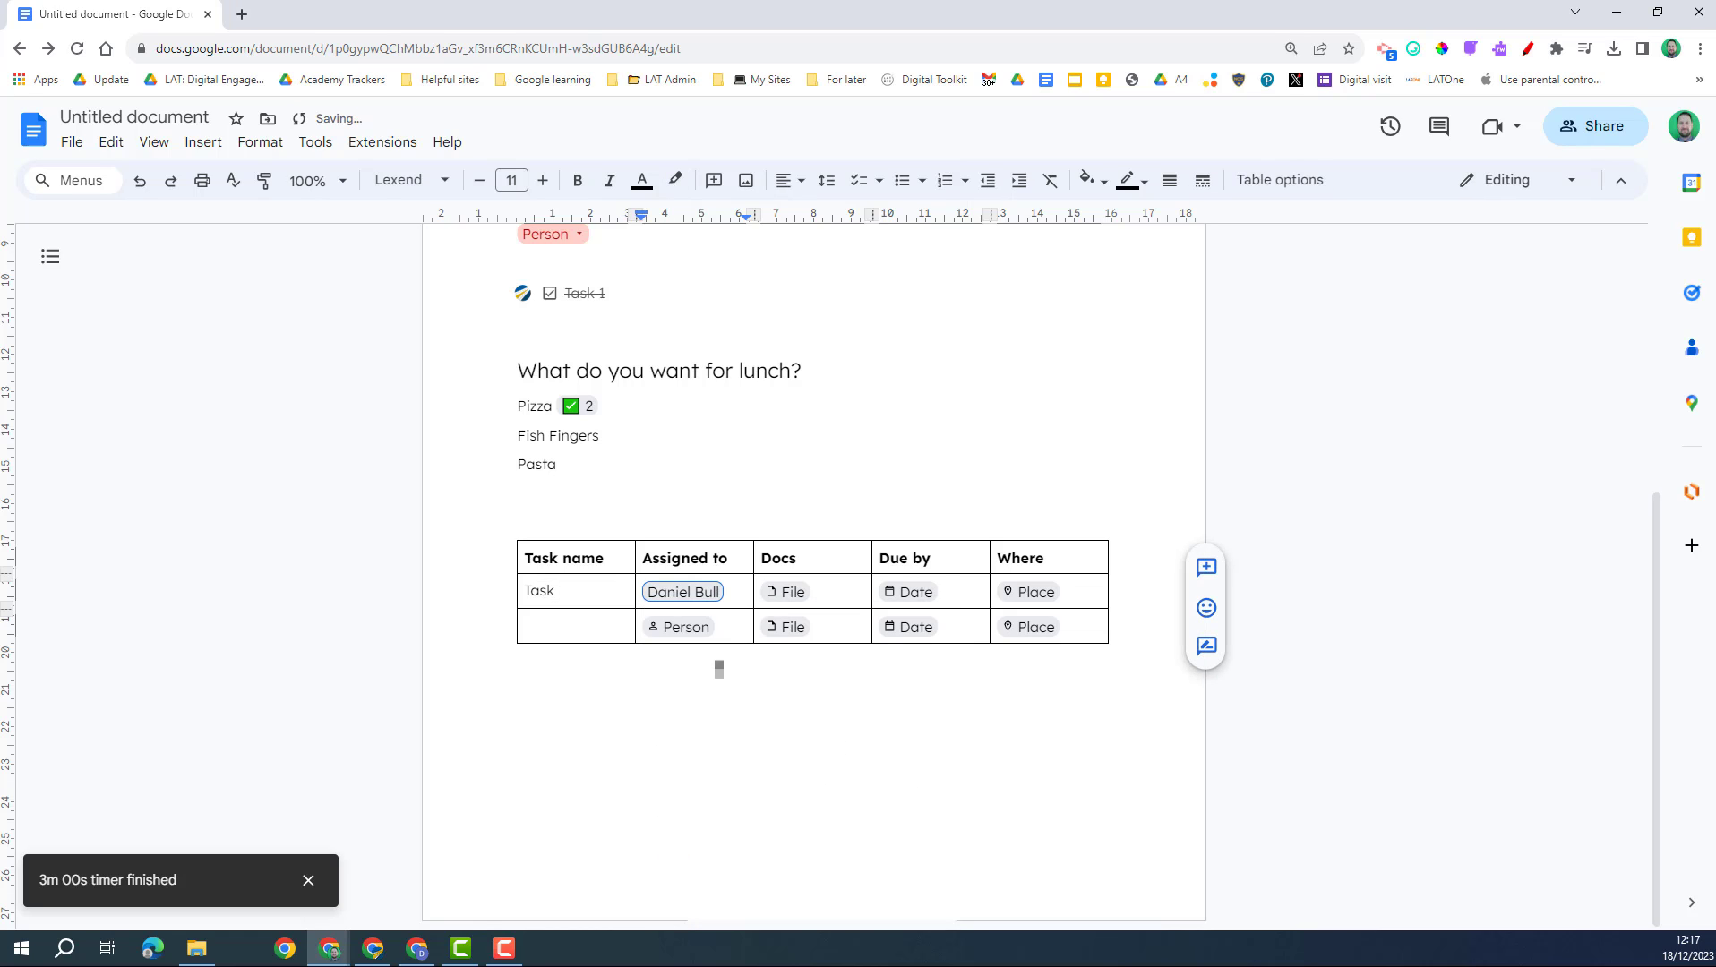
Link the LO Template doc, set the due date to 19 Dec 2023, and leave Where empty.
{"action": "left_click", "coordinate": [791, 594]}
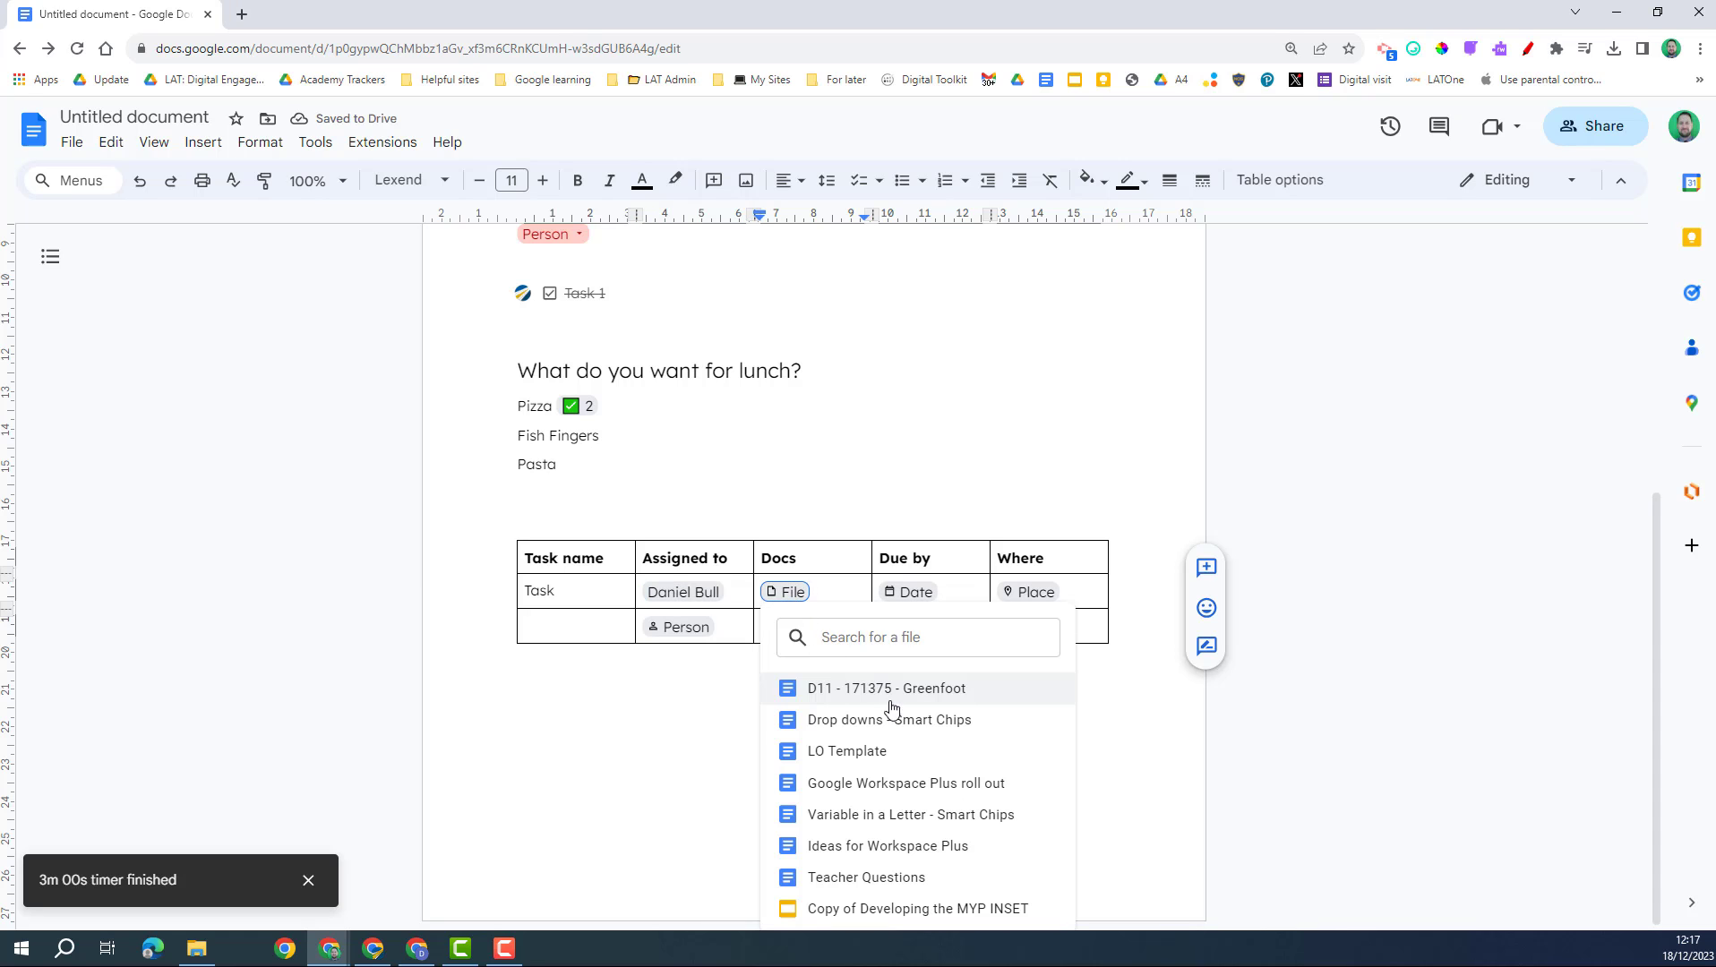
{"action": "left_click", "coordinate": [846, 751]}
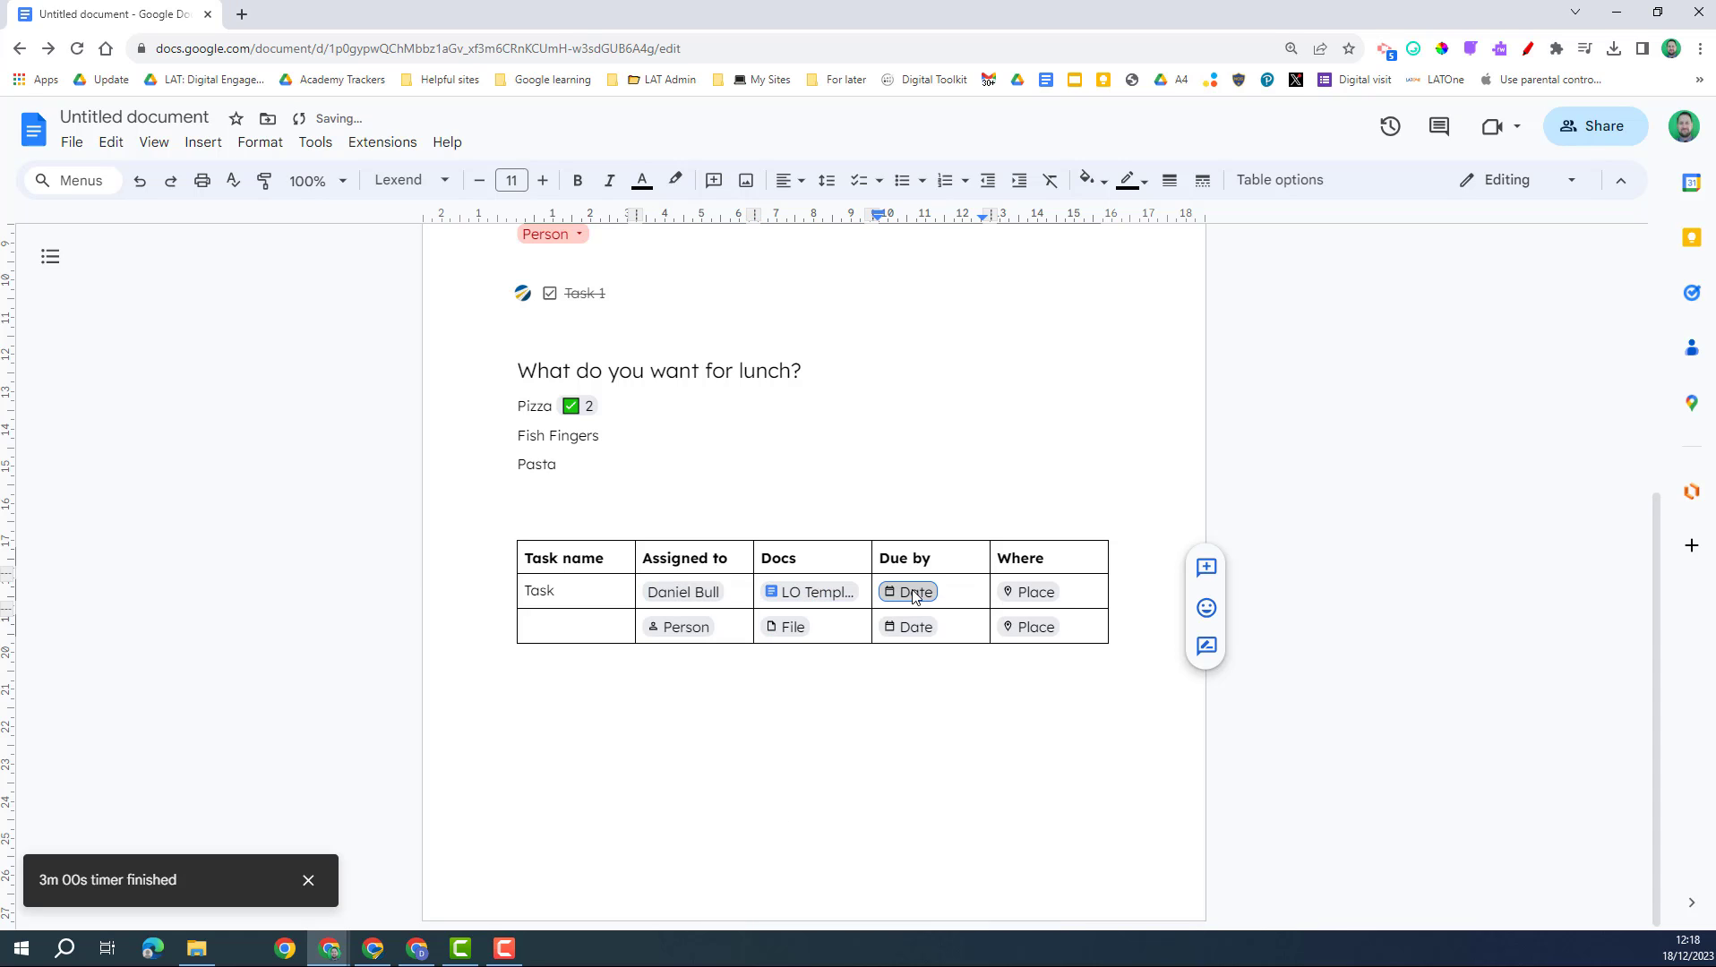
{"action": "left_click", "coordinate": [910, 592]}
{"action": "left_click", "coordinate": [940, 765]}
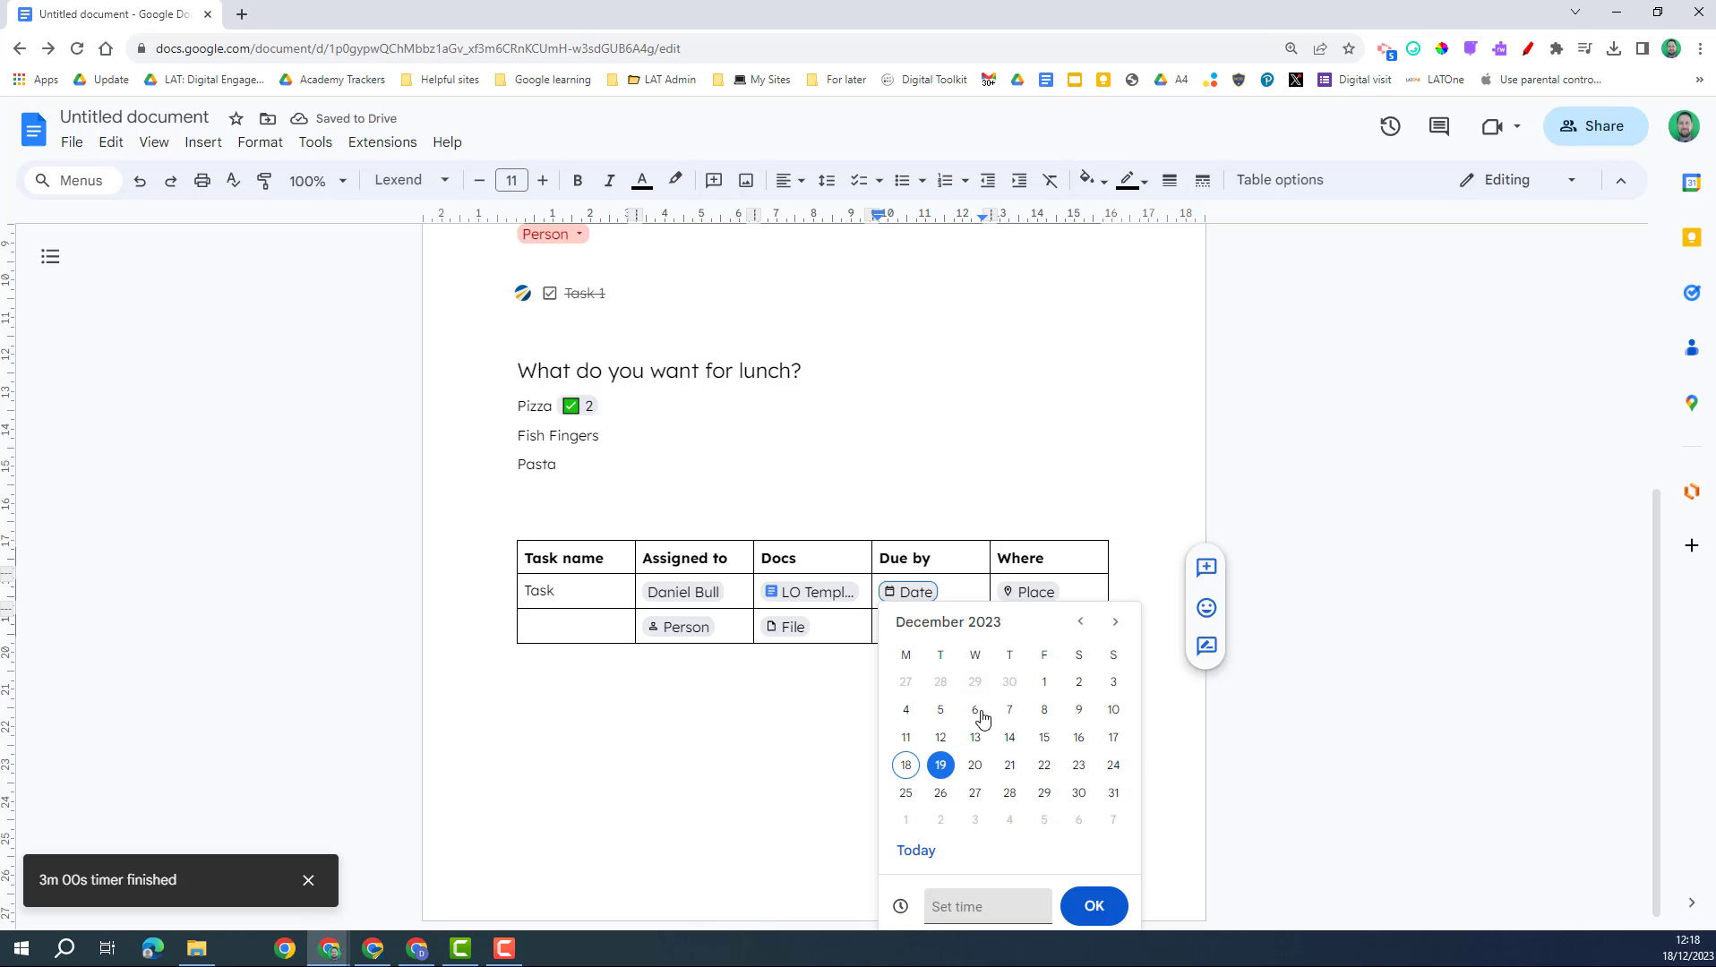
{"action": "left_click", "coordinate": [1095, 907]}
{"action": "left_click", "coordinate": [1035, 593]}
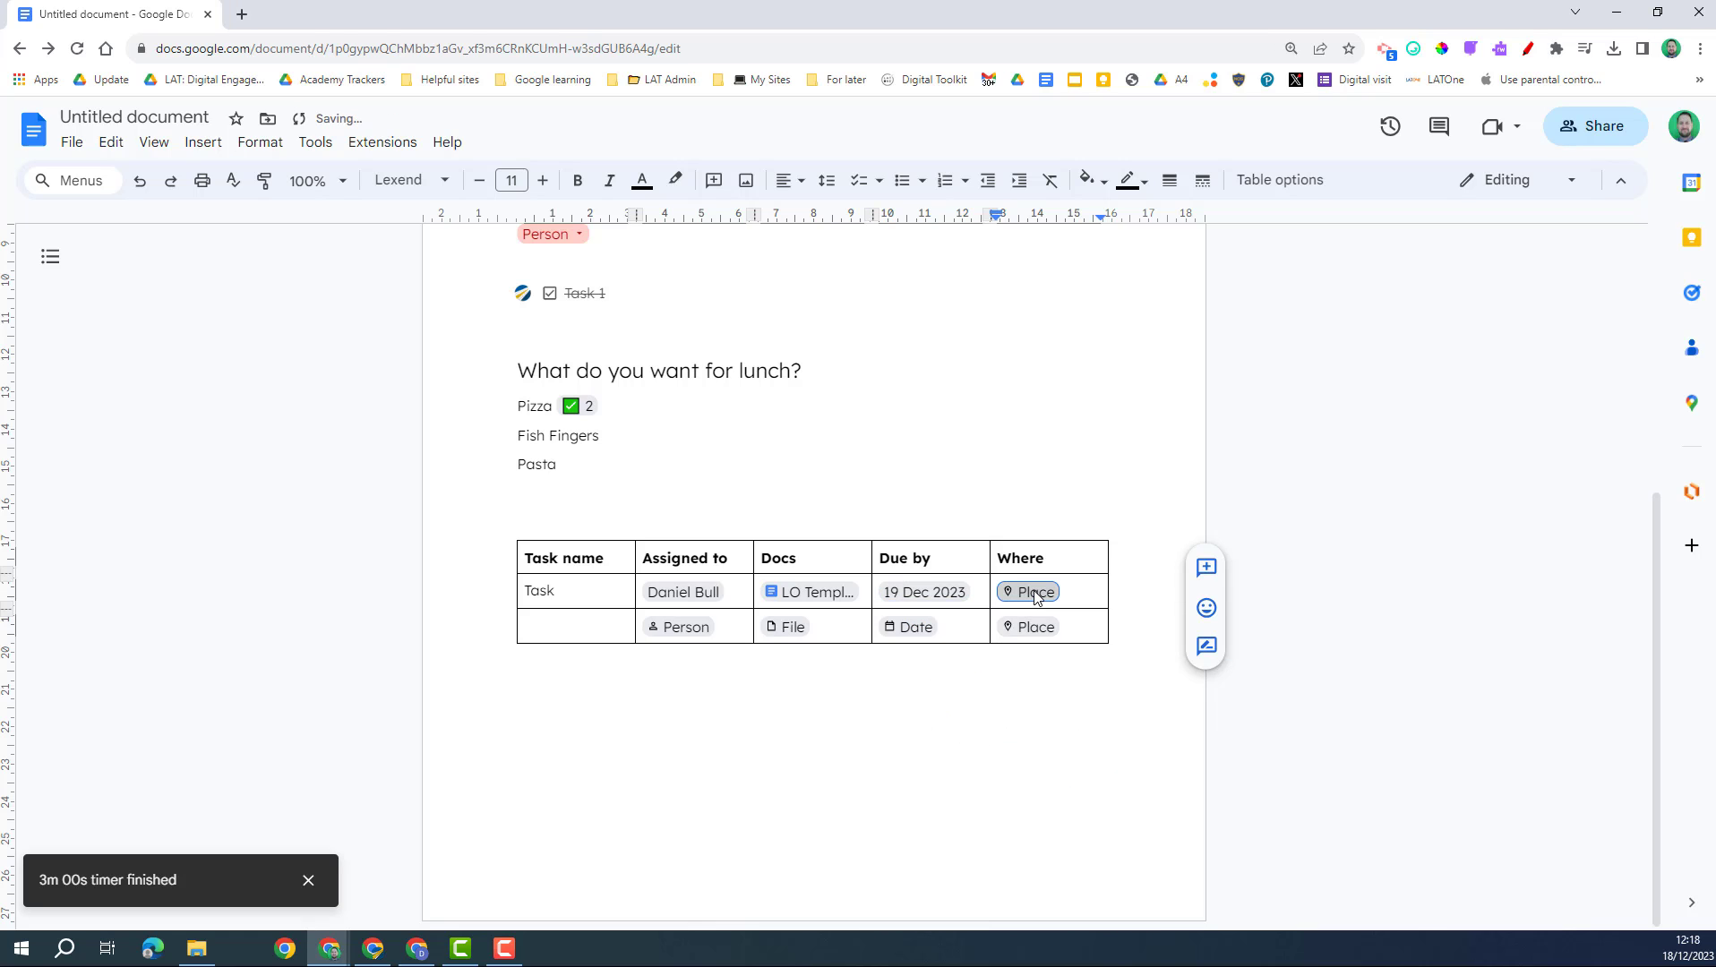
{"action": "left_click", "coordinate": [807, 711]}
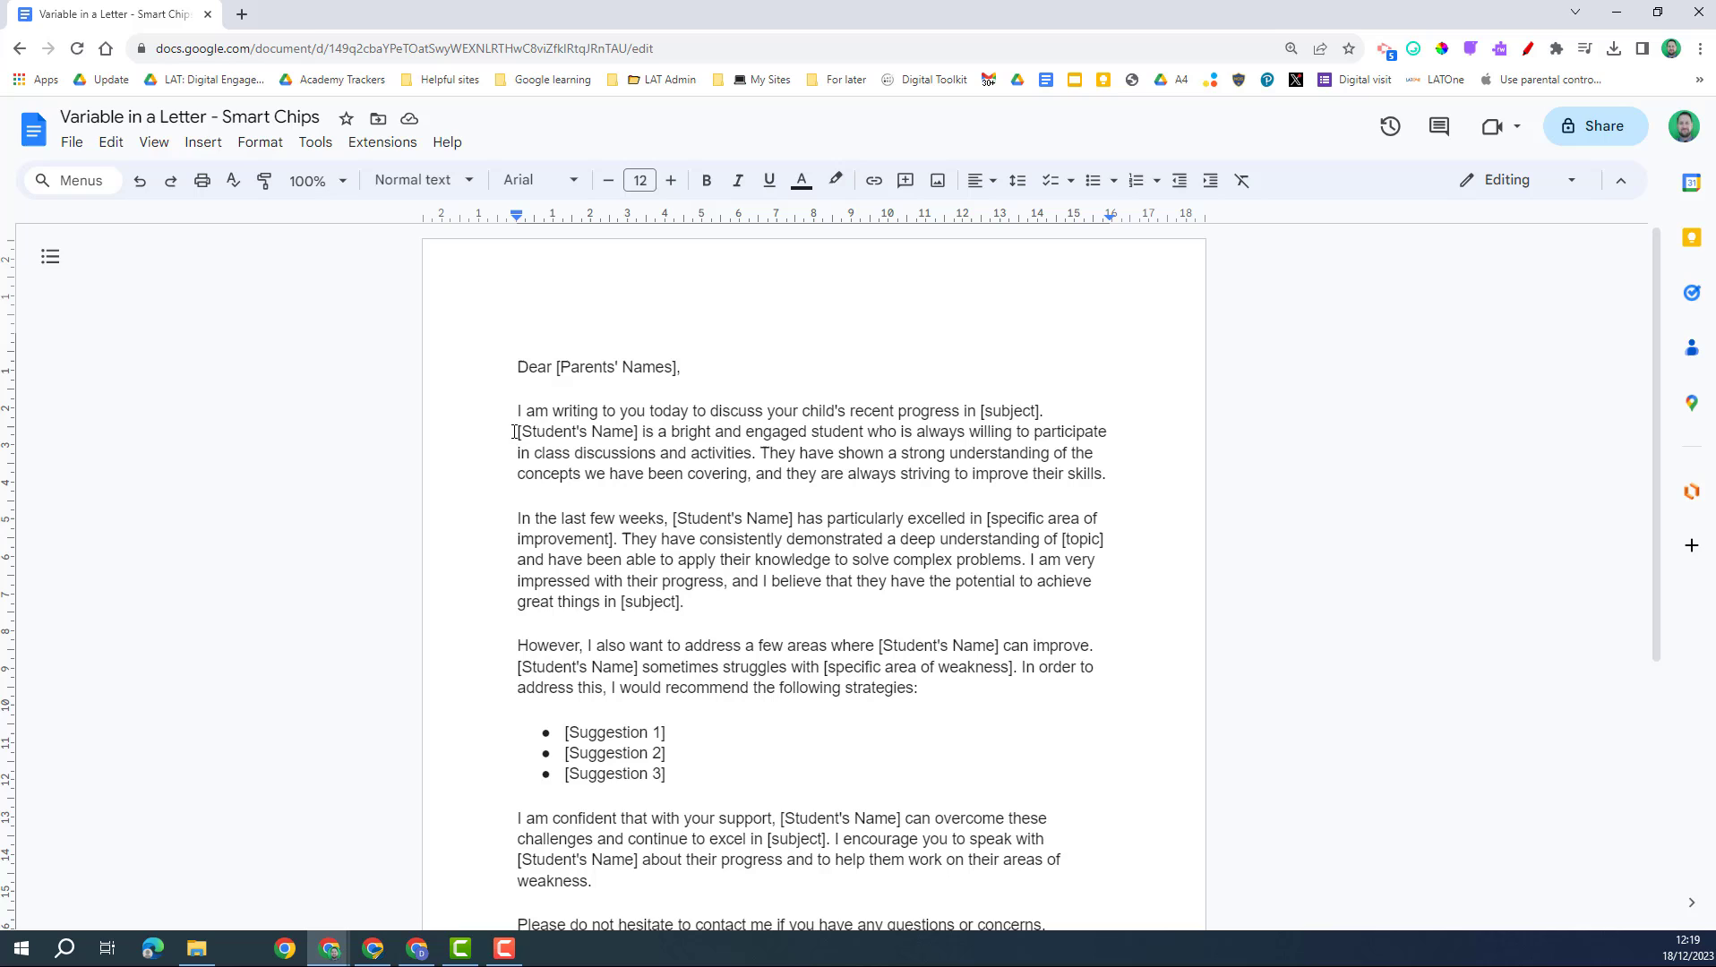
Replace the first [Student's Name] with a new variable chip named 'Student name'.
{"action": "left_click_drag", "start_coordinate": [517, 433], "coordinate": [658, 434]}
{"action": "key", "text": "BackSpace"}
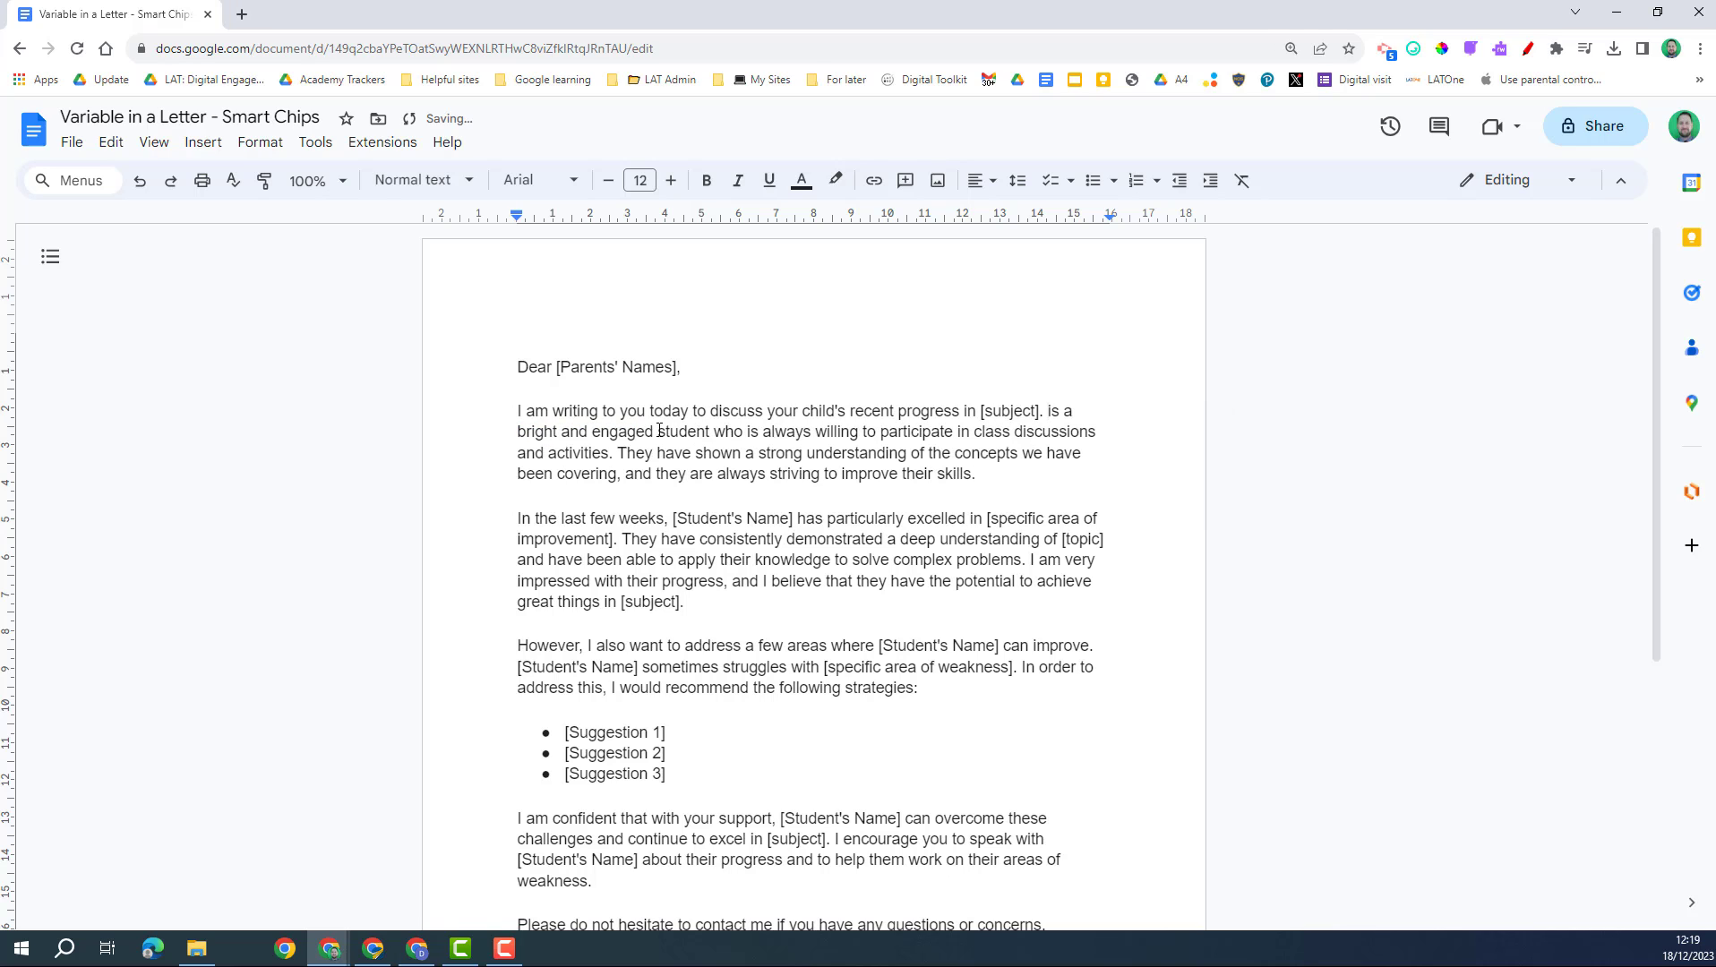
{"action": "type", "text": "@"}
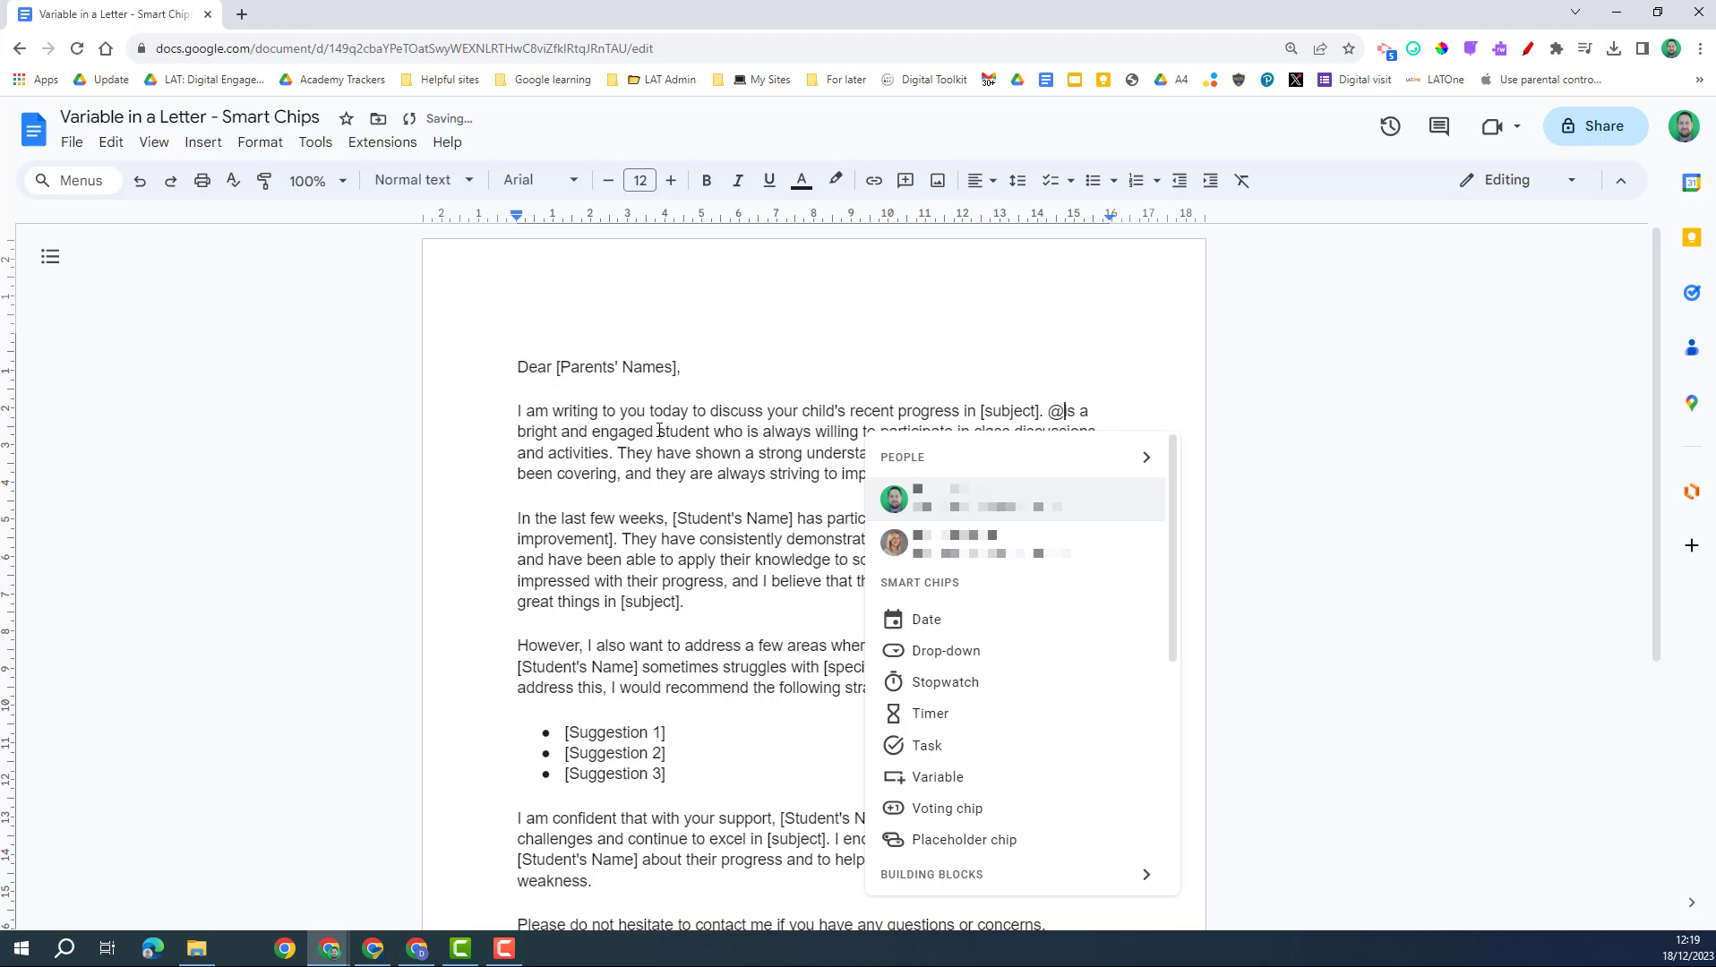
{"action": "type", "text": "var"}
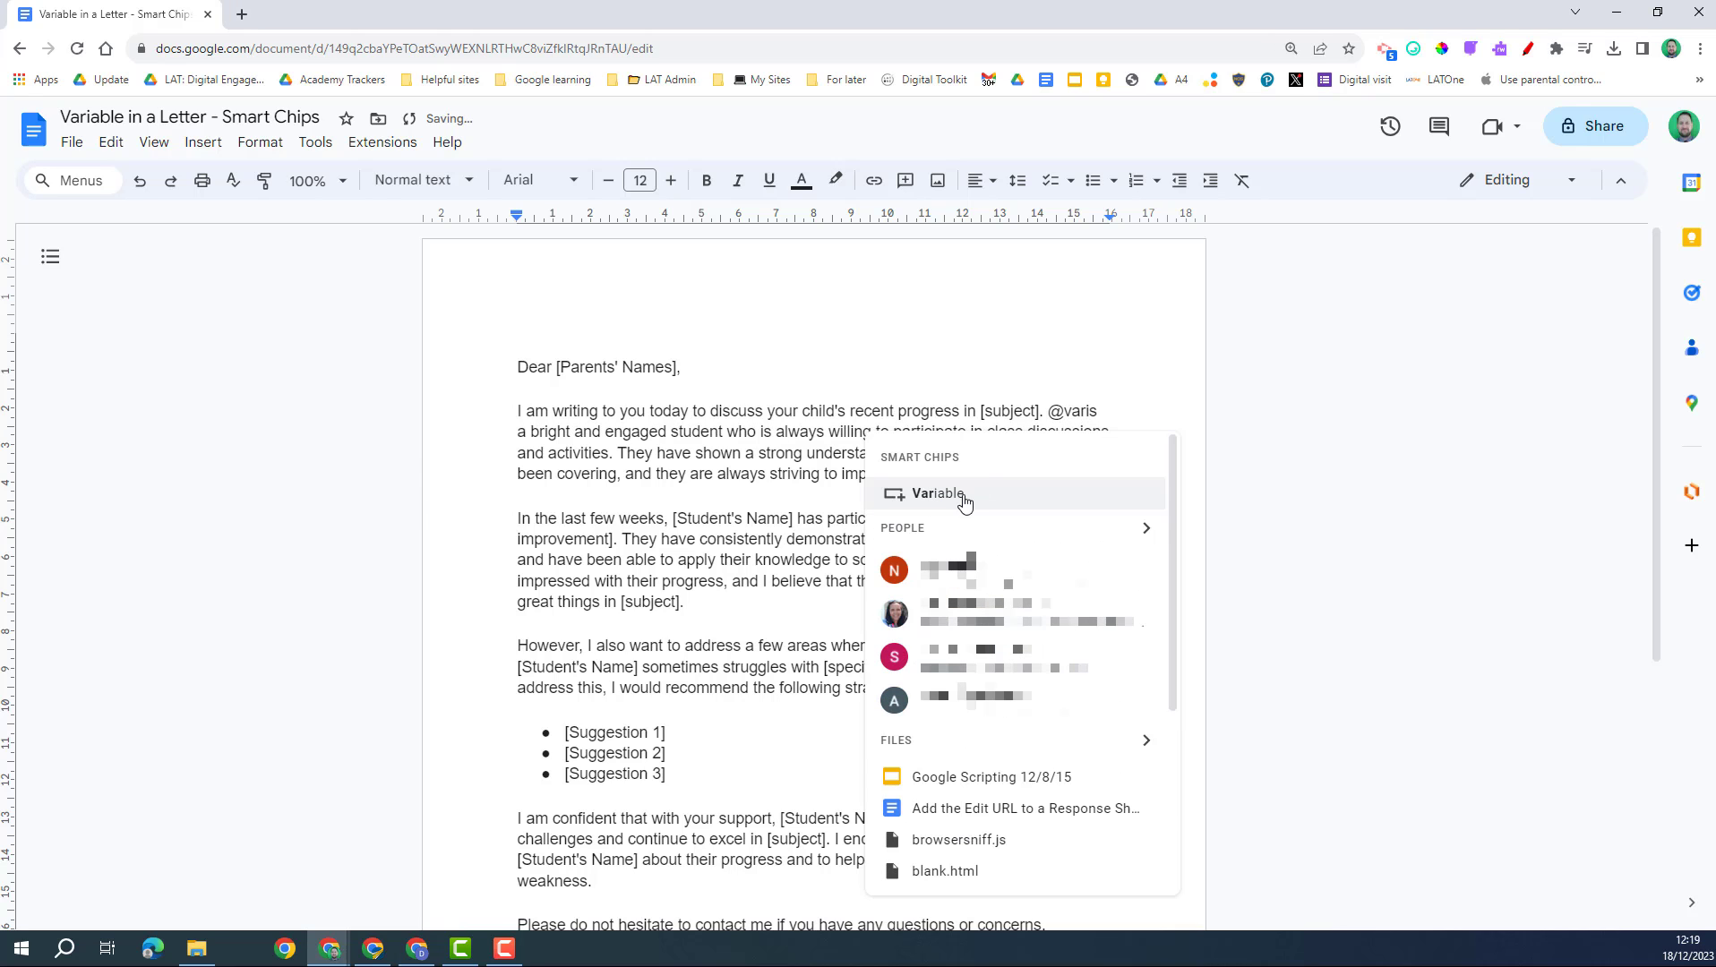
{"action": "left_click", "coordinate": [965, 503]}
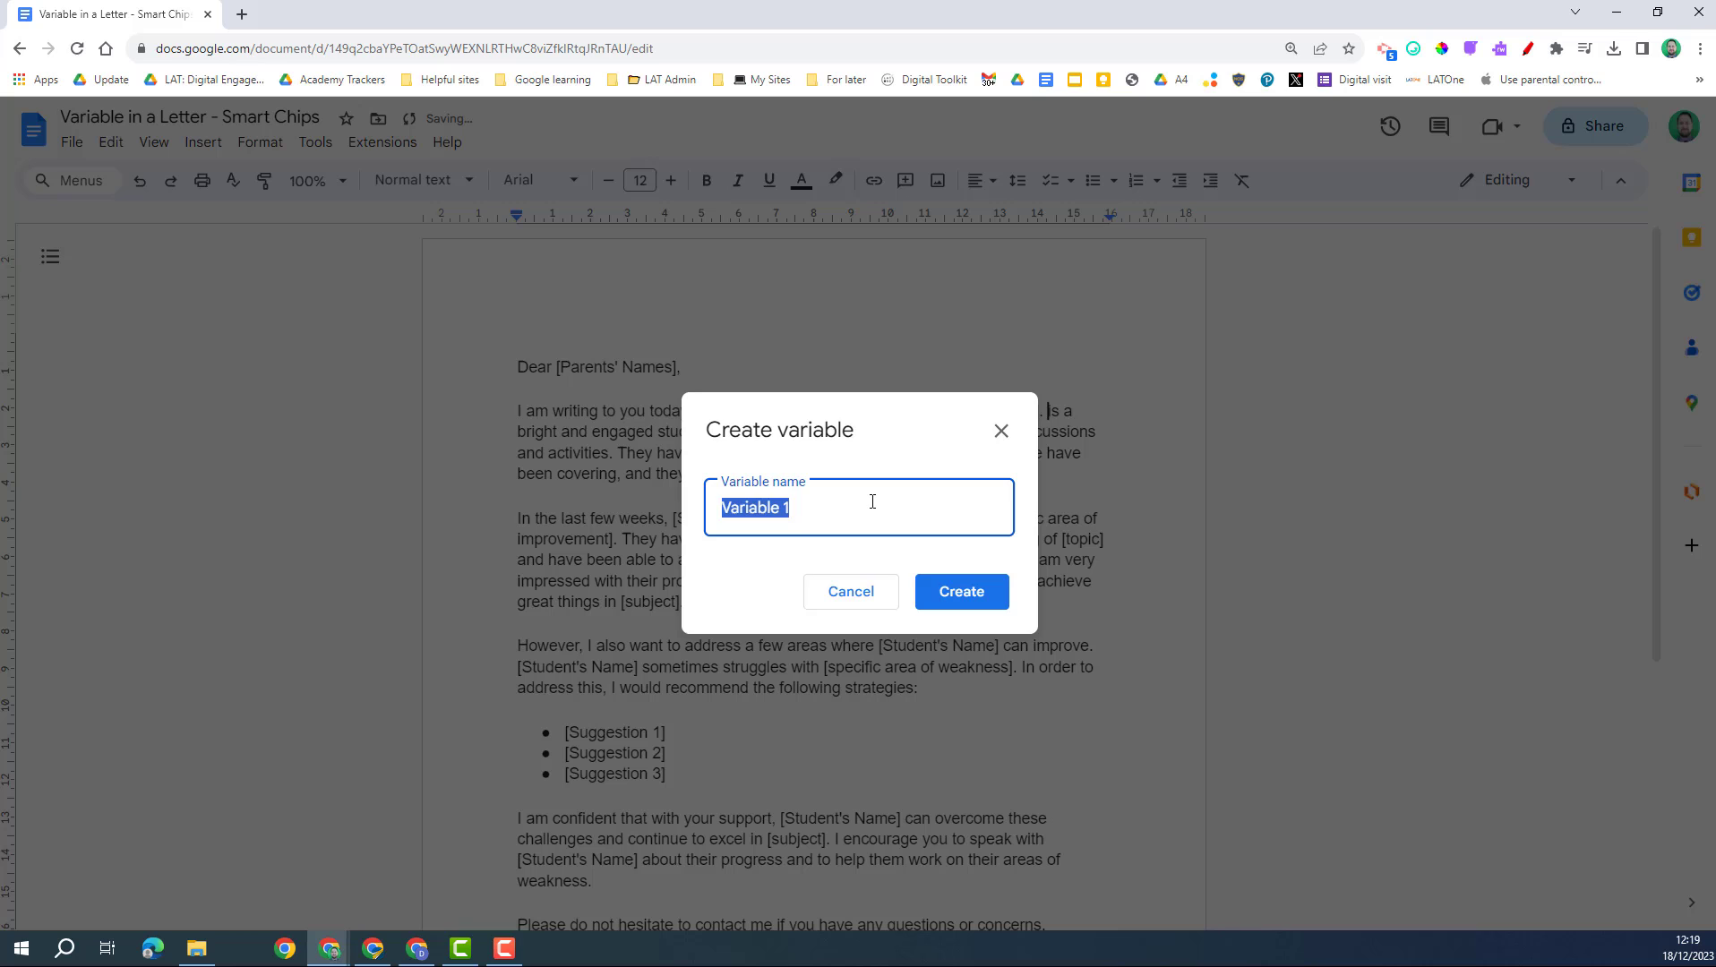
{"action": "type", "text": "Student n"}
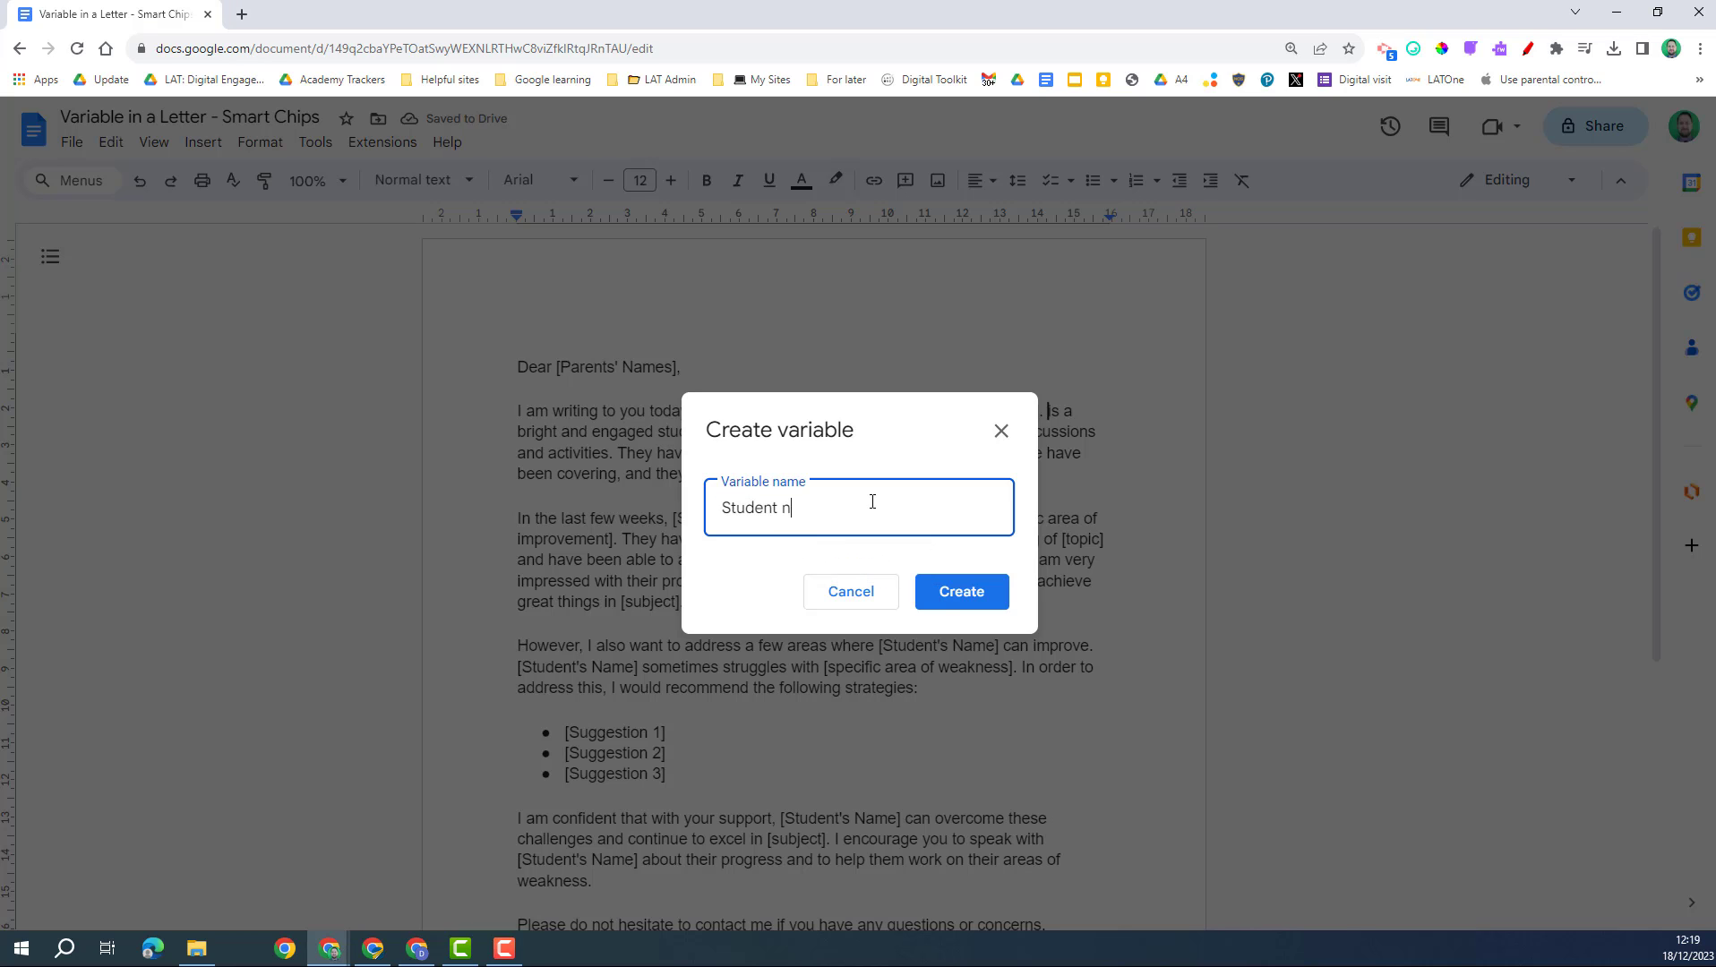
{"action": "type", "text": "ame"}
{"action": "left_click", "coordinate": [958, 593]}
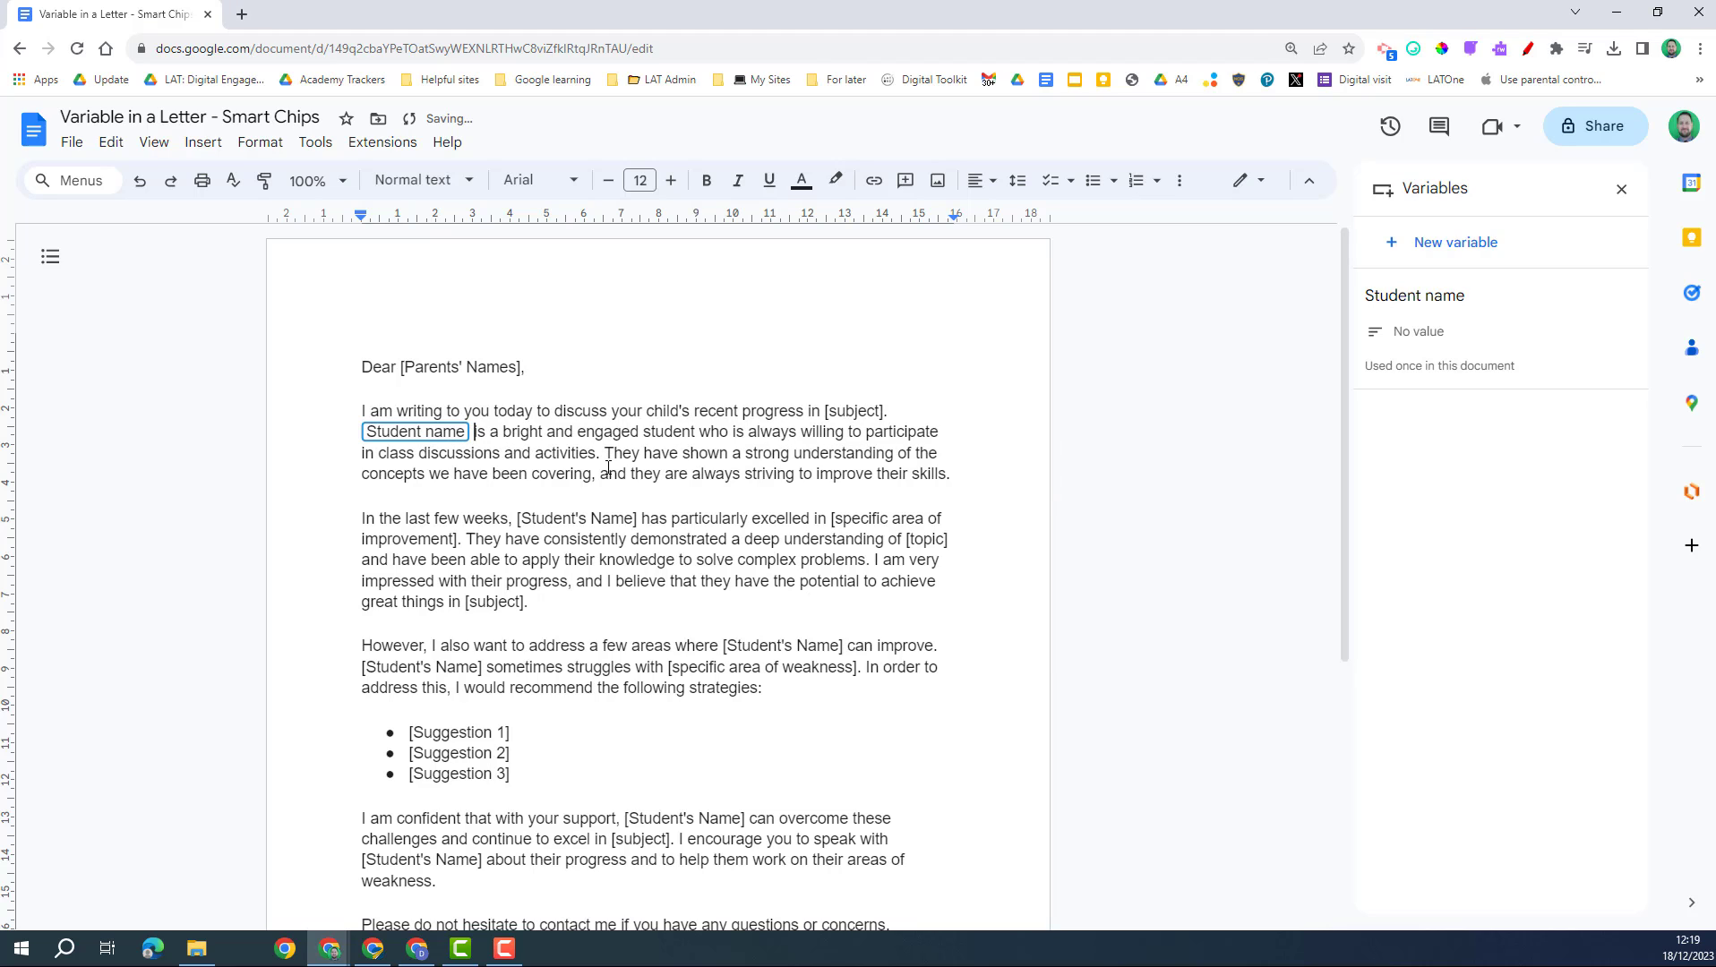
Replace the remaining five [Student's Name] placeholders with the Student name variable.
{"action": "left_click_drag", "start_coordinate": [517, 523], "coordinate": [642, 525]}
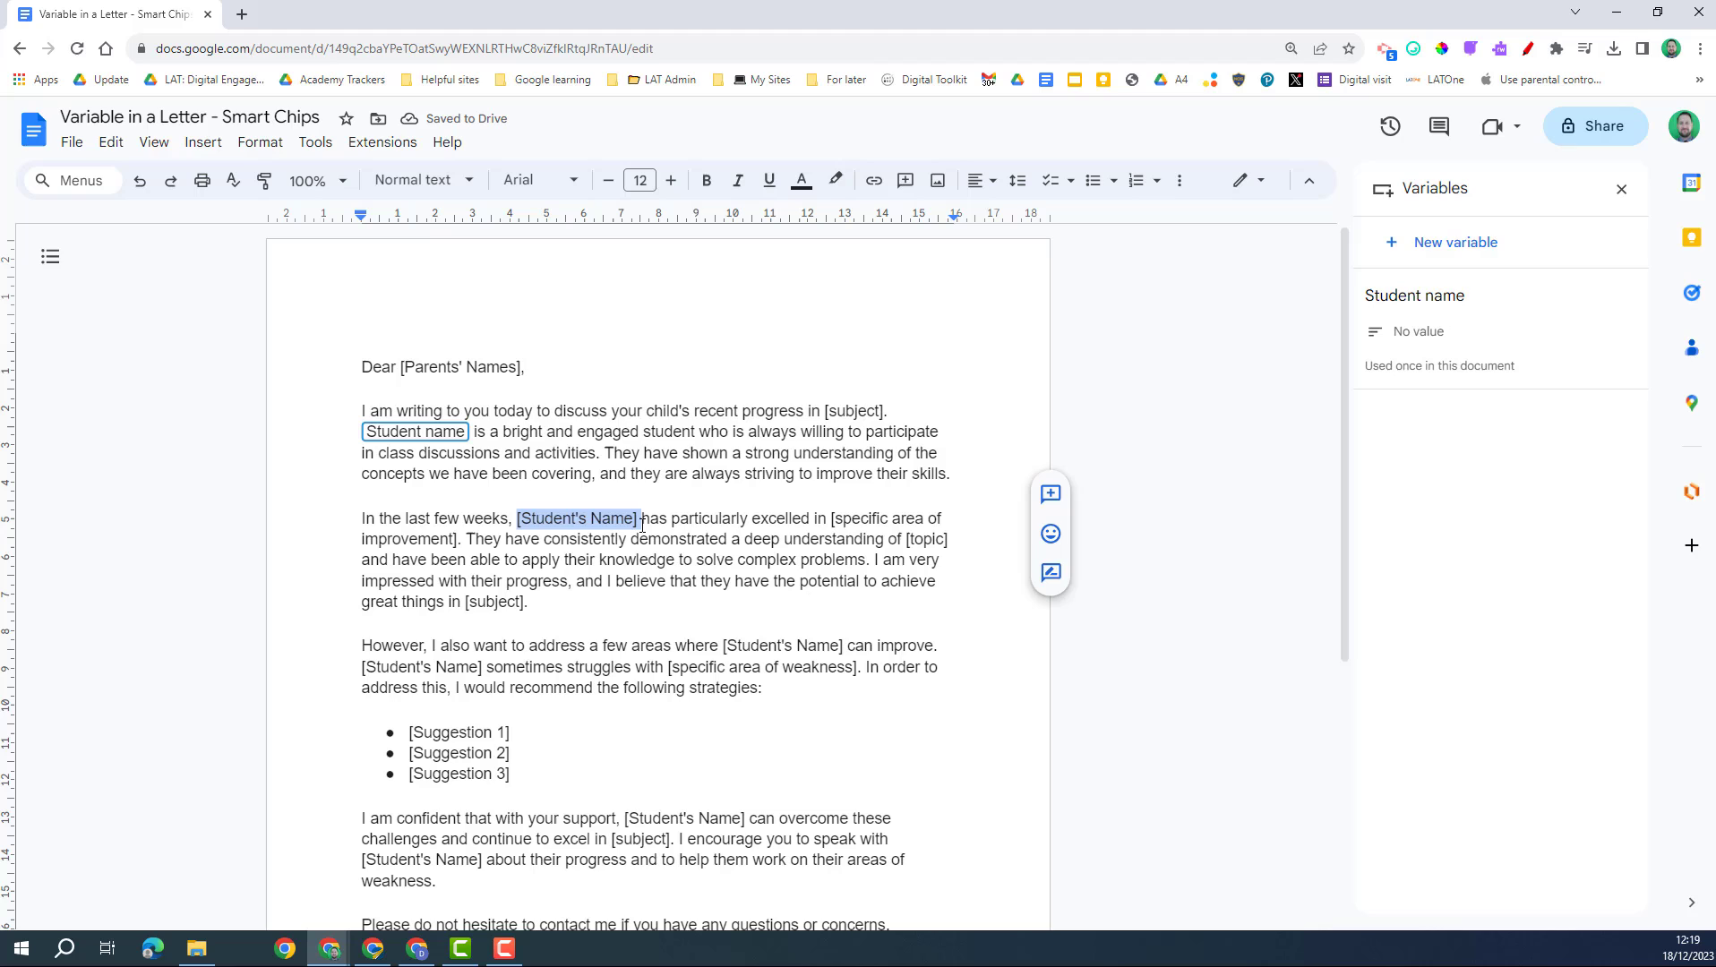
{"action": "mouse_move", "coordinate": [1368, 294]}
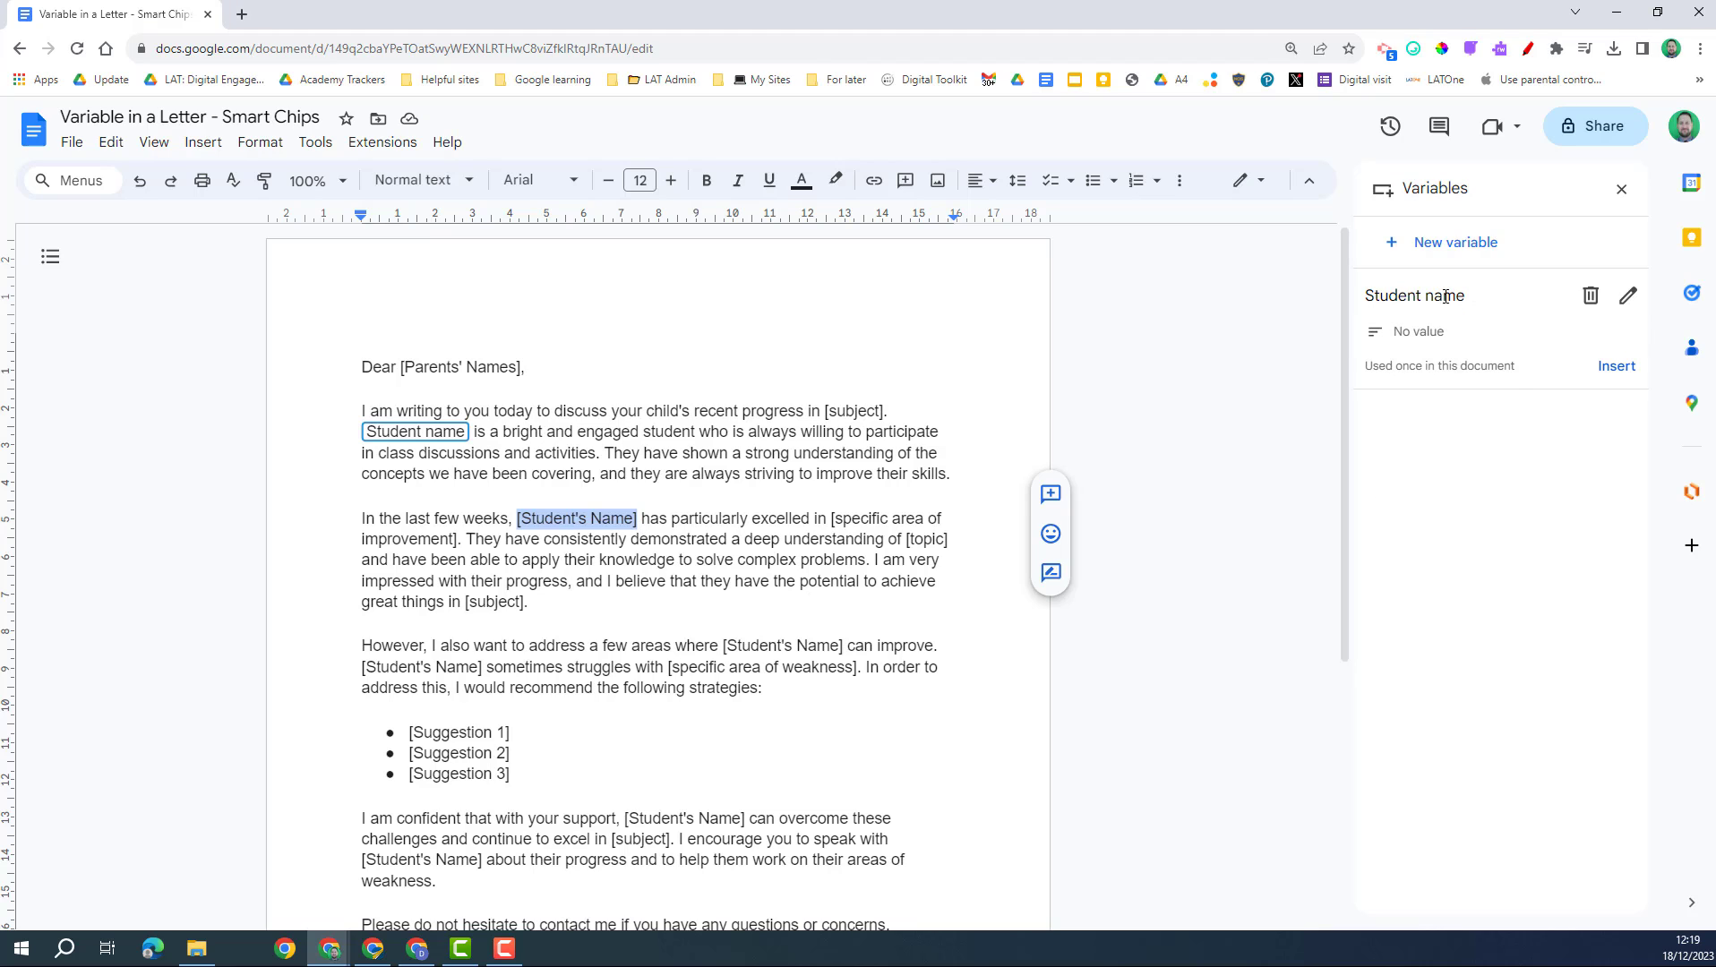
{"action": "left_click", "coordinate": [1615, 366]}
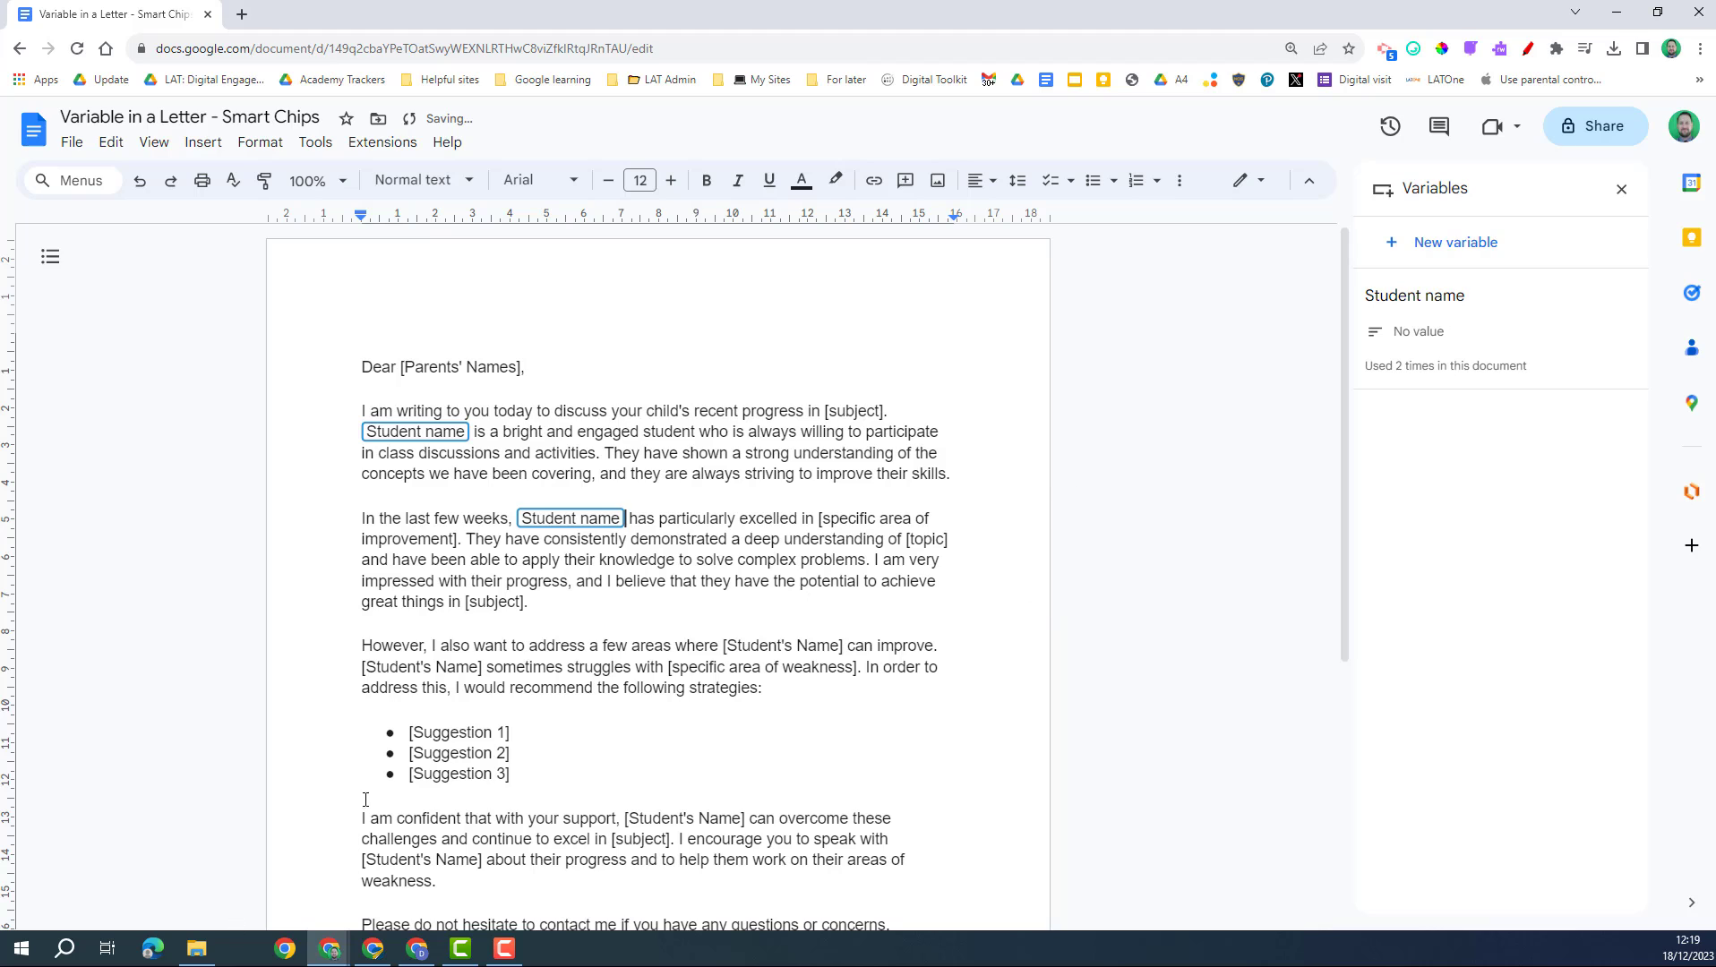
{"action": "left_click_drag", "start_coordinate": [724, 650], "coordinate": [847, 646]}
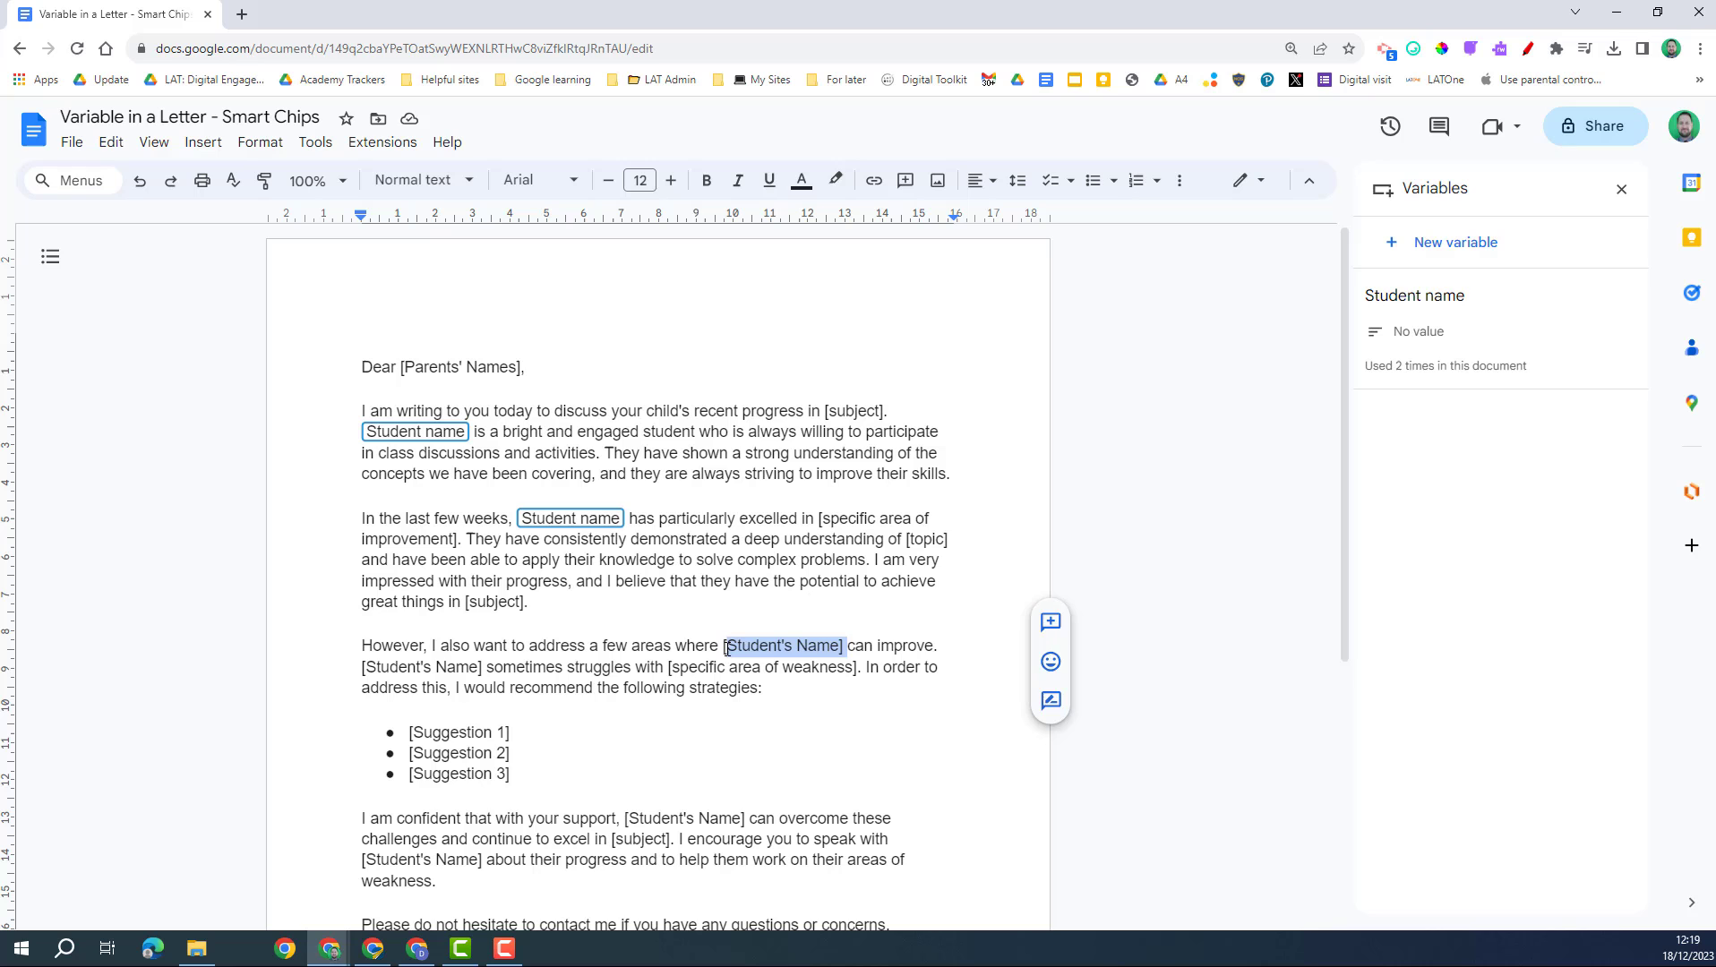
{"action": "left_click", "coordinate": [1617, 367]}
{"action": "left_click", "coordinate": [1616, 366]}
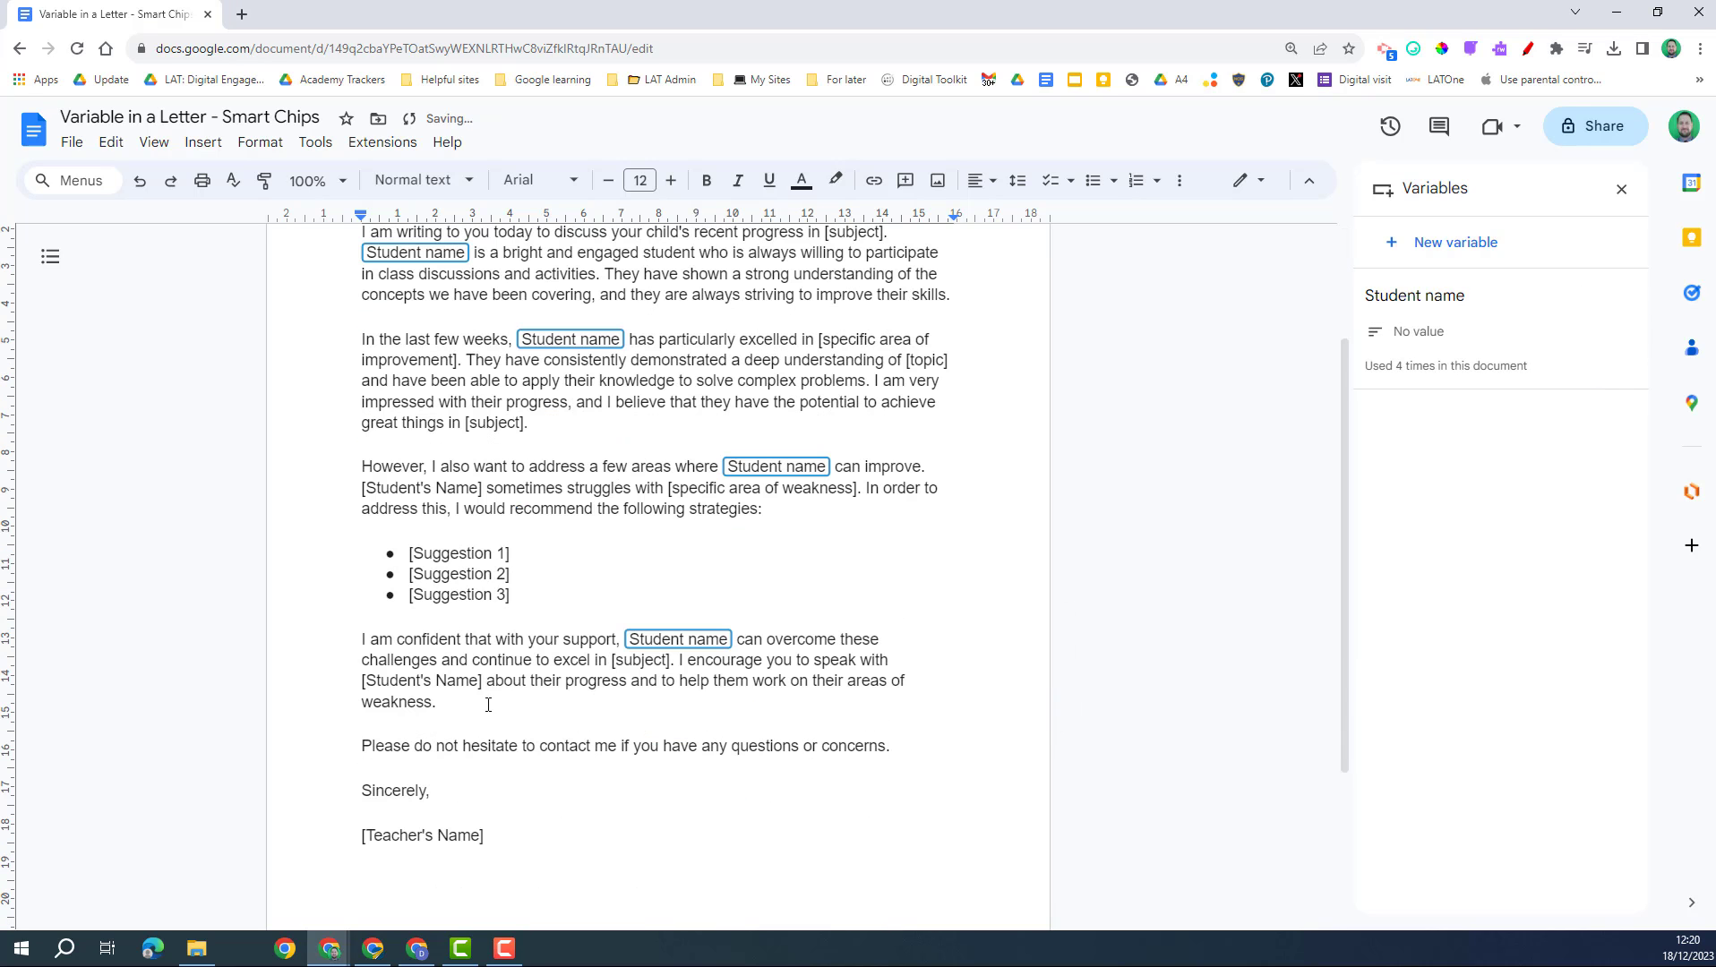
{"action": "left_click", "coordinate": [1616, 366]}
{"action": "scroll", "coordinate": [857, 494], "scroll_direction": "up", "scroll_amount": 2}
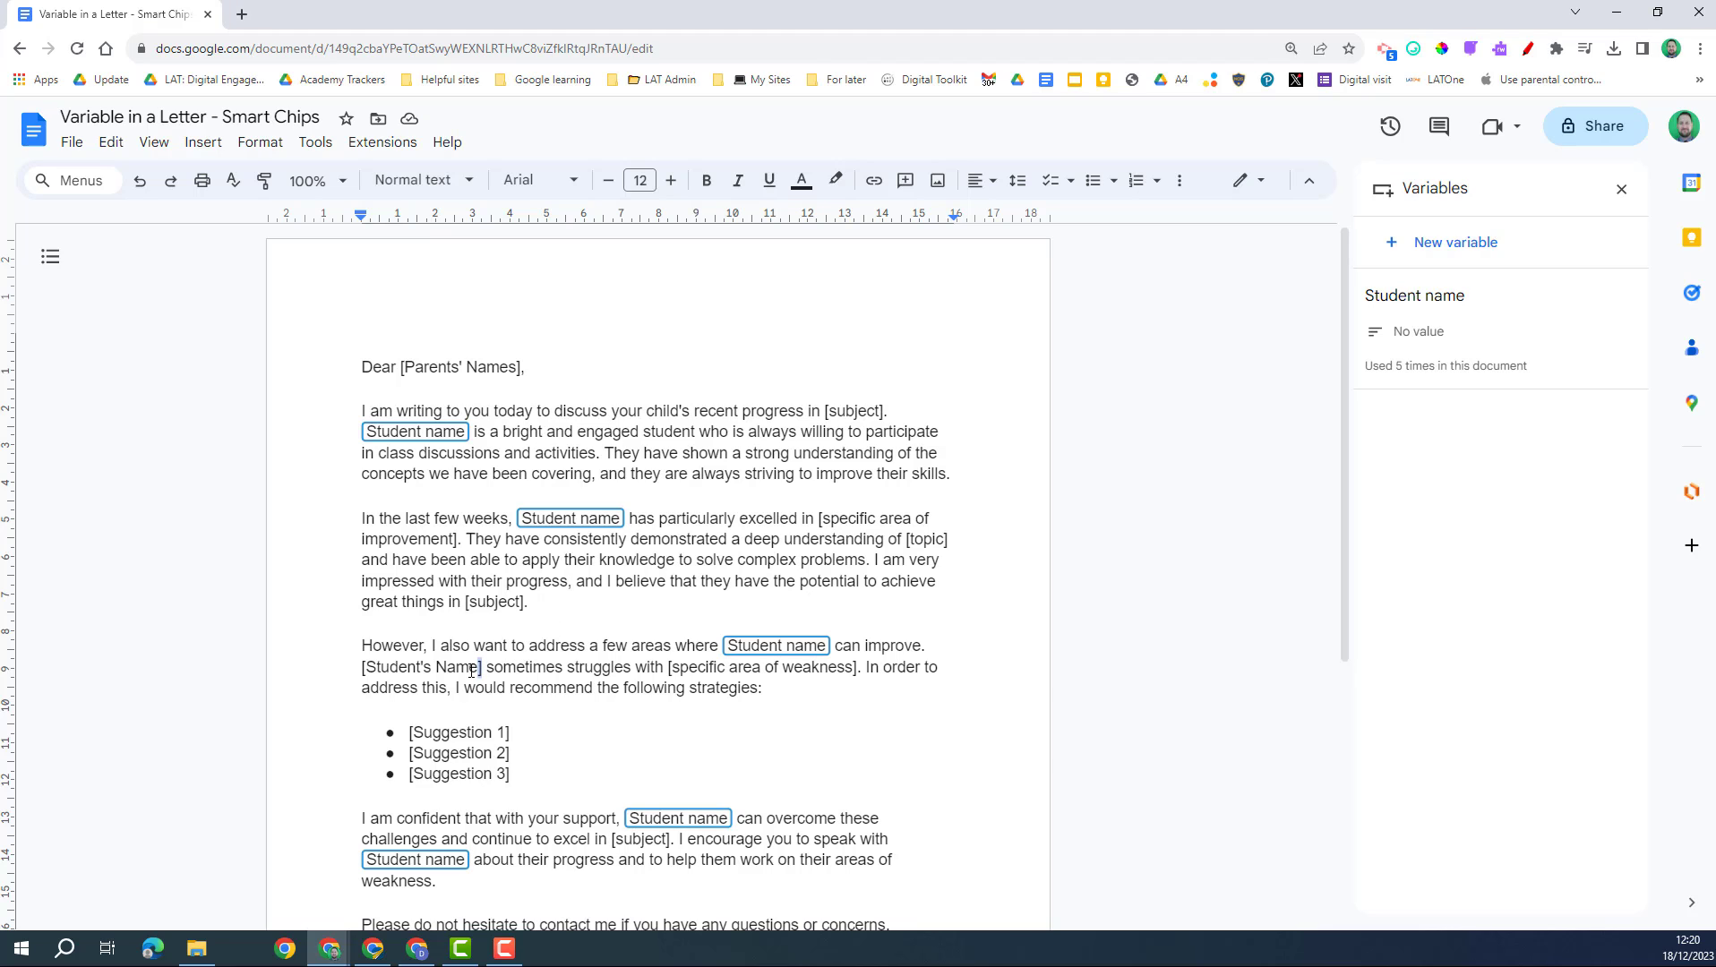
{"action": "left_click_drag", "start_coordinate": [484, 668], "coordinate": [361, 668]}
{"action": "left_click", "coordinate": [1634, 374]}
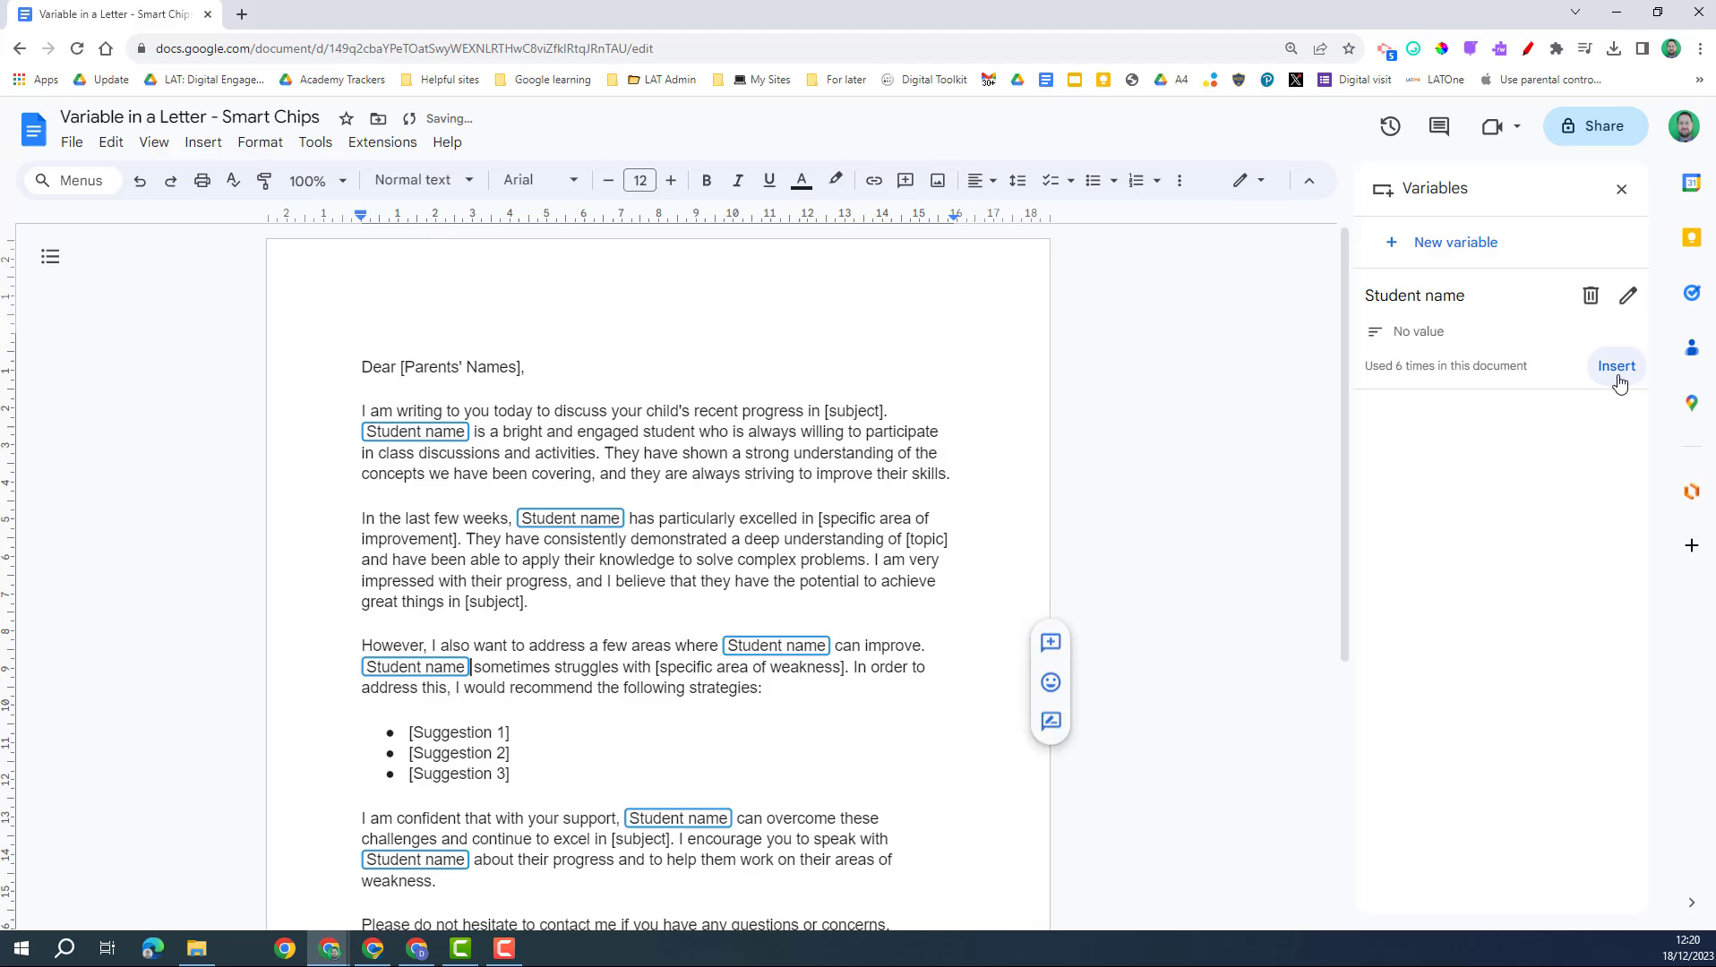
Enter the student's name as the Student name variable's value, correcting its spelling.
{"action": "left_click", "coordinate": [408, 433]}
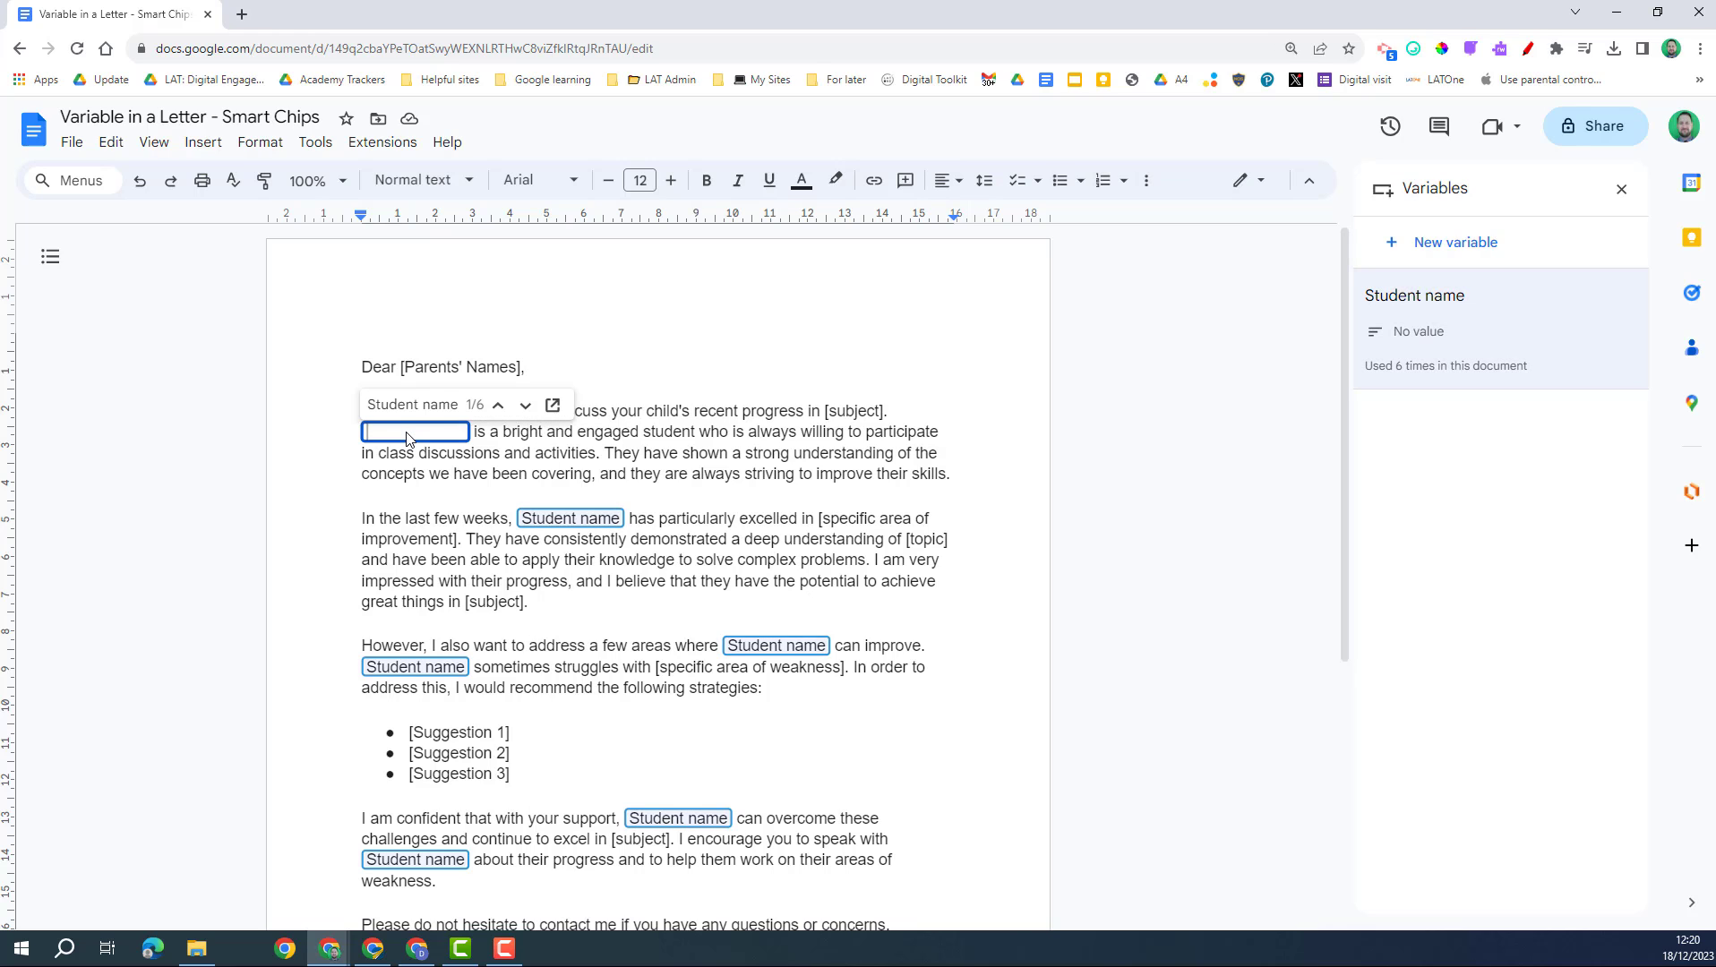
{"action": "type", "text": "Daniel"}
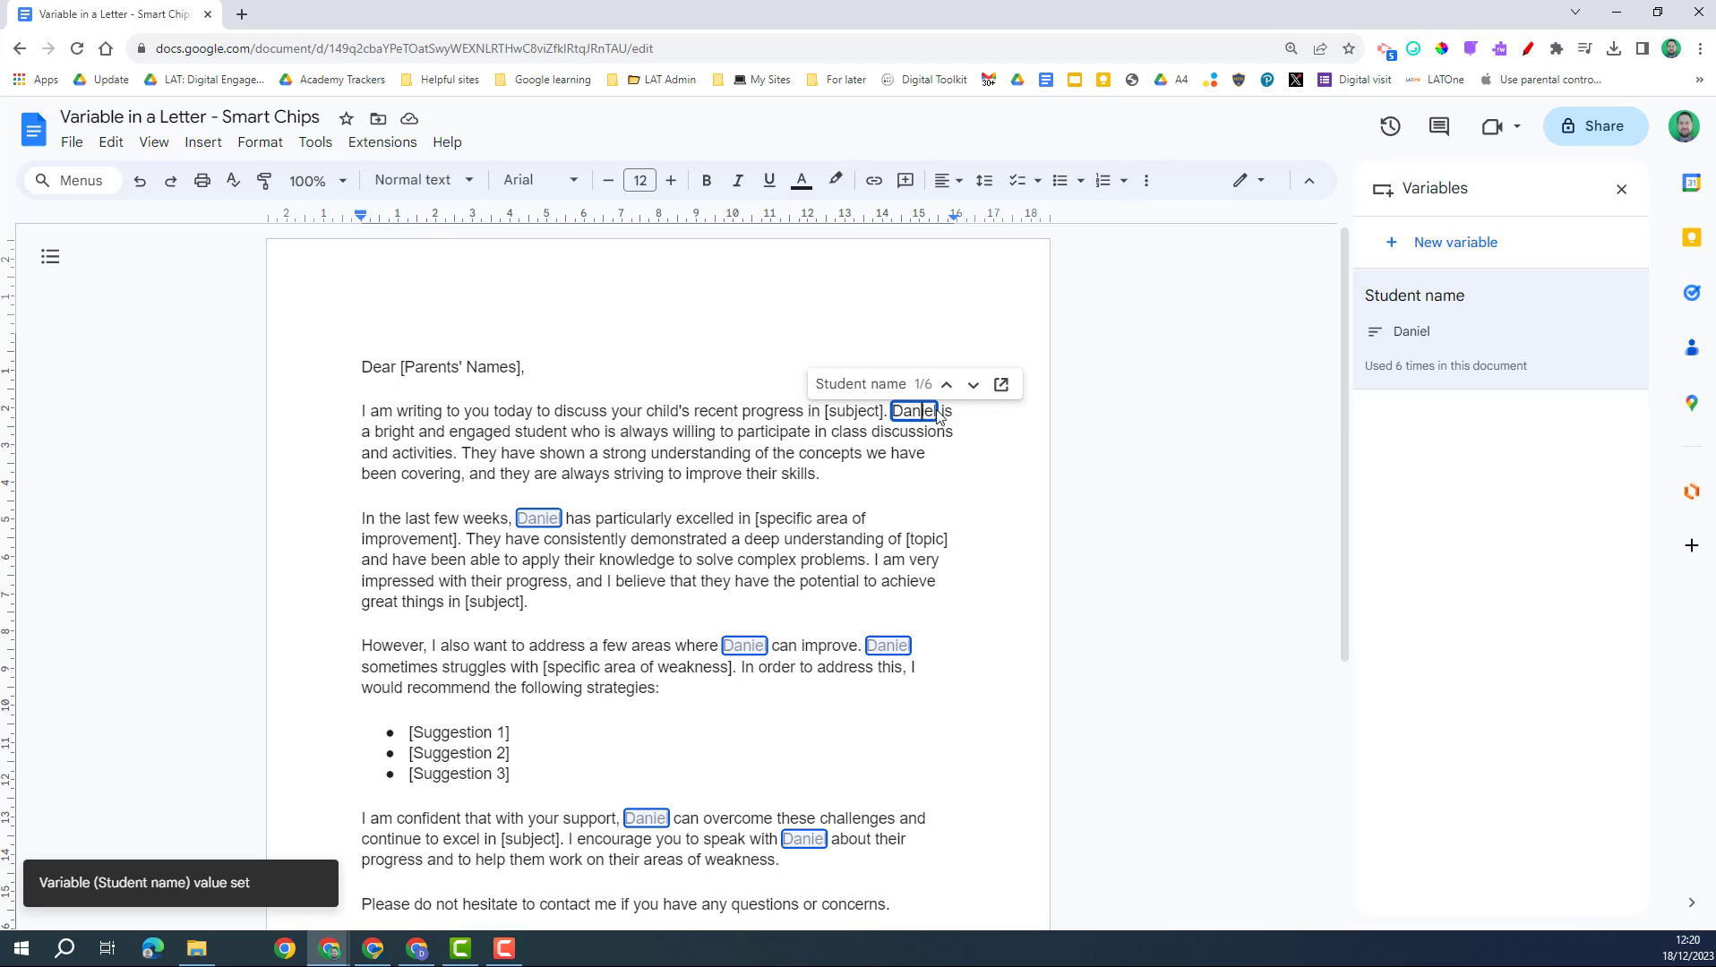
{"action": "key", "text": "BackSpace"}
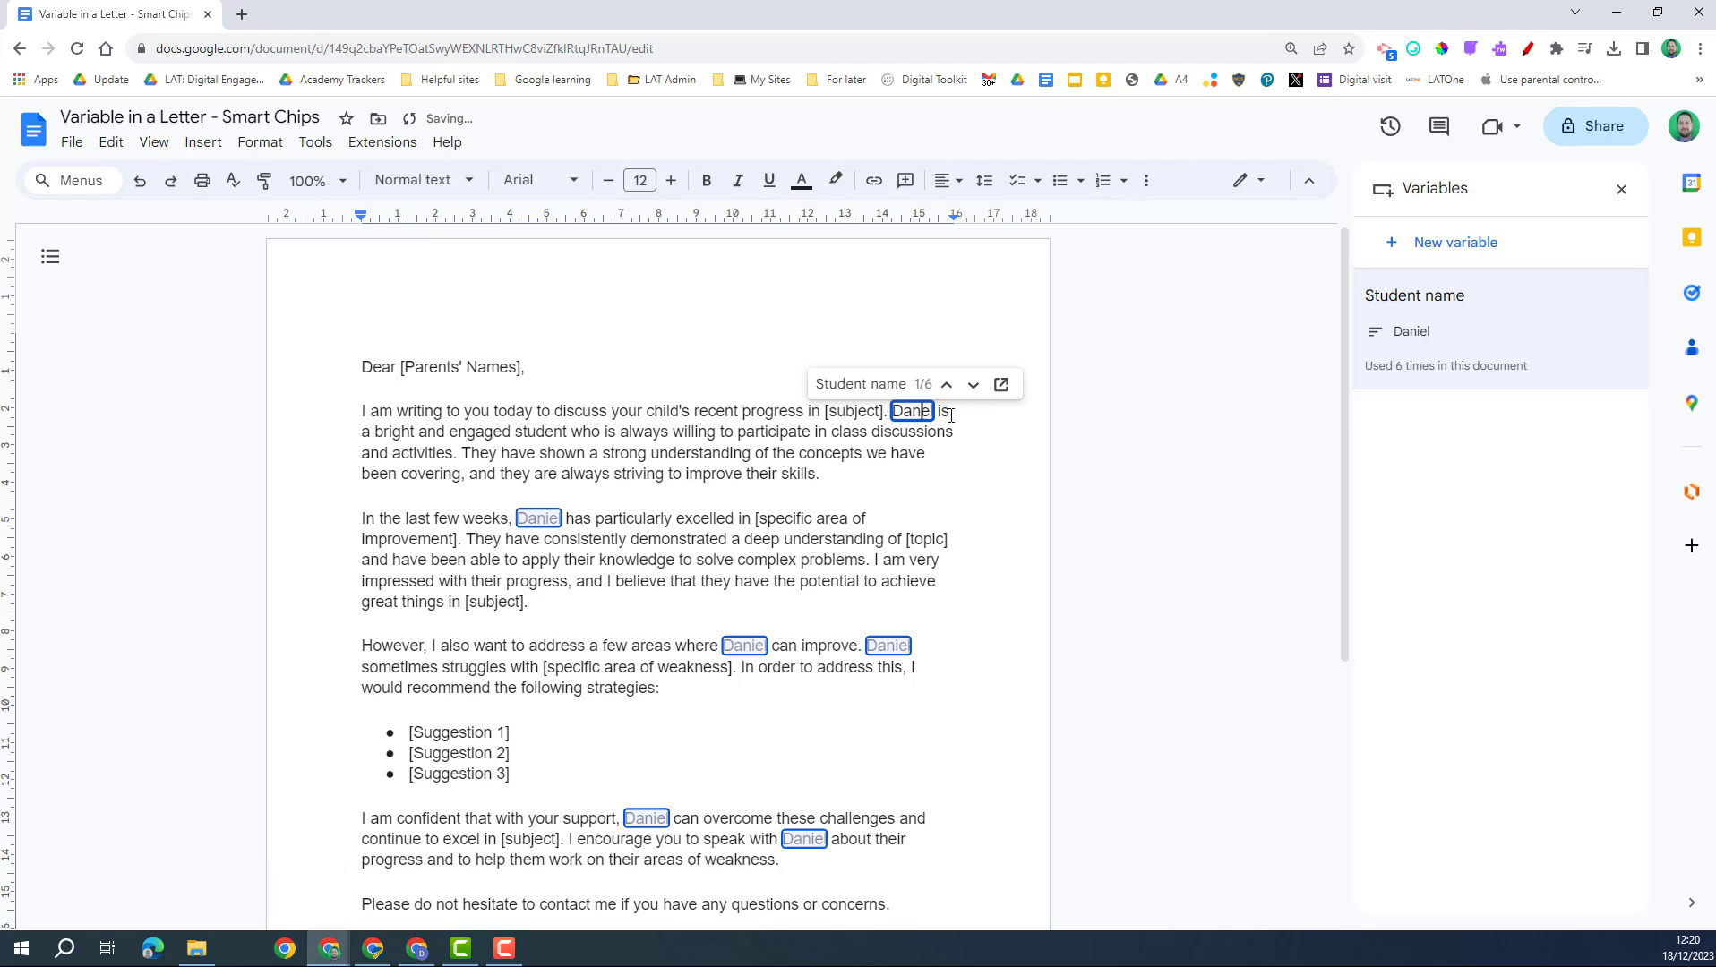
{"action": "type", "text": "y I knew about."}
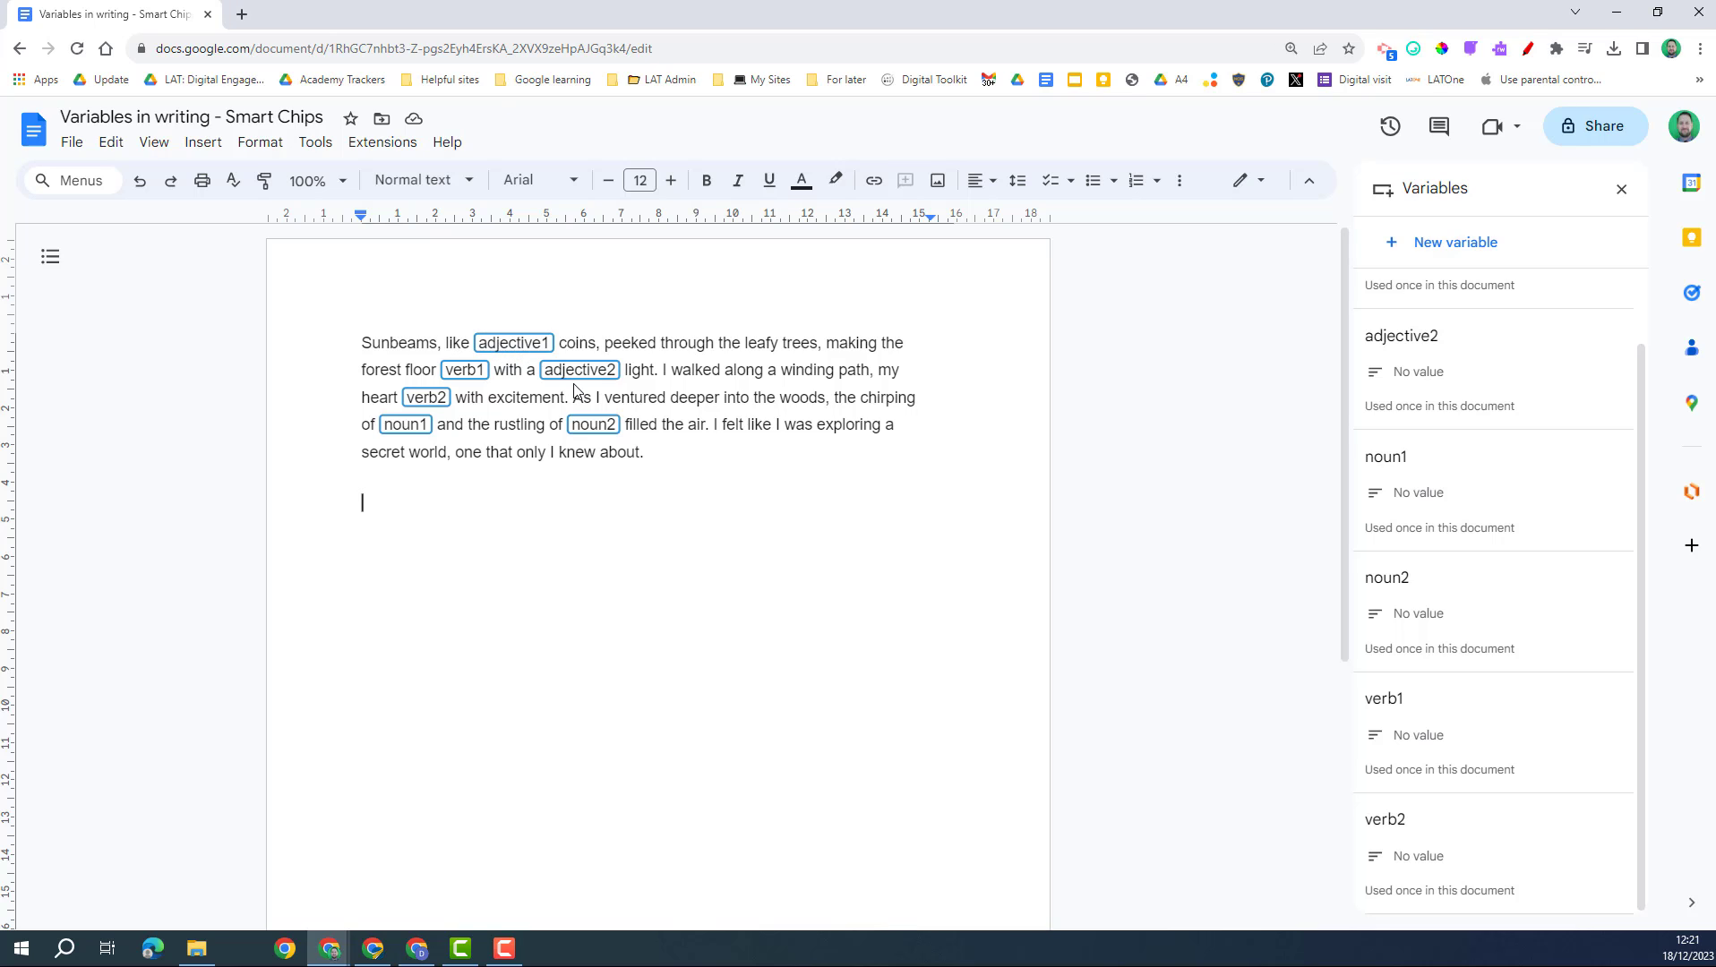
Set the writing passage's adjective1 variable to 'shiney'.
{"action": "left_click", "coordinate": [518, 348]}
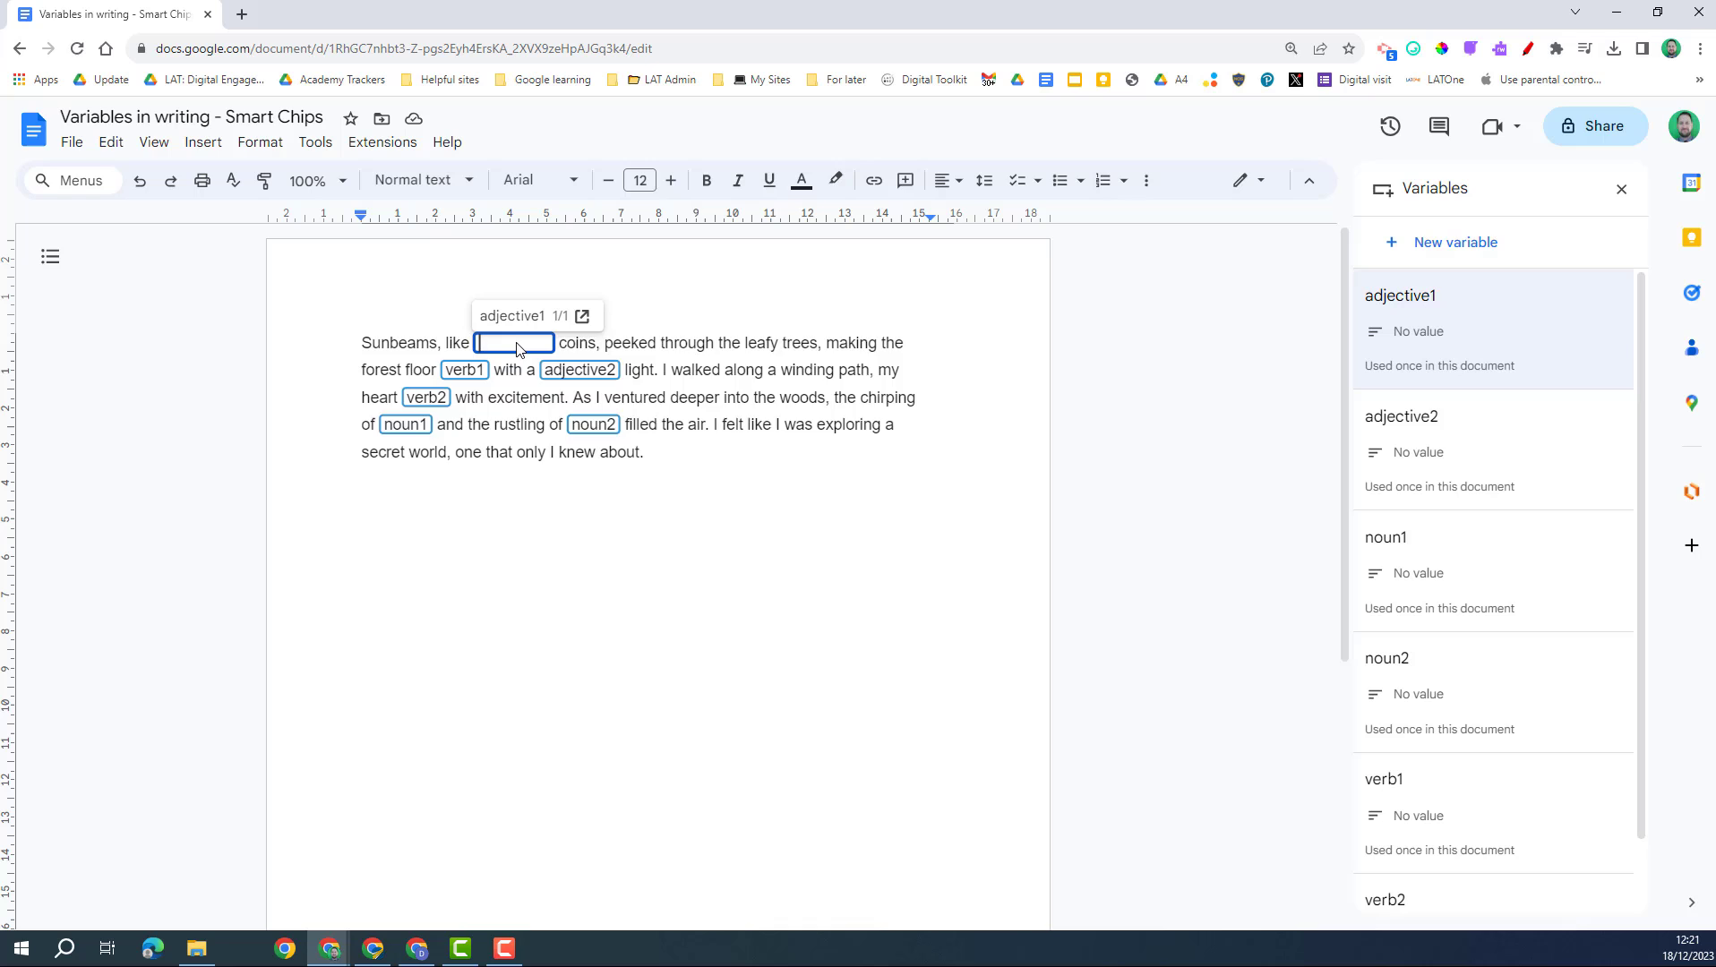
{"action": "type", "text": "shiney"}
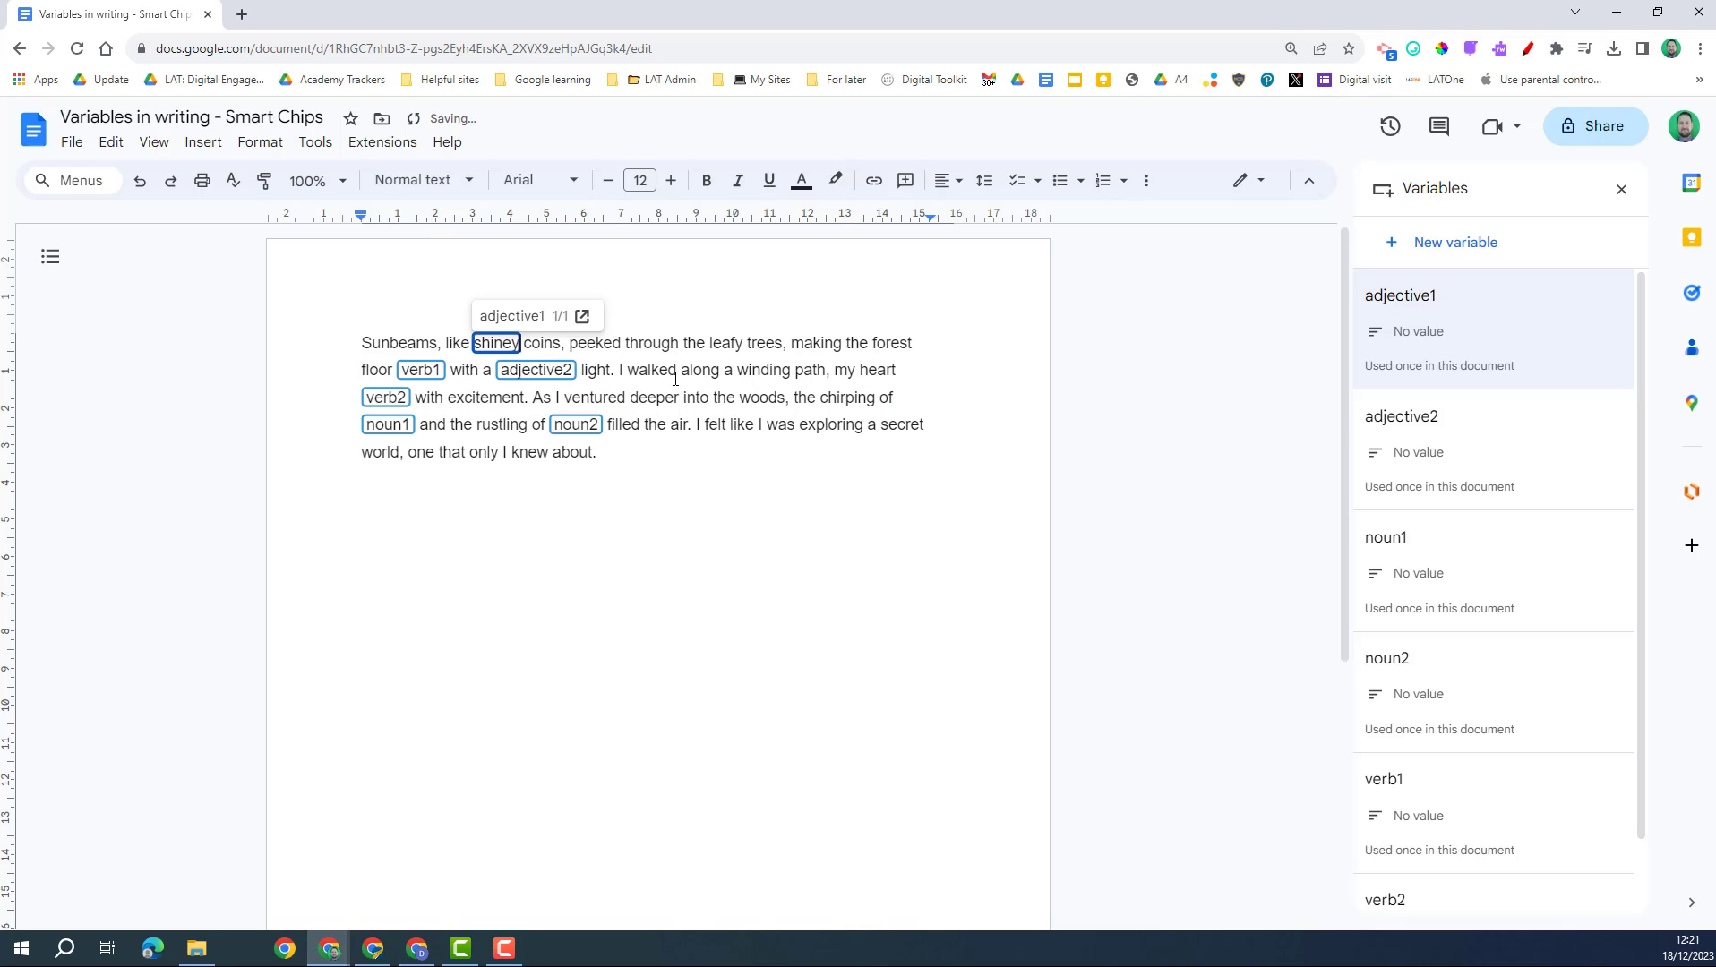
{"action": "left_click", "coordinate": [676, 374]}
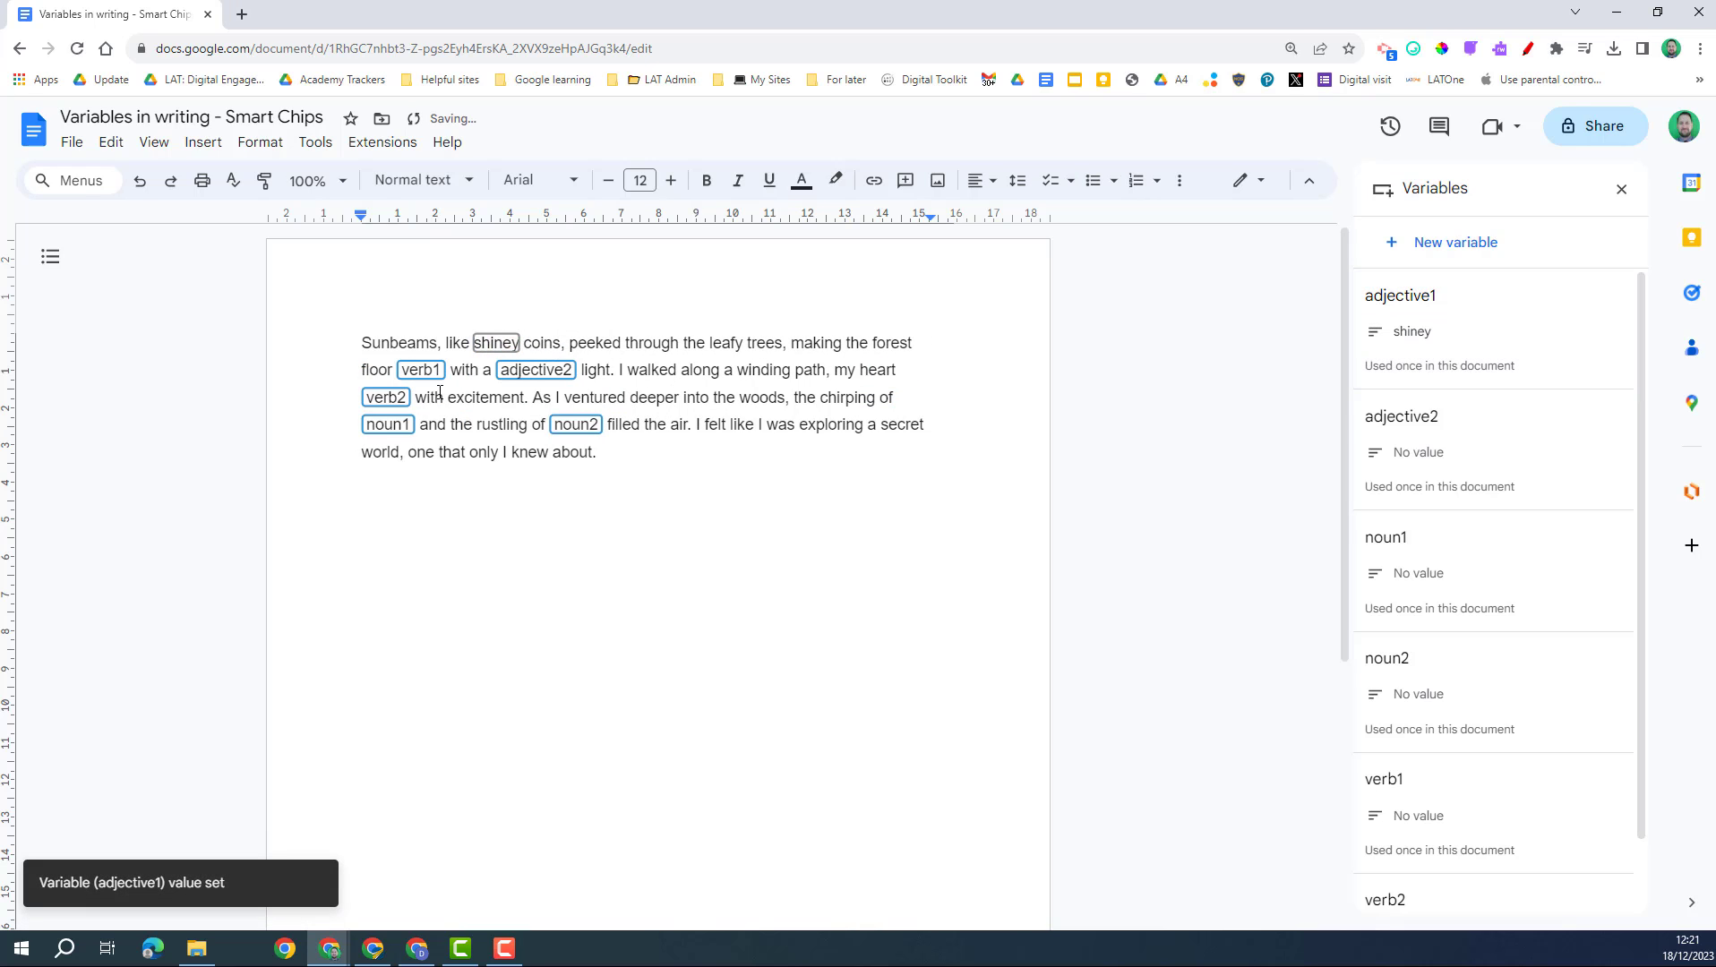